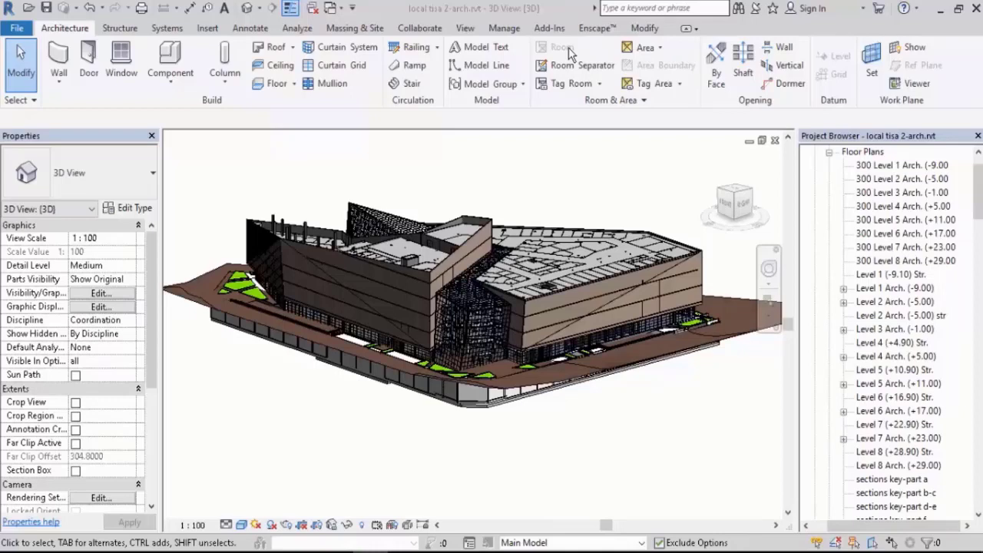
- Create a new schedule of building components for the Doors category in the New Construction phase
left_click(463, 29)
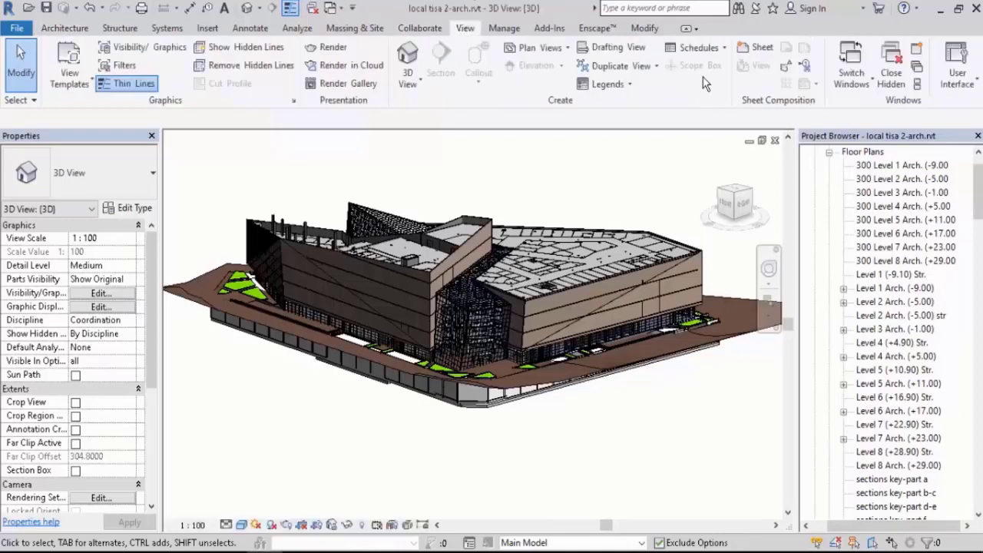
left_click(704, 50)
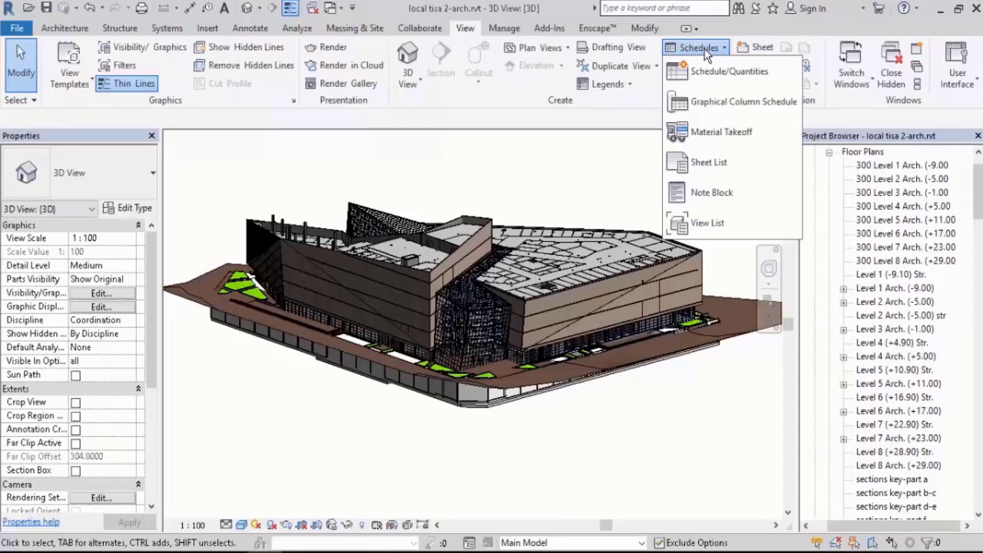
left_click(750, 77)
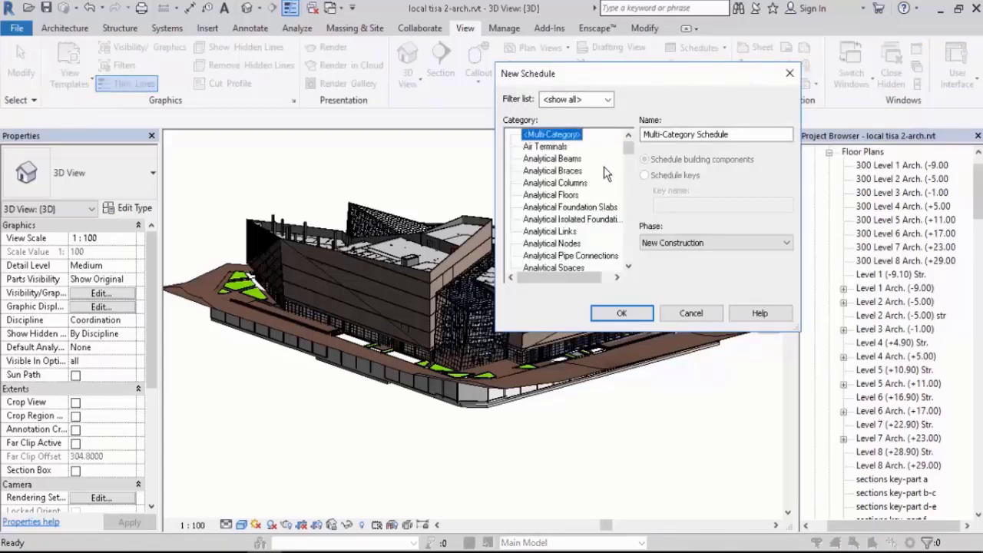
mouse_move(627, 148)
left_mouse_down()
mouse_move(628, 257)
mouse_move(627, 148)
left_mouse_up()
scroll(569, 201, "down", 1)
scroll(569, 202, "down", 3)
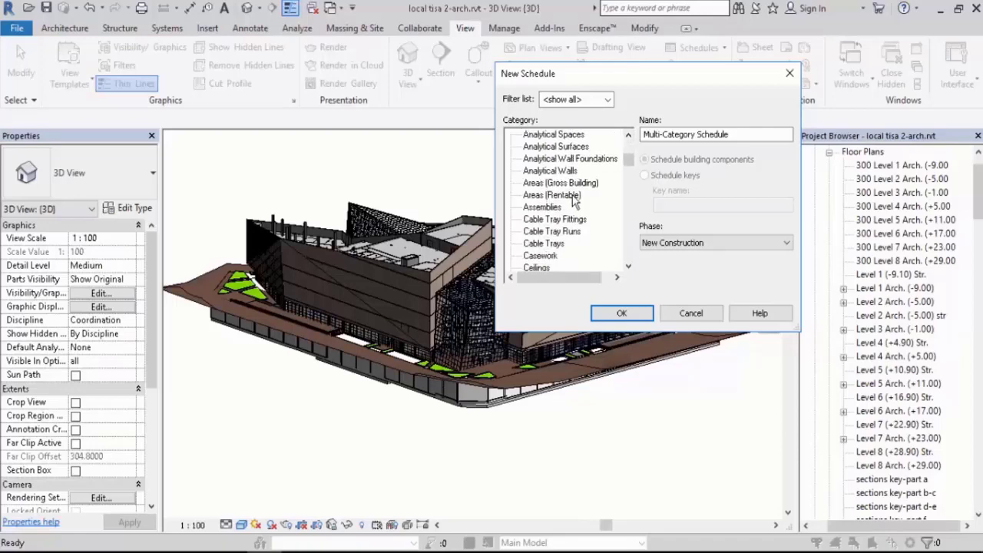
scroll(574, 201, "up", 4)
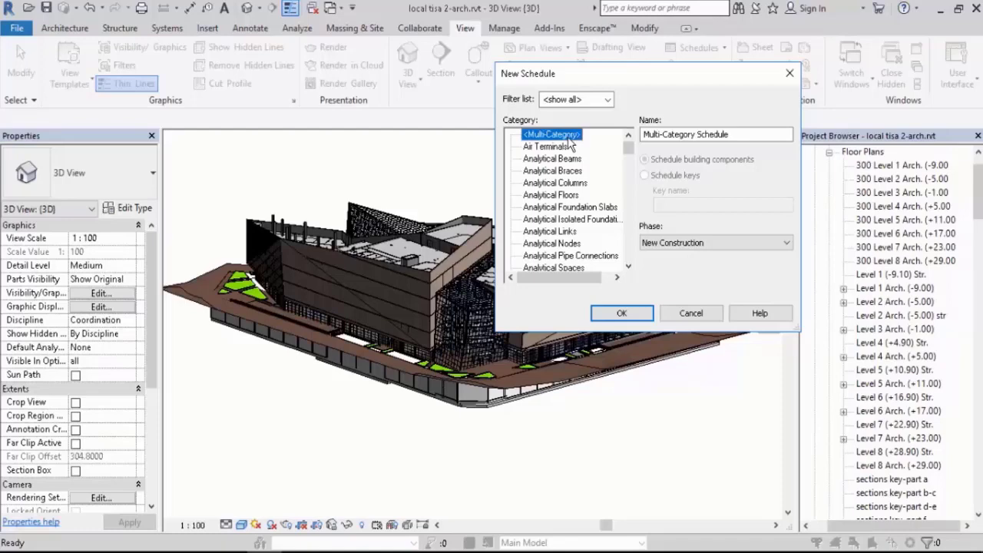
left_click(567, 187)
key("d")
scroll(564, 193, "down", 2)
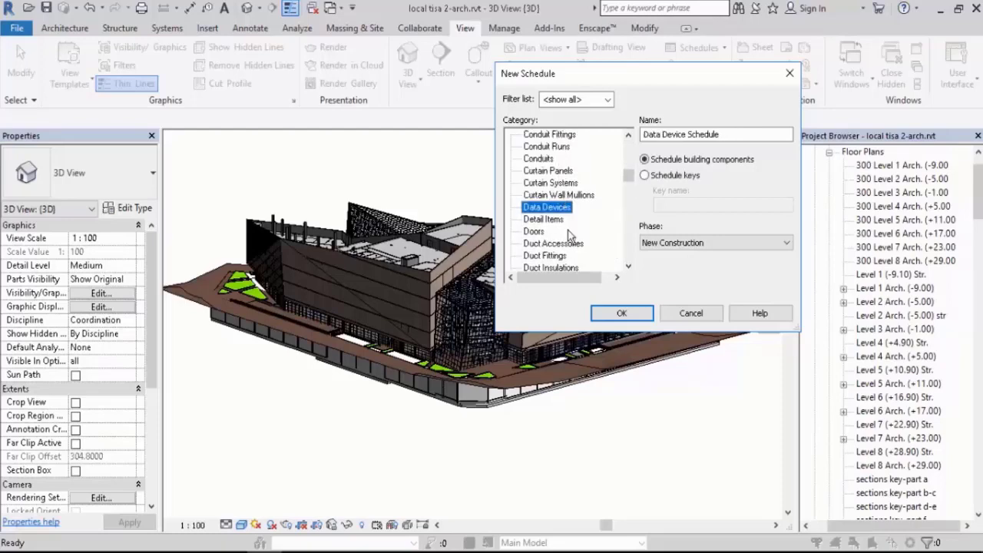
left_click(535, 196)
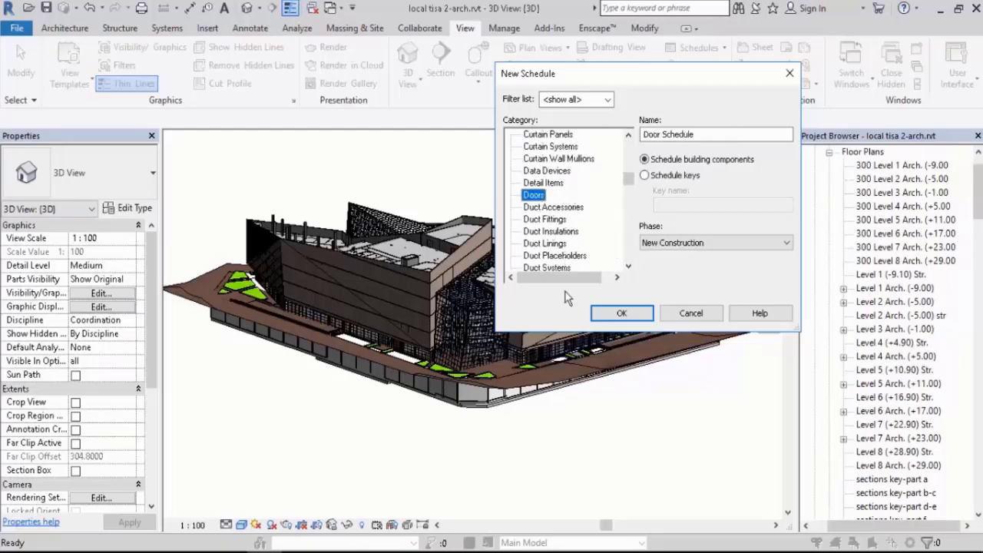
left_click(622, 314)
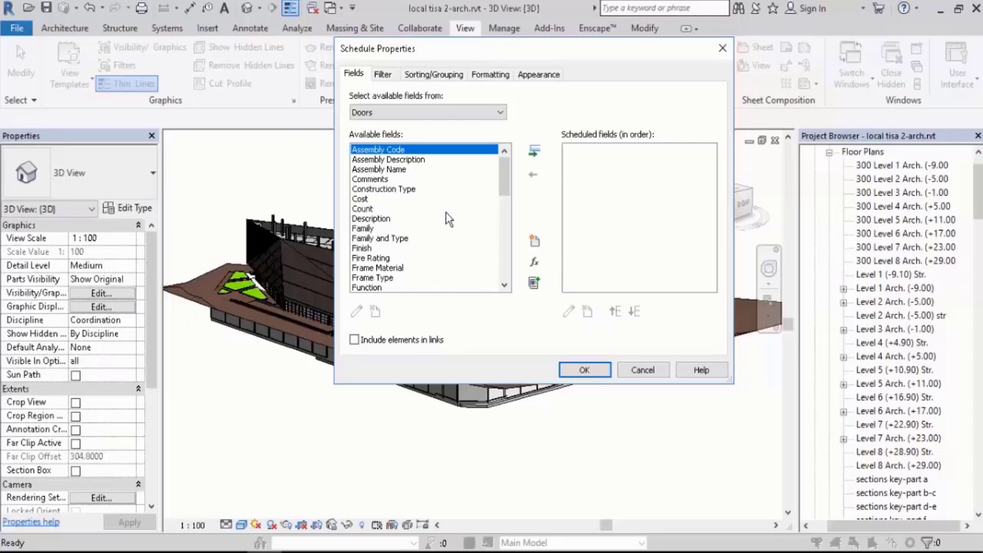
- Add the Count and Family and Type fields to the door schedule
double_click(366, 210)
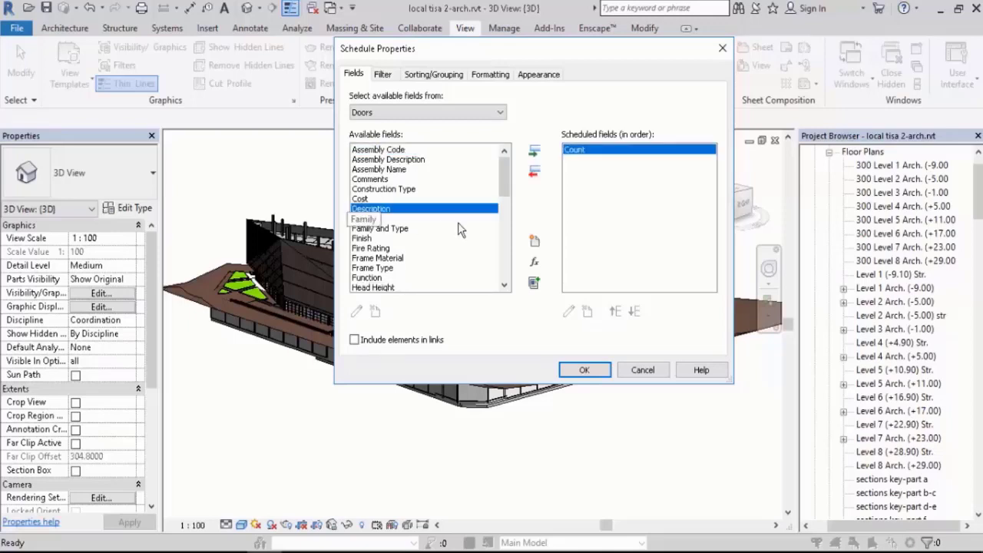
scroll(459, 228, "down", 1)
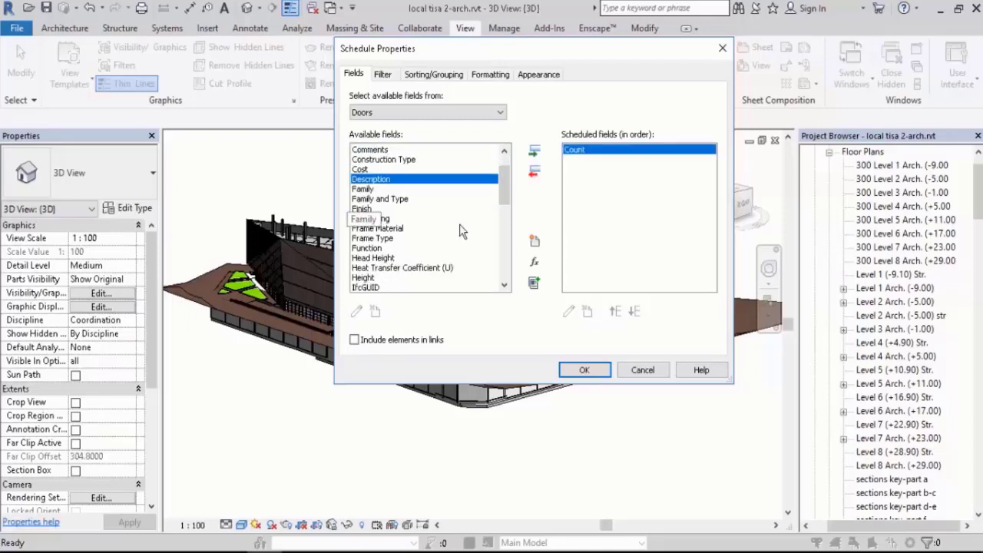
double_click(395, 201)
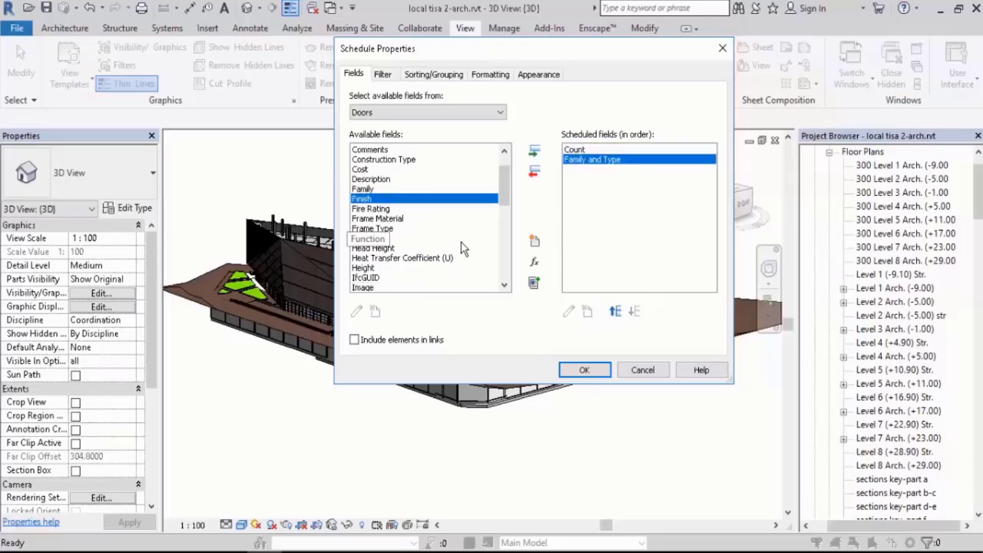
- Examine the available door fields, including the separate Family and Type entries
scroll(459, 246, "down", 1)
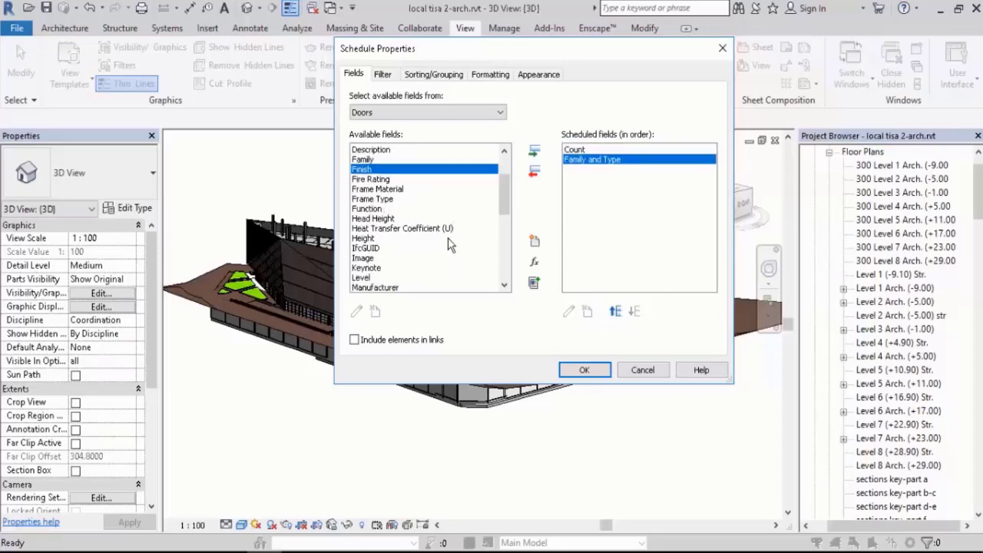
scroll(450, 268, "down", 1)
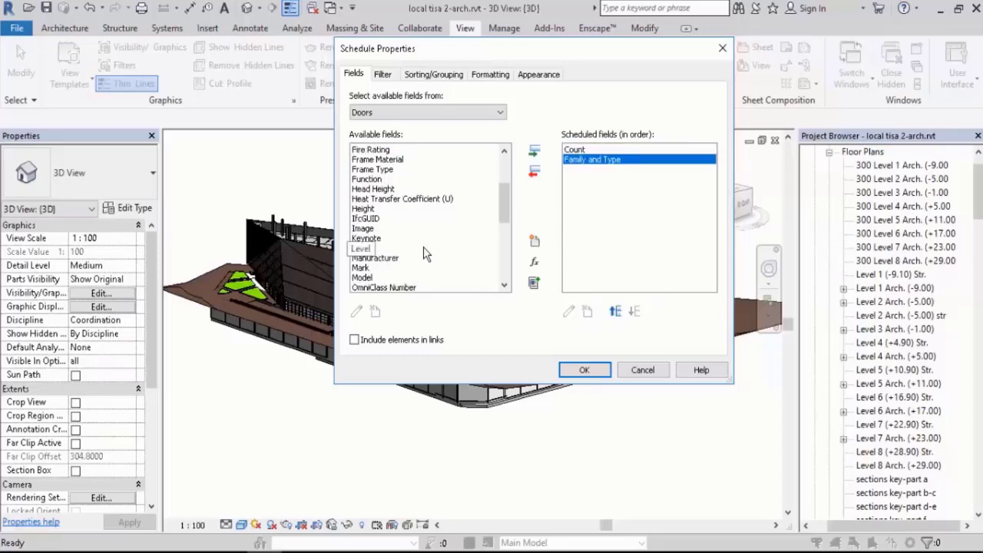
scroll(424, 248, "up", 1)
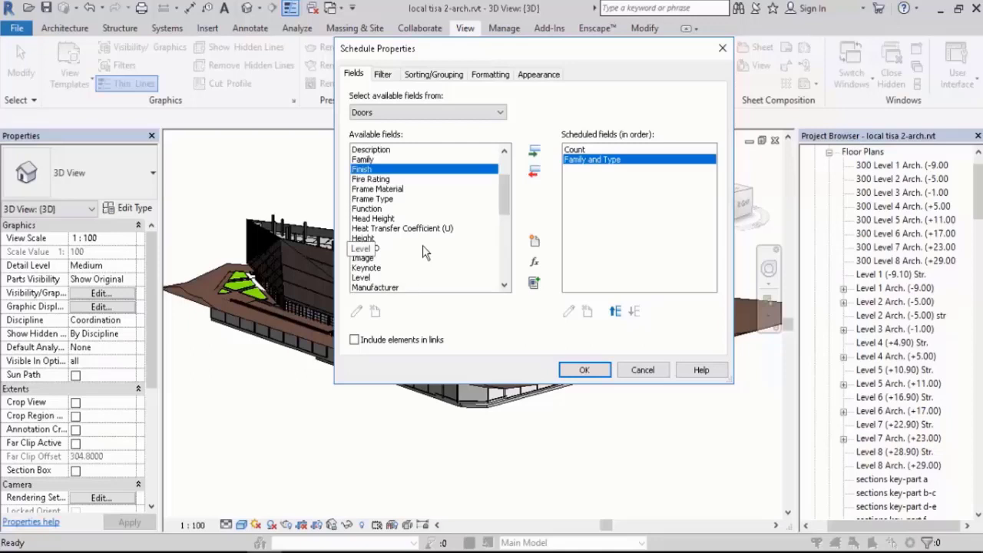
left_click(368, 161)
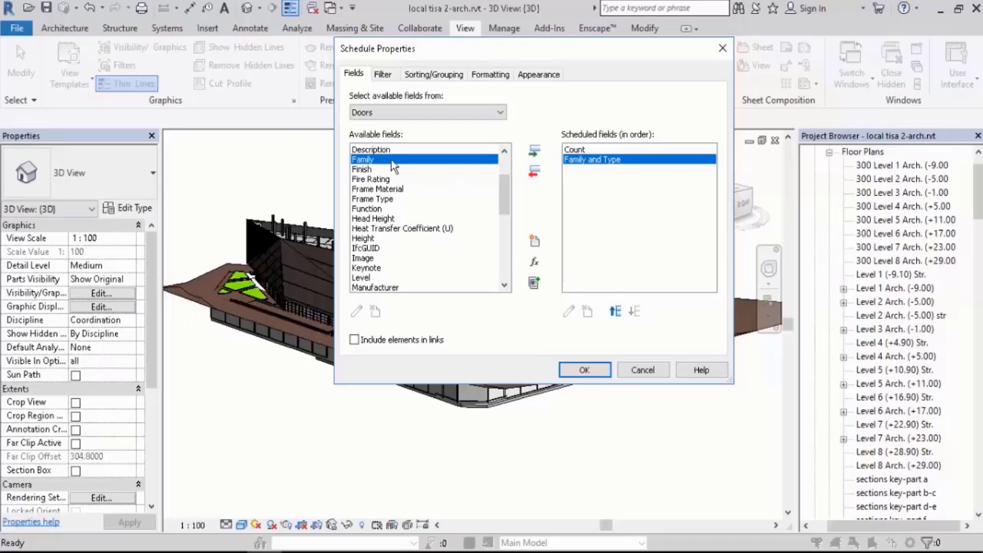
left_click_drag(372, 161, 365, 169)
left_click_drag(504, 204, 503, 255)
left_click_drag(372, 253, 372, 255)
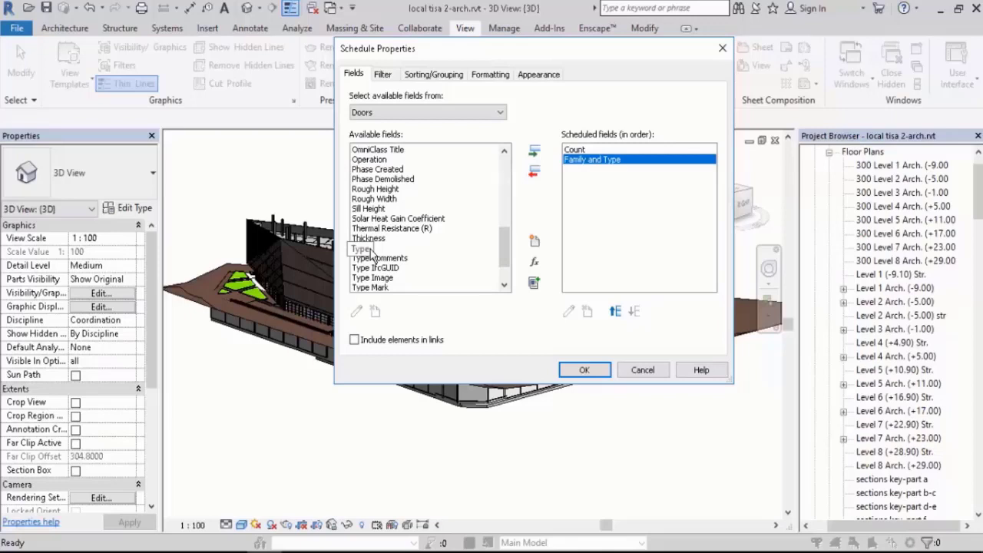
left_click_drag(371, 251, 370, 251)
left_click_drag(504, 258, 485, 198)
- Add the Height, Level, Sill Height and Width fields to the door schedule
scroll(435, 224, "down", 1)
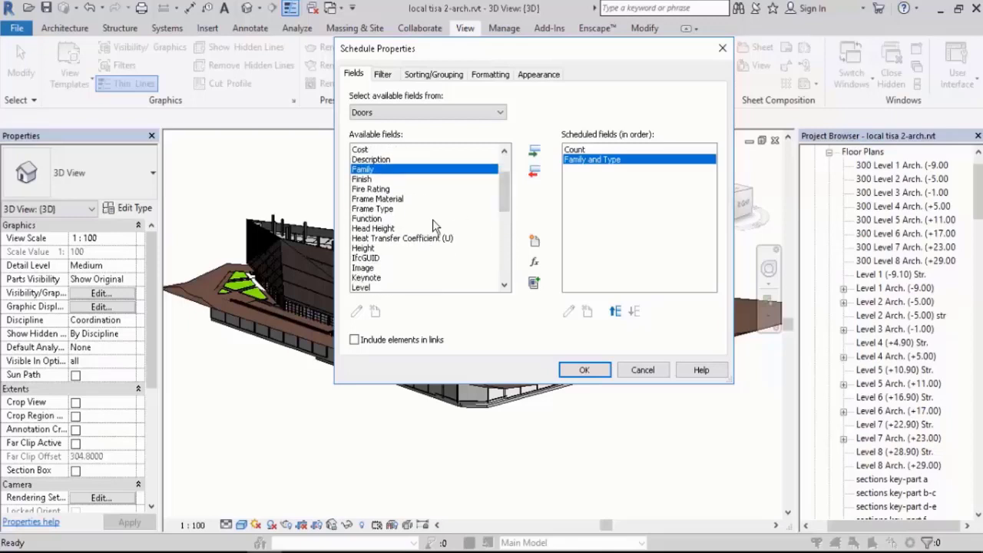
double_click(388, 248)
scroll(414, 235, "down", 2)
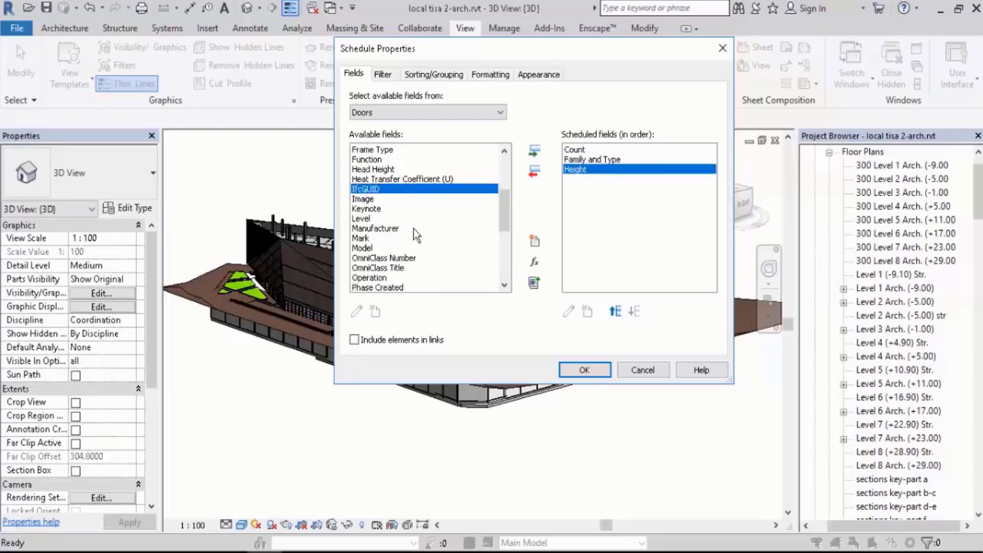
double_click(361, 219)
scroll(434, 248, "down", 1)
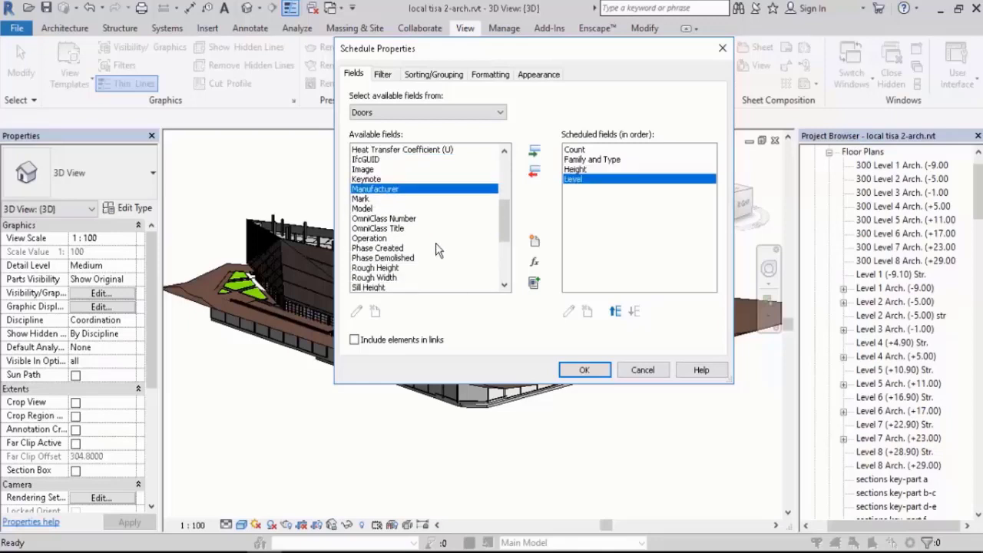
scroll(435, 251, "down", 1)
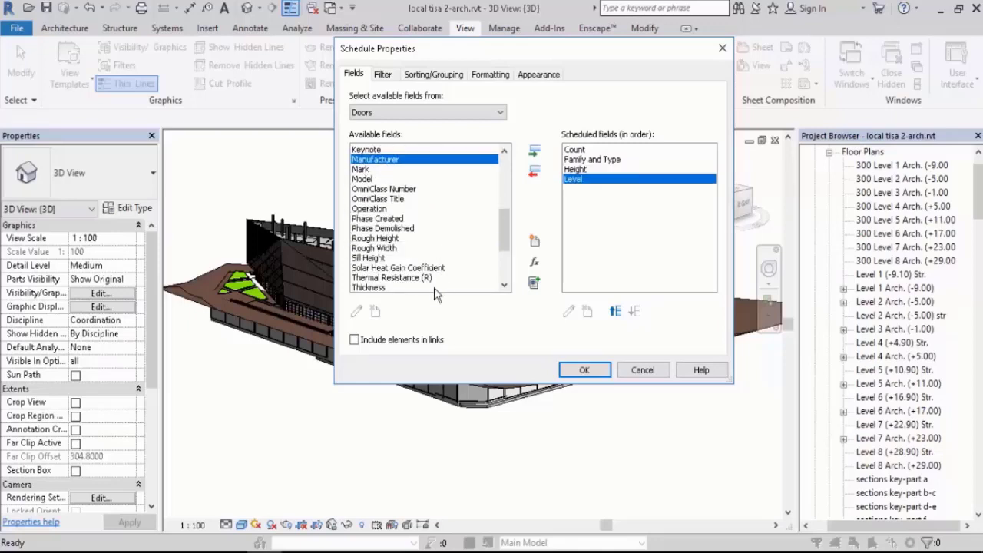
double_click(374, 259)
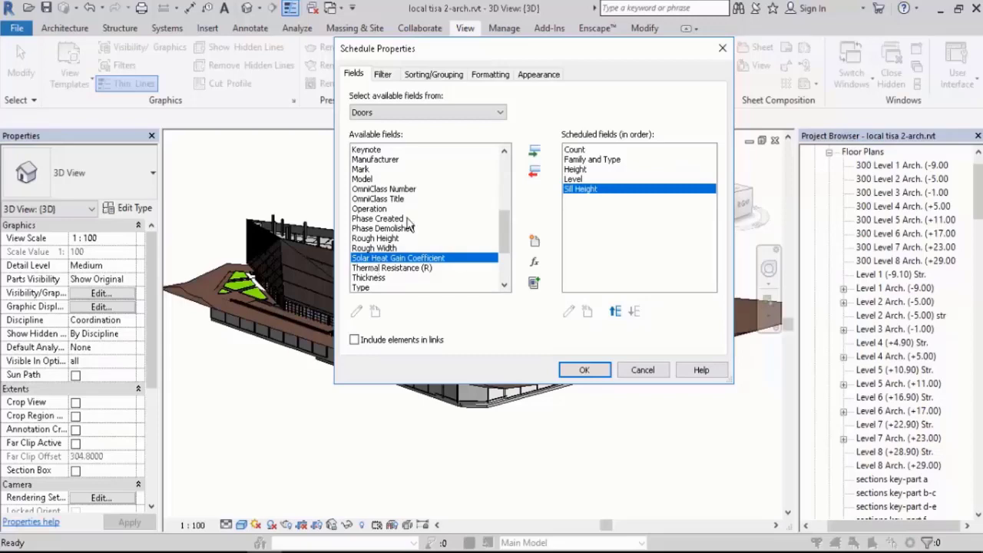
scroll(410, 225, "down", 3)
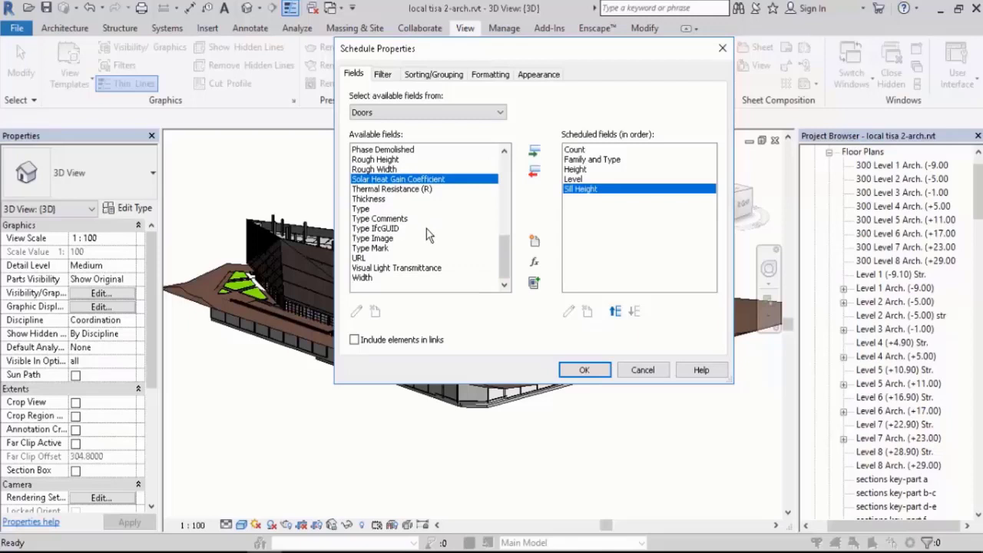
double_click(363, 277)
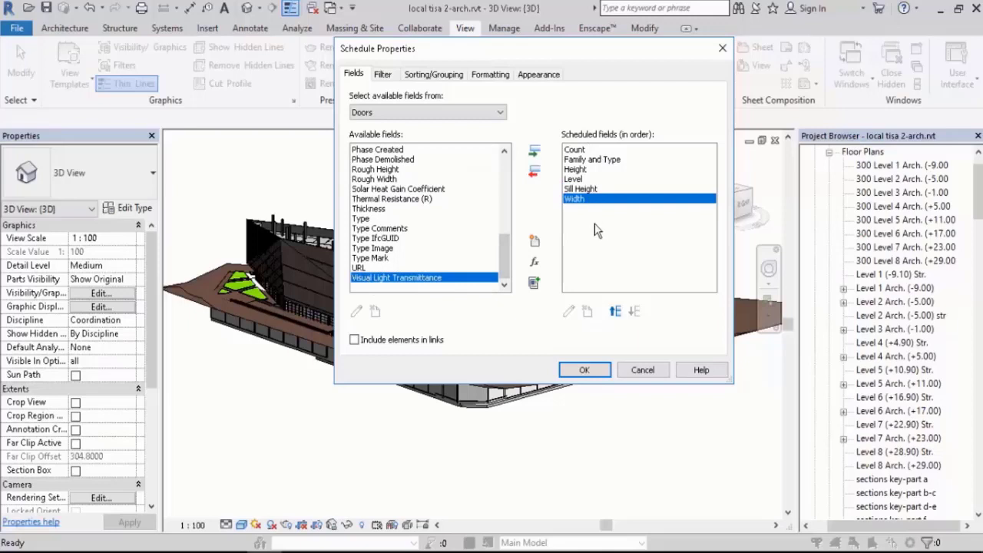
- Reorder the scheduled fields so Level precedes Height and Width precedes Sill Height, and generate the door schedule
left_click(583, 151)
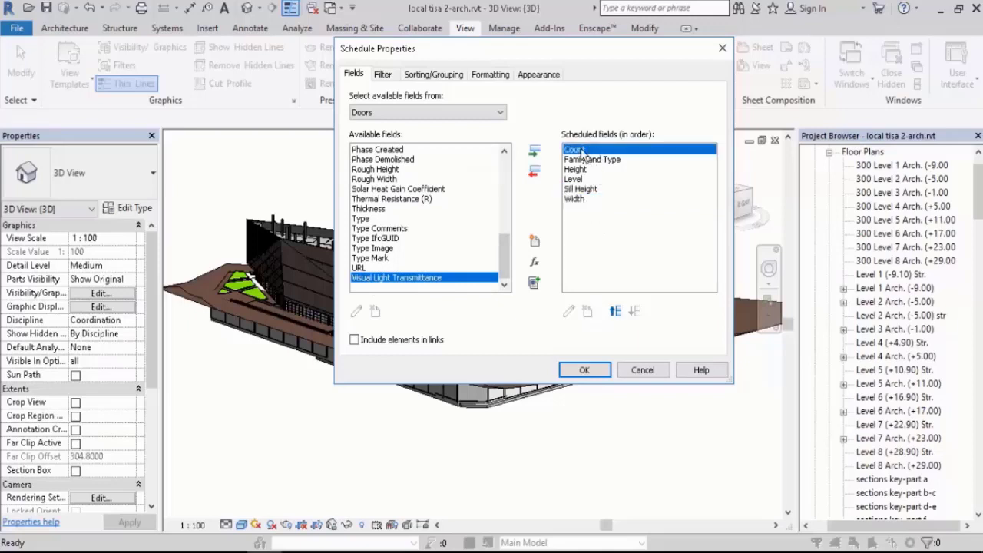
left_click(604, 160)
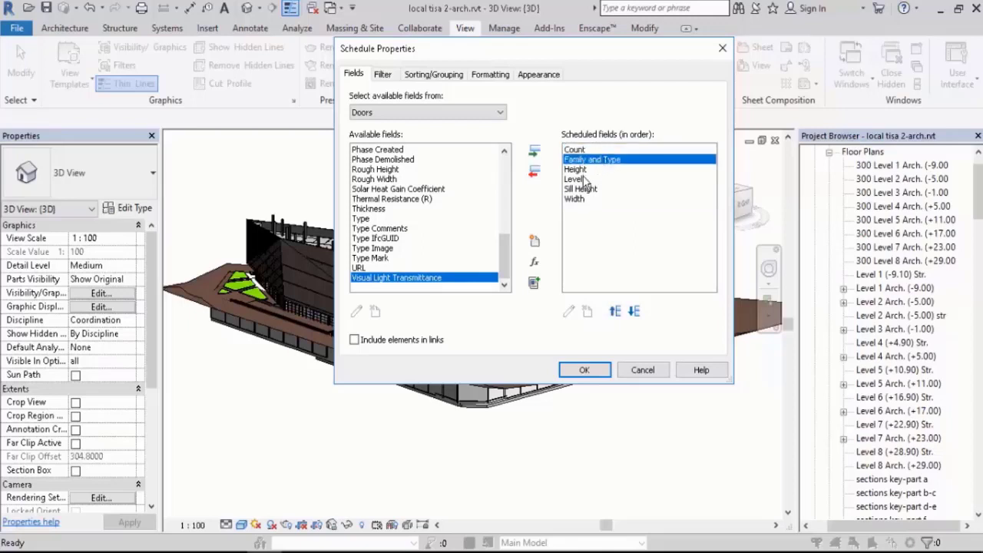
left_click(578, 181)
left_click(615, 311)
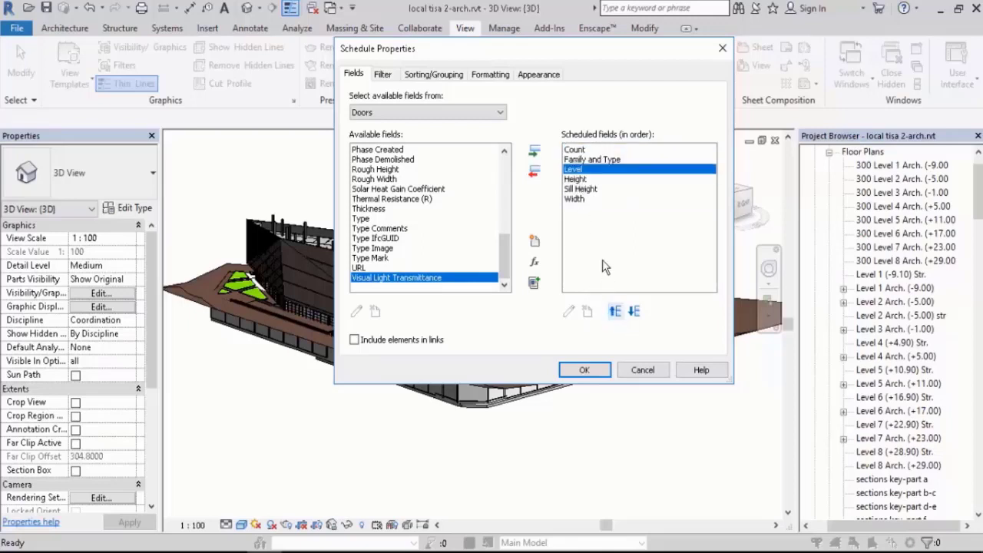
left_click(581, 199)
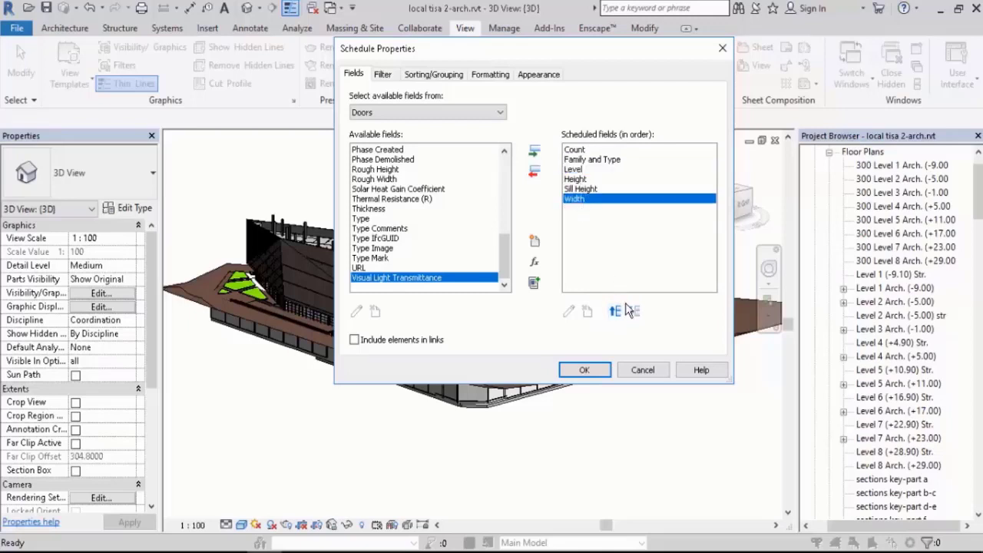
left_click(617, 310)
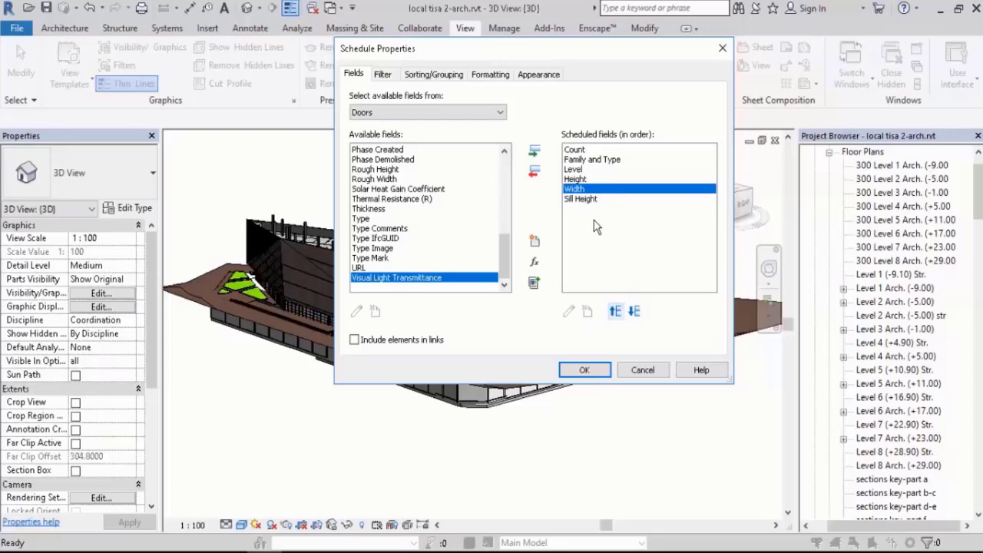
left_click(584, 369)
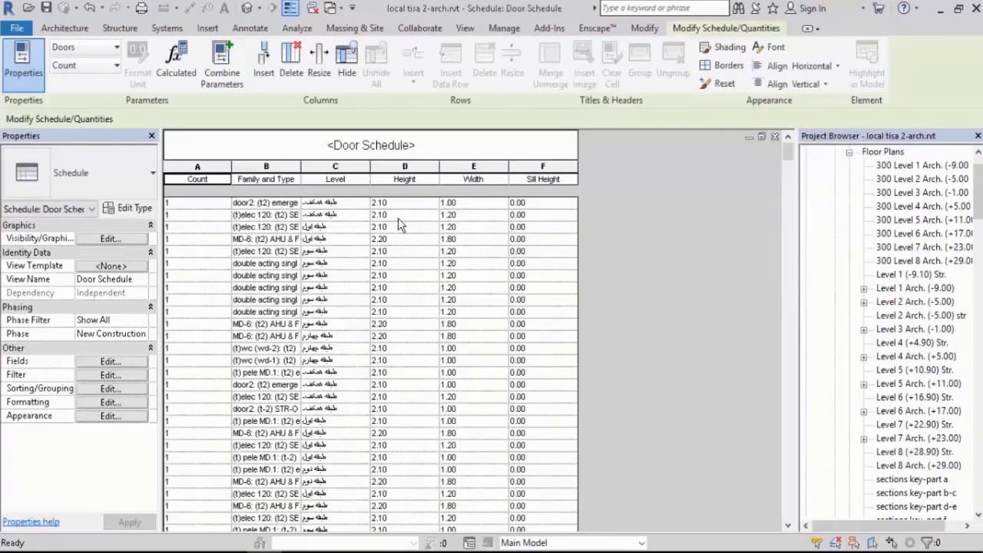
- Widen the Family and Type column to fit its full entries and look through the schedule rows
left_click_drag(301, 167, 410, 170)
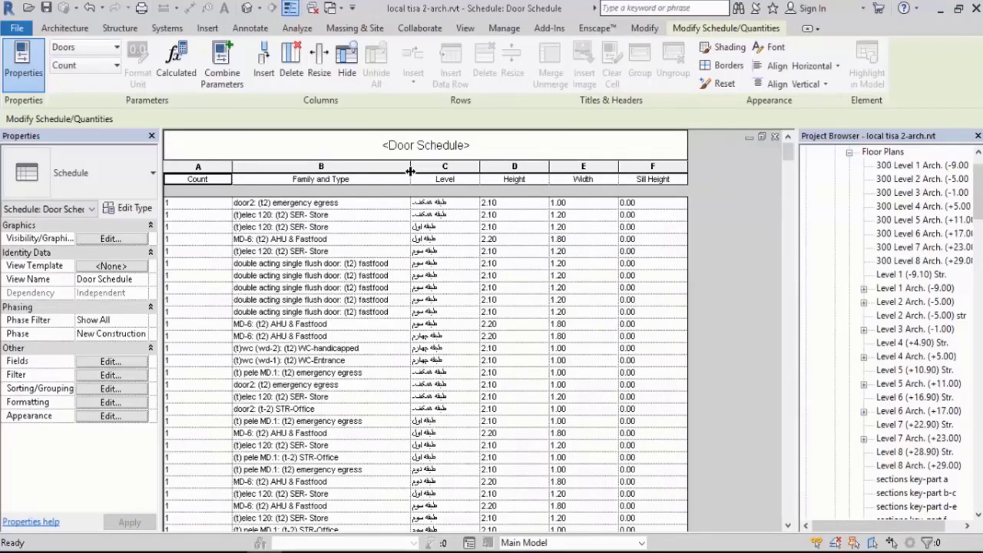
scroll(430, 250, "down", 12)
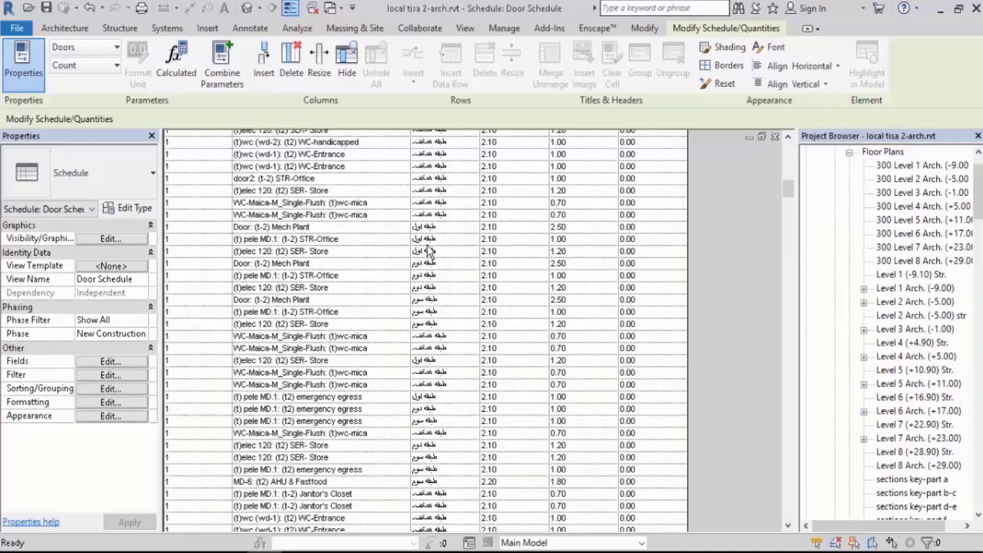
scroll(445, 313, "down", 10)
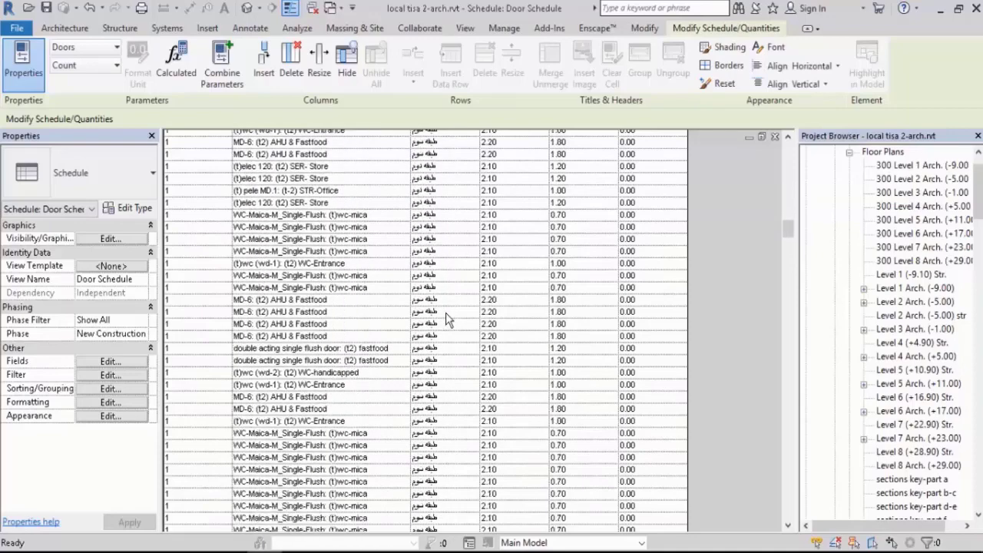
scroll(446, 313, "down", 4)
left_click_drag(793, 249, 771, 149)
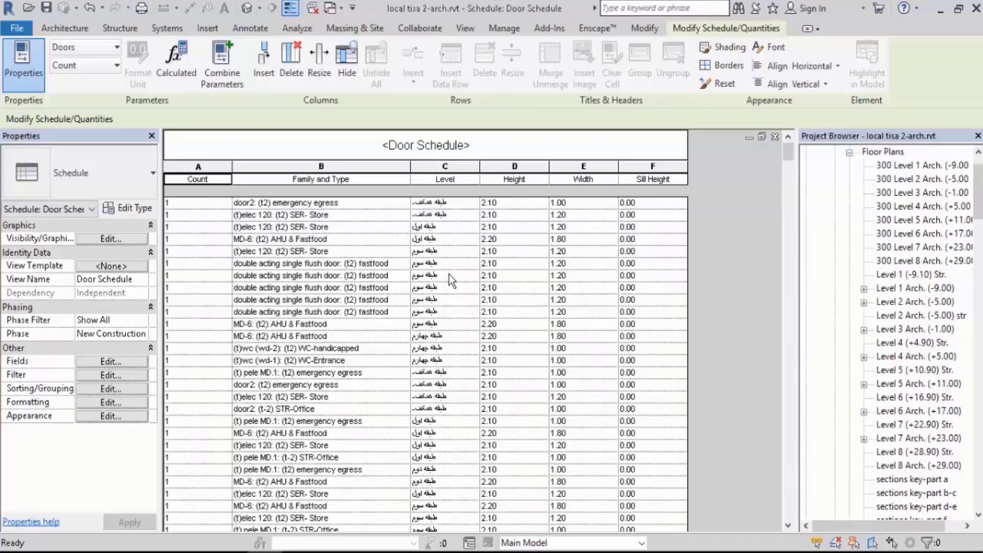
- Review the door schedule's Fields, Filter, Sorting/Grouping, Formatting and Appearance settings without changing them
left_click(113, 361)
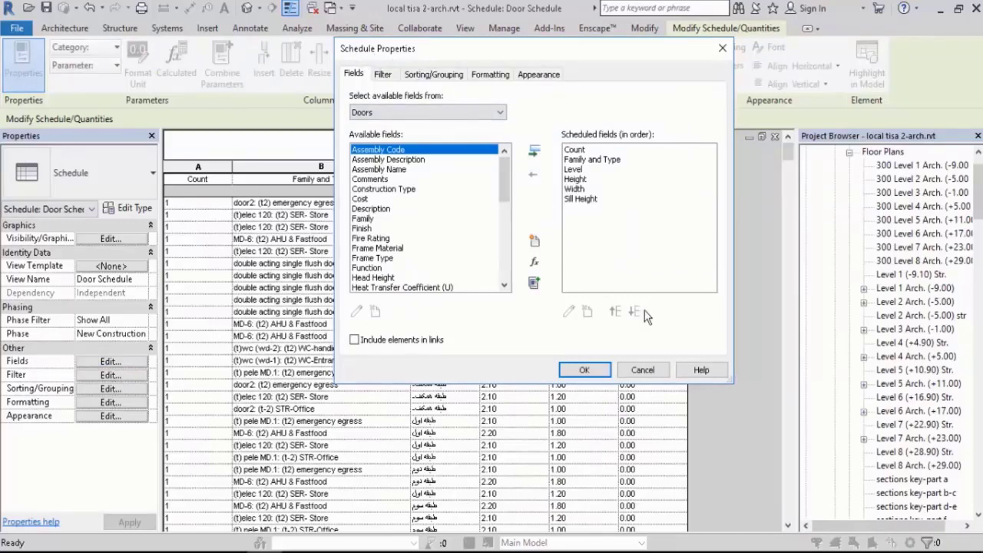
left_click(642, 369)
left_click(109, 416)
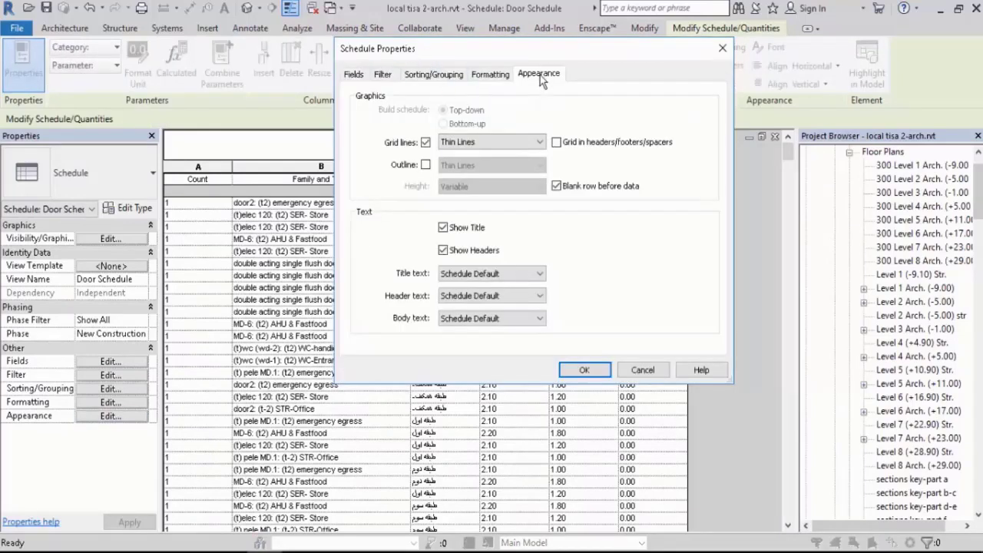
left_click(653, 372)
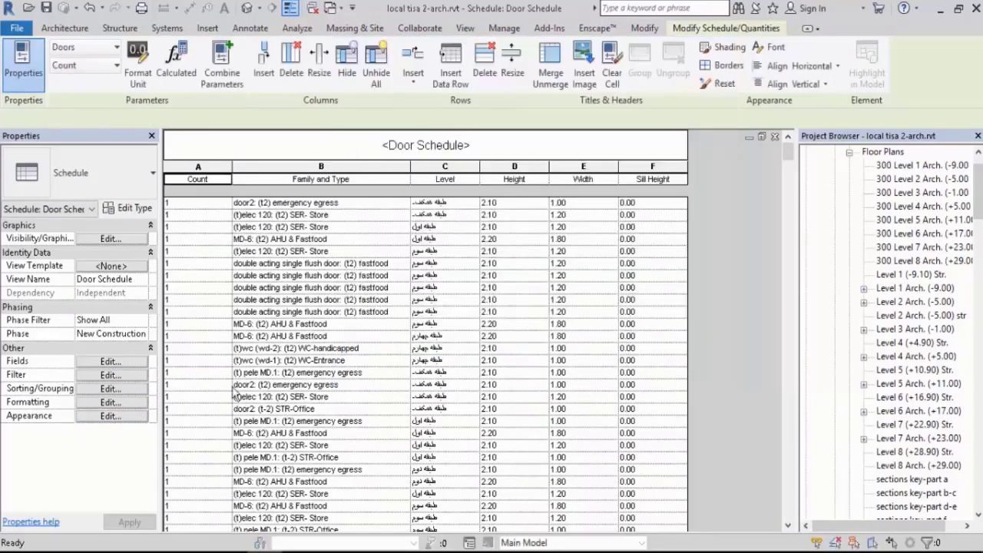
left_click(111, 374)
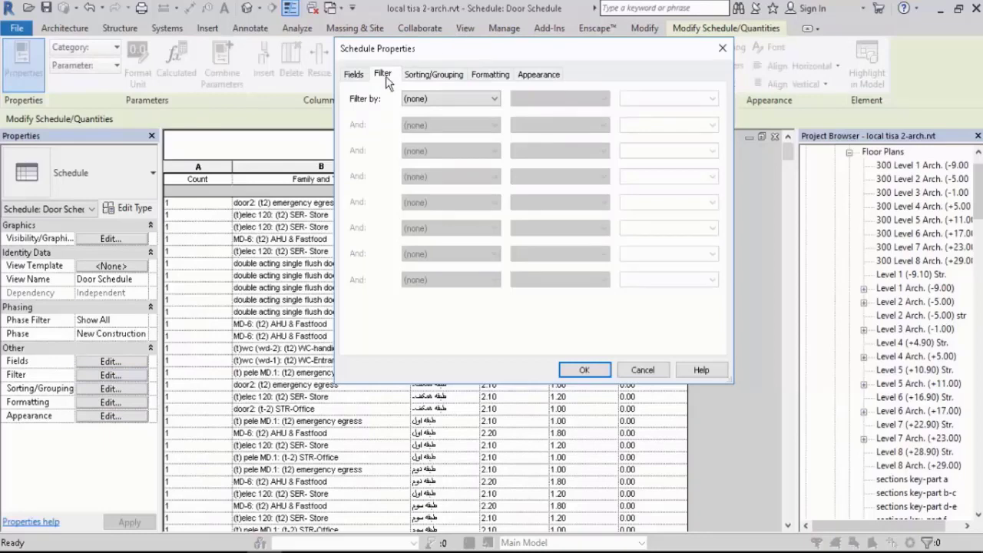
left_click(644, 371)
left_click(111, 361)
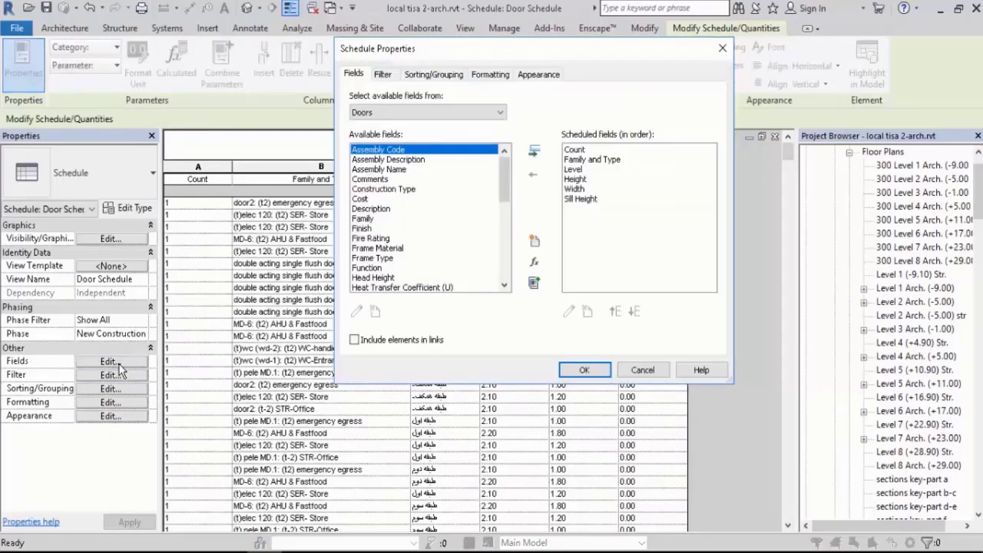
left_click(383, 74)
left_click(434, 74)
left_click(490, 74)
left_click(538, 74)
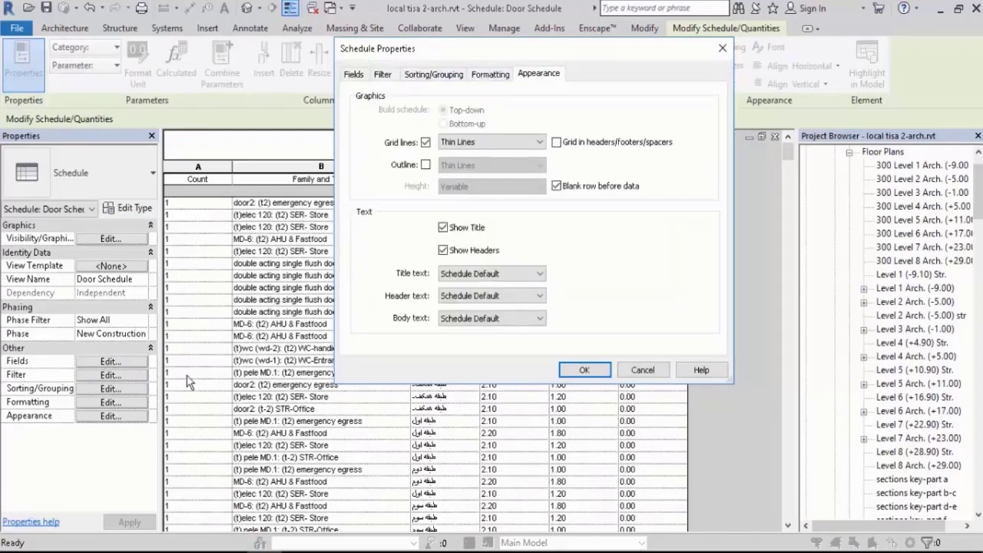
left_click(354, 74)
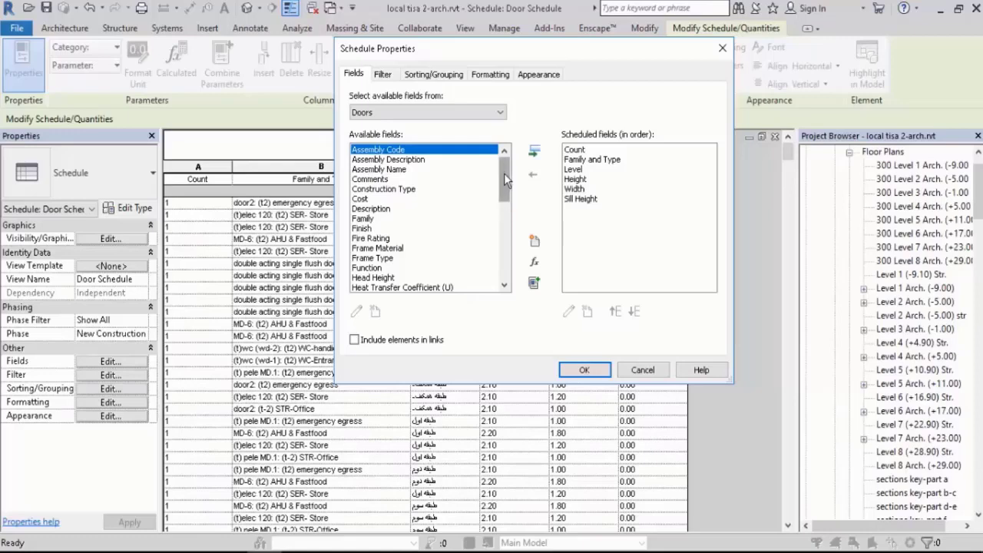
- Examine the available door fields, including Fire Rating, Assembly Description and Assembly Name
mouse_move(504, 175)
left_mouse_down()
mouse_move(516, 261)
mouse_move(508, 162)
left_mouse_up()
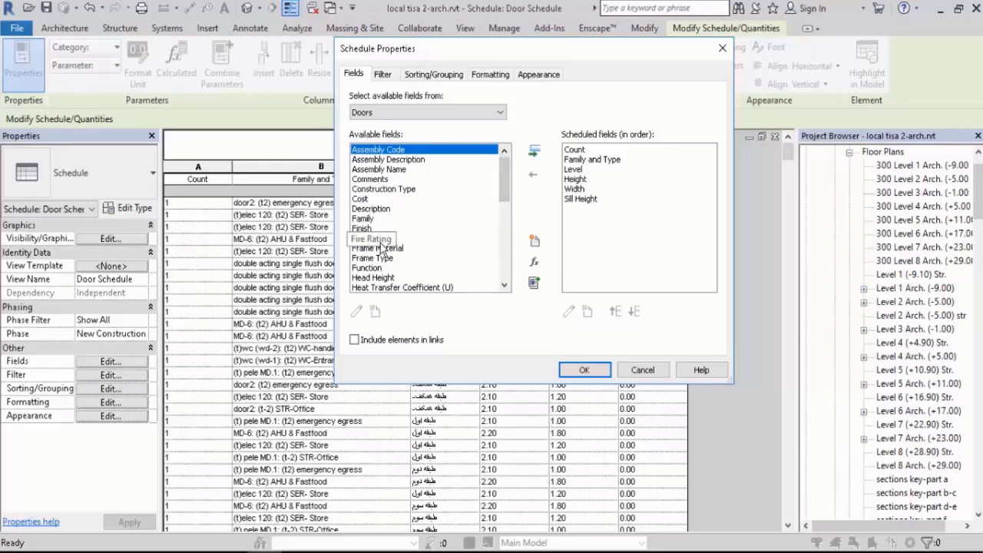
left_click(379, 240)
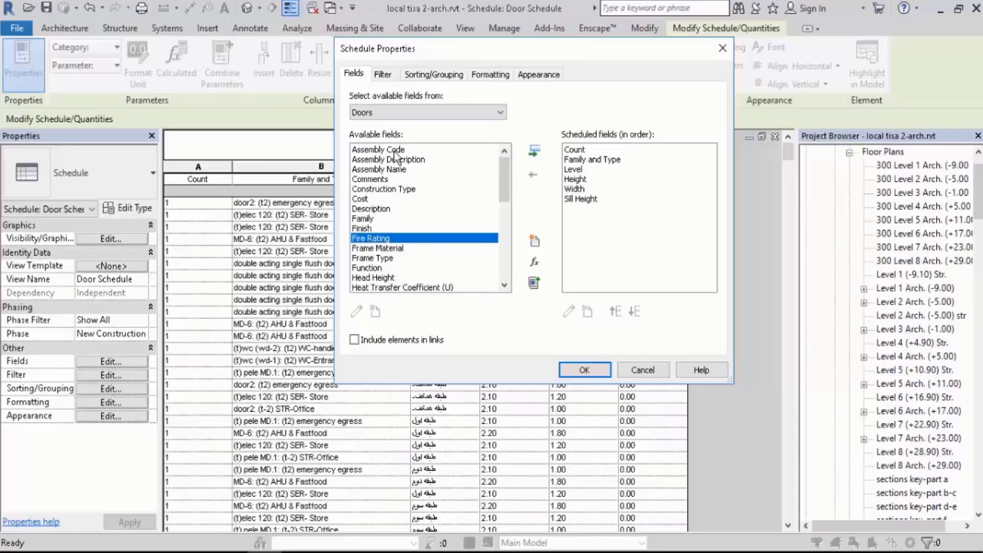
key("Home")
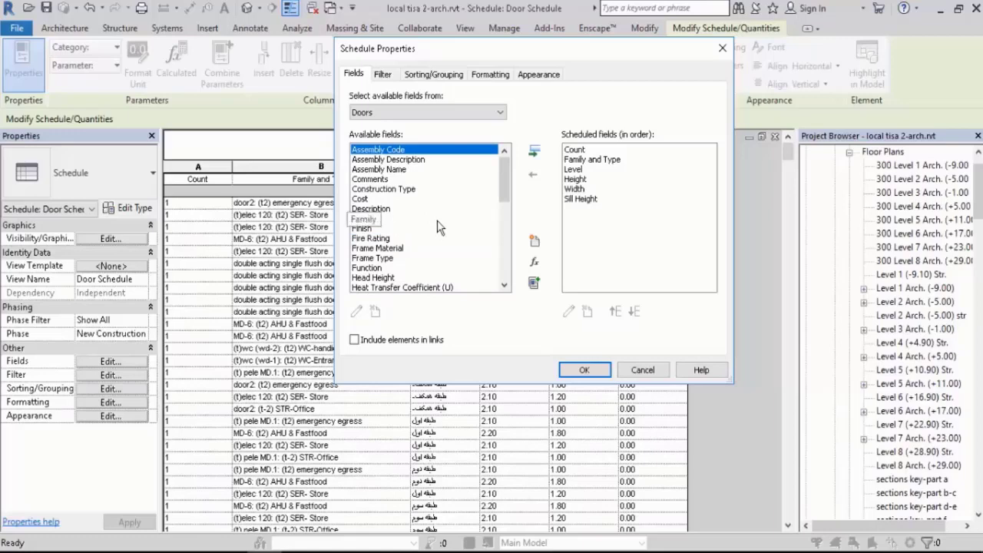
left_click(415, 160)
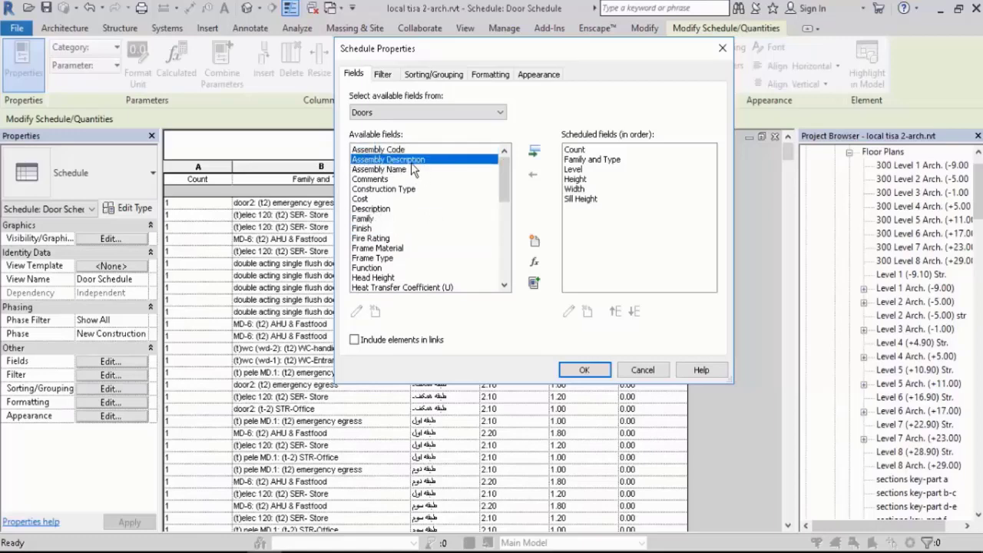
left_click(401, 170)
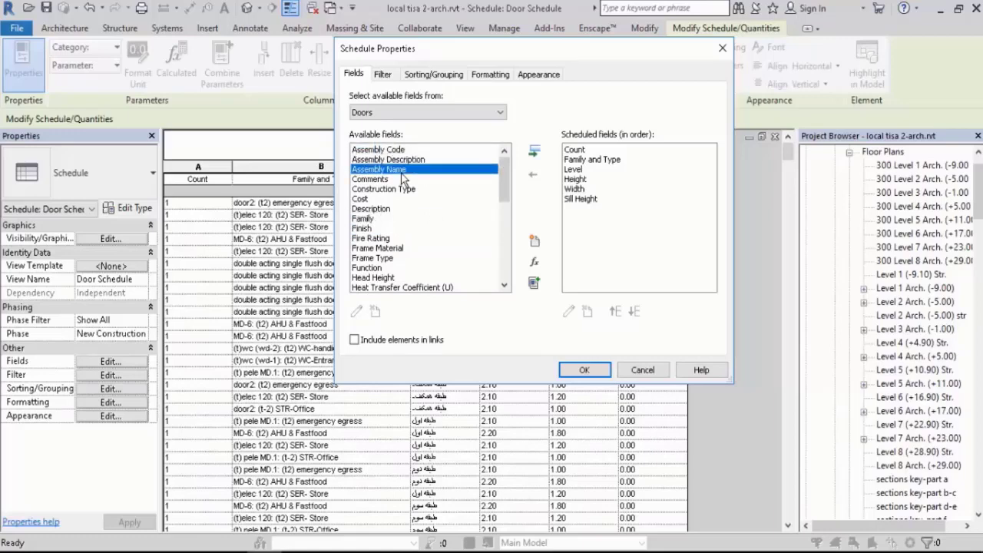
left_click_drag(389, 172, 389, 177)
- Filter the door schedule to Level equals زیرزمین دوم and look through the filtered rows
left_click(383, 75)
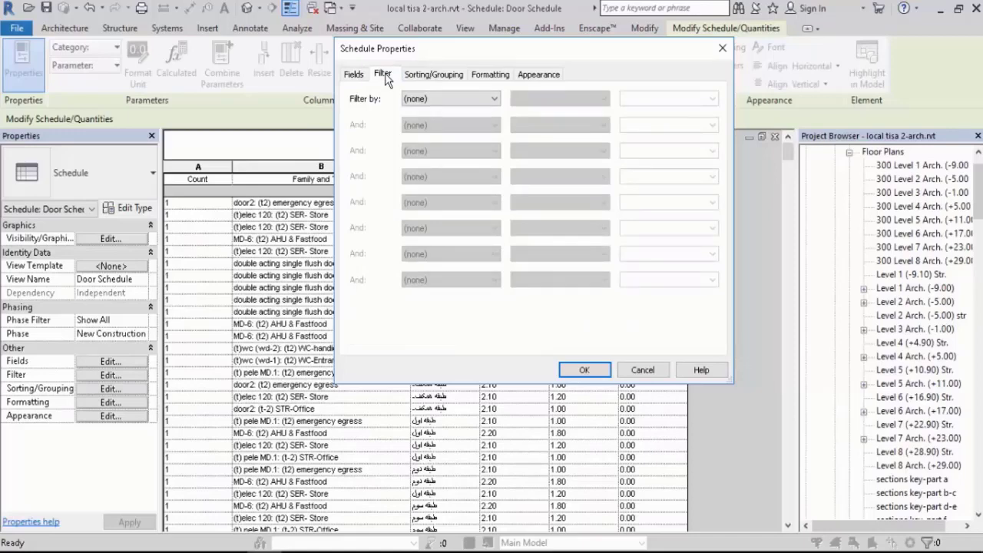
left_click(432, 100)
left_click(431, 121)
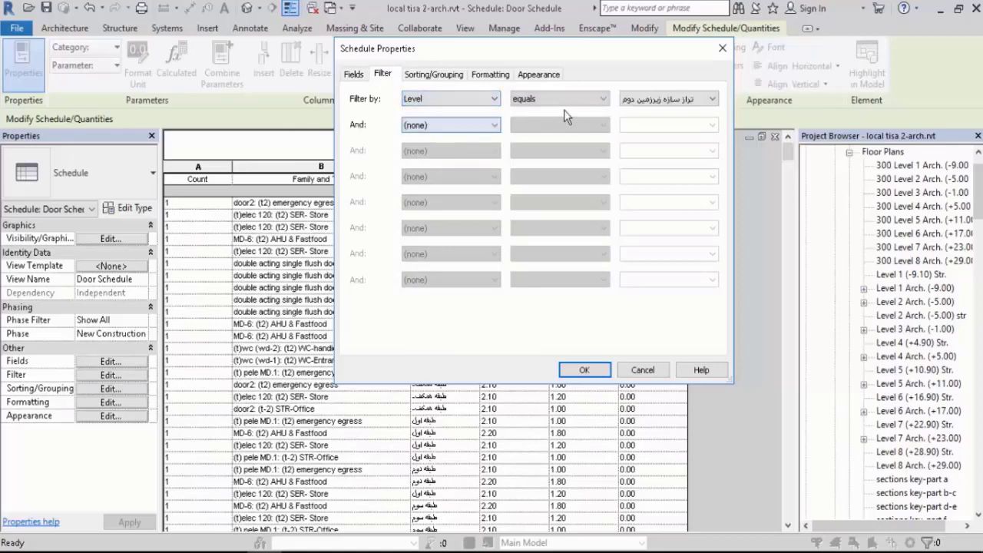
left_click(672, 99)
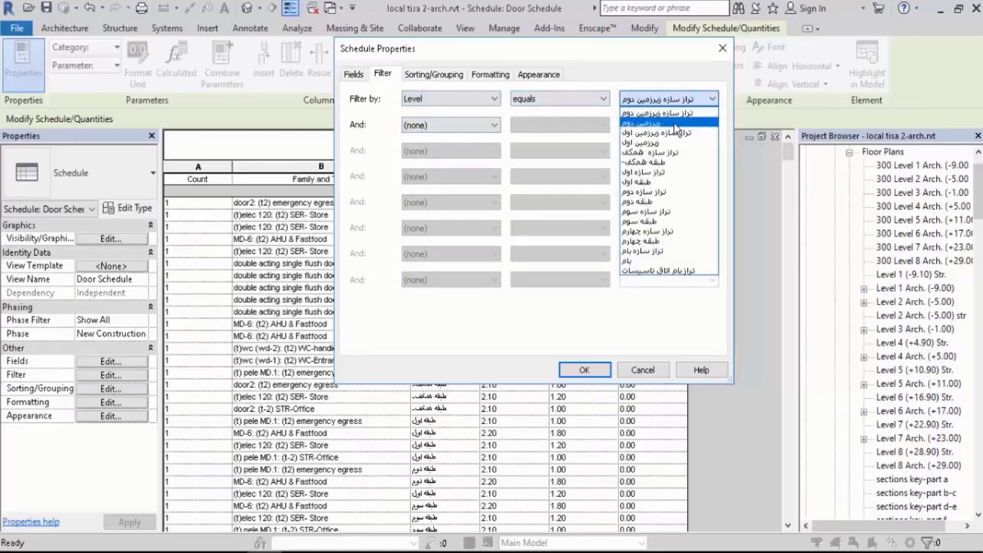
left_click(673, 123)
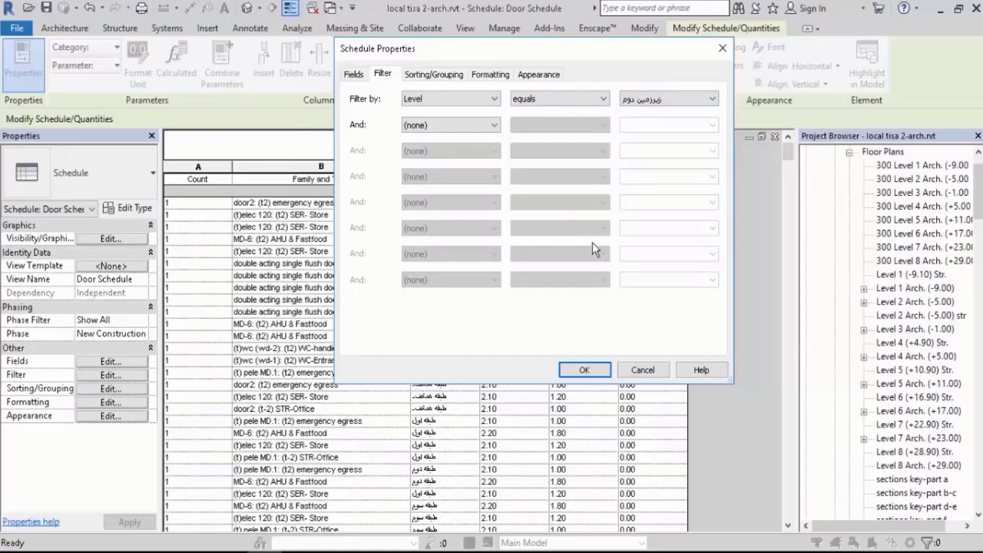
left_click(583, 369)
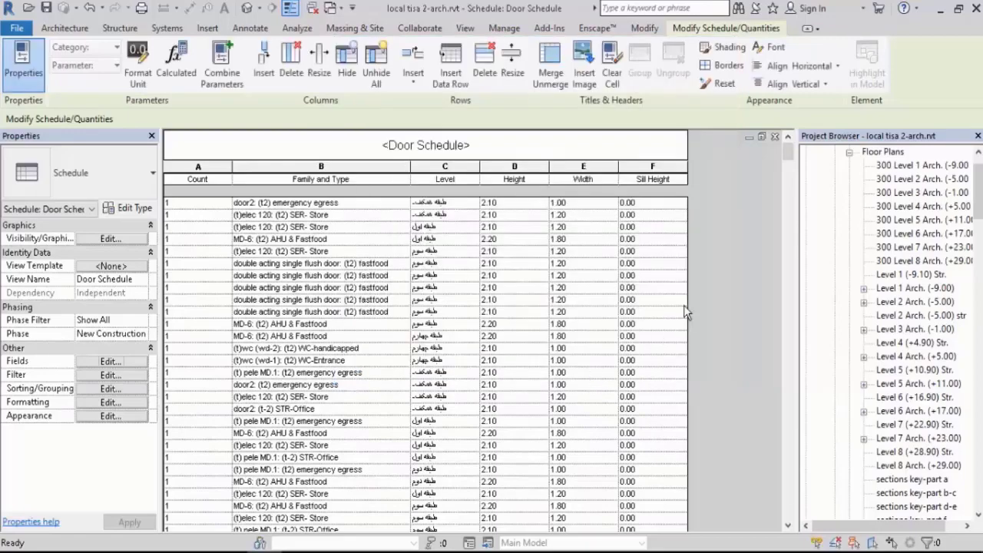
scroll(586, 235, "down", 10)
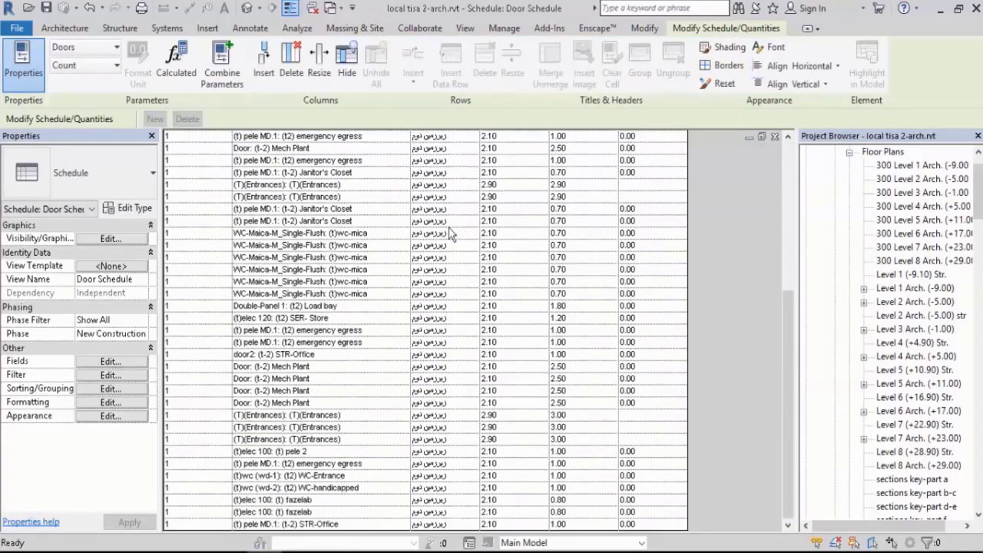
scroll(400, 300, "up", 10)
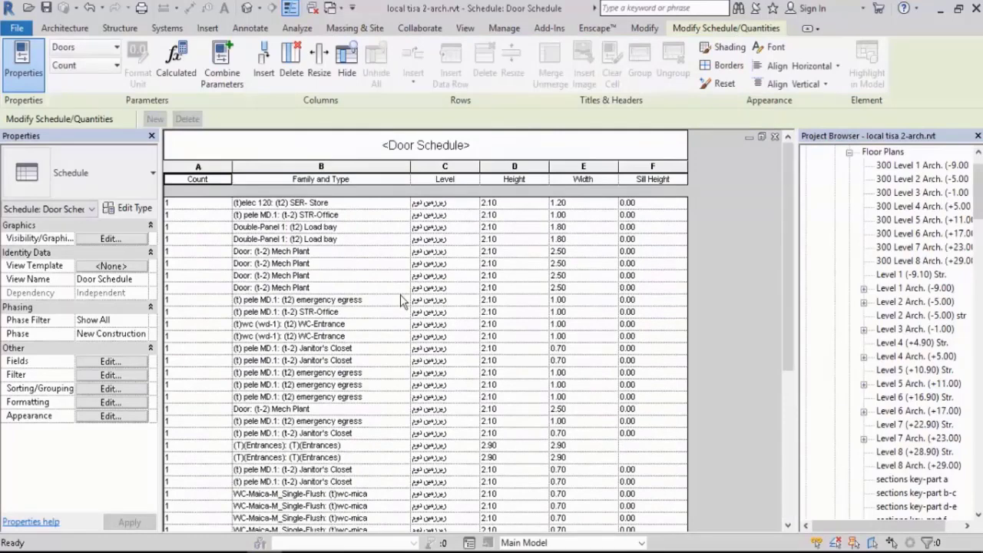
- Change the door schedule's filter to Height equals 2.03 and apply it
left_click(119, 375)
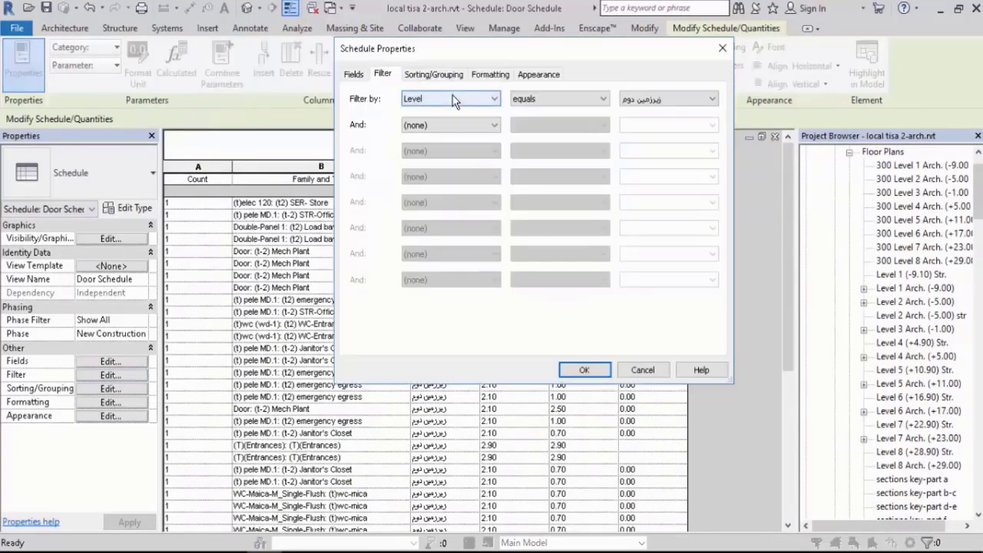
left_click(453, 100)
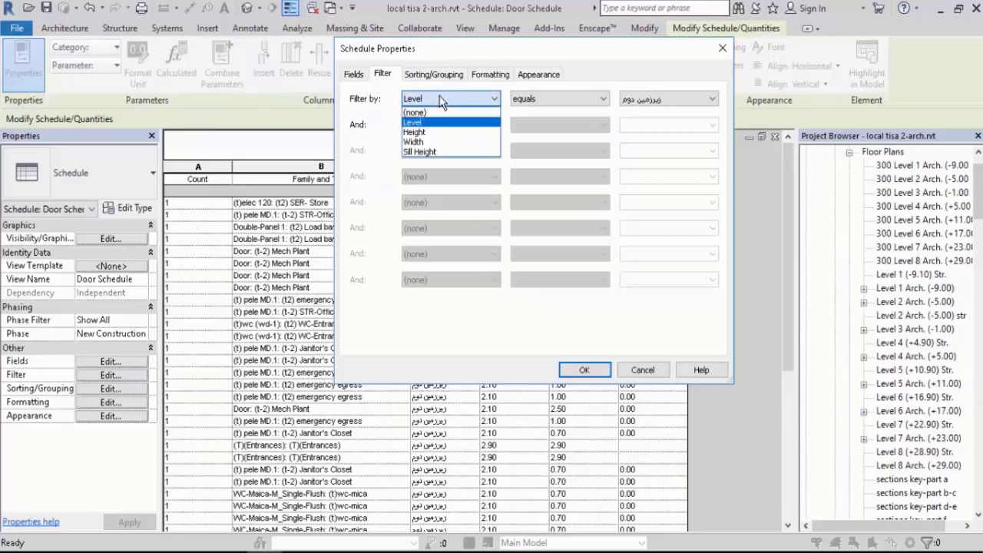
left_click(419, 132)
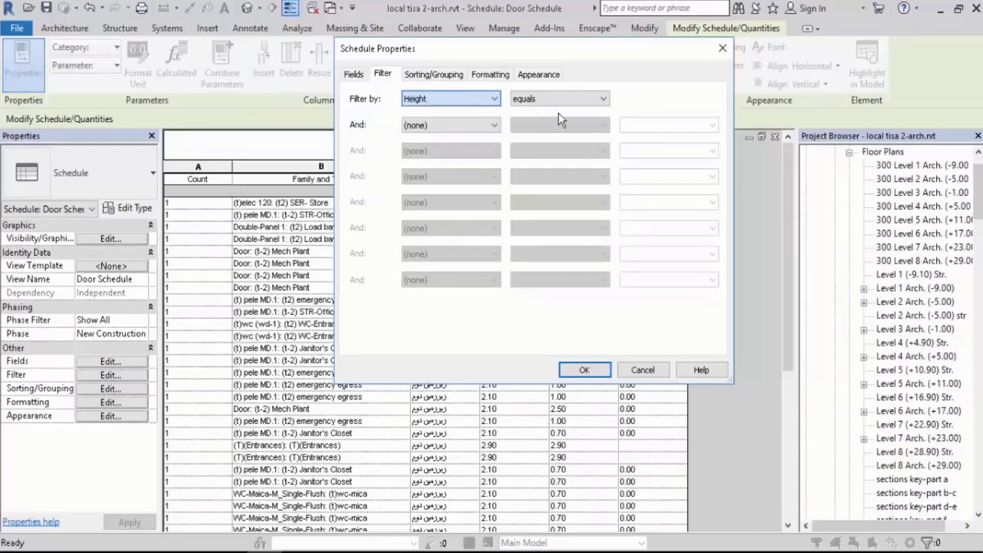
left_click(711, 99)
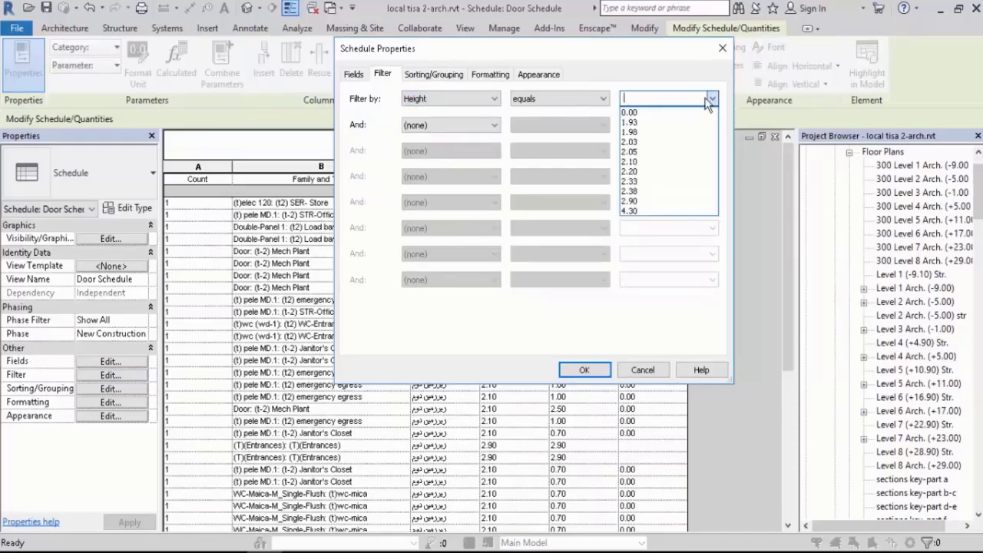
left_click(644, 142)
left_click(583, 371)
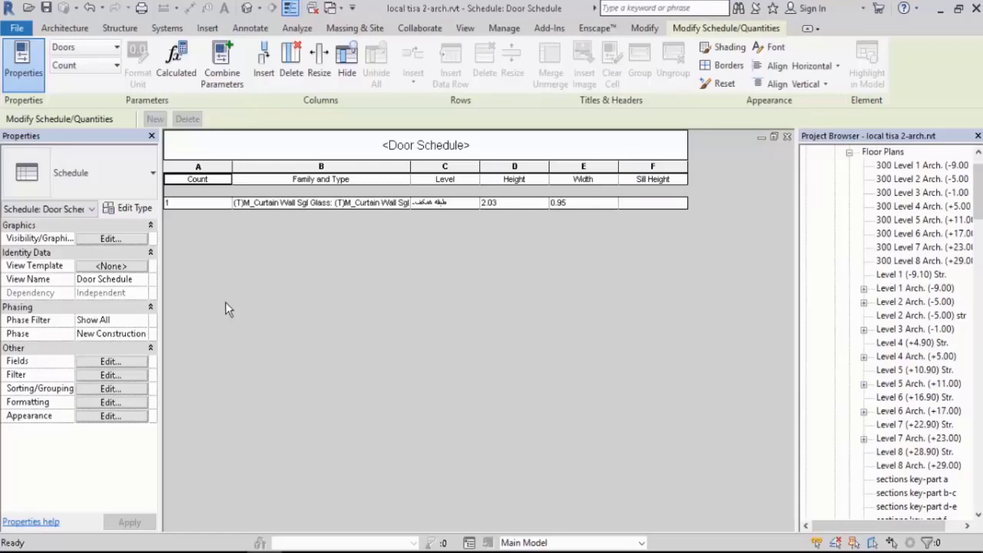
- Remove the height filter from the door schedule by setting its filter field to (none)
left_click(110, 376)
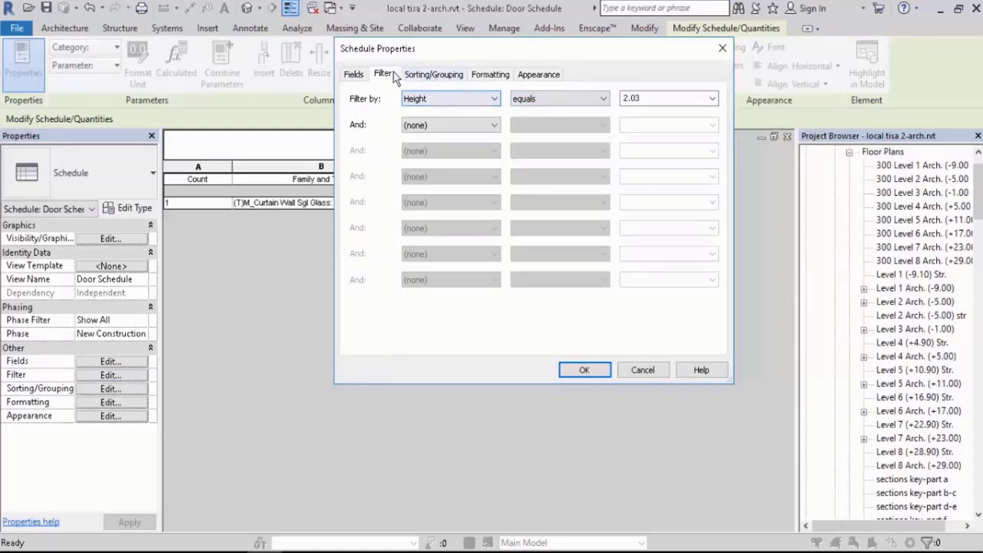
left_click(433, 99)
left_click(430, 112)
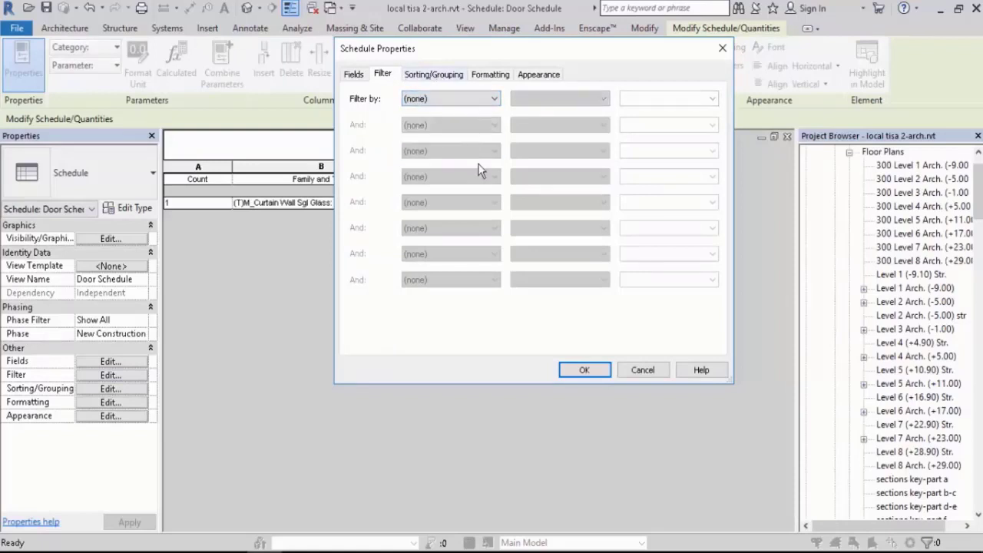
left_click(581, 369)
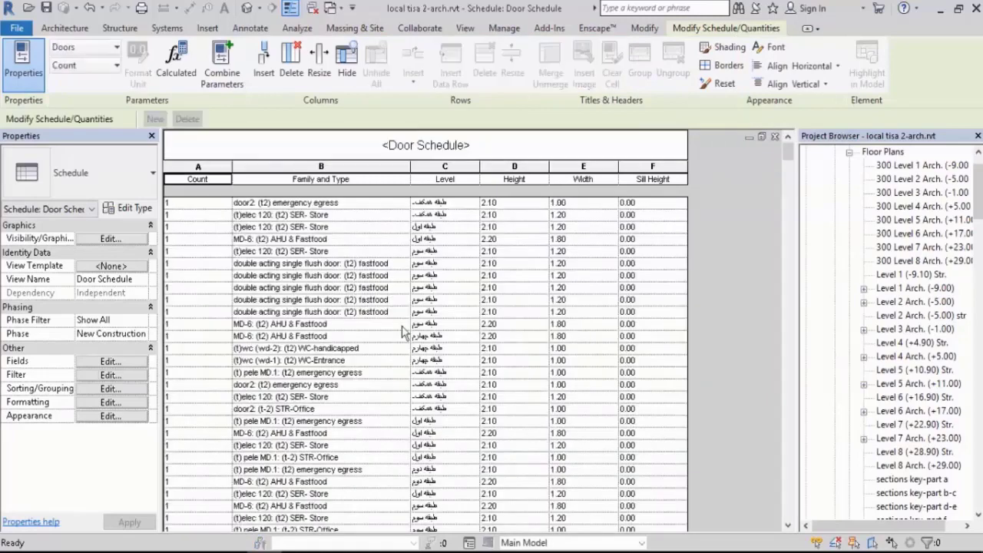
- Set the door schedule to sort by Family and Type in ascending order
left_click(109, 362)
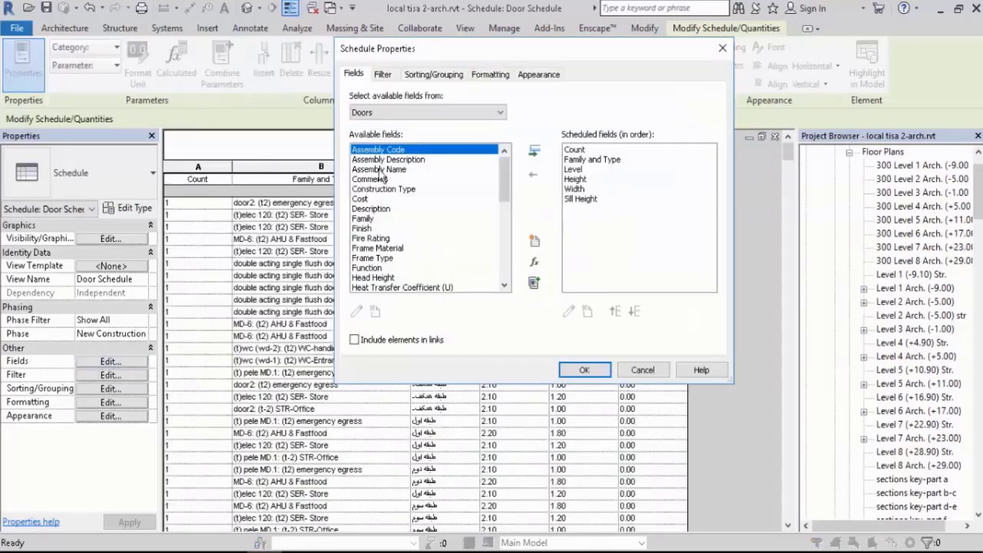
left_click(448, 77)
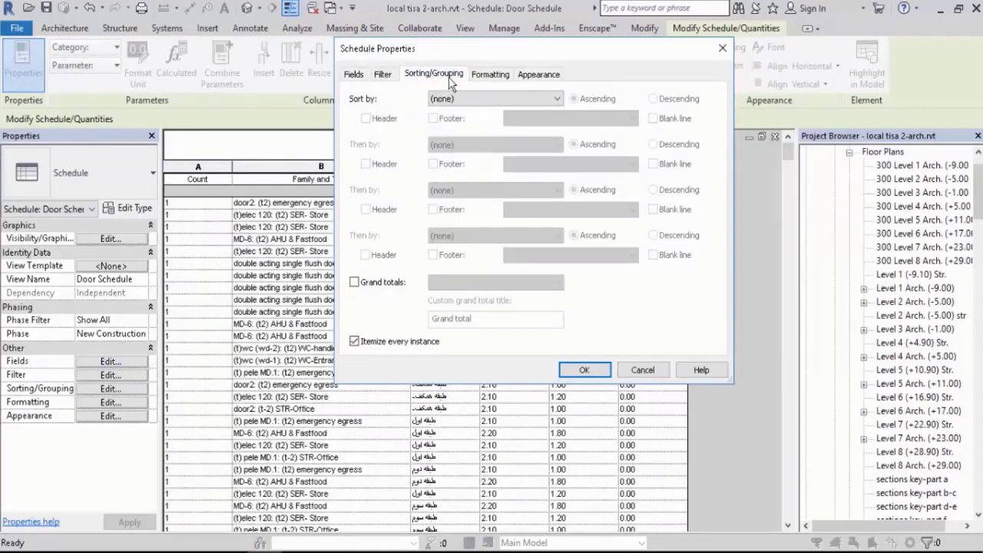
left_click_drag(503, 49, 587, 62)
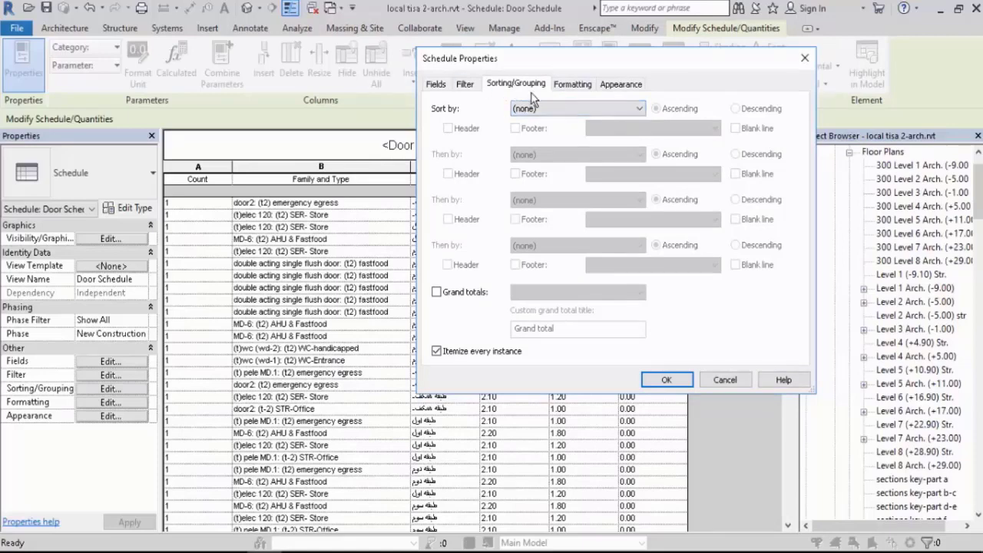
left_click_drag(538, 58, 642, 62)
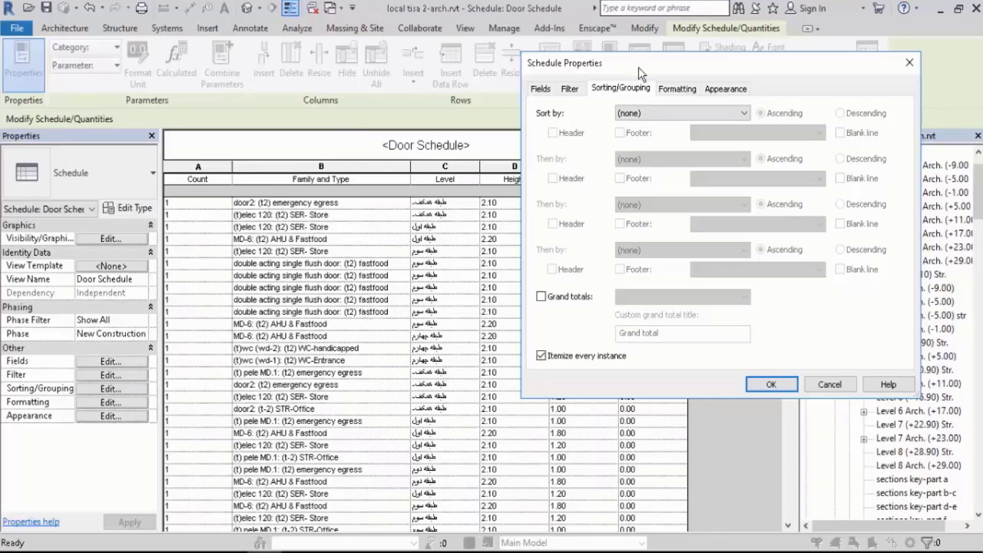
left_click_drag(638, 67, 560, 63)
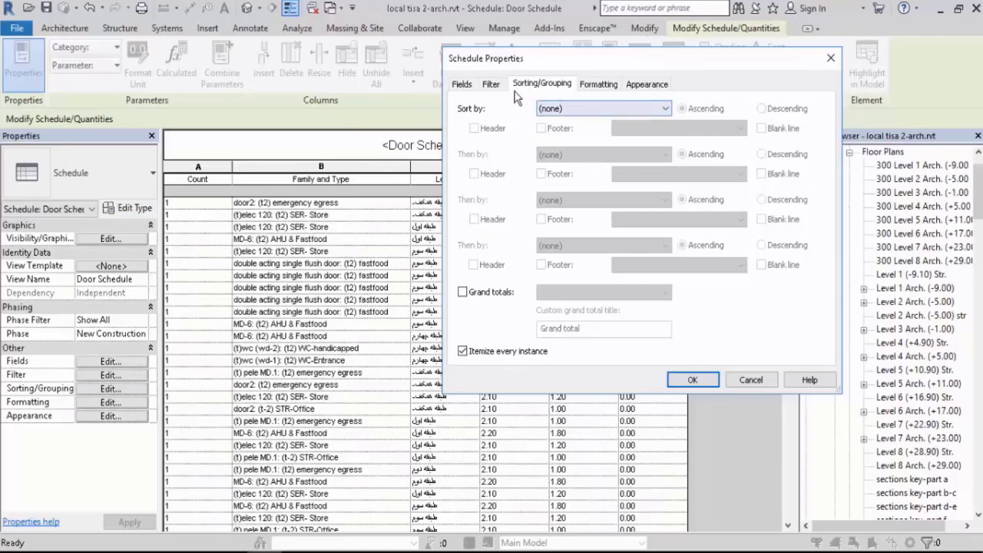
left_click(569, 108)
left_click(566, 132)
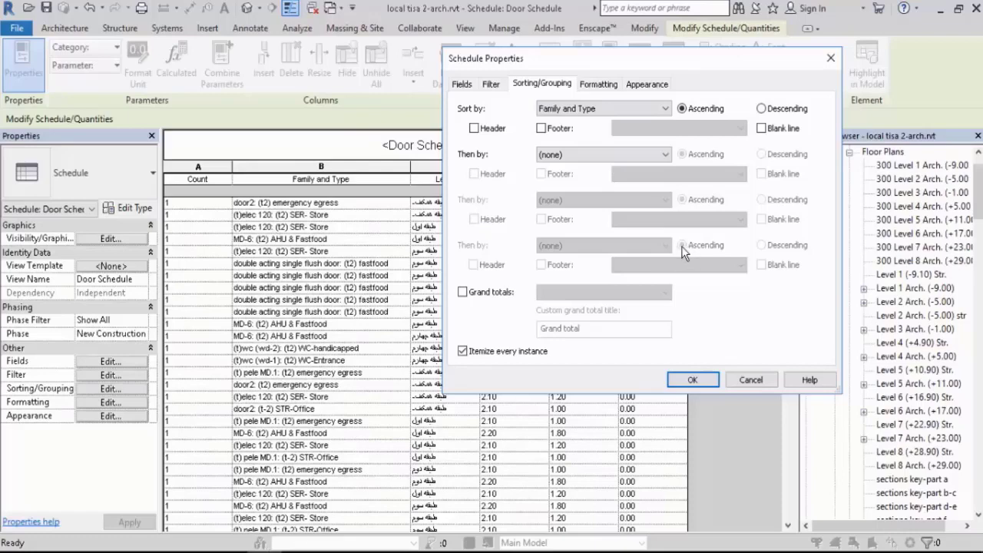
- Enable grand totals with title, count and totals, turn off itemizing every instance, and apply the schedule settings
left_click(485, 298)
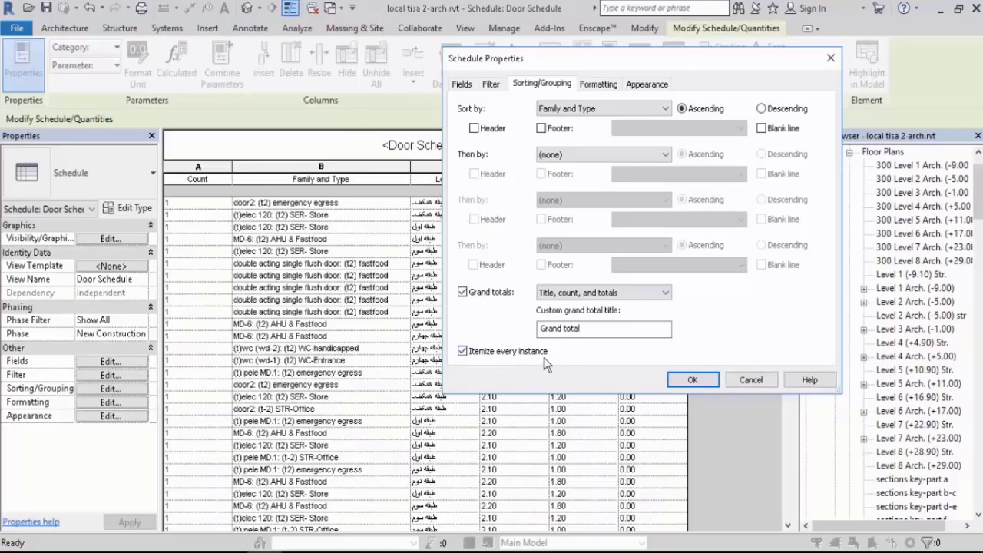
left_click(463, 351)
left_click(690, 379)
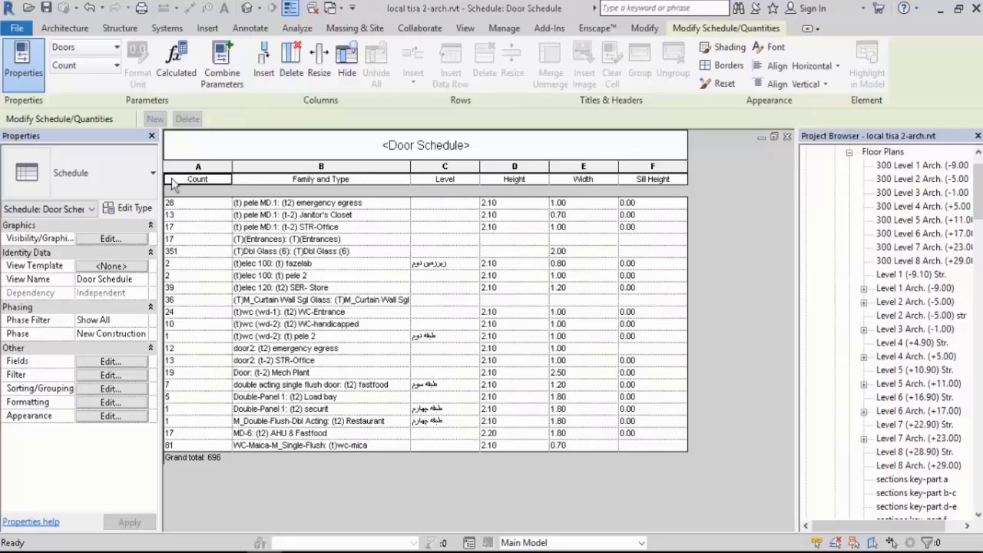
- Add Level as the door schedule's second sorting criterion in ascending order, after Family and Type, and apply it
left_click(119, 362)
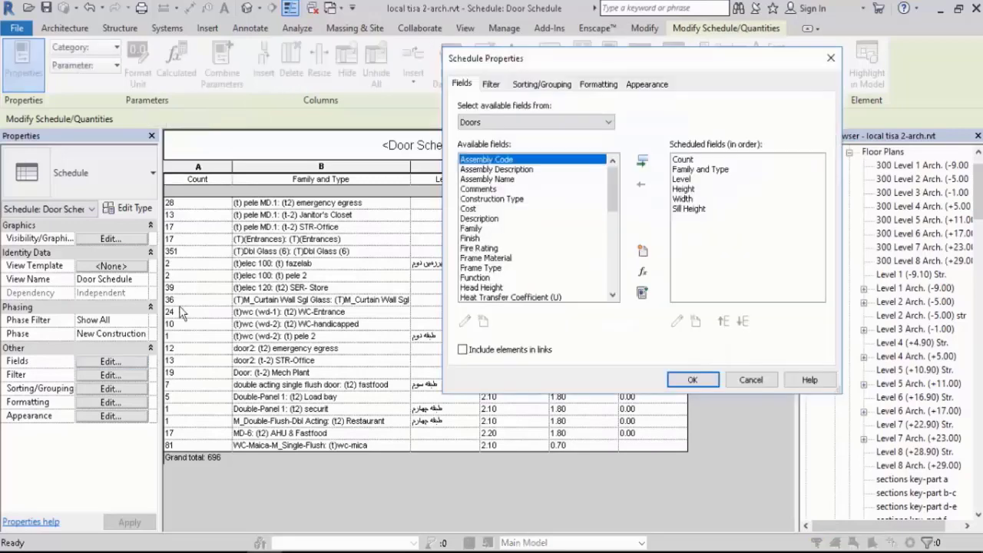
left_click(541, 84)
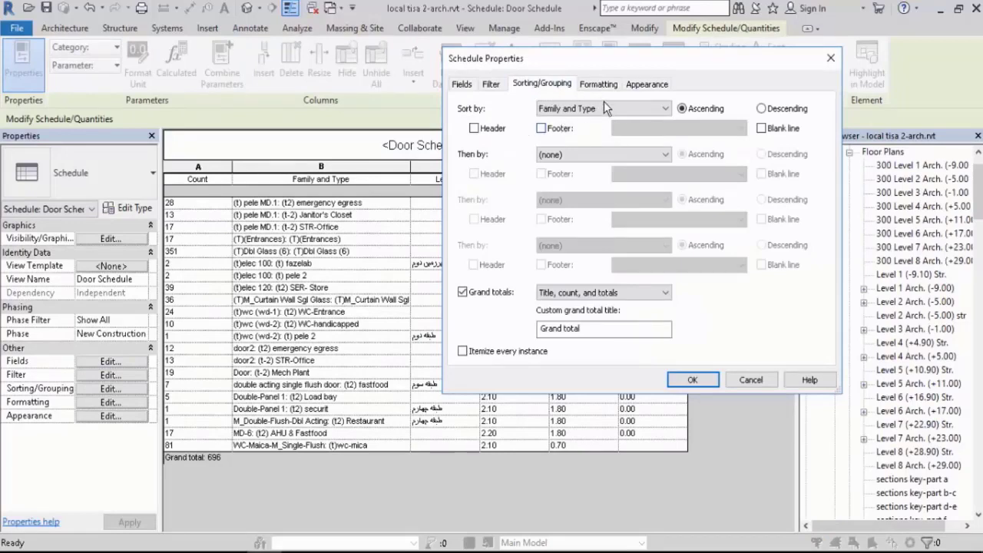
left_click(556, 155)
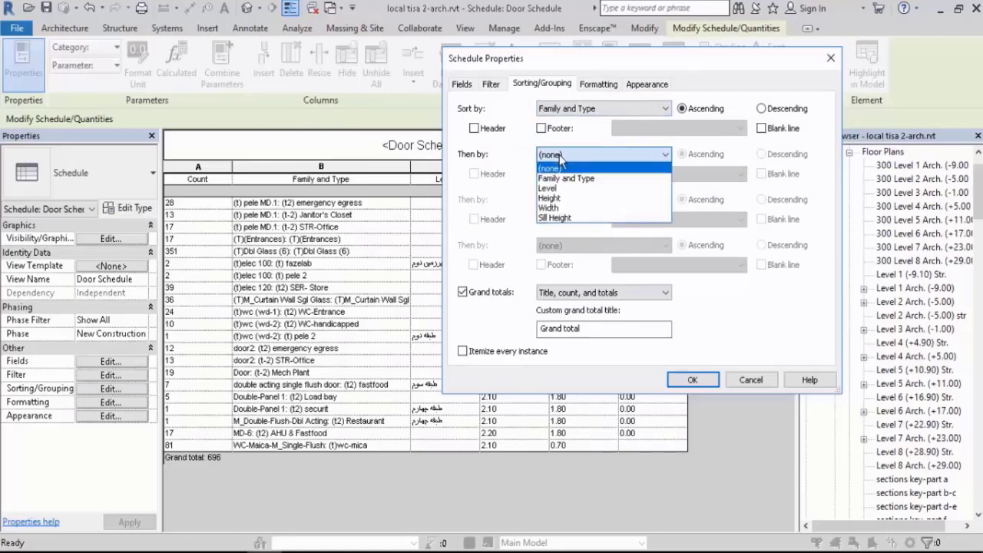
left_click(565, 176)
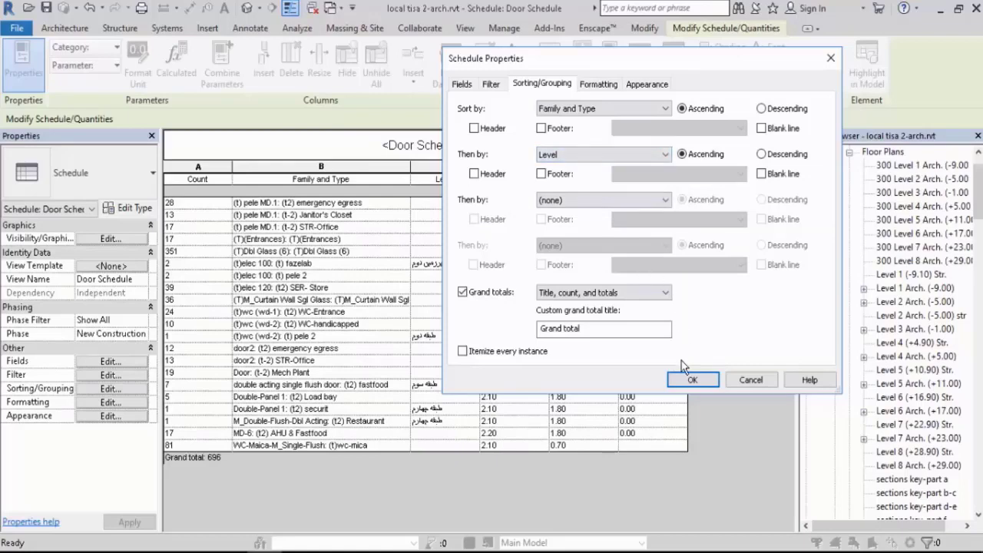
left_click(692, 379)
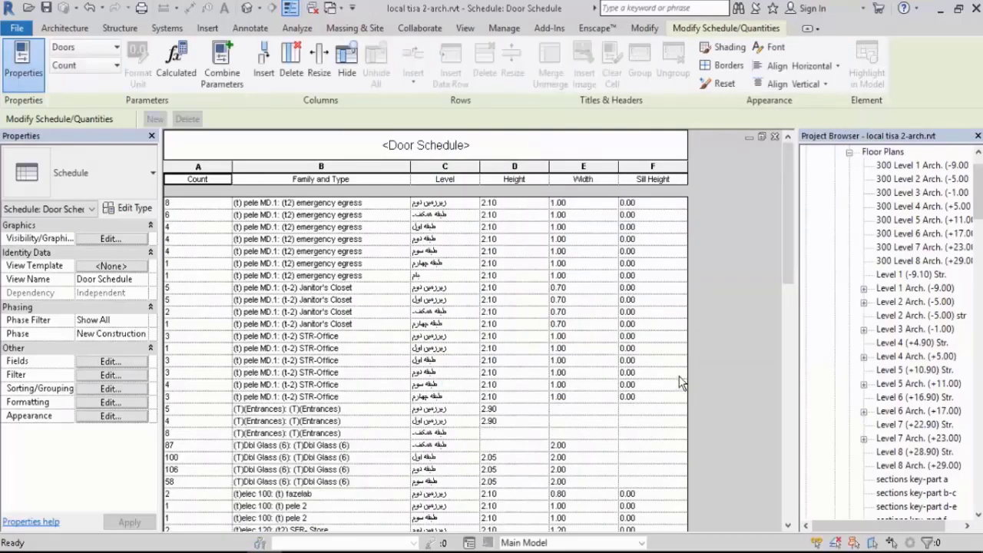
- Insert a blank line between the Family and Type groups of the door schedule and apply the setting
scroll(307, 365, "down", 3)
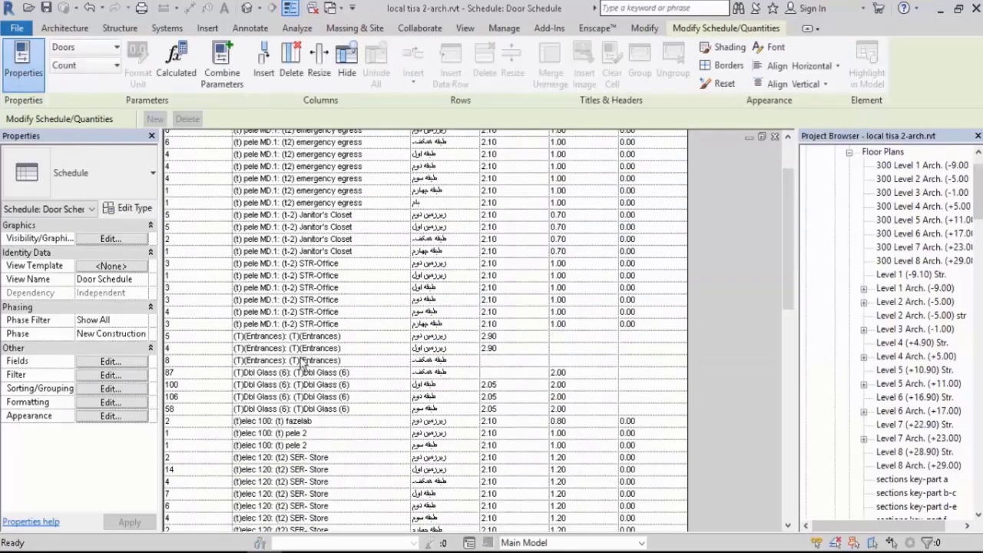
scroll(290, 374, "down", 2)
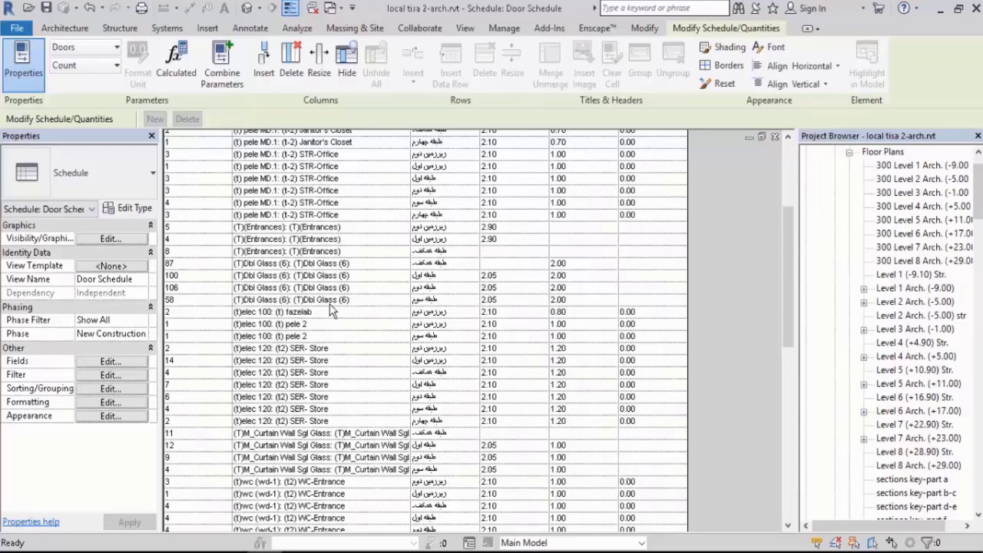
scroll(363, 301, "down", 5)
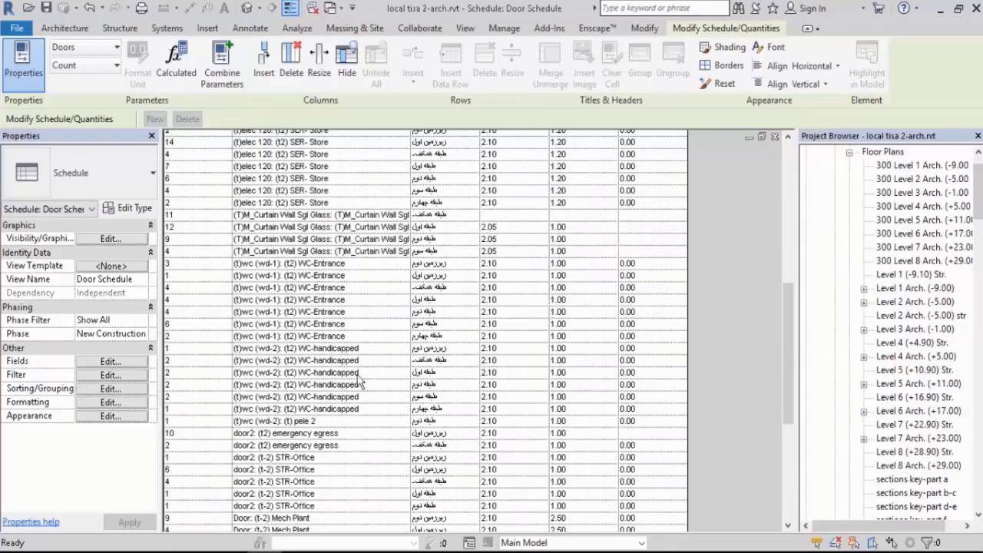
scroll(357, 388, "up", 5)
scroll(357, 388, "up", 5)
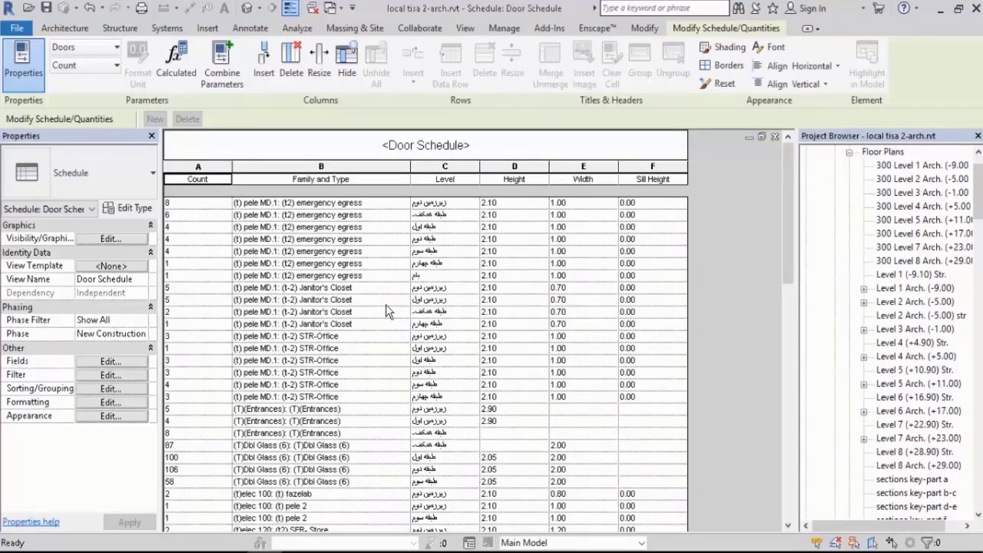
left_click(128, 362)
left_click(549, 87)
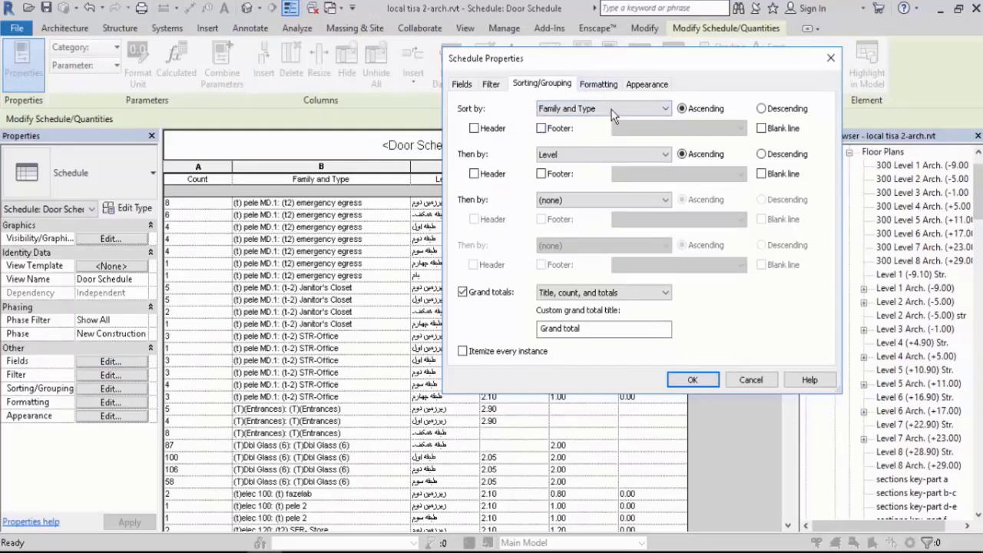
left_click(760, 128)
left_click(702, 380)
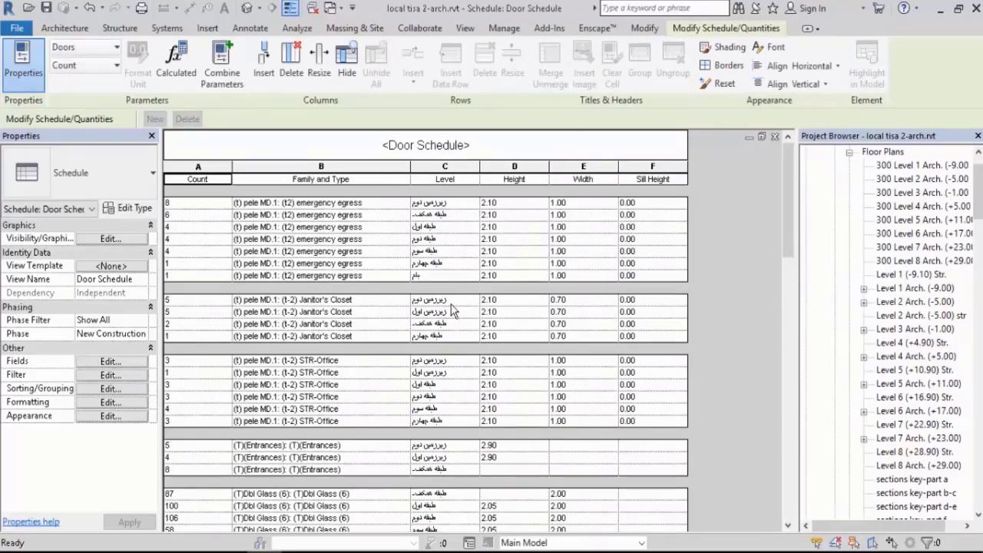
- Examine the grouped door schedule, its grand totals setting and the grand total row at the end
scroll(426, 290, "down", 3)
scroll(424, 290, "down", 2)
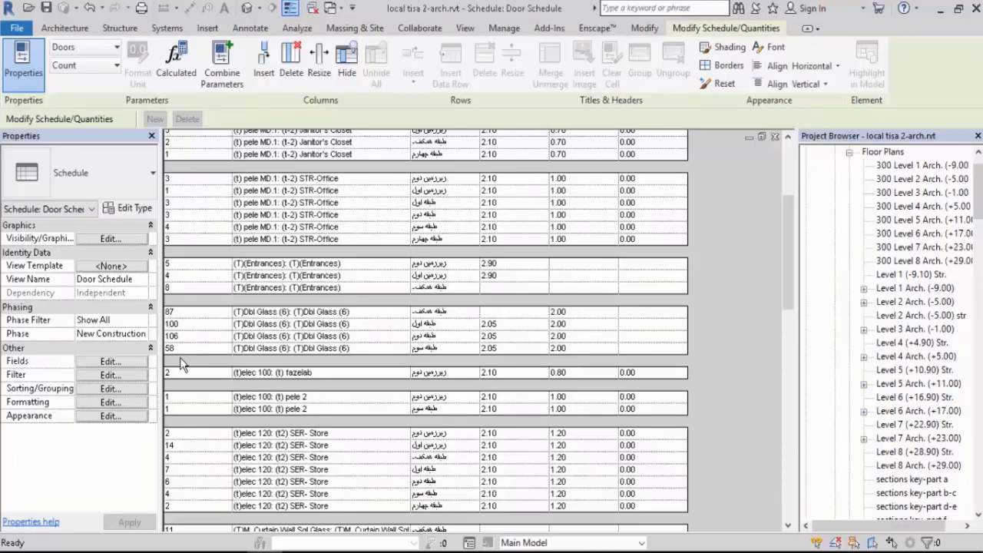
left_click(123, 360)
left_click(539, 84)
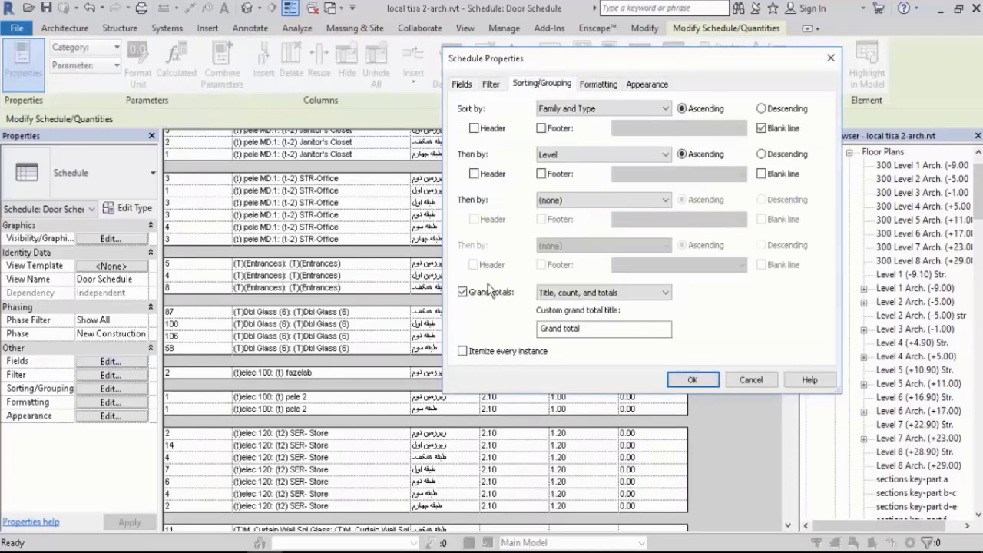
left_click(493, 291)
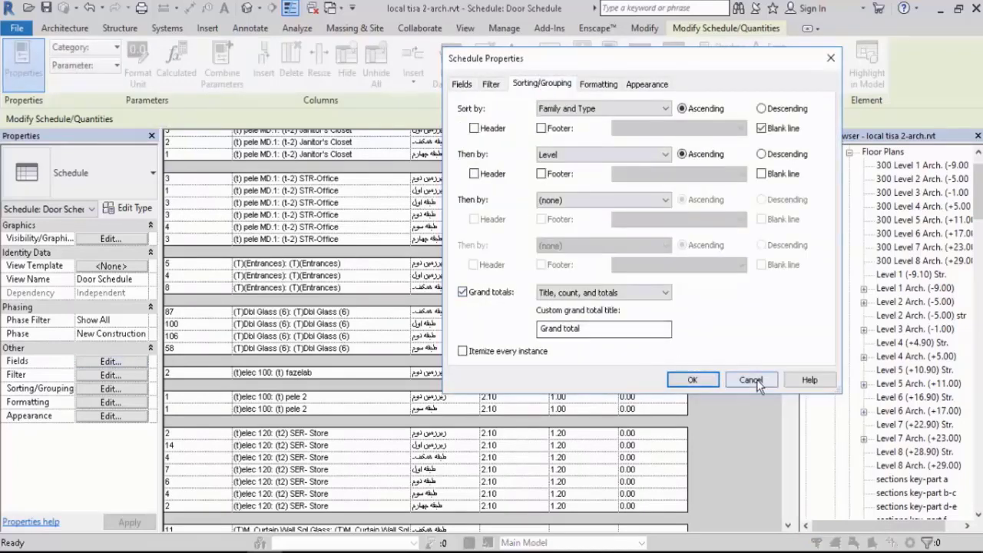
left_click(691, 380)
scroll(432, 325, "down", 10)
scroll(425, 344, "down", 1)
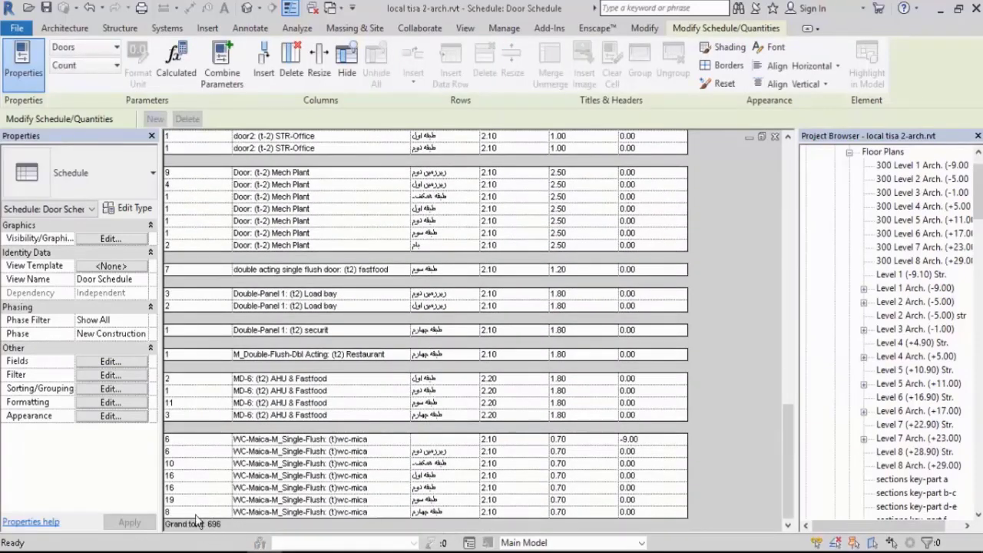
left_click_drag(787, 461, 799, 163)
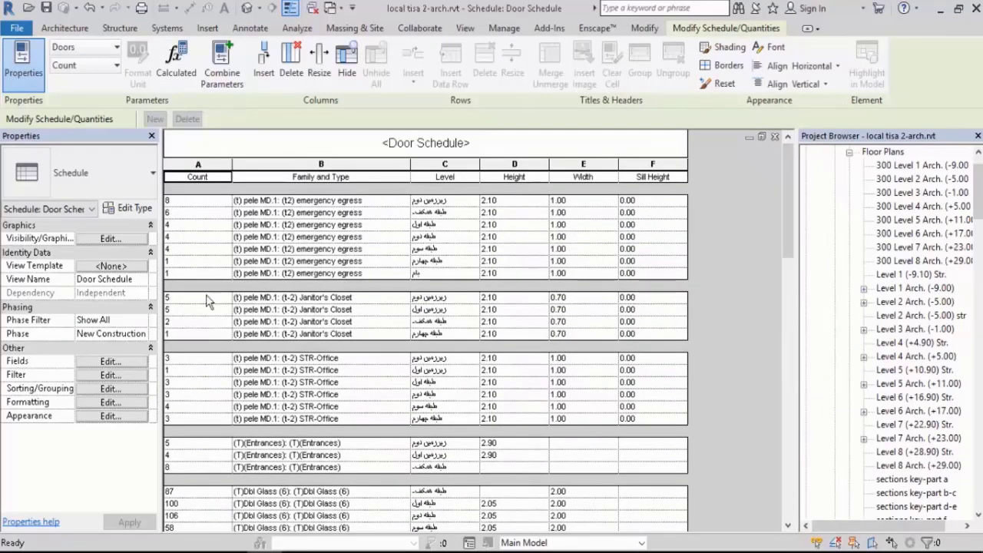
- Add a footer with title, count and totals to each Family and Type group, apply it and review the group subtotals
left_click(126, 359)
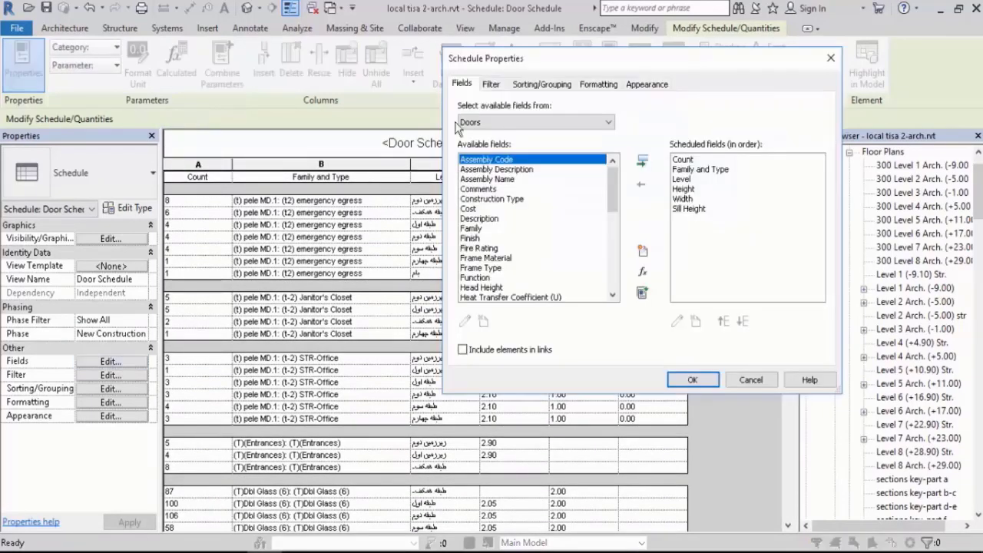
left_click(538, 85)
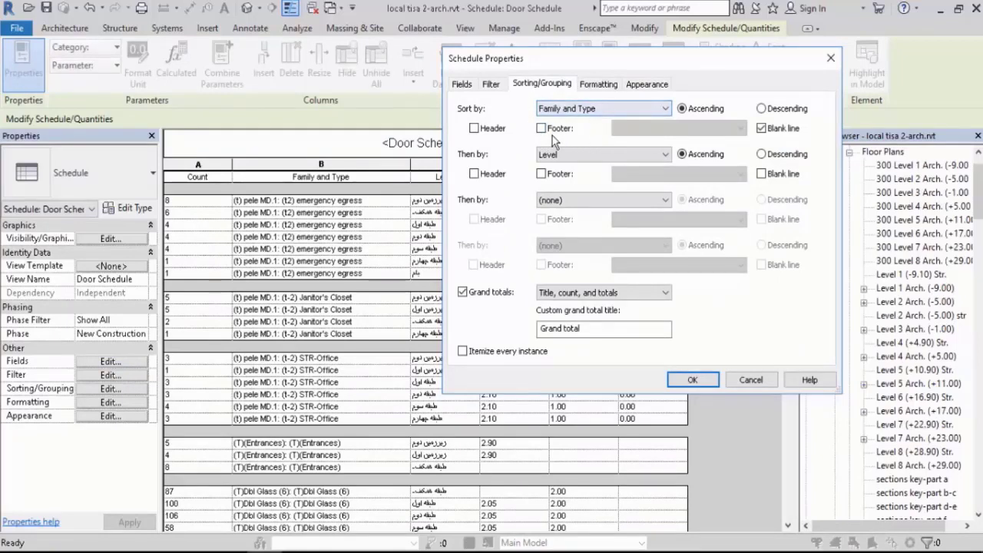
left_click(541, 128)
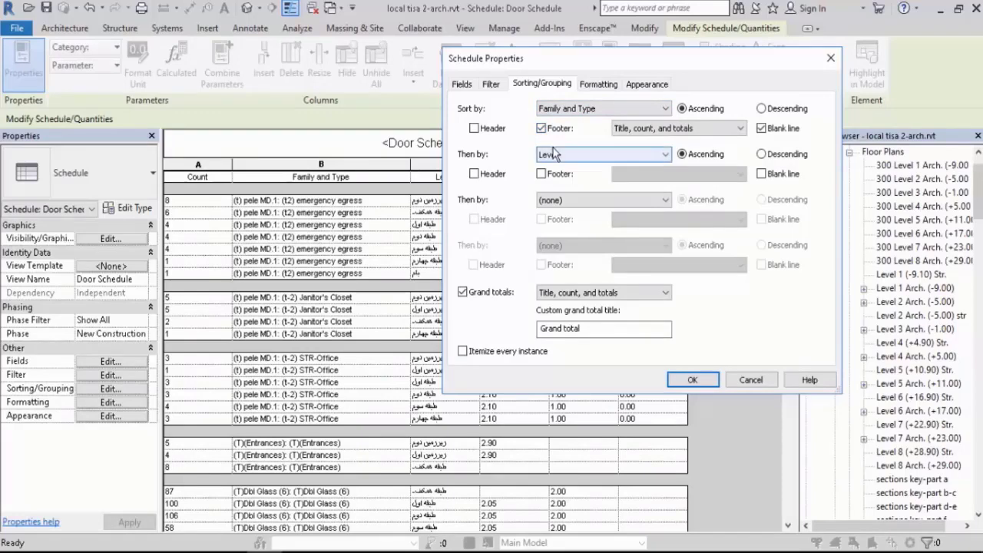
left_click(695, 379)
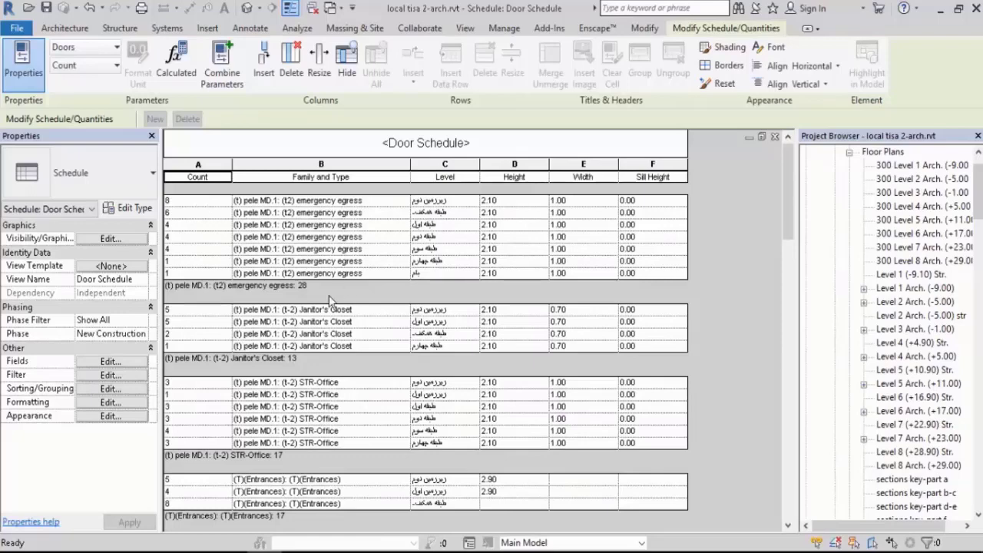
scroll(299, 284, "down", 6)
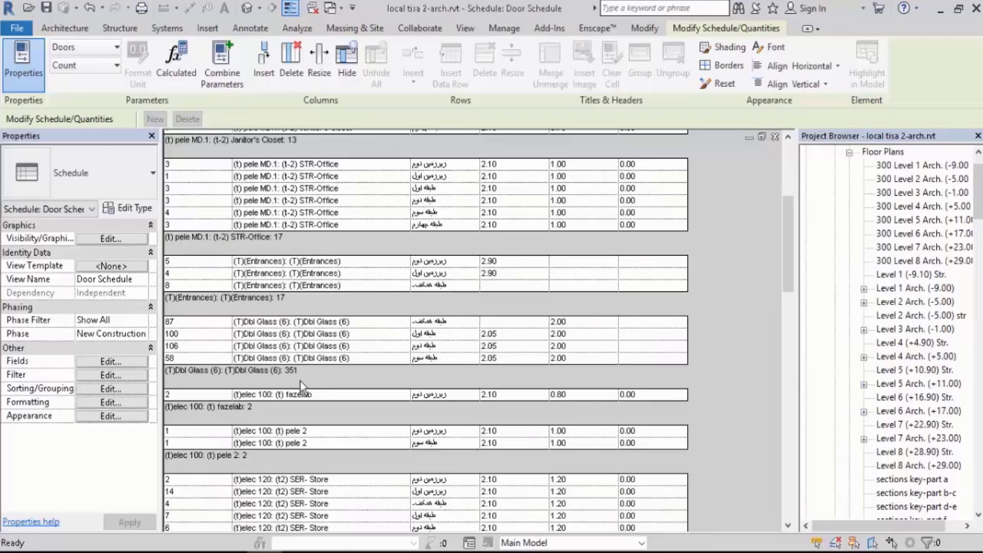
scroll(358, 349, "up", 5)
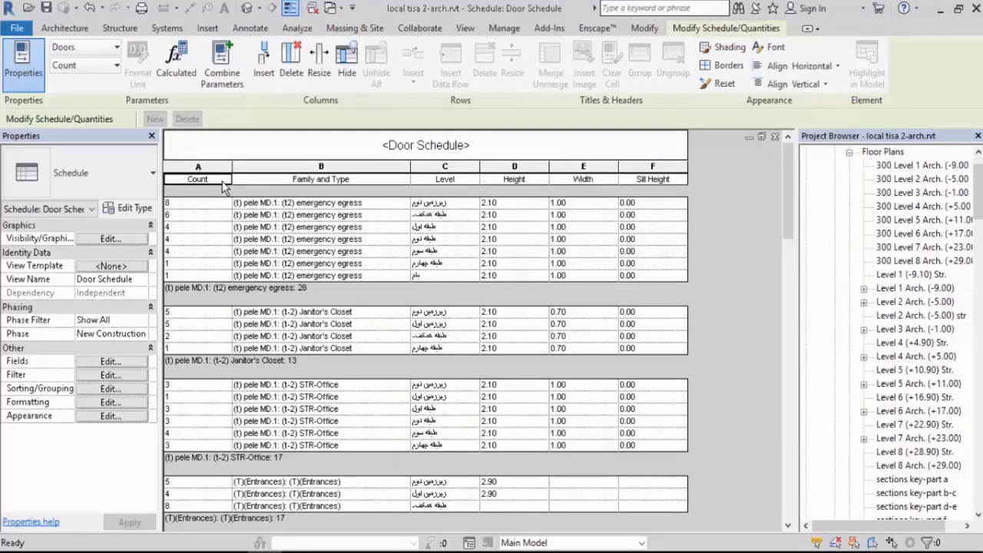
- Rename the Family and Type column heading as Model and the Count column heading as No
left_click(282, 183)
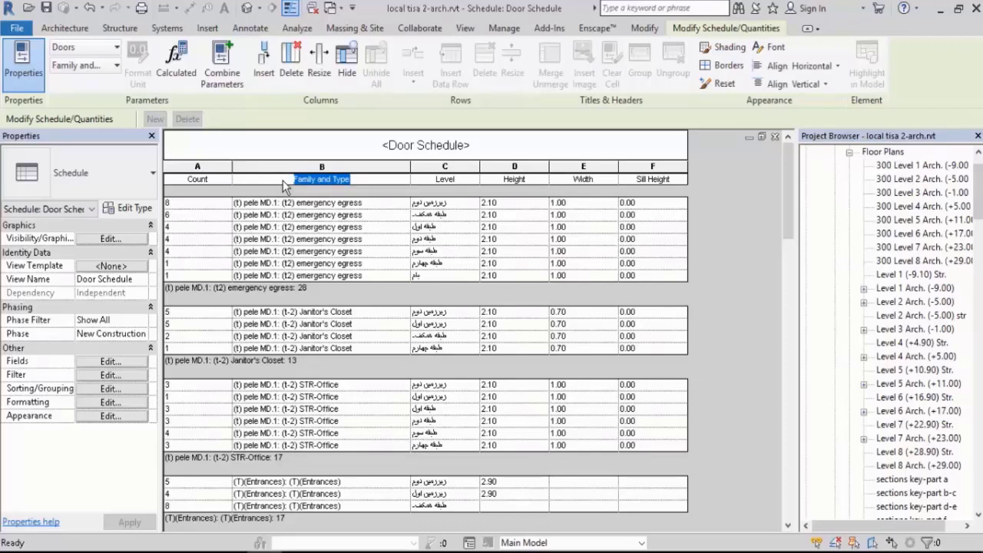
type("Model")
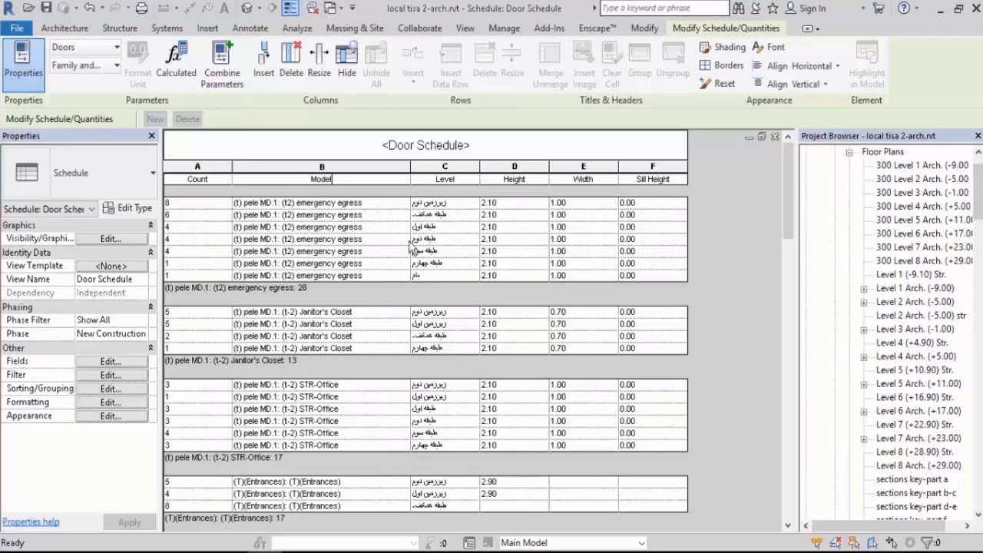
left_click(343, 240)
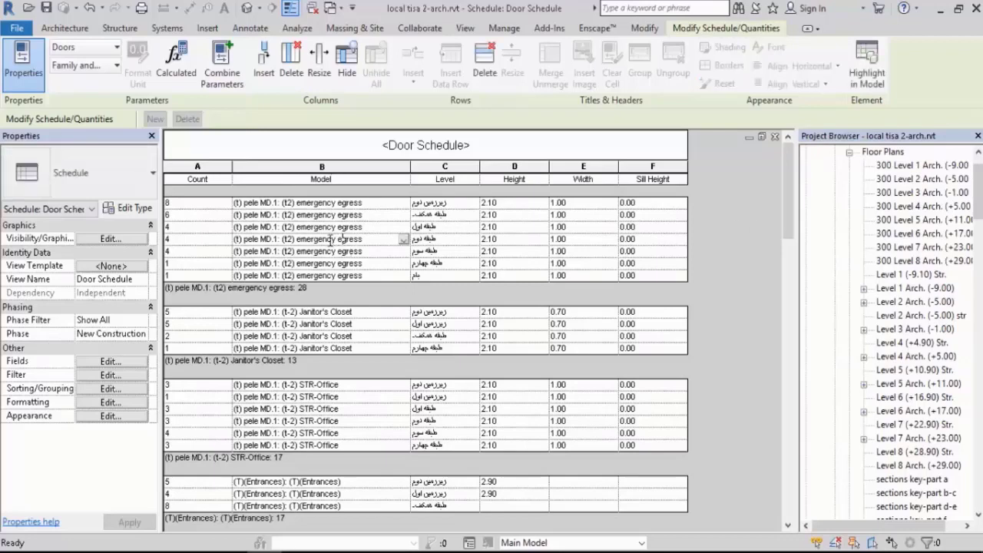
left_click(345, 183)
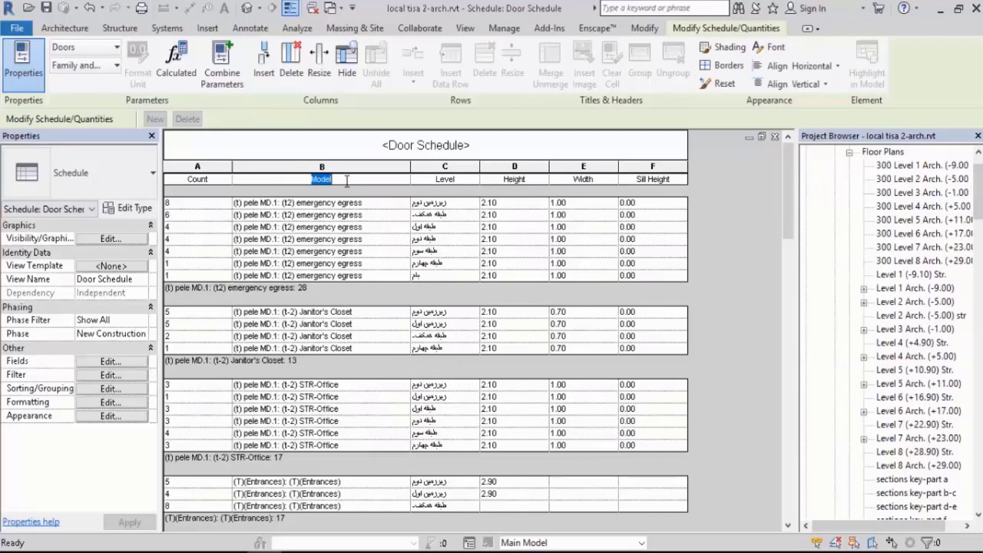
left_click(217, 182)
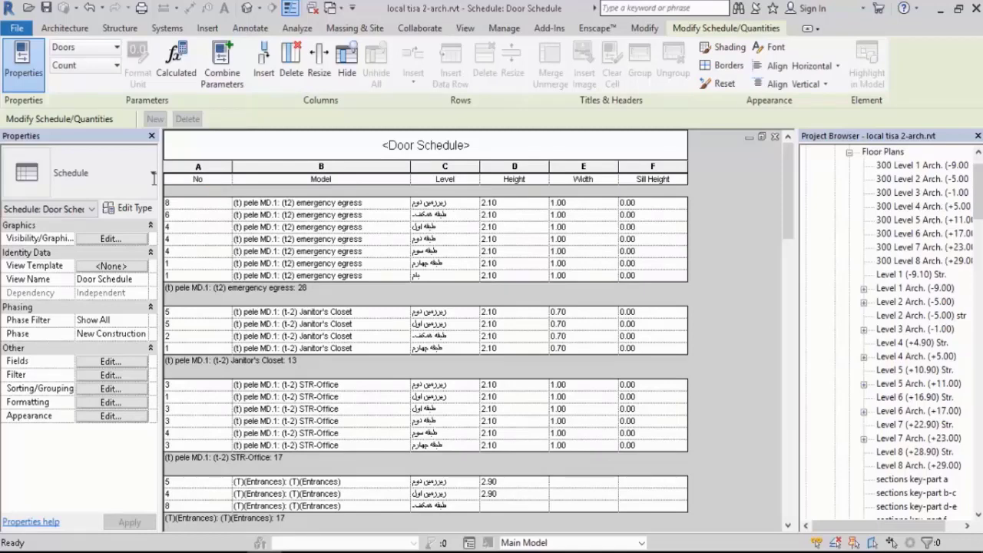
- Rename the headings in Persian: column A as تعداد and column B as نوع
type("شماره")
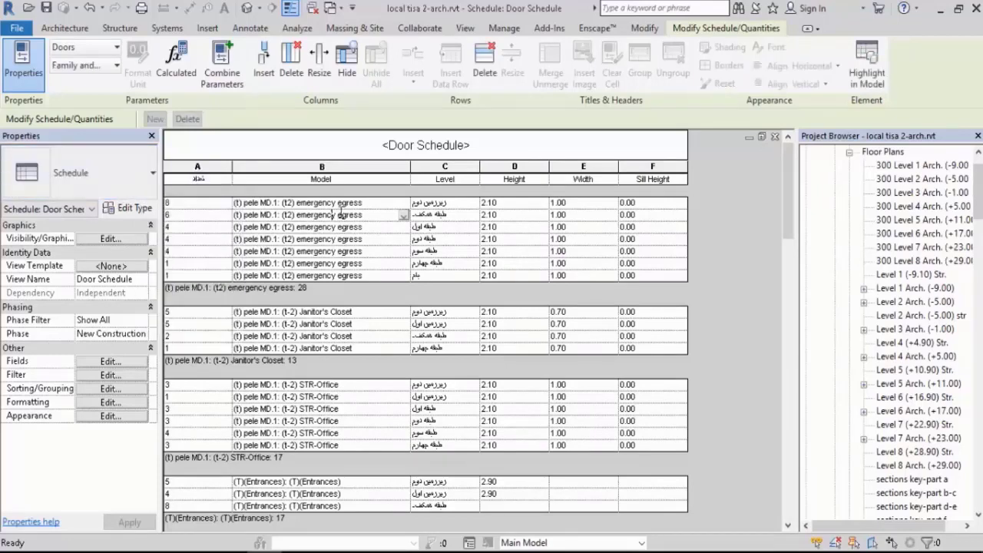
left_click(346, 179)
left_click(345, 183)
type("نوع")
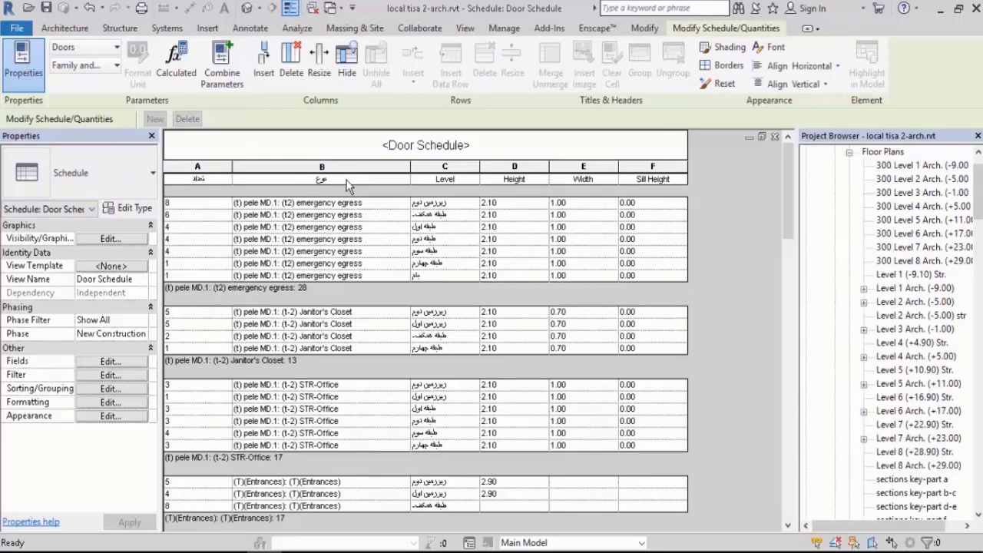
key("Return")
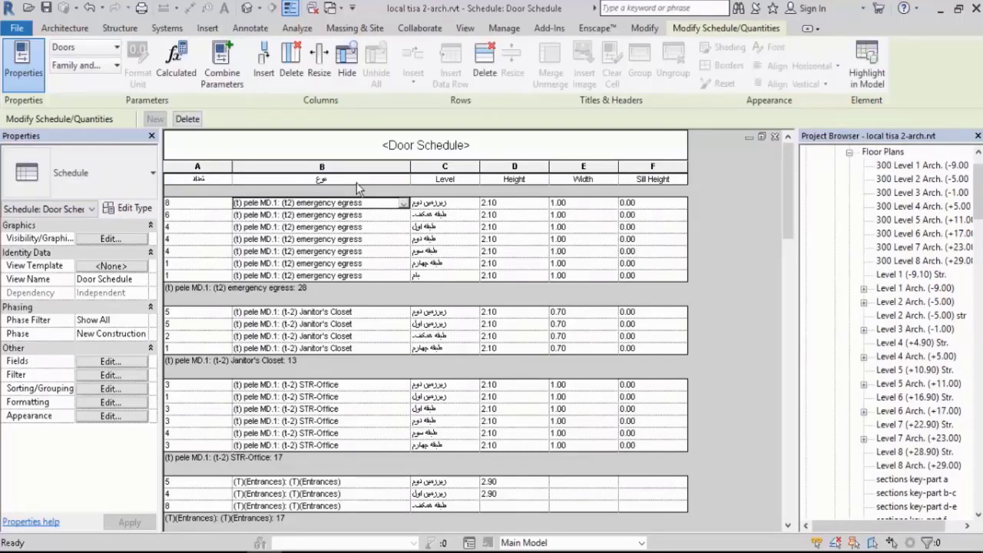
left_click(446, 181)
left_click(514, 181)
left_click(589, 180)
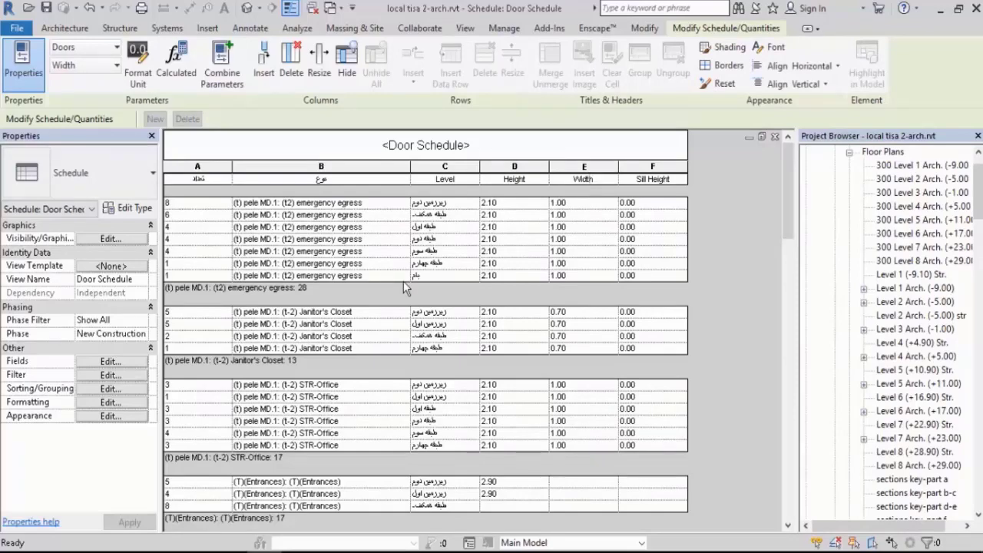
- Change the type of the (t)elec 100: (t) fazelab doors to (t)elec 100: (t) pele 2 in the schedule, and undo the change
scroll(407, 287, "down", 5)
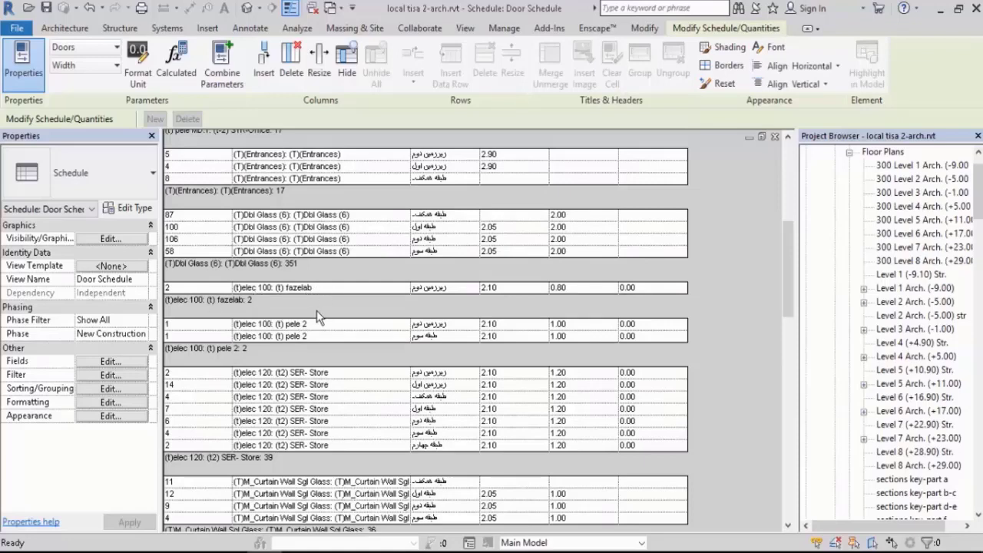
left_click(402, 289)
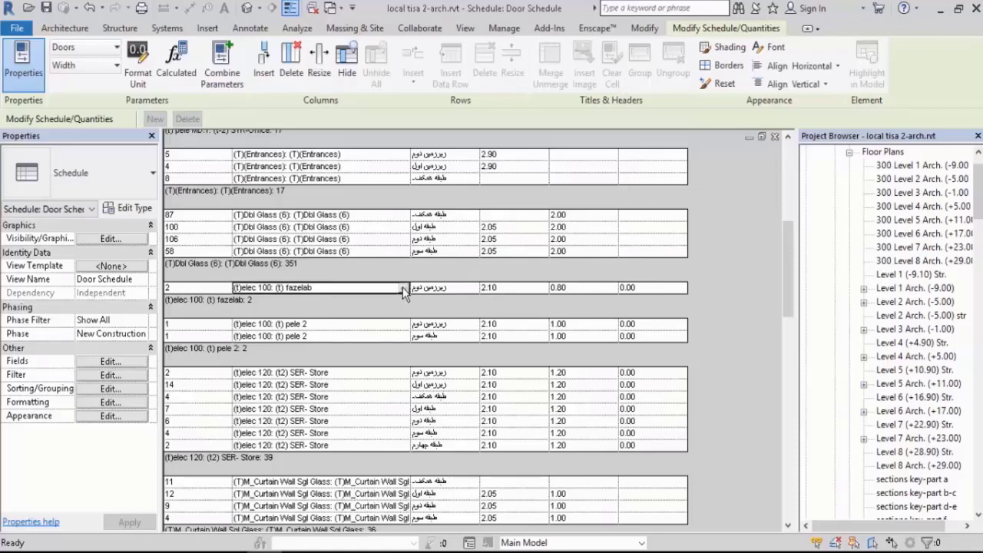
left_click(403, 288)
left_click(402, 289)
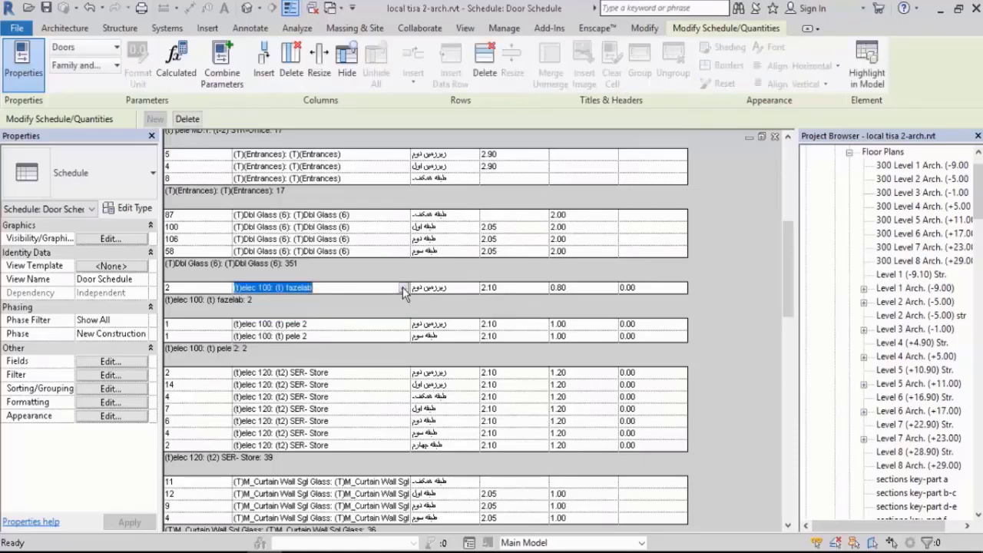
left_click(402, 288)
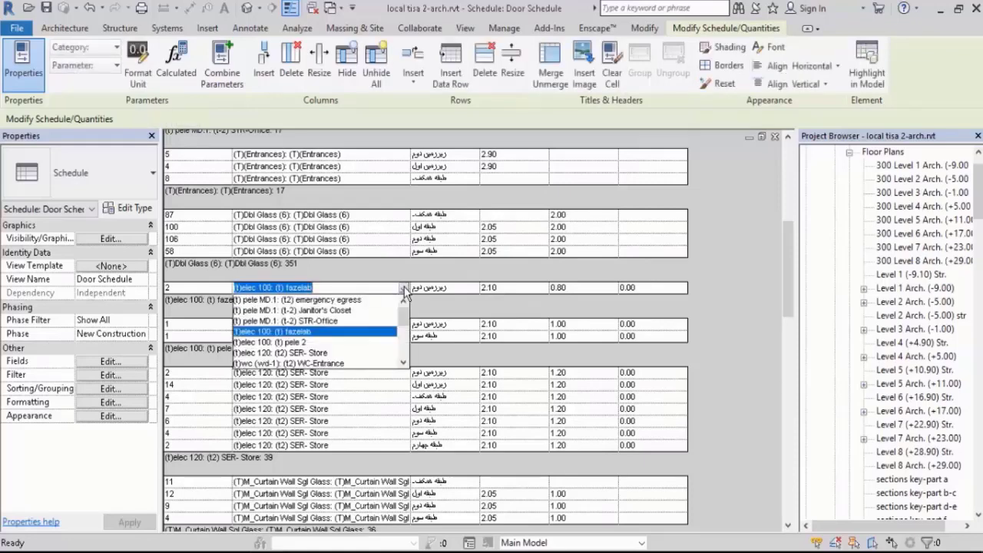
left_click(299, 342)
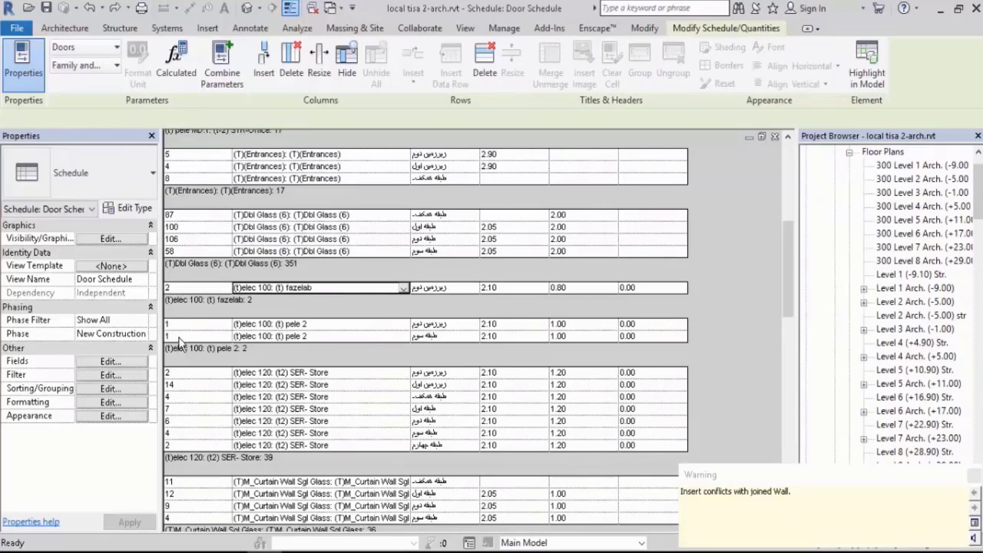
left_click(183, 322)
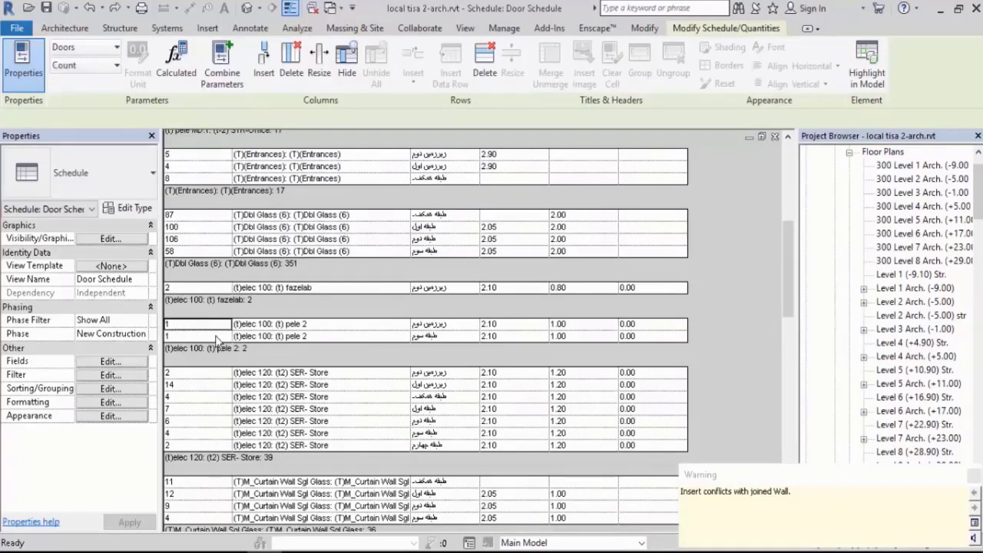
left_click(402, 288)
left_click(294, 341)
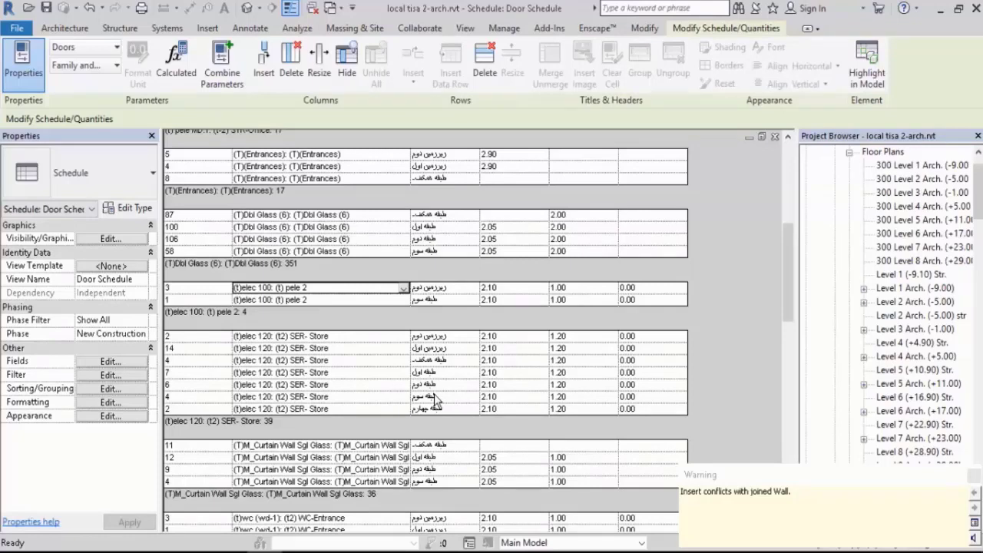
left_click(475, 290)
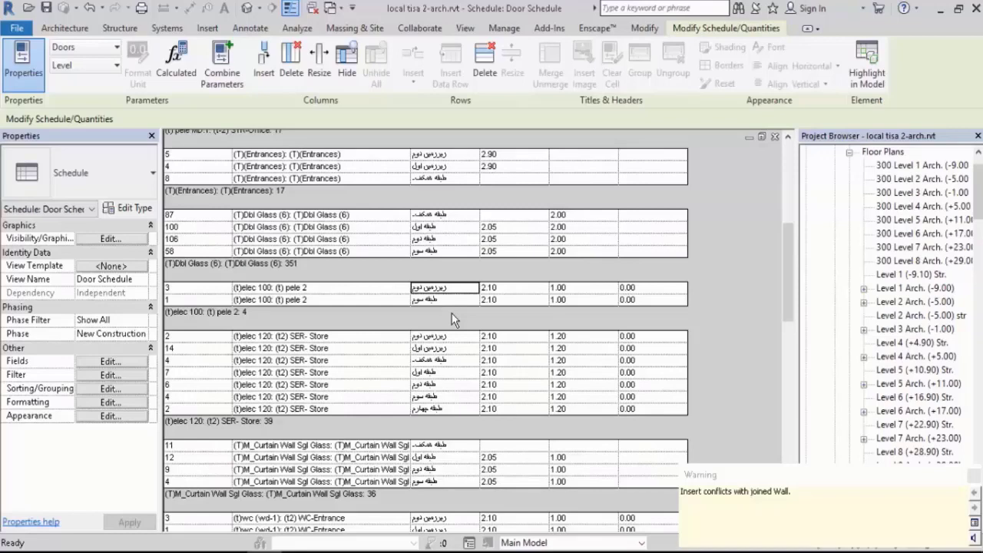
left_click(973, 473)
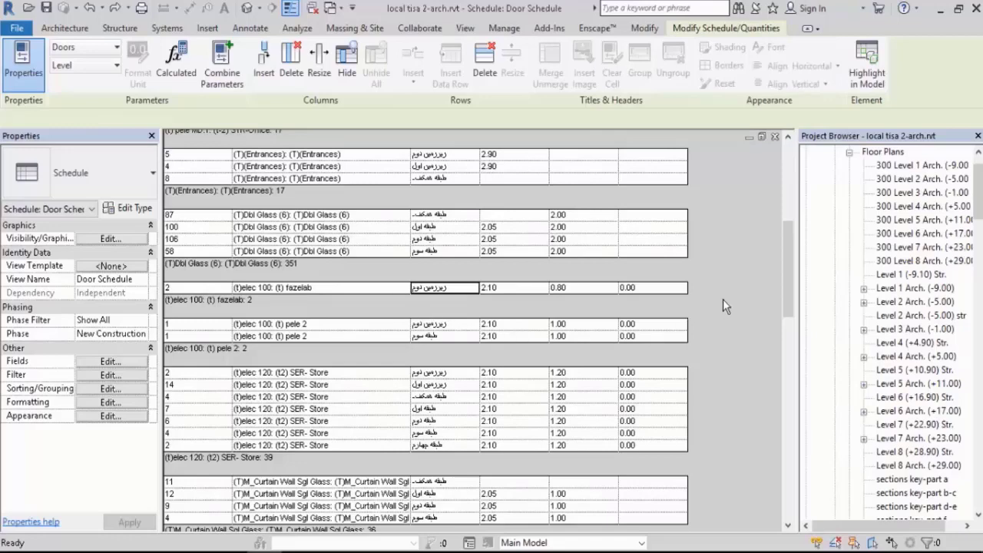
- Highlight the (t)elec 100: (t) fazelab doors in the model and show them in the Level 1 Arch. (-9.00) floor plan
left_click(321, 289)
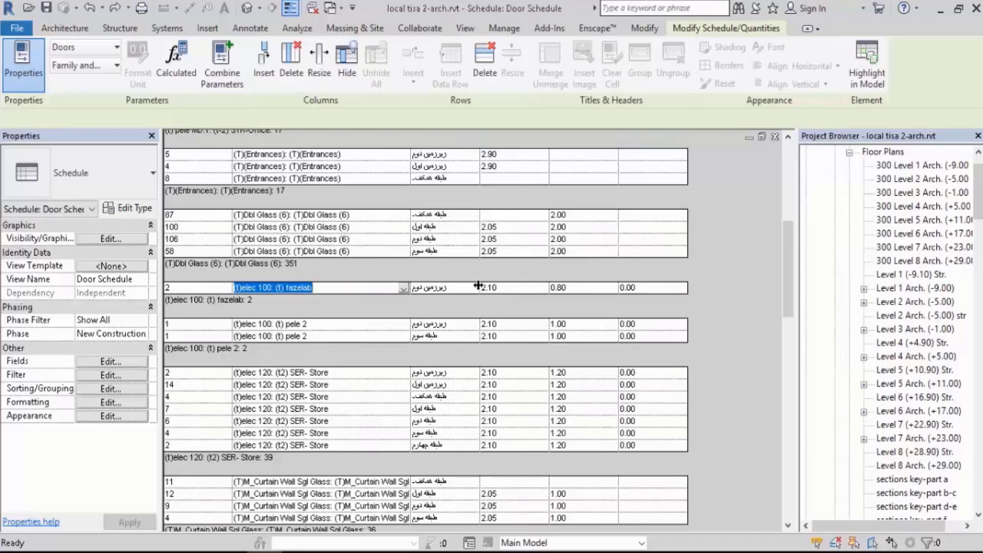
left_click(349, 293)
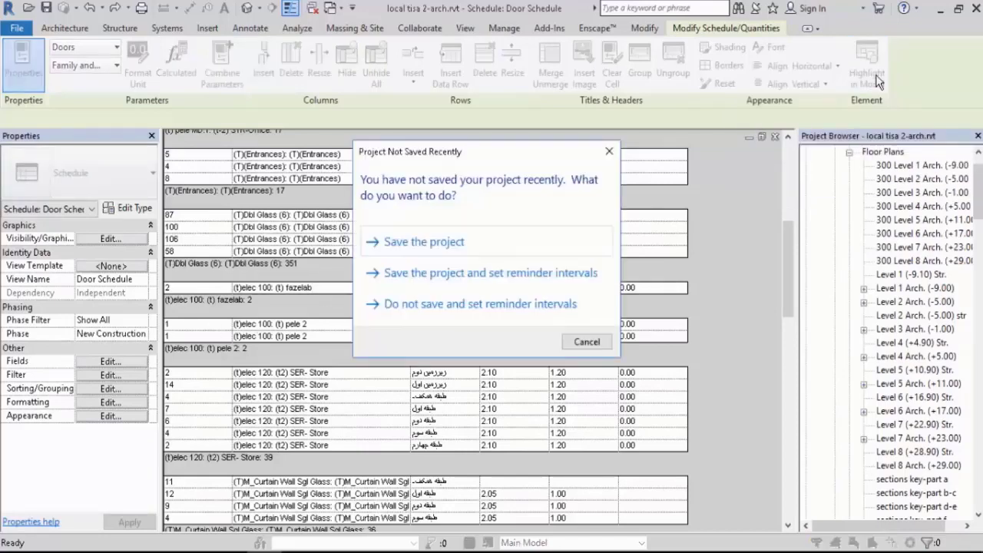
key("Escape")
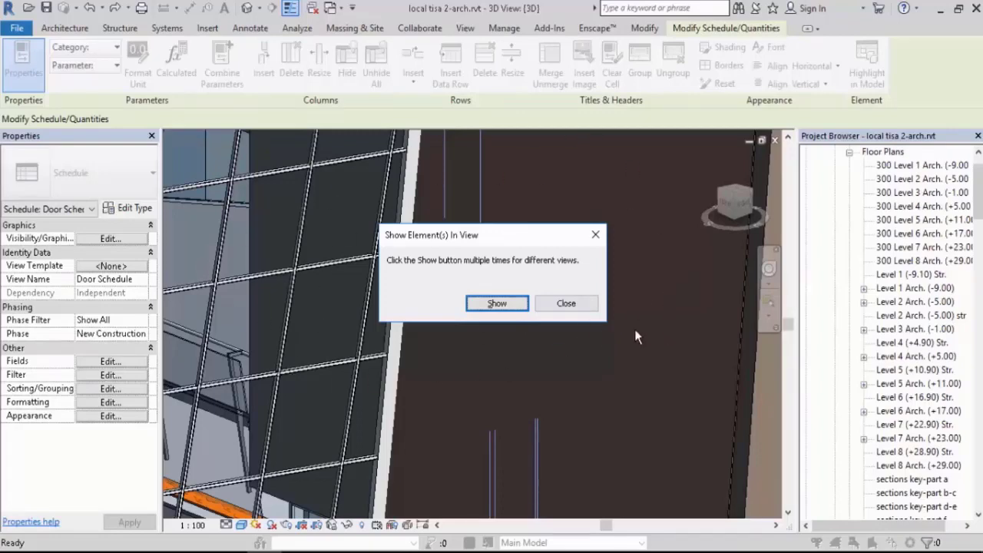
left_click(508, 308)
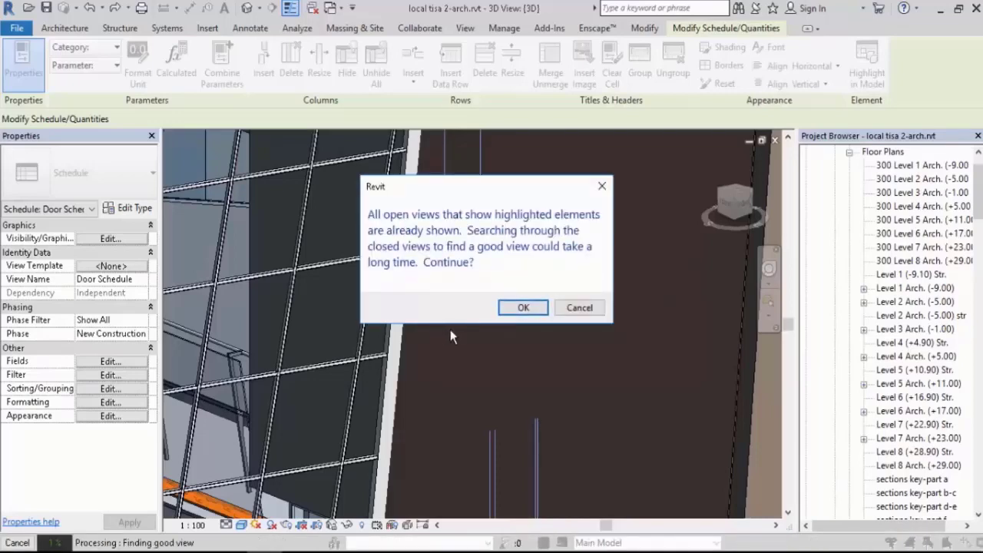
left_click(520, 308)
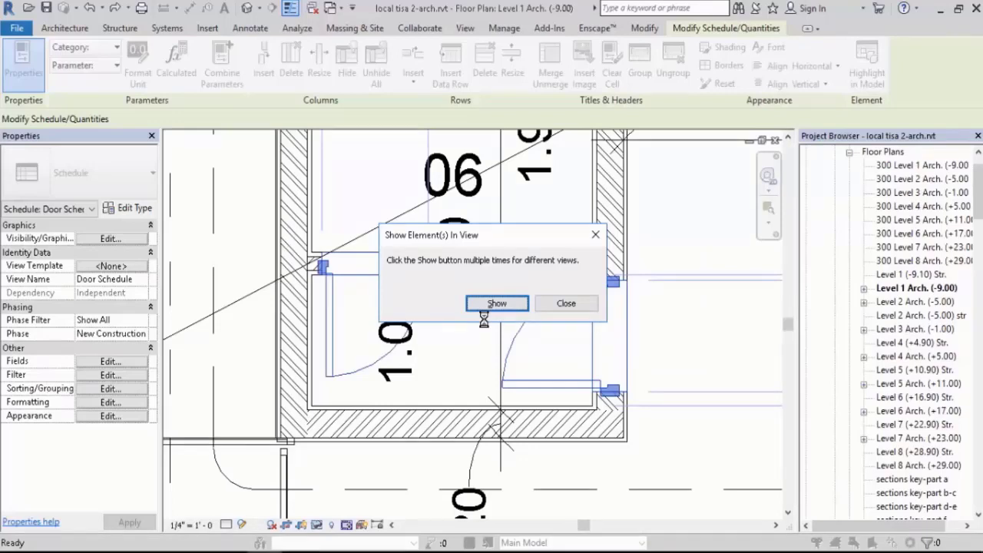
left_click(566, 303)
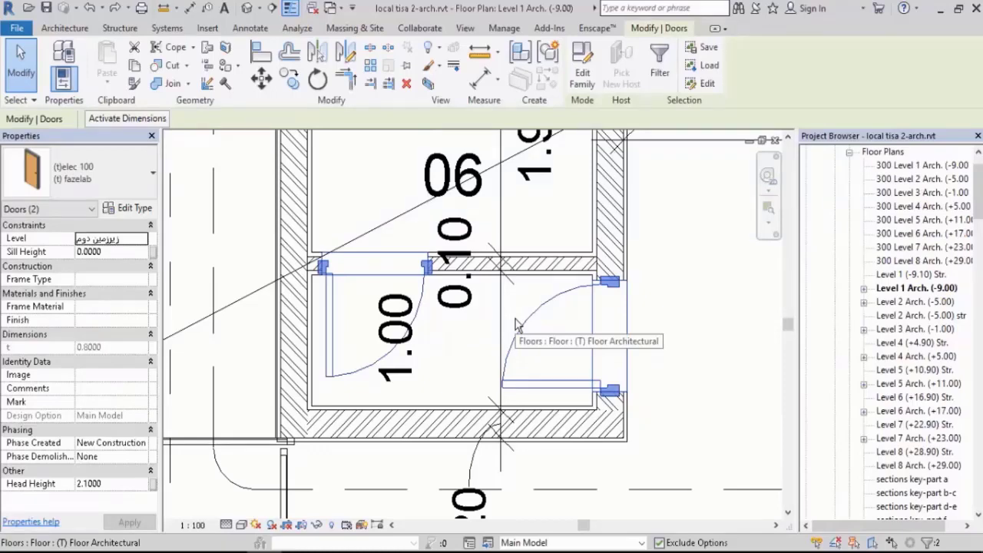
- Locate the two highlighted fazelab doors in the floor plan and temporarily isolate them
scroll(516, 324, "down", 8)
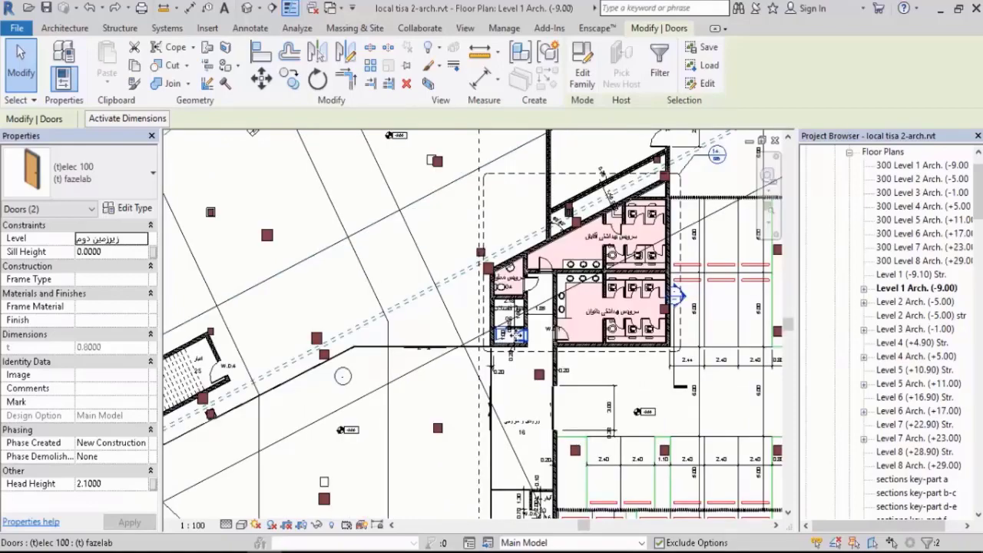
scroll(513, 337, "down", 3)
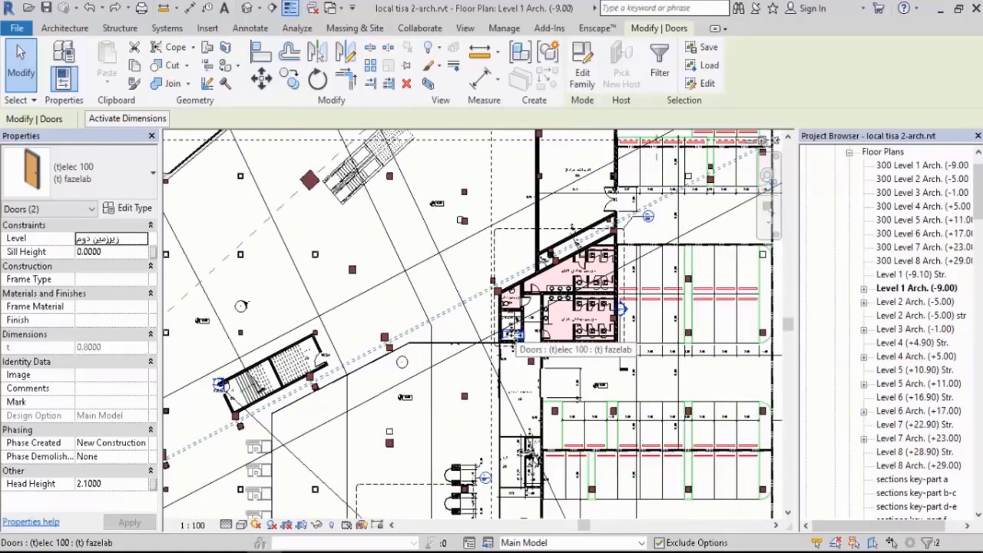
scroll(516, 332, "up", 10)
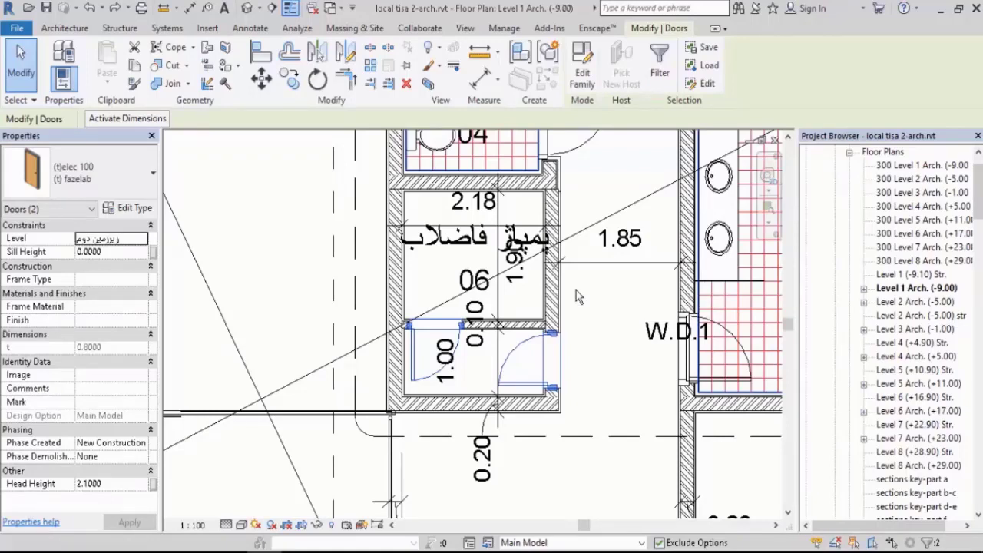
middle_click_drag(578, 323, 565, 317)
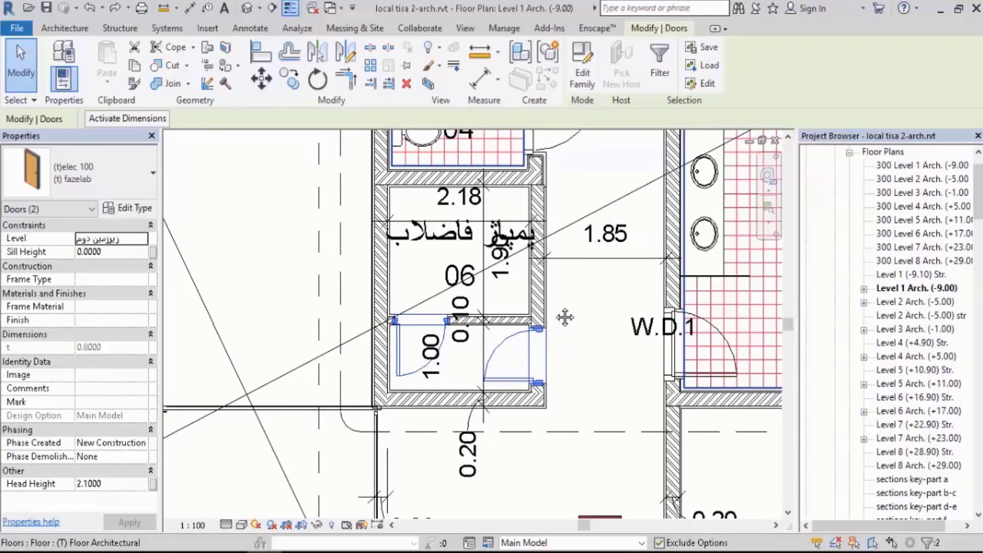
key("h")
key("i")
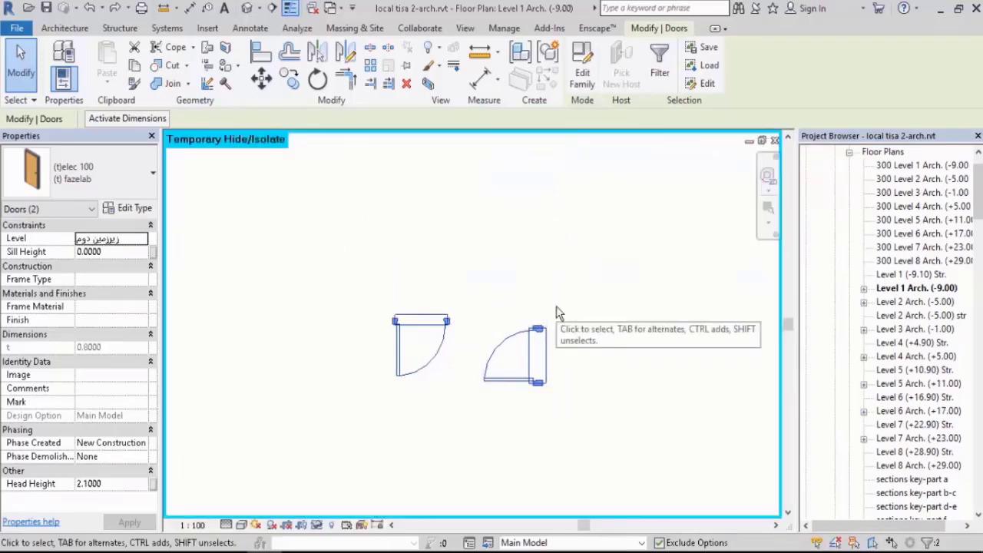
left_click(562, 361)
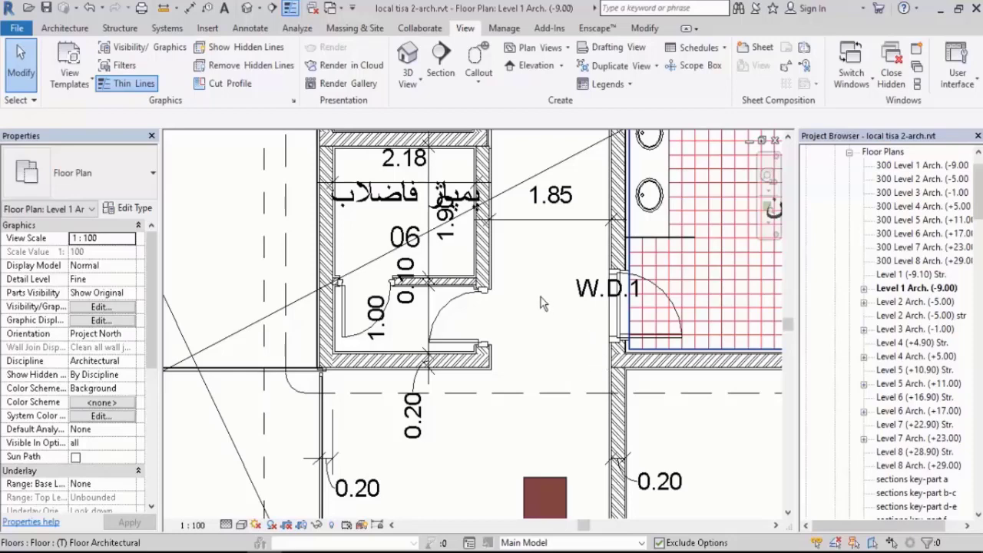
- Collapse the Architectural views in the project tree, expand Schedules/Quantities and reopen the Door Schedule
scroll(496, 325, "down", 5)
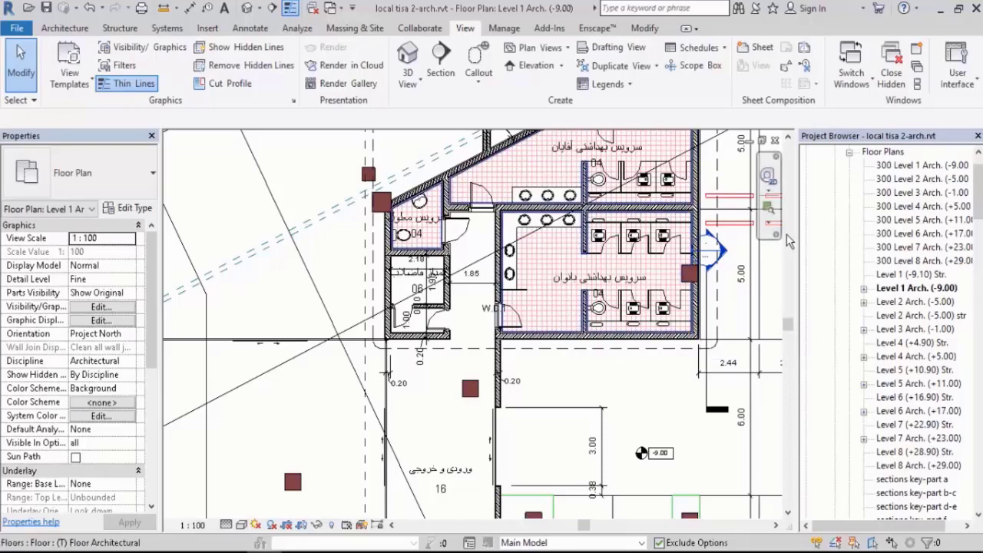
scroll(980, 201, "up", 2)
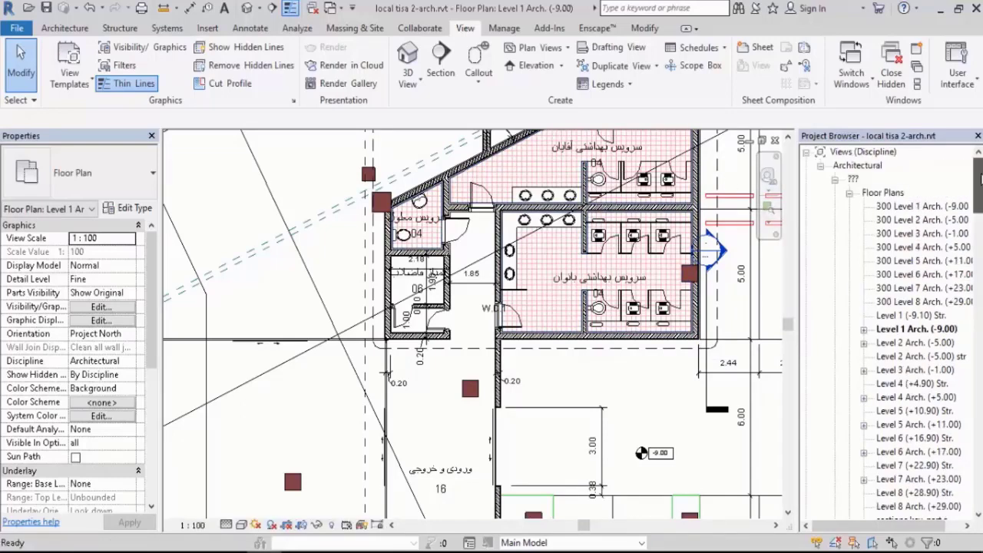
left_click(941, 208)
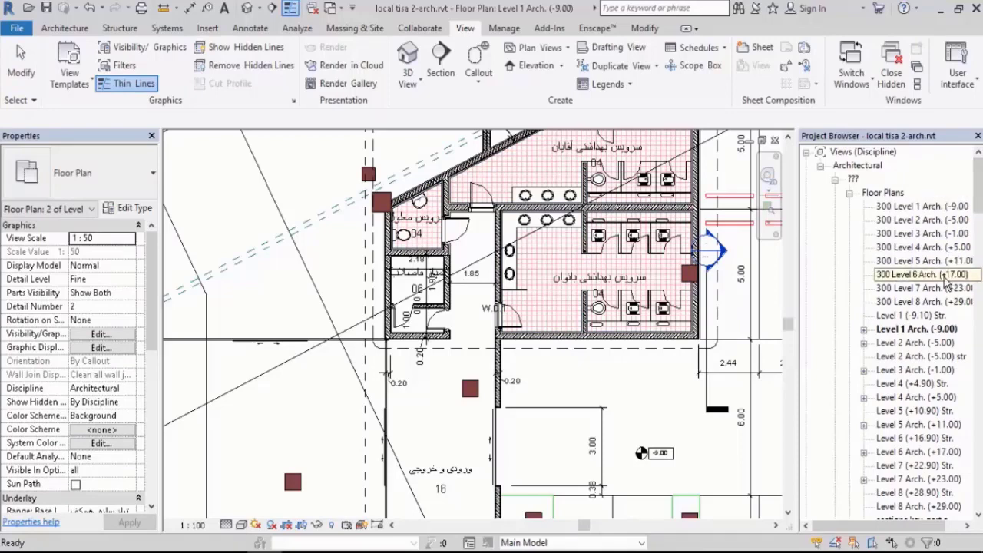
scroll(967, 221, "down", 10)
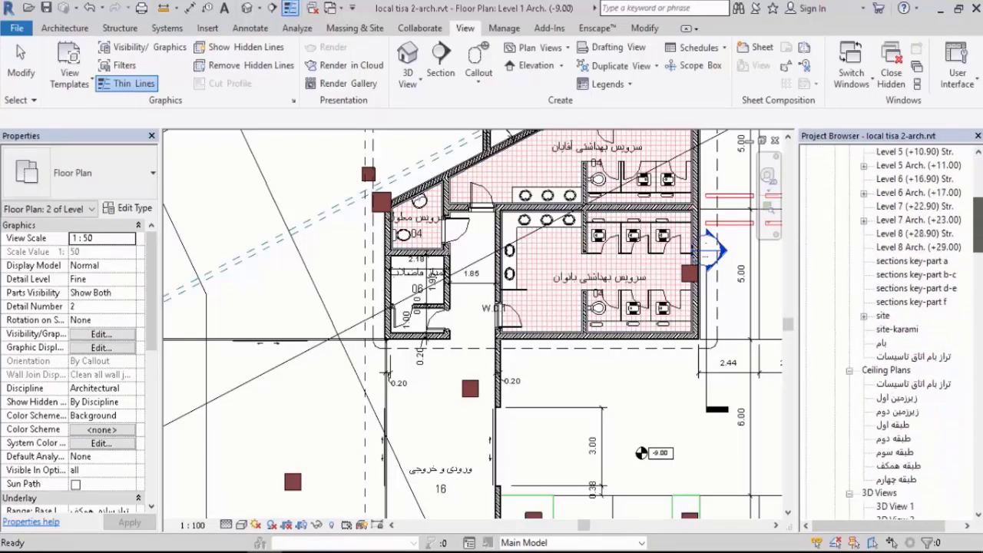
scroll(890, 307, "down", 3)
scroll(890, 307, "up", 15)
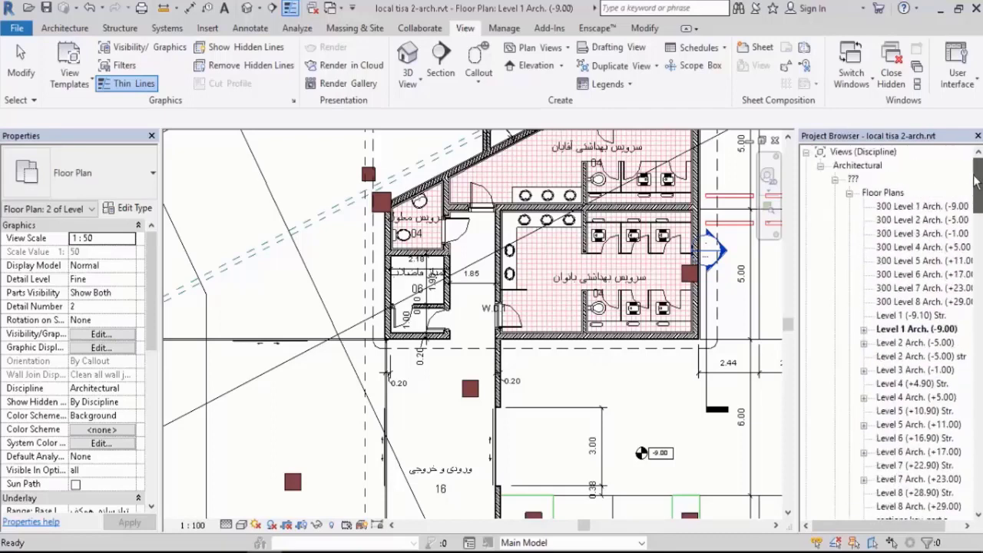
left_click(820, 166)
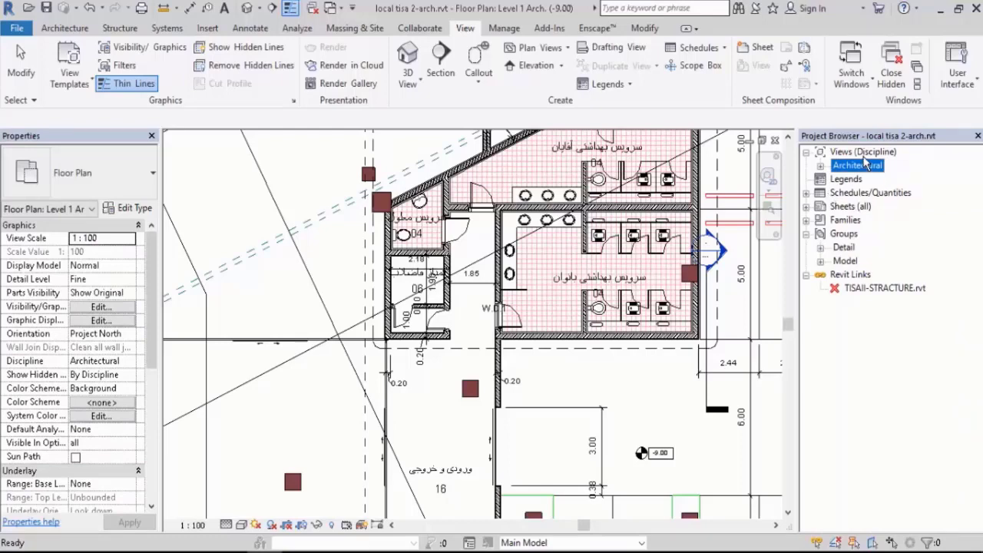
left_click(806, 194)
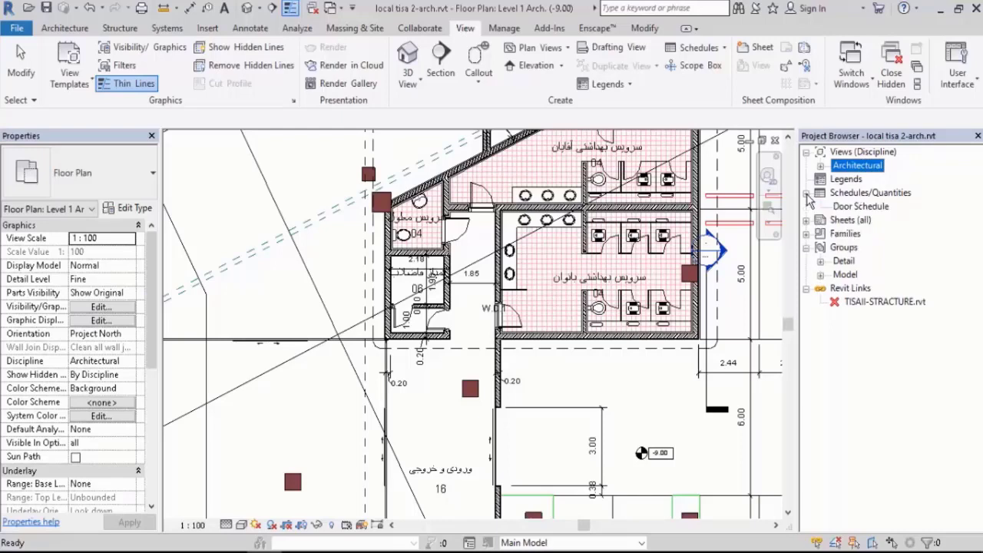
double_click(861, 206)
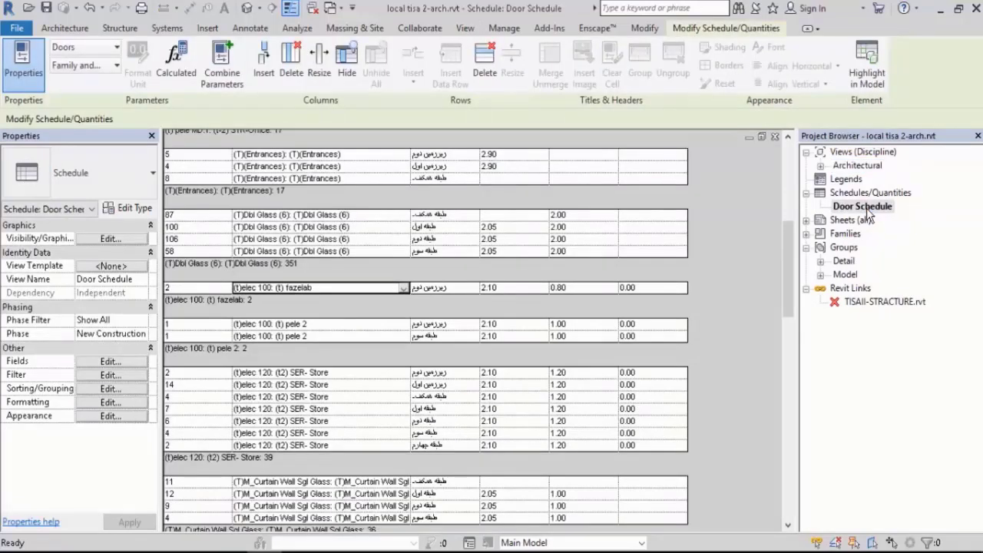
- Add the From Room: Name field to the door schedule's scheduled fields
left_click_drag(790, 244, 792, 165)
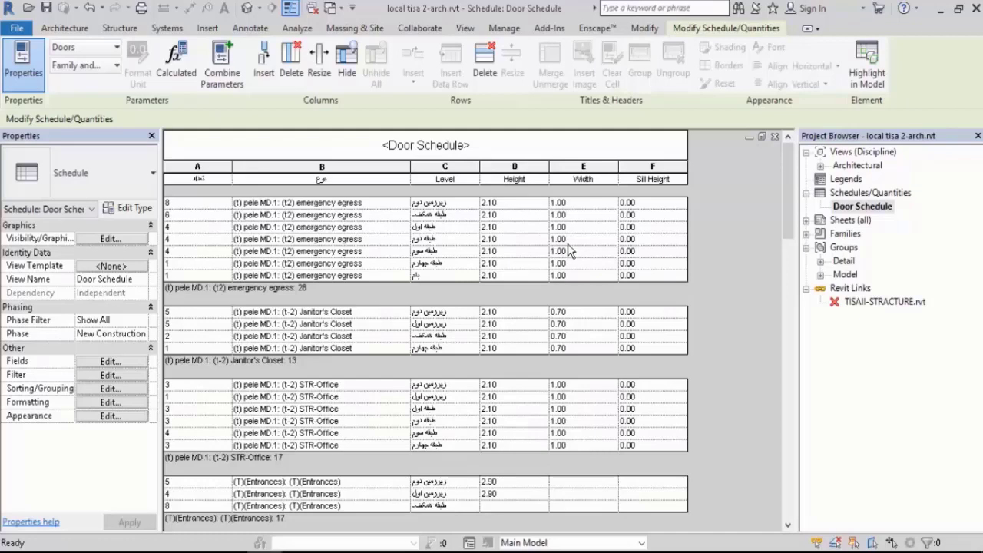
left_click(96, 364)
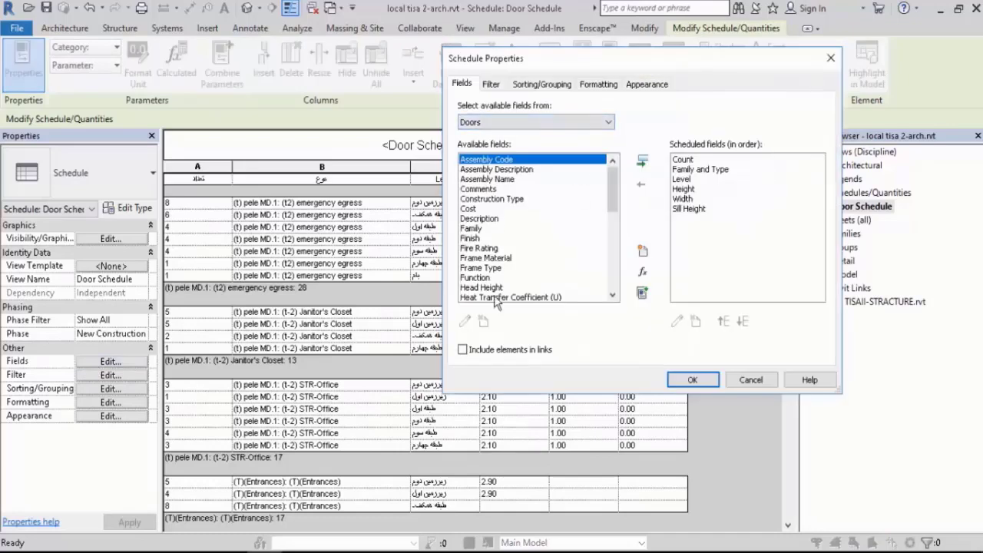
left_click_drag(478, 59, 387, 60)
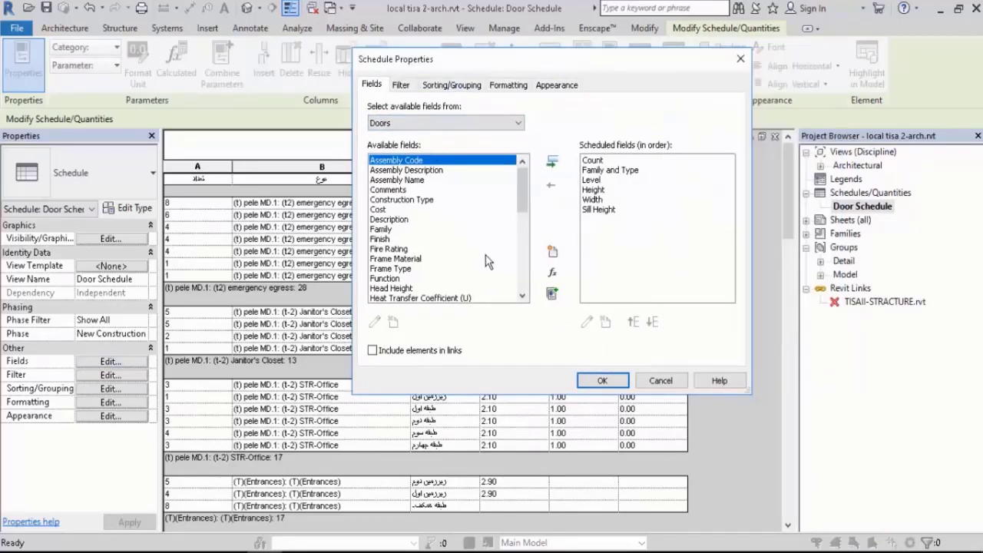
left_click(393, 125)
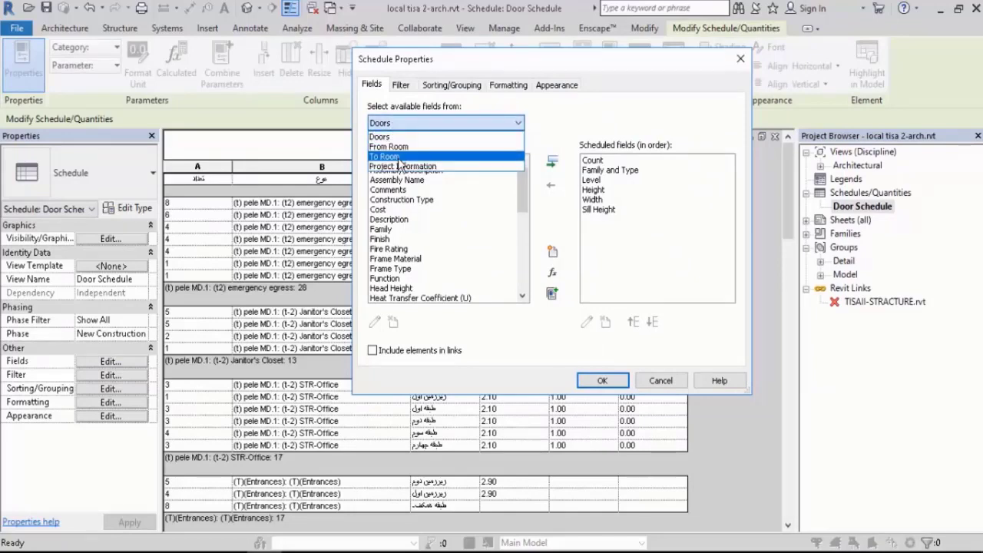
left_click(390, 146)
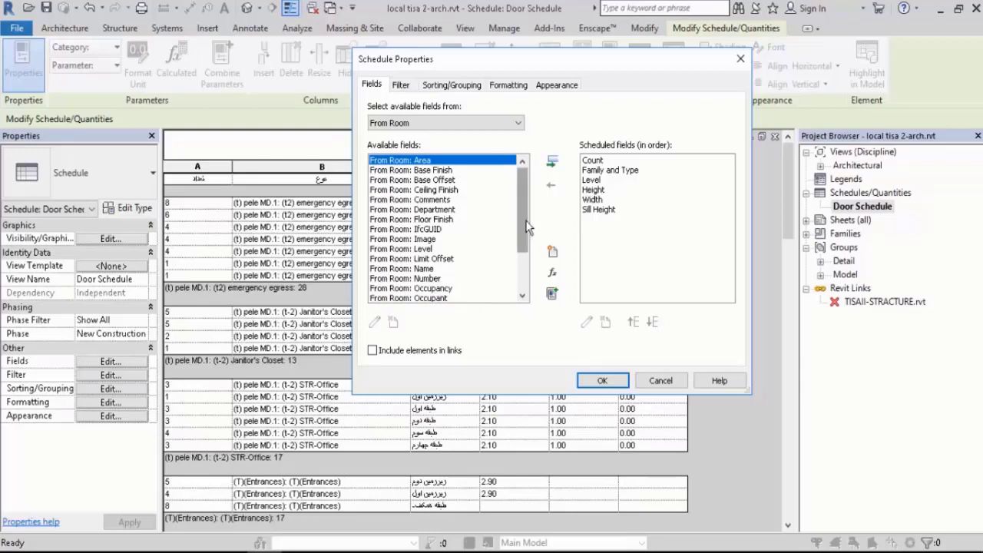
scroll(527, 228, "down", 1)
left_click_drag(420, 262, 419, 264)
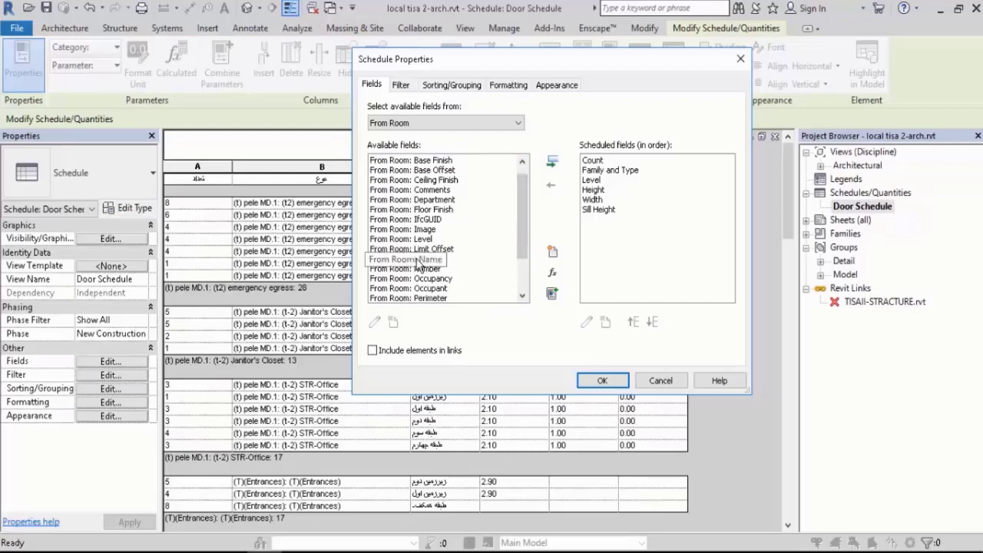
double_click(419, 262)
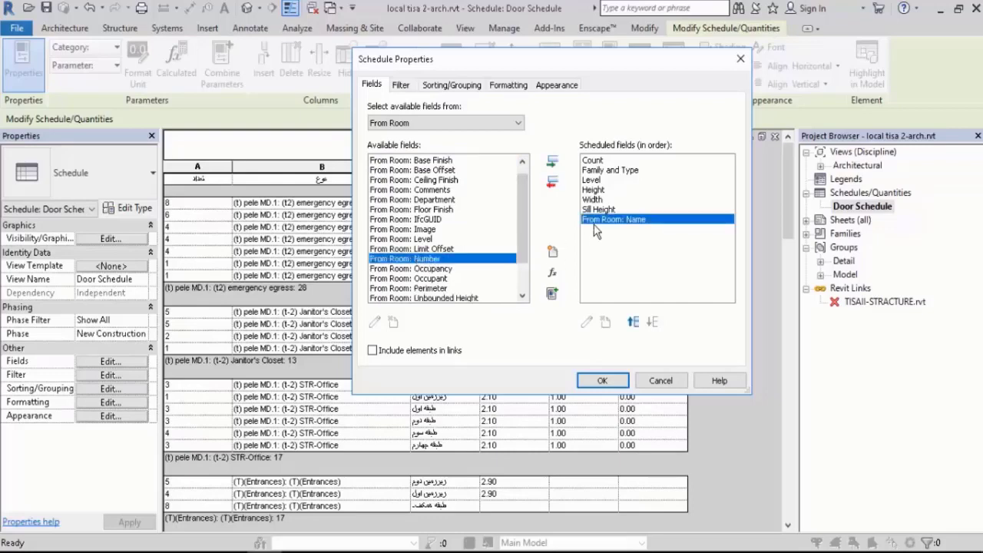
- Add the To Room: Name field to the door schedule and apply the field changes
left_click(445, 126)
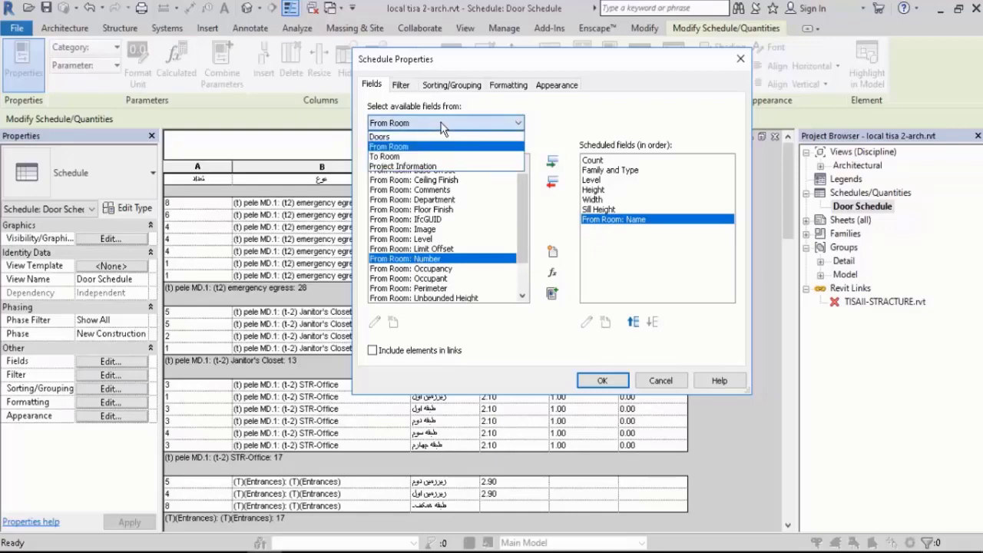
left_click(415, 153)
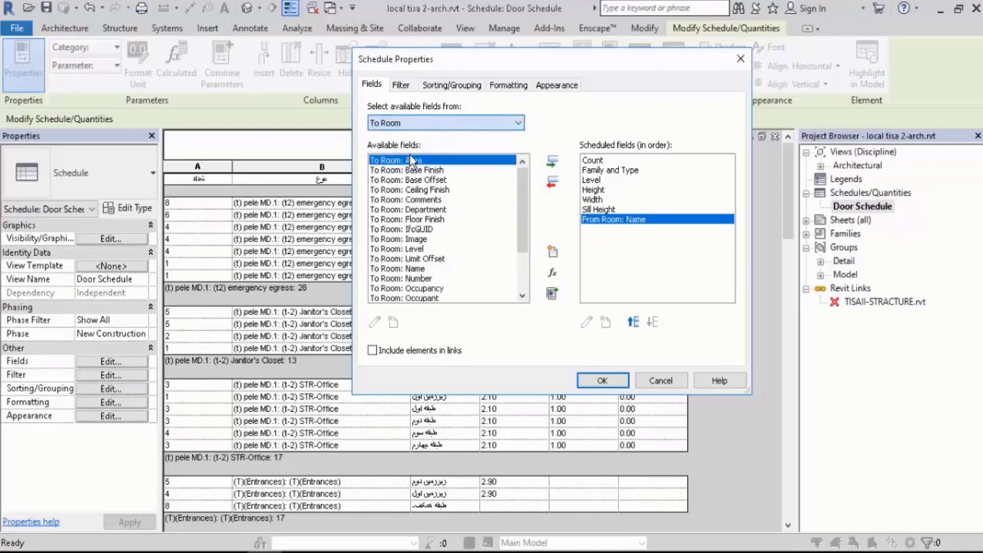
double_click(414, 270)
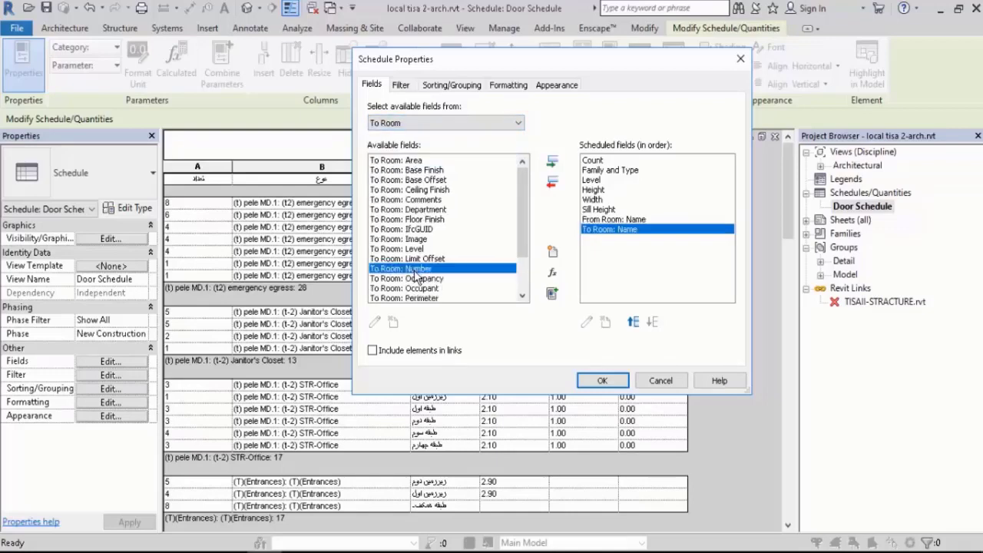
left_click(601, 381)
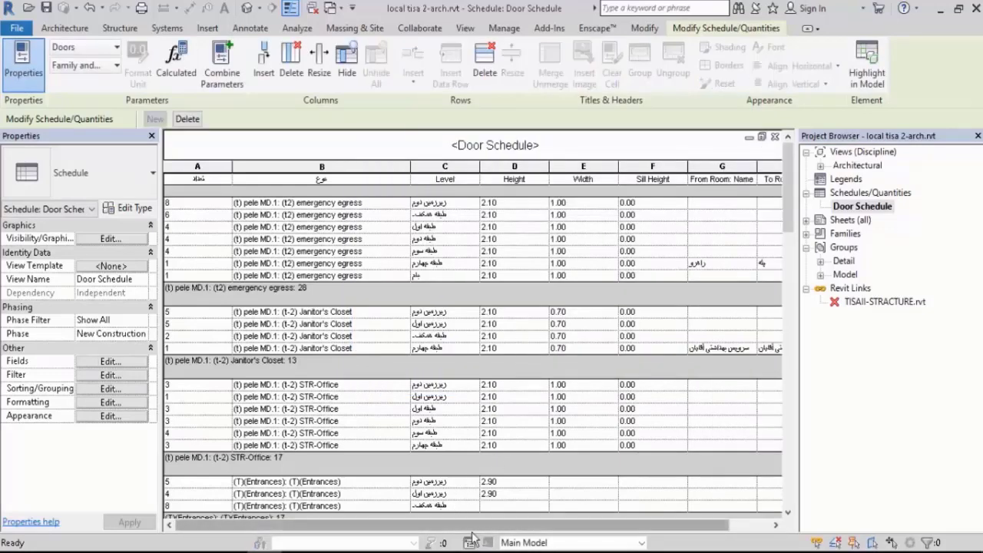
- Sort the door schedule additionally by From Room: Name and then by To Room: Name, after Family and Type and Level
left_click_drag(636, 530, 708, 530)
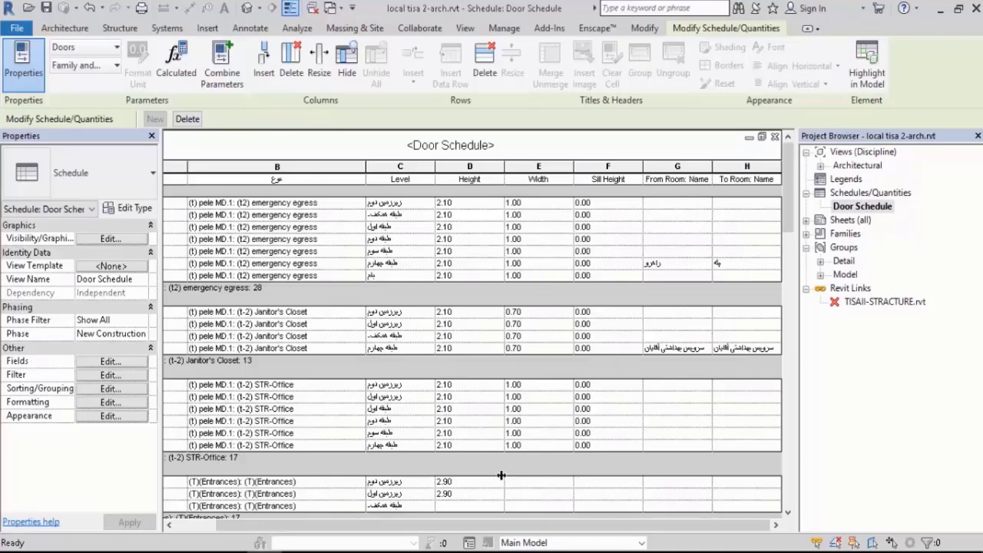
left_click_drag(320, 525, 244, 522)
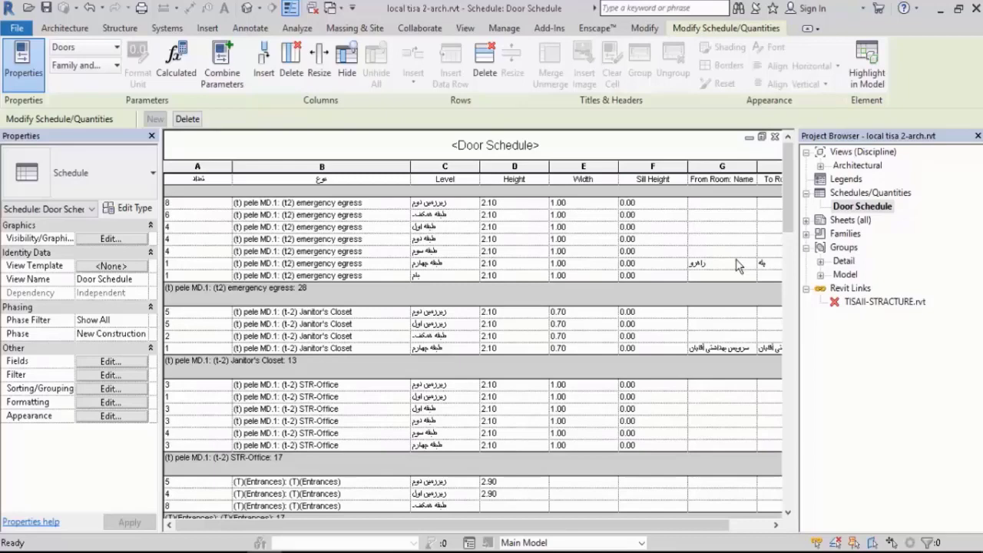
left_click(95, 362)
left_click(461, 88)
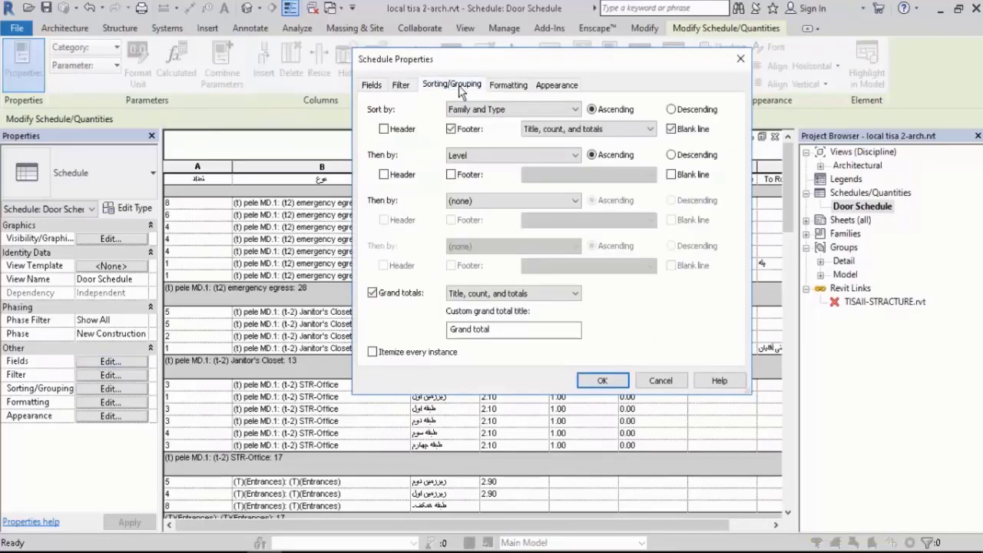
left_click(483, 200)
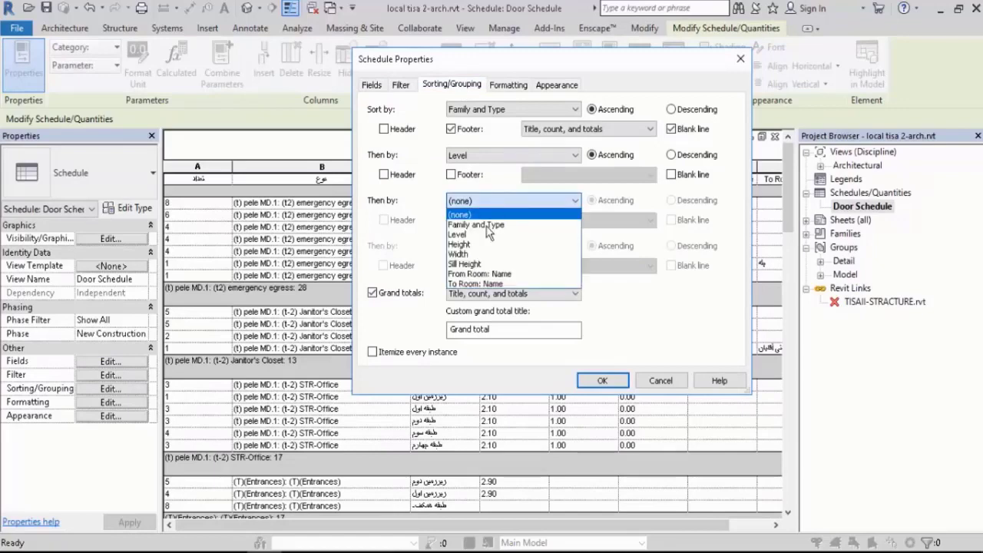
left_click(515, 274)
left_click(511, 246)
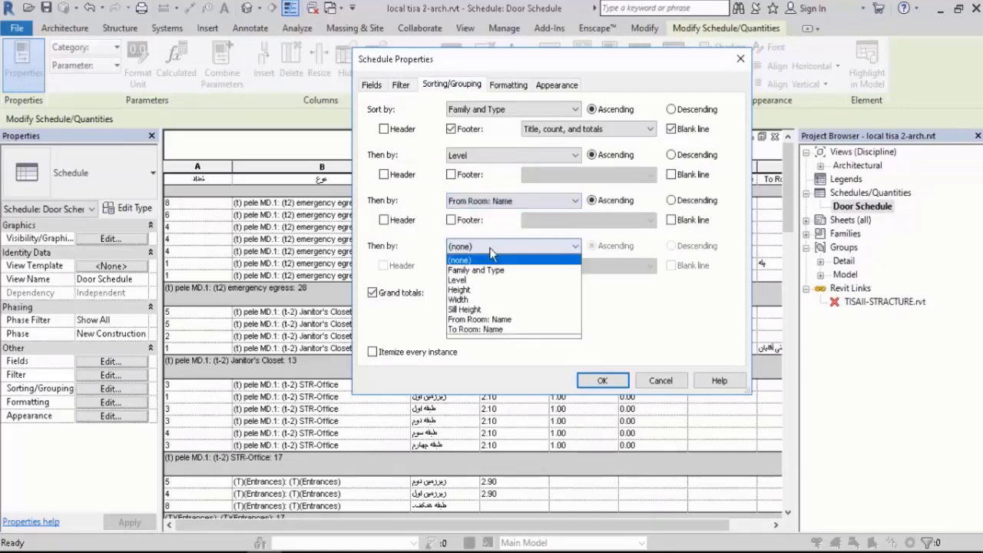
left_click(482, 328)
left_click(600, 379)
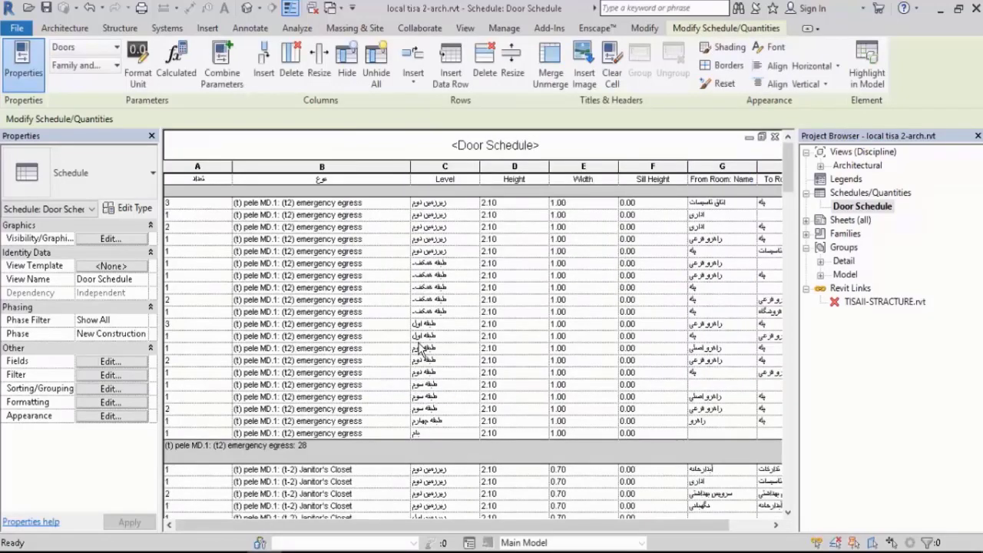
- Highlight the last (t2) emergency egress door row in the model and show it in the Level 8 Arch. (+29.00) floor plan
left_click(418, 353)
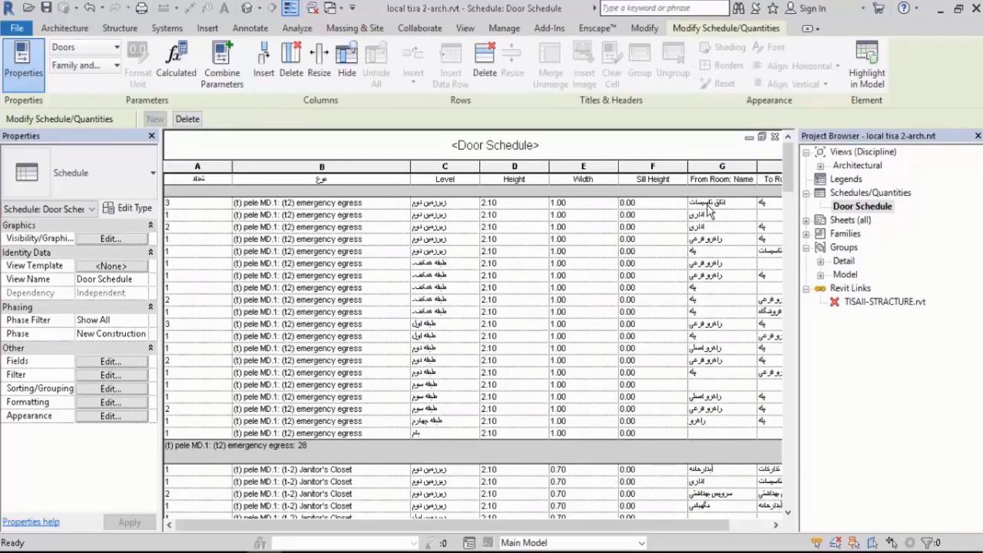
left_click(192, 323)
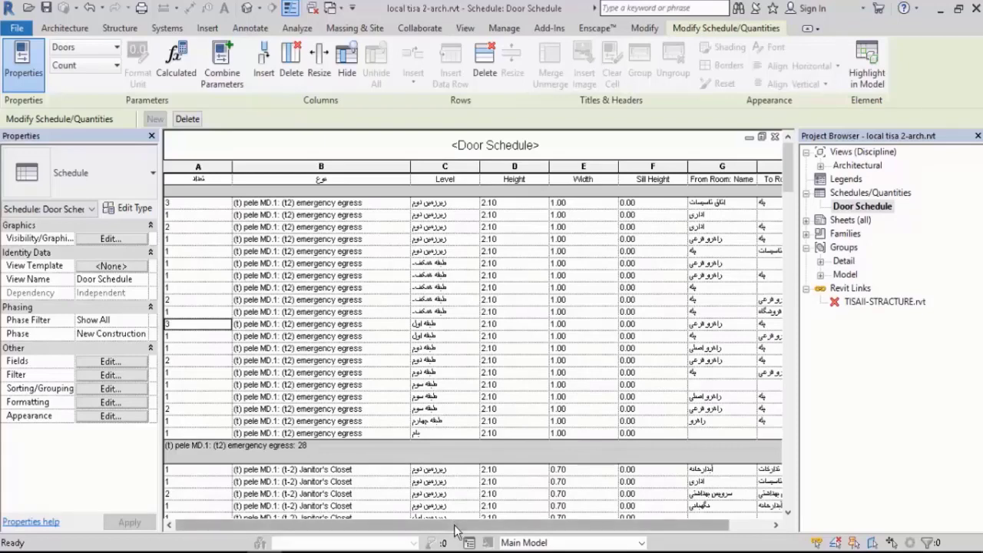
left_click_drag(458, 524, 498, 525)
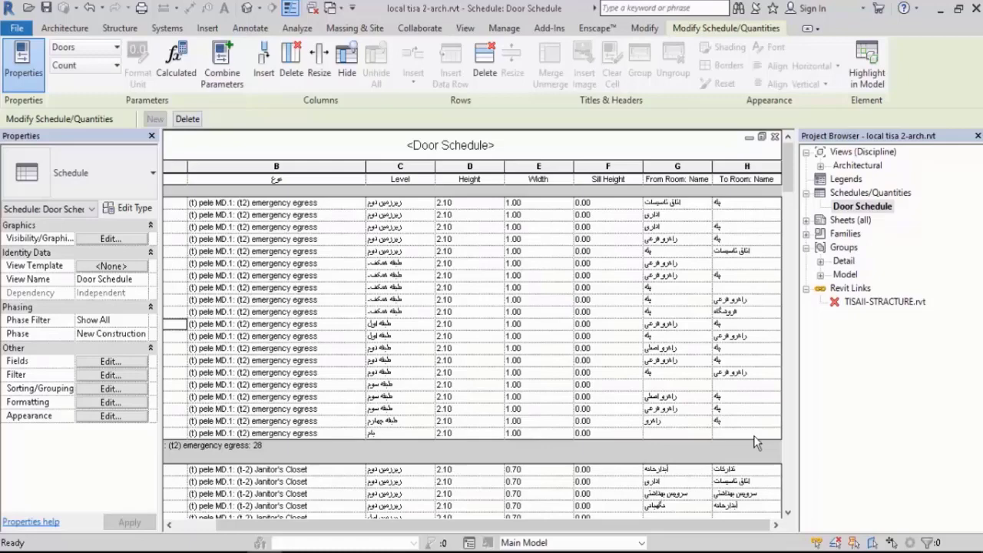
left_click(296, 434)
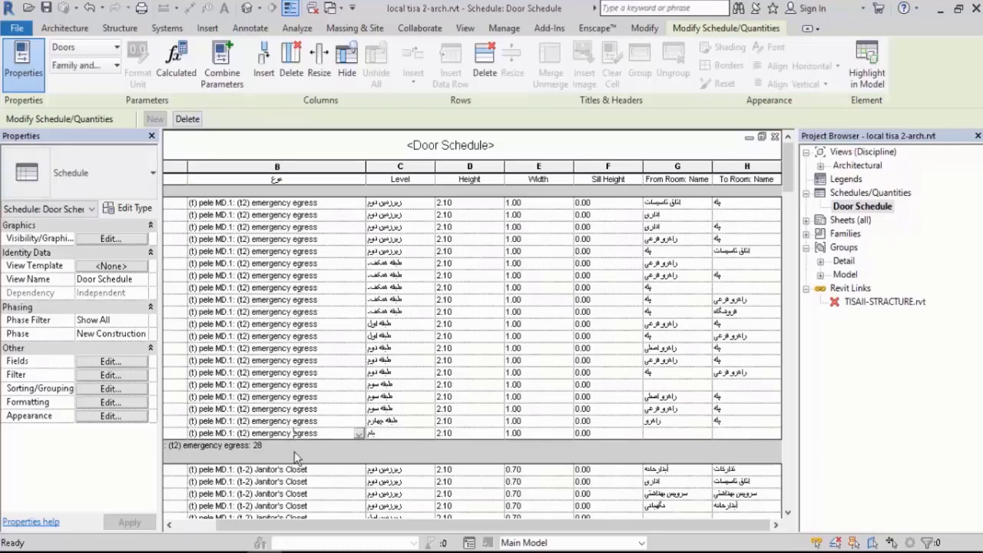
left_click(866, 73)
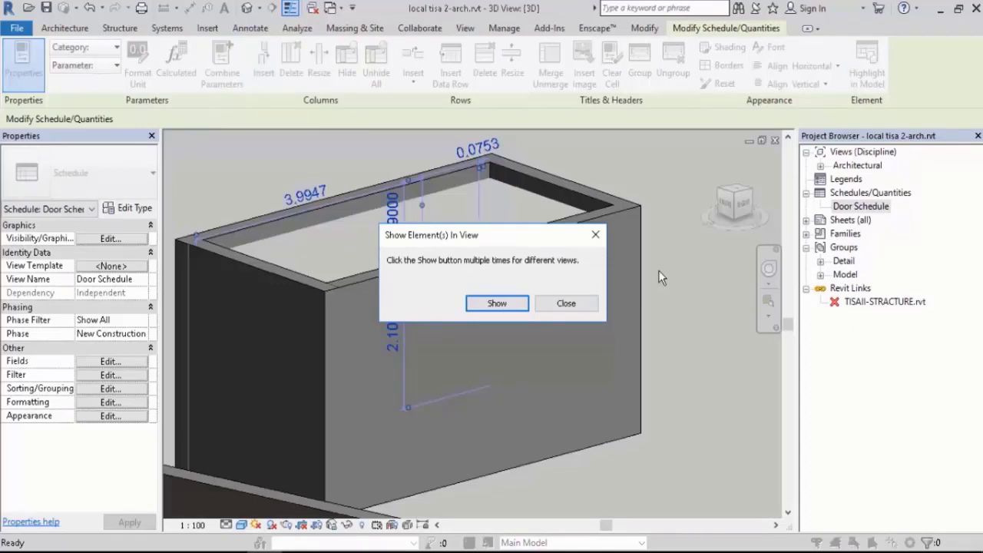
left_click(508, 304)
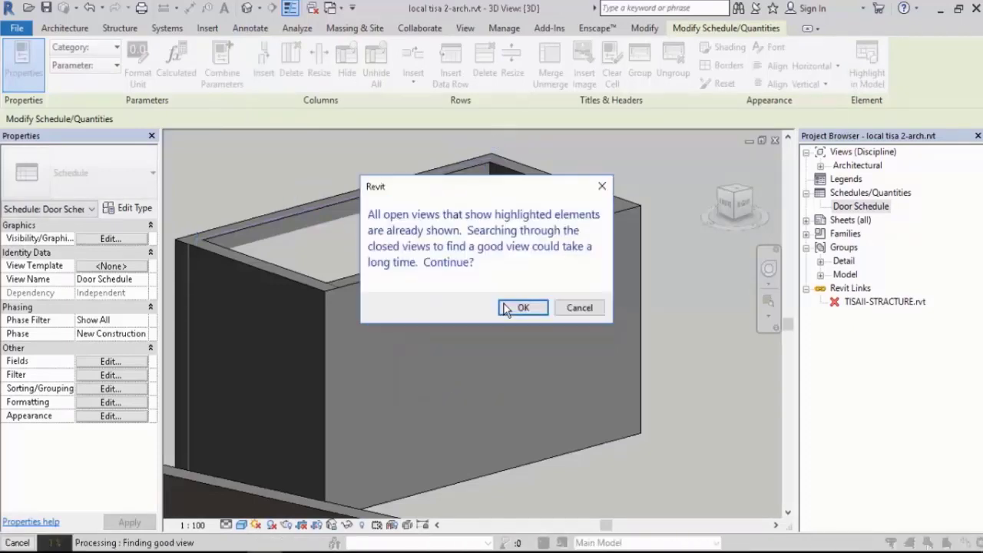
left_click(522, 307)
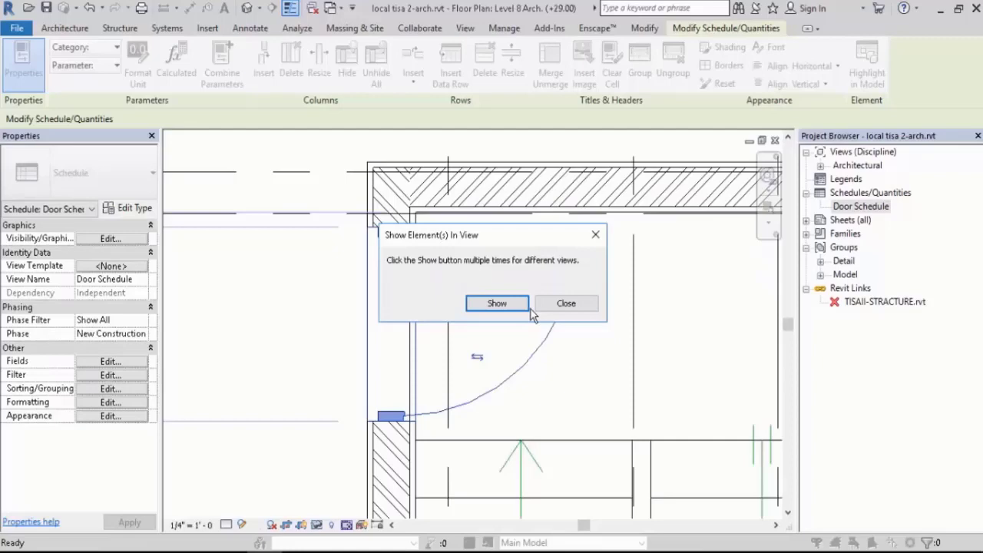
left_click(565, 304)
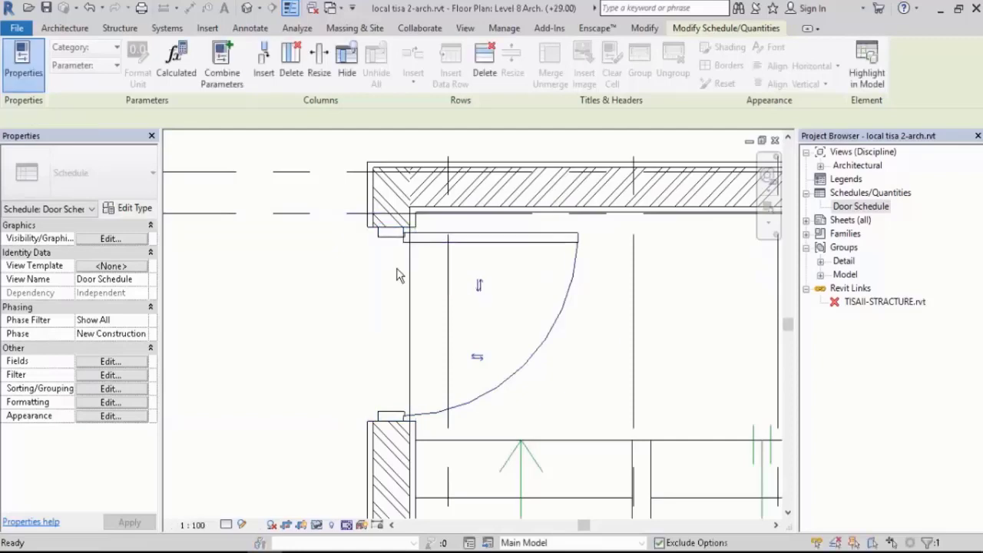
- Examine where the highlighted emergency egress door sits in the Level 8 plan, including its stair enclosure and the surrounding roof
scroll(508, 307, "down", 2)
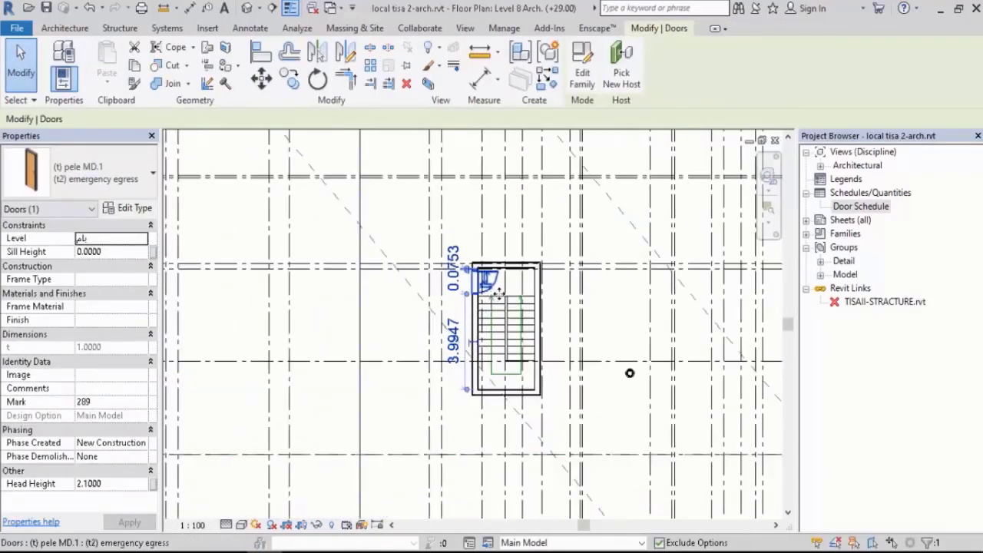
scroll(508, 292, "down", 4)
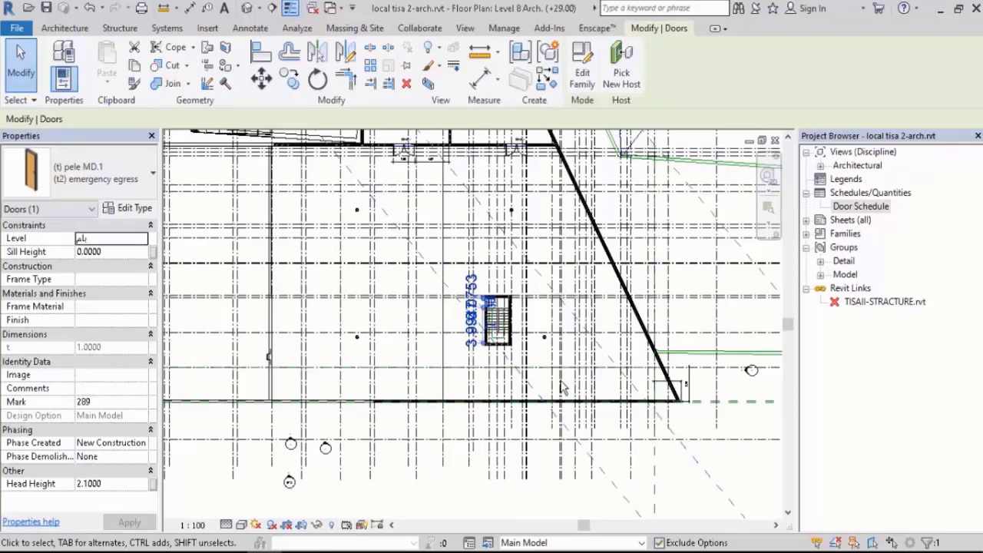
scroll(515, 311, "up", 6)
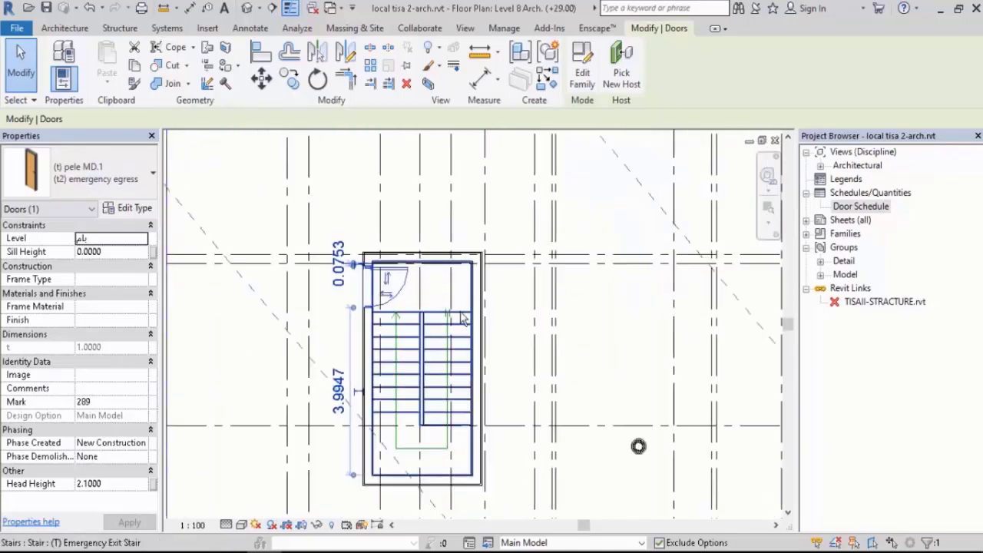
middle_click_drag(434, 313, 444, 251)
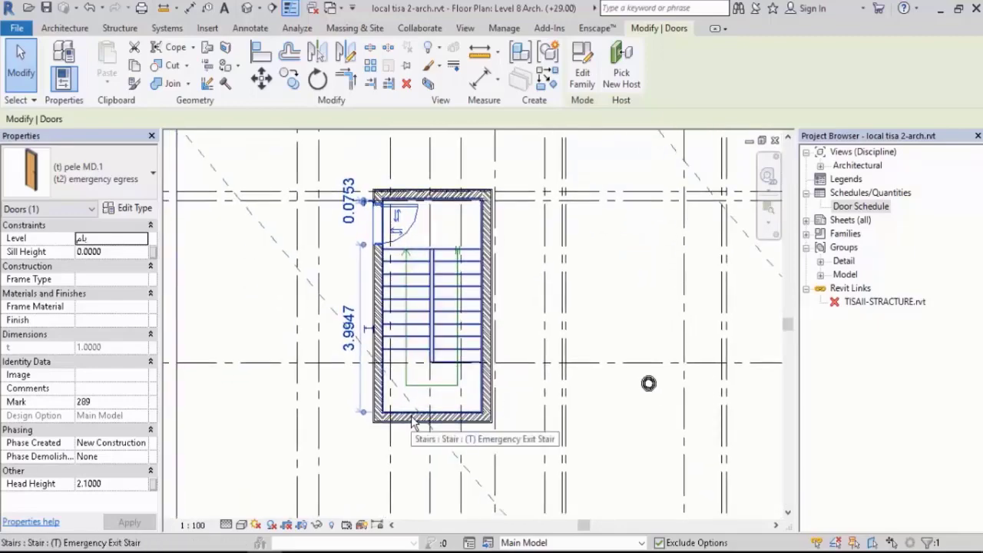
scroll(506, 378, "down", 2)
scroll(507, 378, "down", 2)
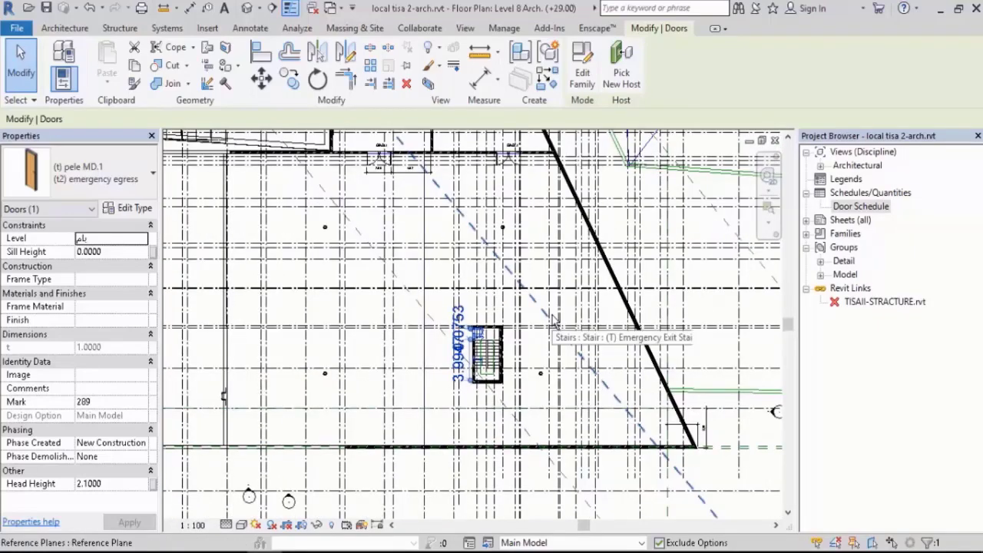
scroll(584, 388, "down", 2)
scroll(584, 385, "down", 1)
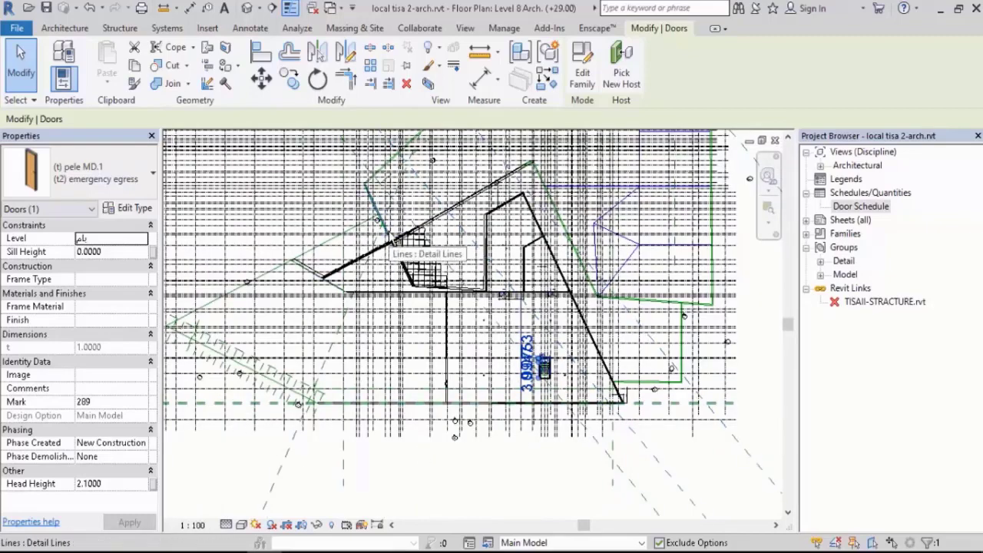
scroll(534, 369, "up", 6)
middle_click_drag(688, 417, 542, 373)
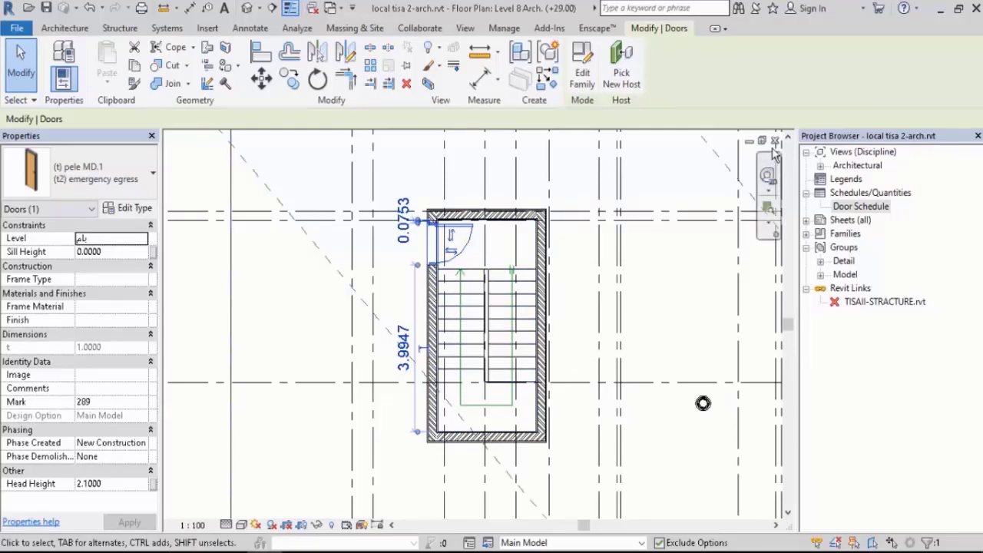
- Reopen the Door Schedule view and duplicate it as a new schedule
double_click(860, 206)
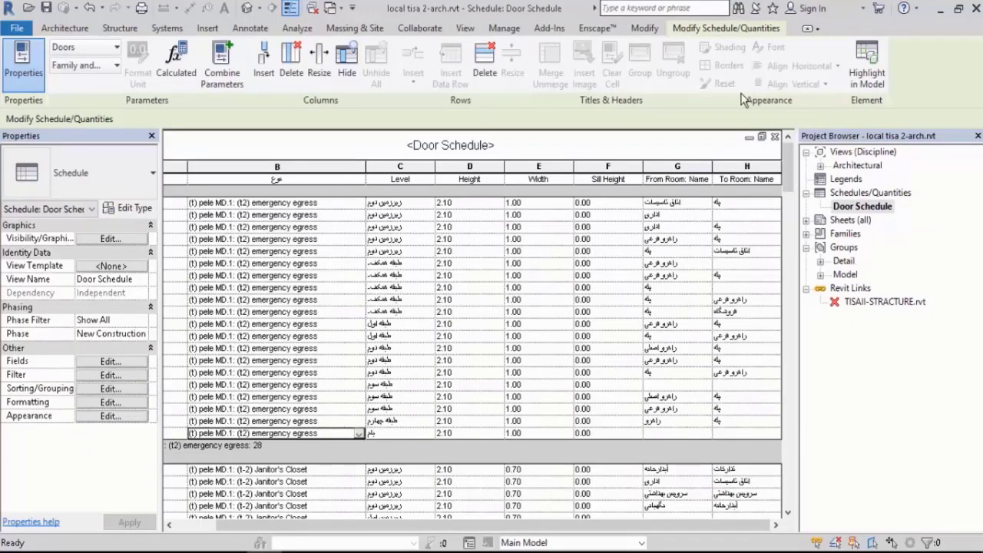
left_click(859, 207)
left_click(695, 47)
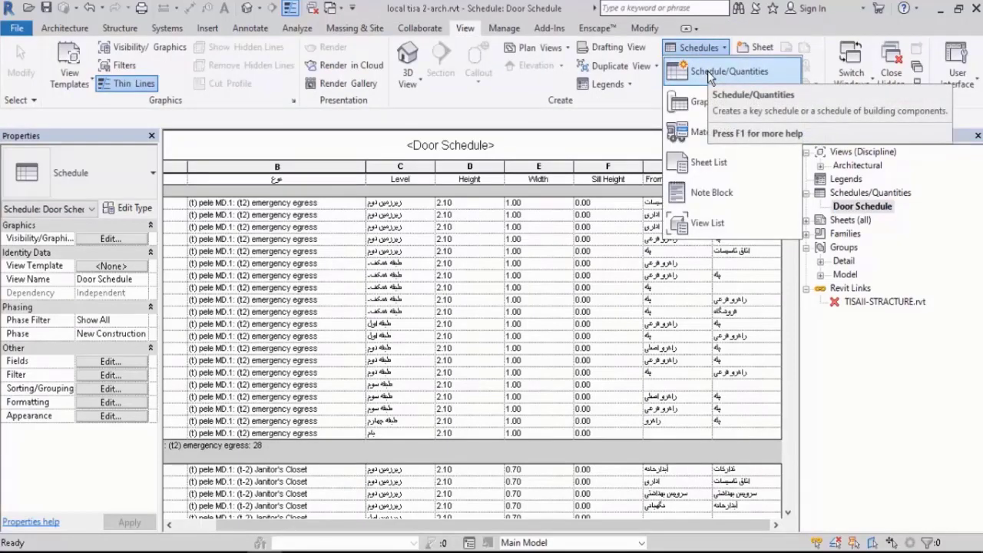
right_click(850, 208)
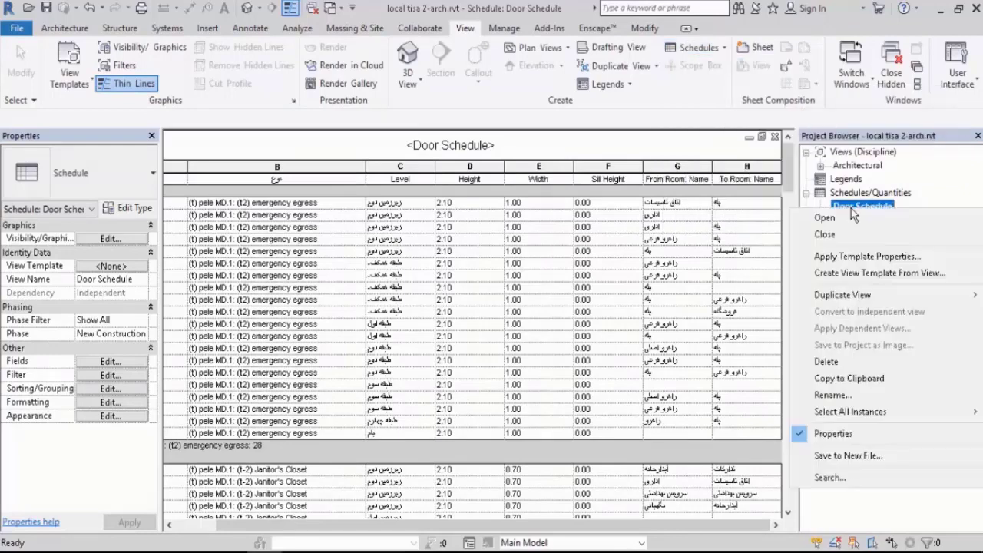
mouse_move(852, 298)
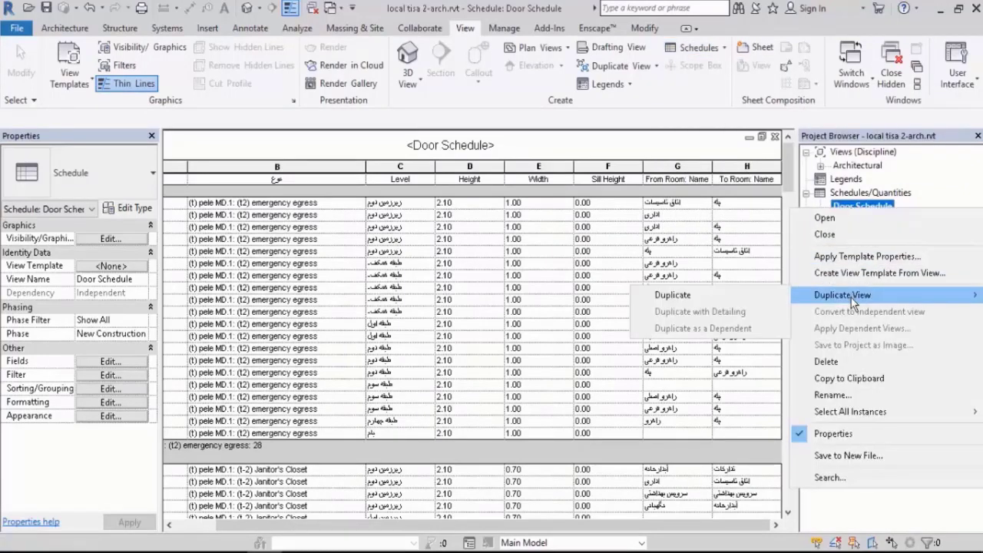
left_click(742, 302)
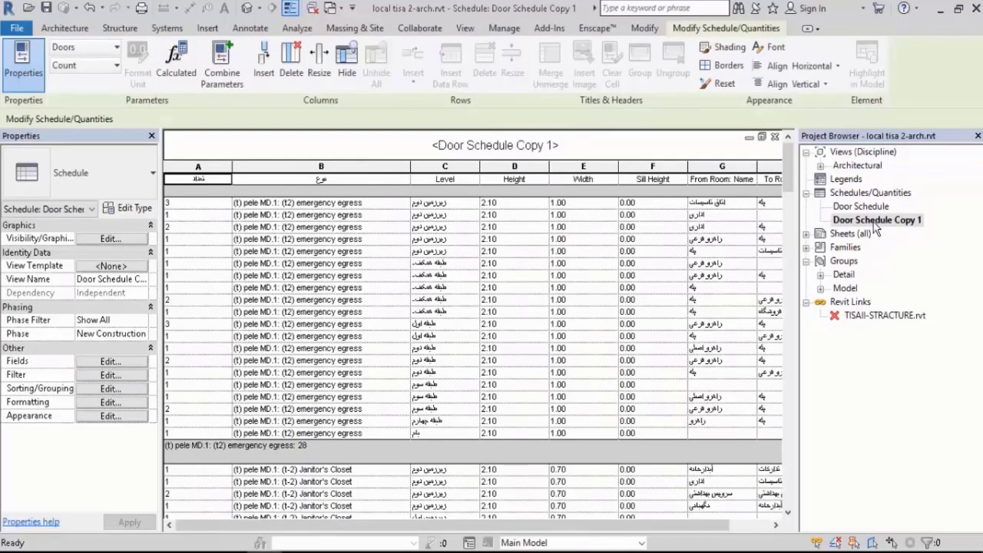
- Remove the To Room: Name and From Room: Name fields from the duplicated door schedule and apply the changes
left_click(111, 361)
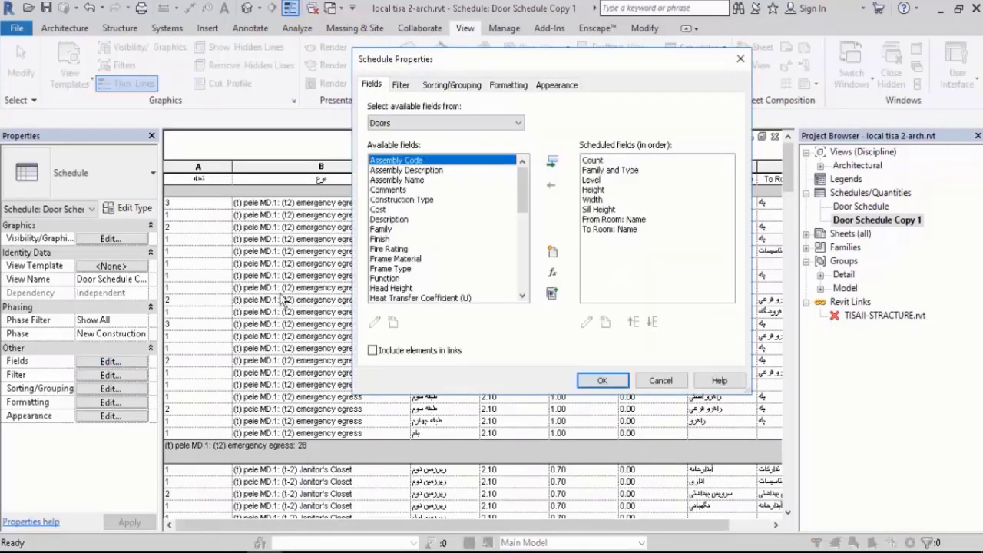
left_click_drag(463, 64, 449, 53)
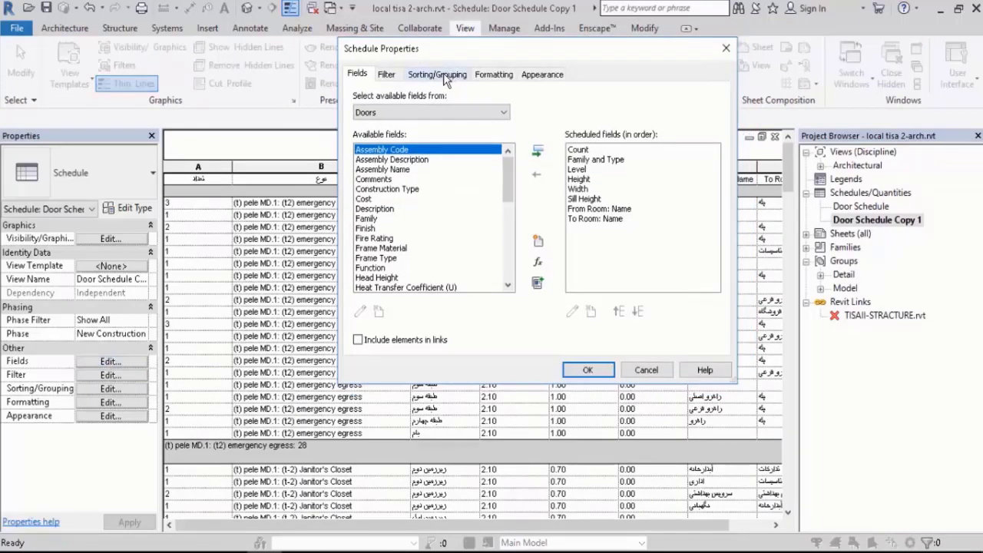
left_click(599, 219)
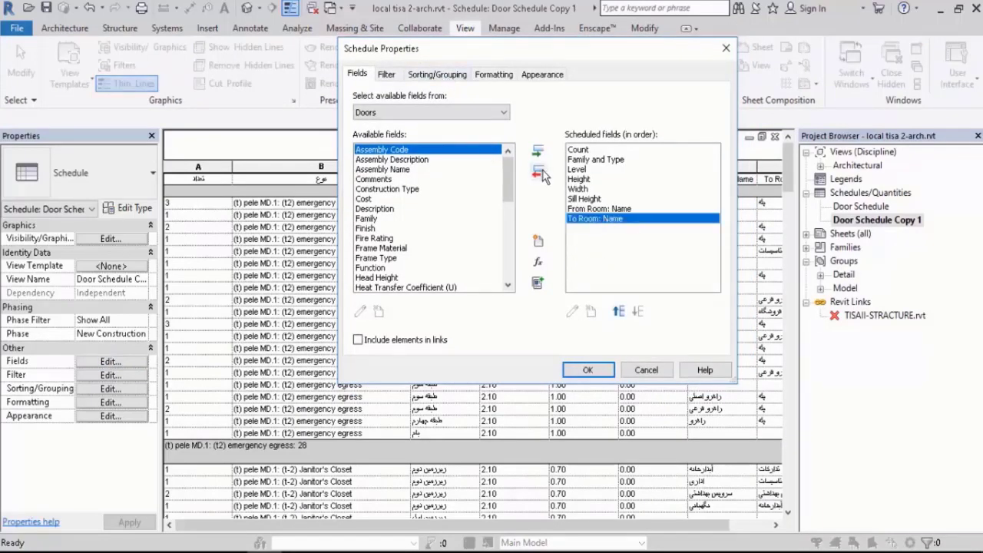
left_click(540, 174)
left_click(539, 174)
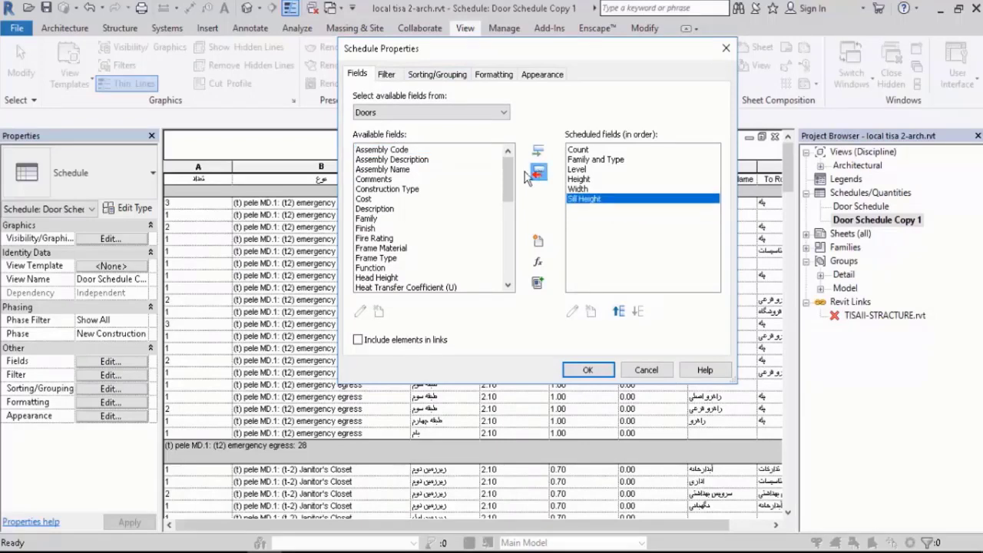
left_click(435, 75)
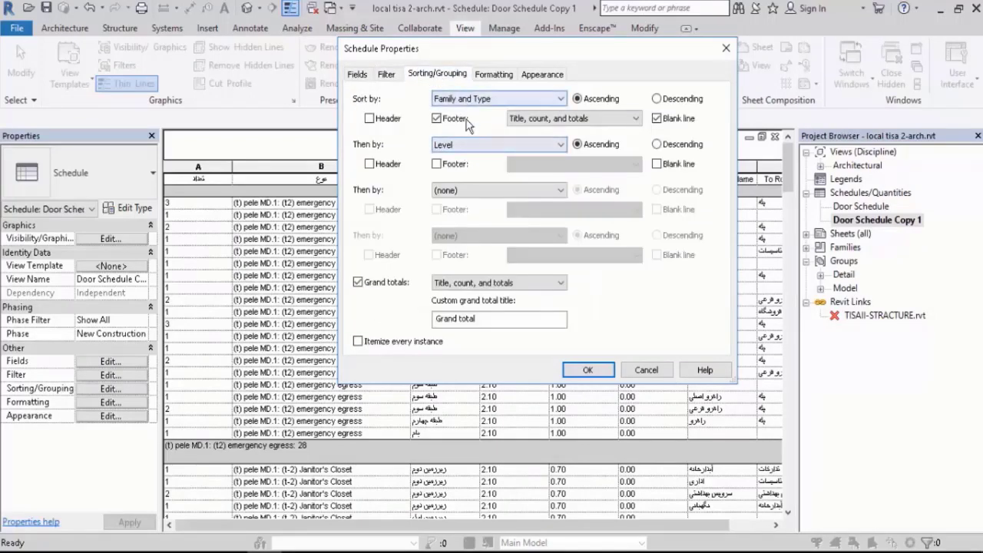
left_click(598, 370)
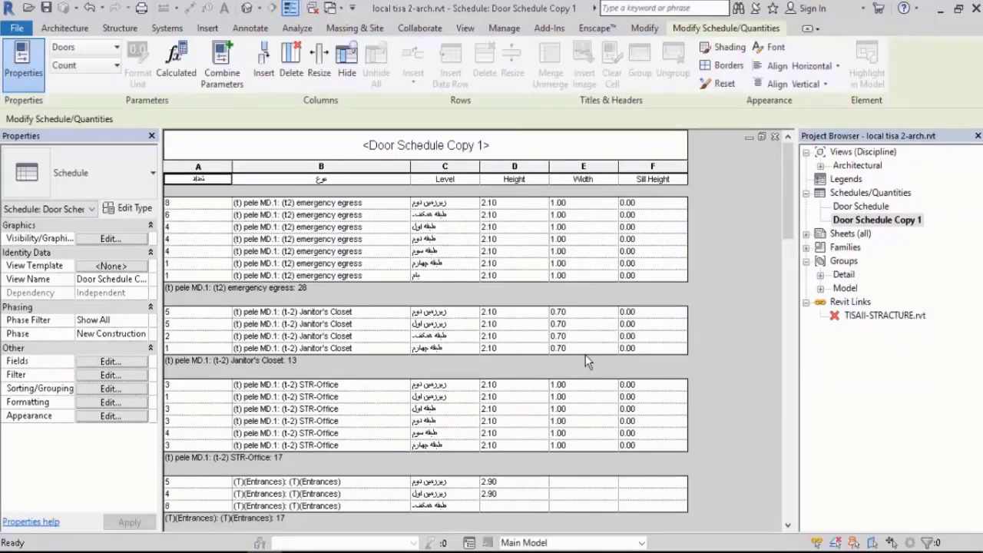
- Rename the original Door Schedule view as Door Schedule(room)
right_click(867, 204)
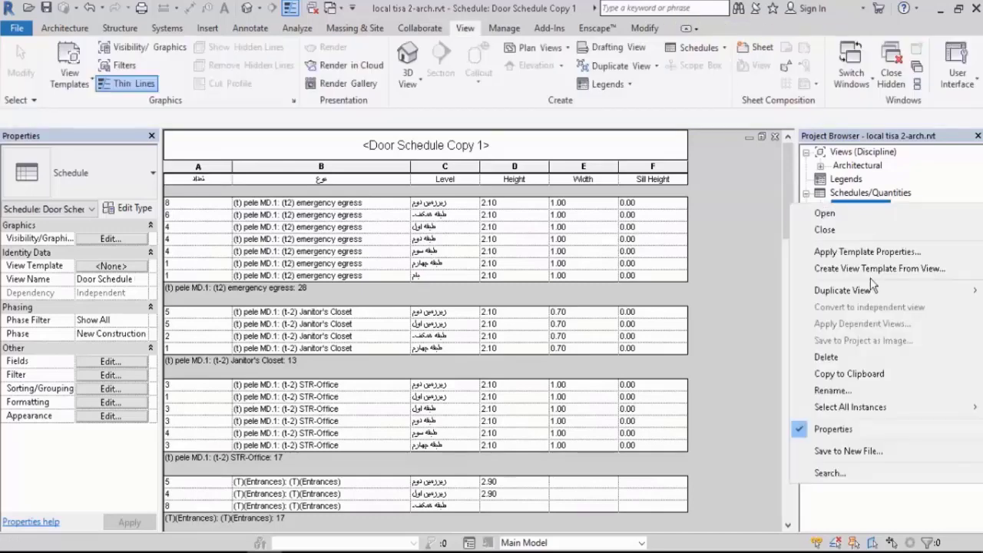
left_click(833, 390)
left_click(619, 320)
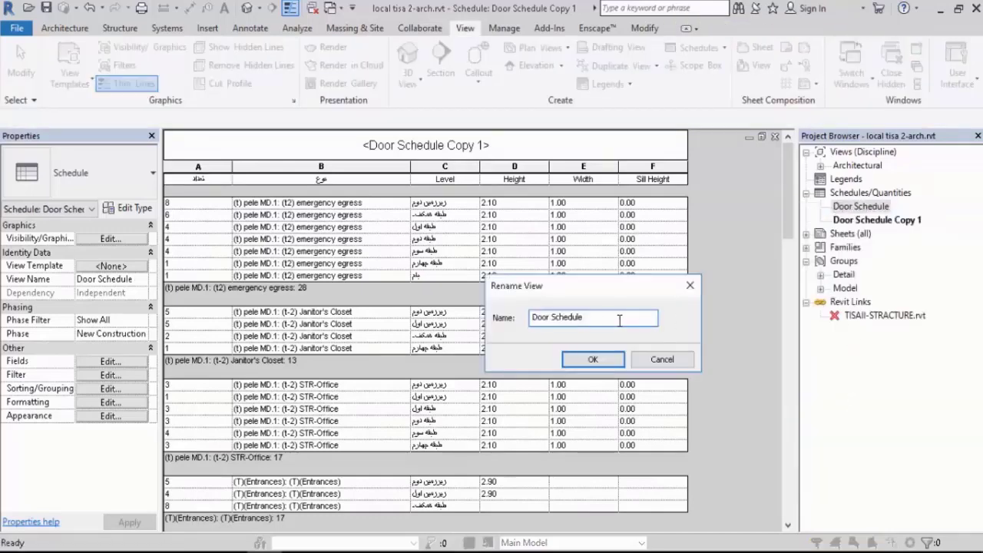
type("(room)")
key("Return")
- Rename the Door Schedule Copy 1 view as Door Schedule(Number)
right_click(880, 208)
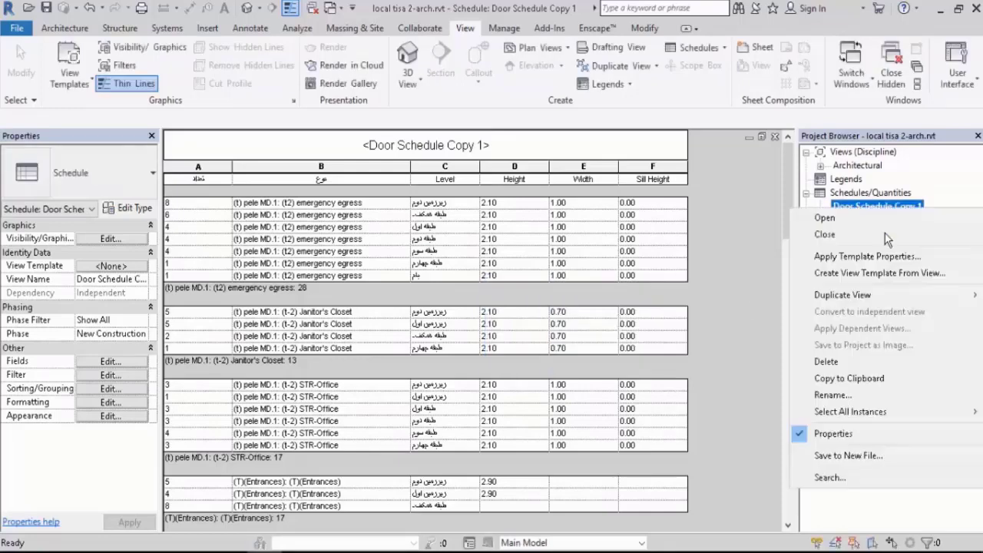
left_click(883, 395)
left_click(637, 320)
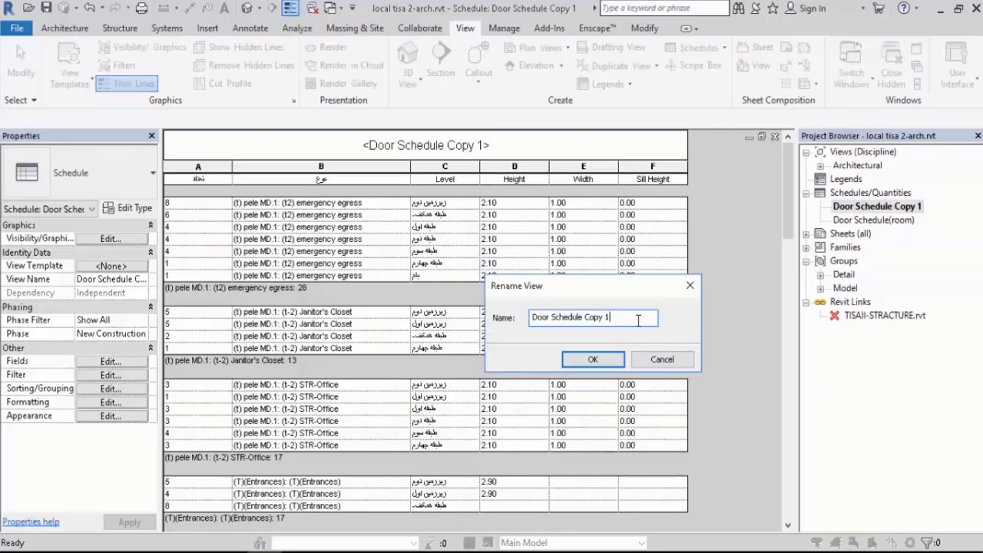
key("BackSpace")
key("BackSpace")
key("BackSpace")
key("BackSpace")
key("BackSpace")
key("BackSpace")
key("BackSpace")
type("(Number)")
key("Return")
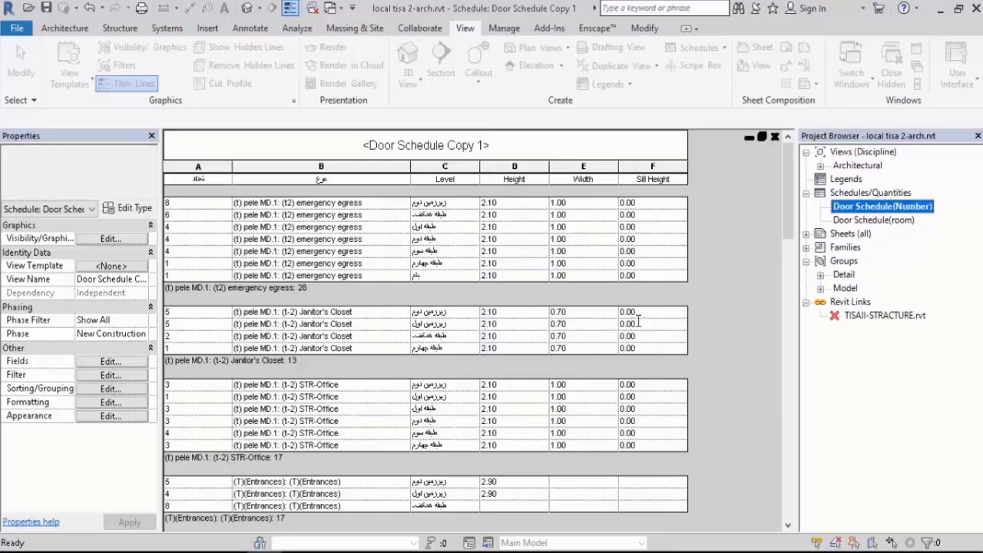
left_click(737, 263)
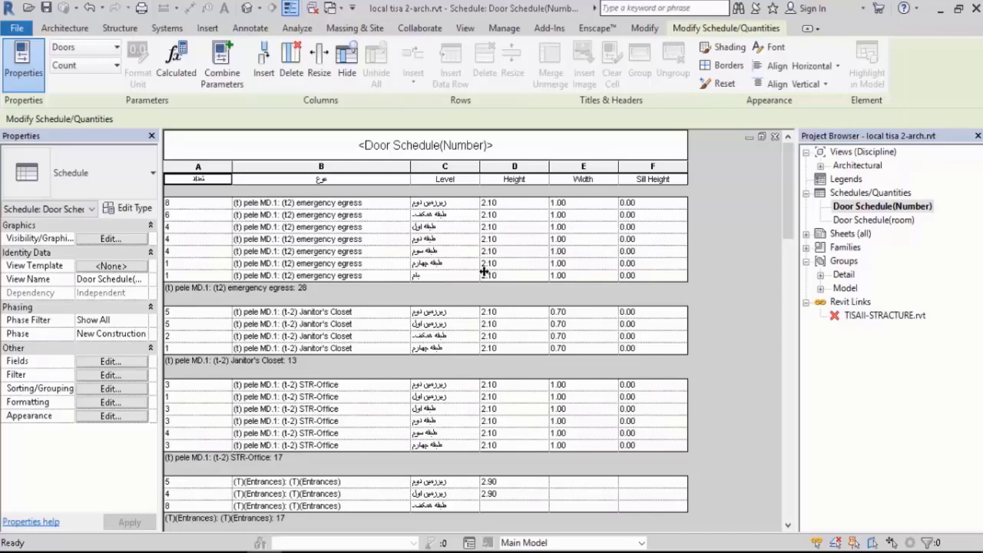
- Duplicate the Door Schedule(Number) view and rename the duplicate as Door Schedule(Level)
right_click(883, 205)
mouse_move(870, 291)
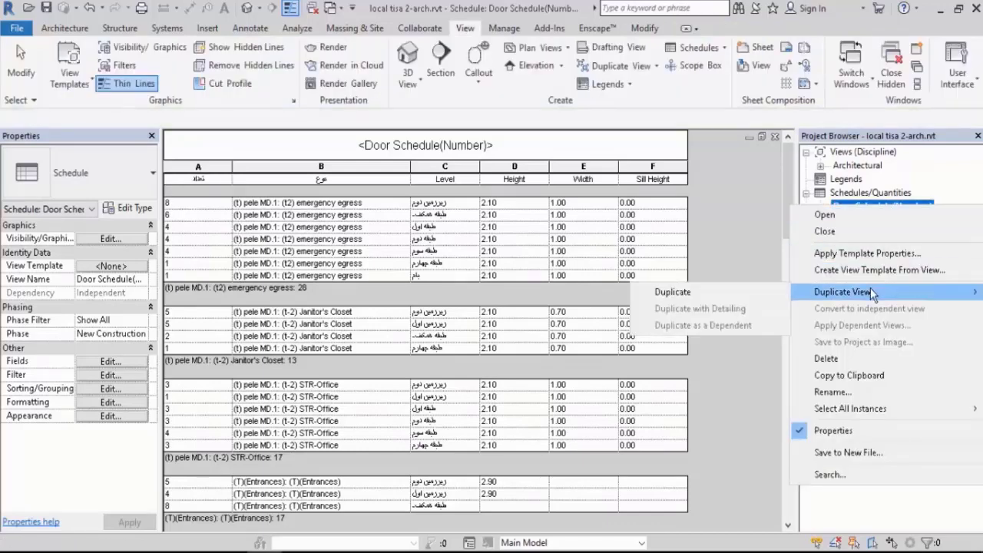
left_click(734, 291)
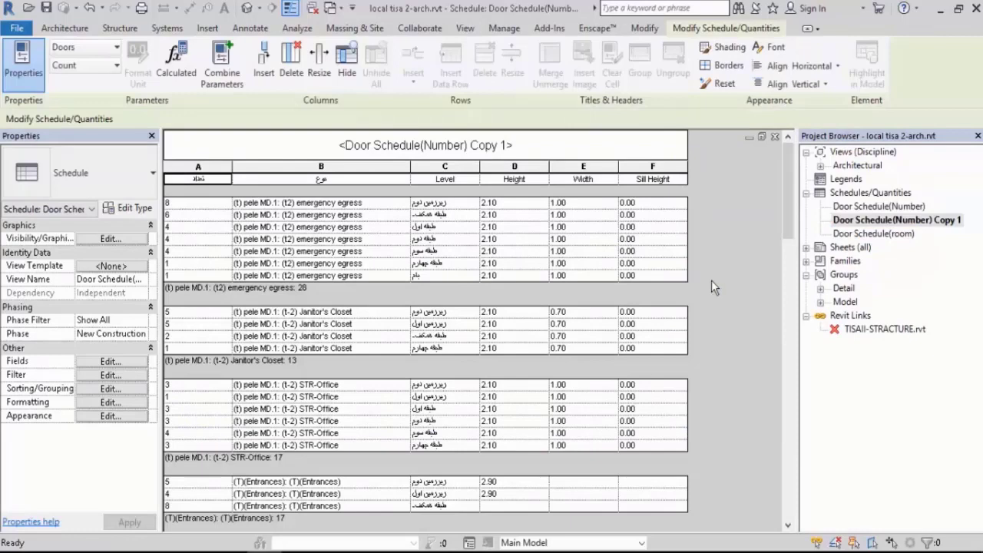
right_click(863, 221)
left_click(845, 409)
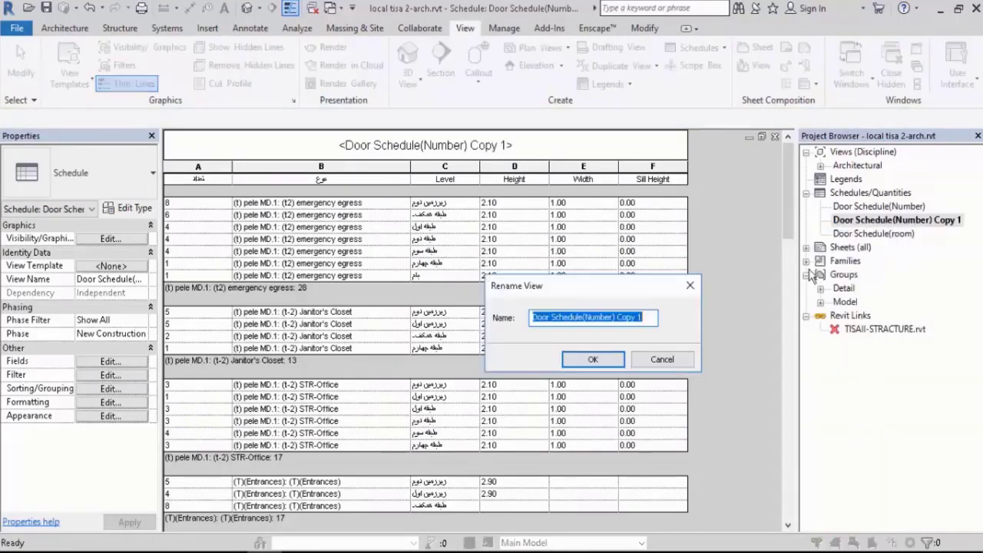
left_click_drag(649, 317, 585, 324)
key("BackSpace")
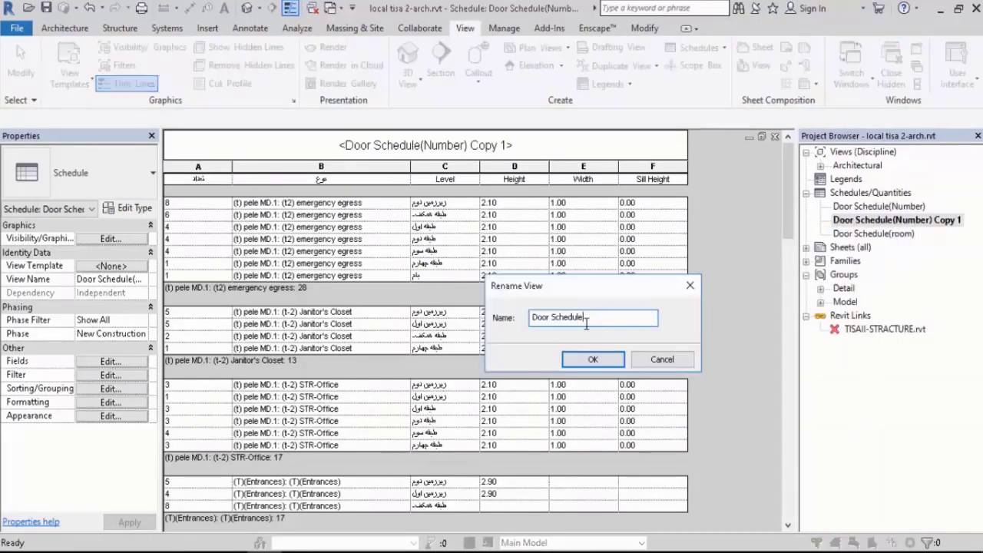
type("(Level)")
key("Return")
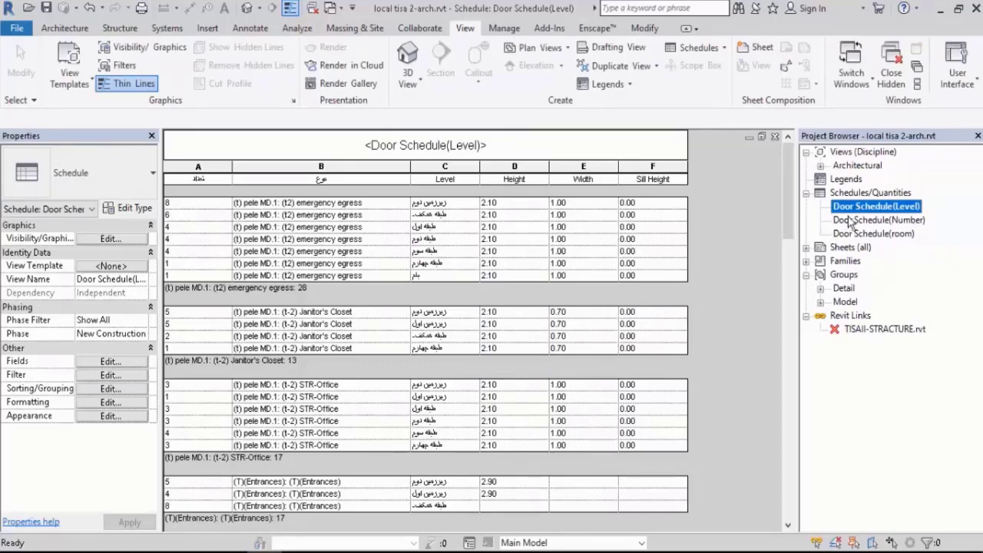
left_click(530, 278)
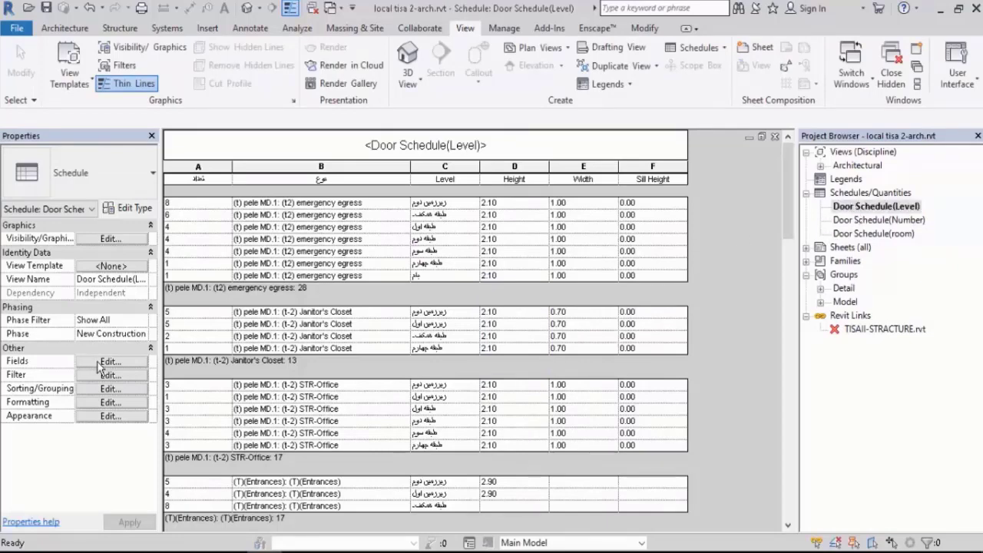
- Sort Door Schedule(Level) first by Level and then by Family and Type, and apply the new sorting
left_click(112, 388)
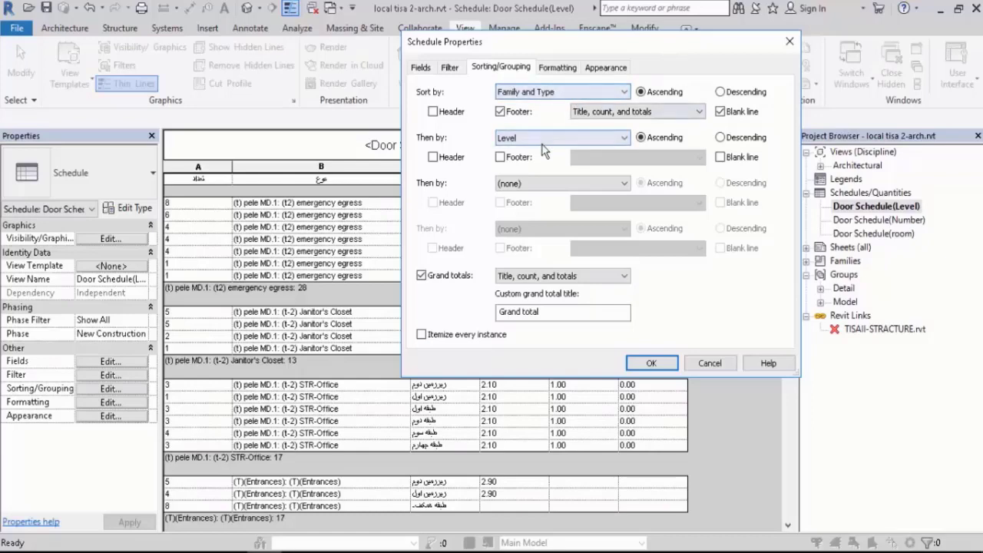
left_click(538, 92)
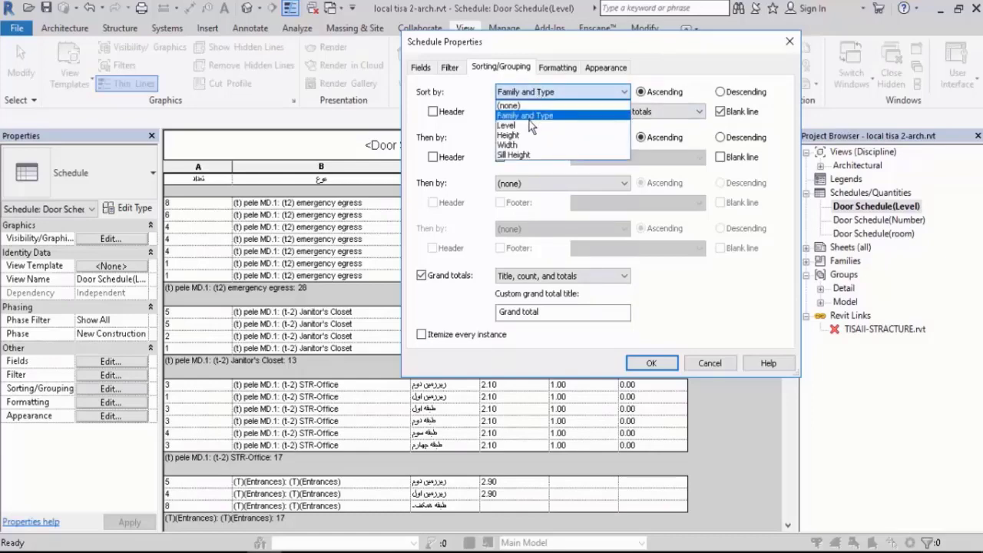
left_click(528, 123)
left_click(528, 138)
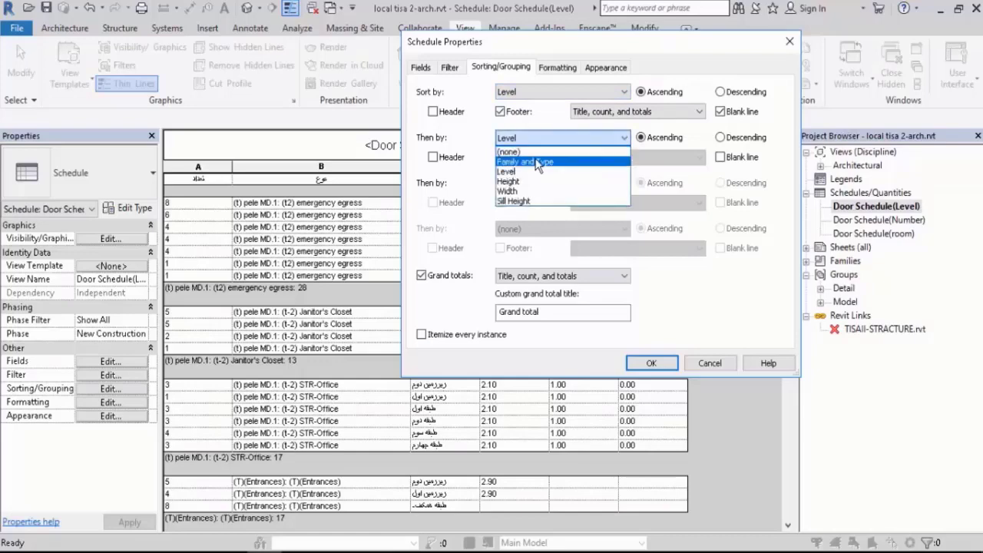
left_click(537, 164)
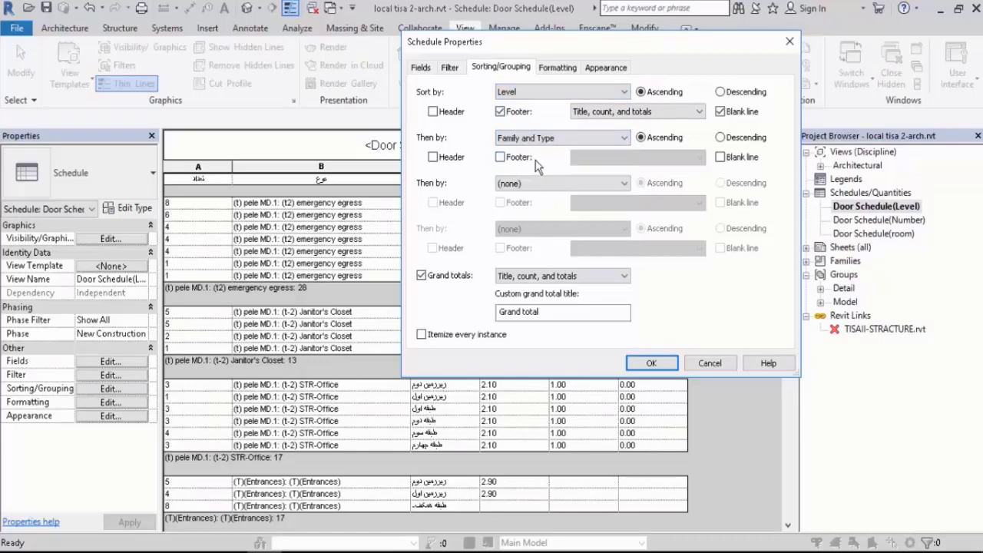
left_click(652, 363)
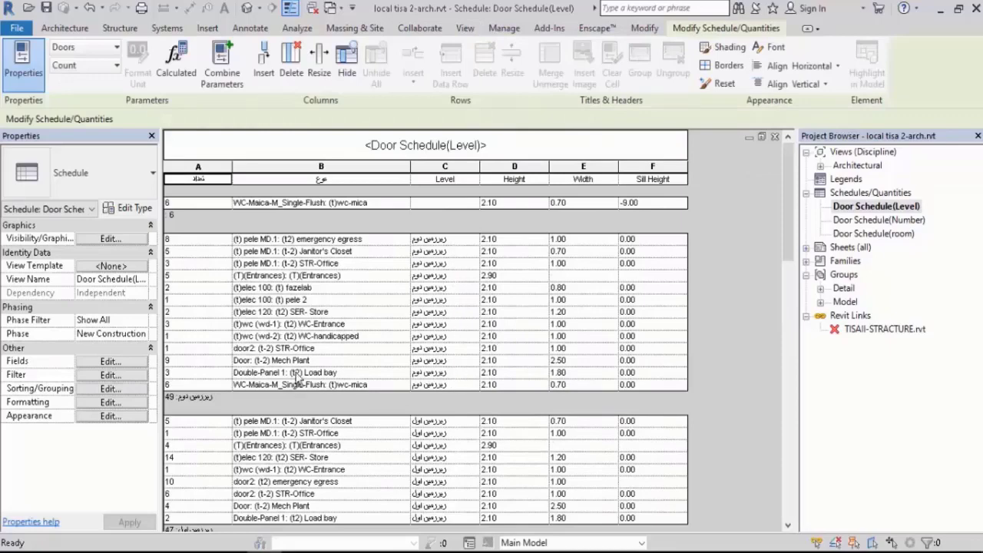
- Examine the door types and subtotals grouped under each level in Door Schedule(Level), alongside the list of door schedules
scroll(299, 246, "down", 3)
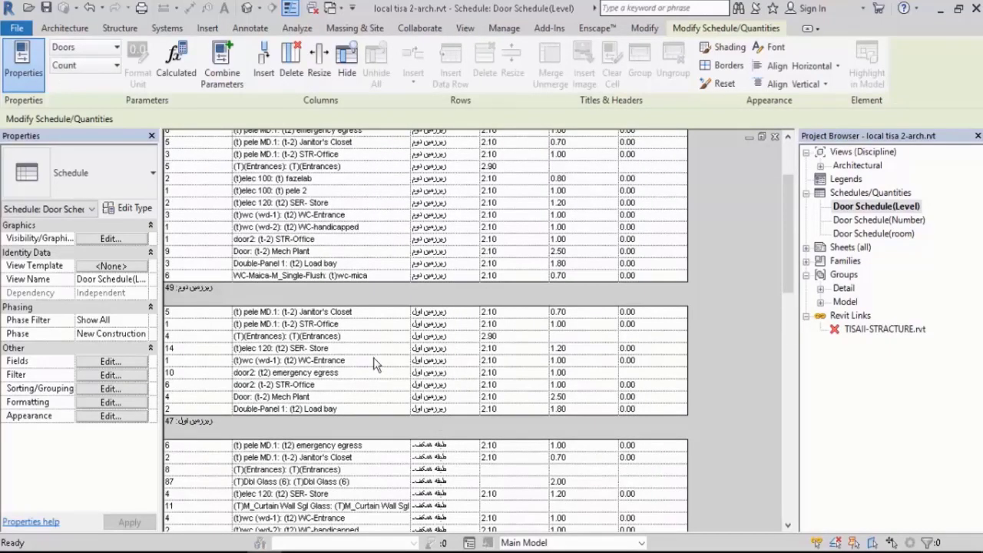
scroll(353, 347, "down", 2)
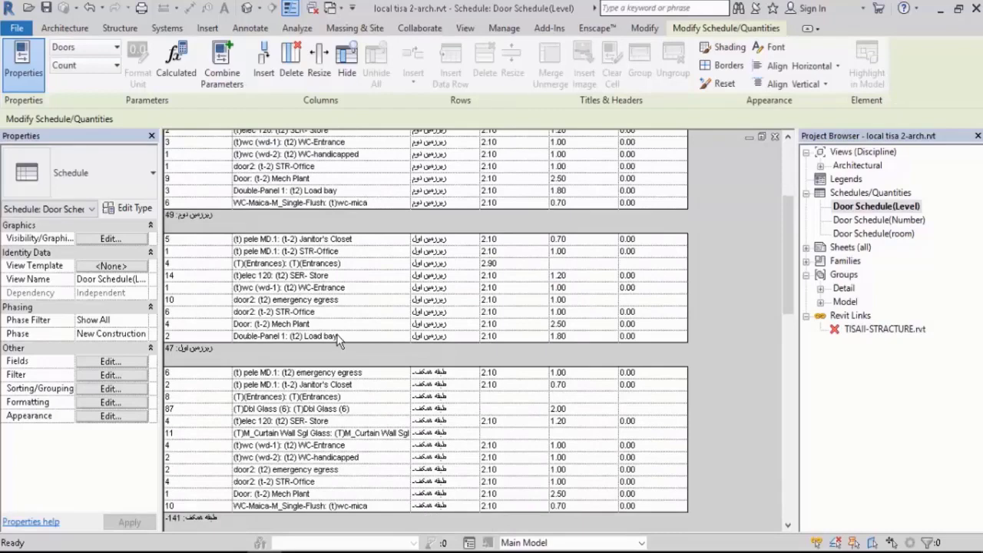
scroll(407, 284, "up", 5)
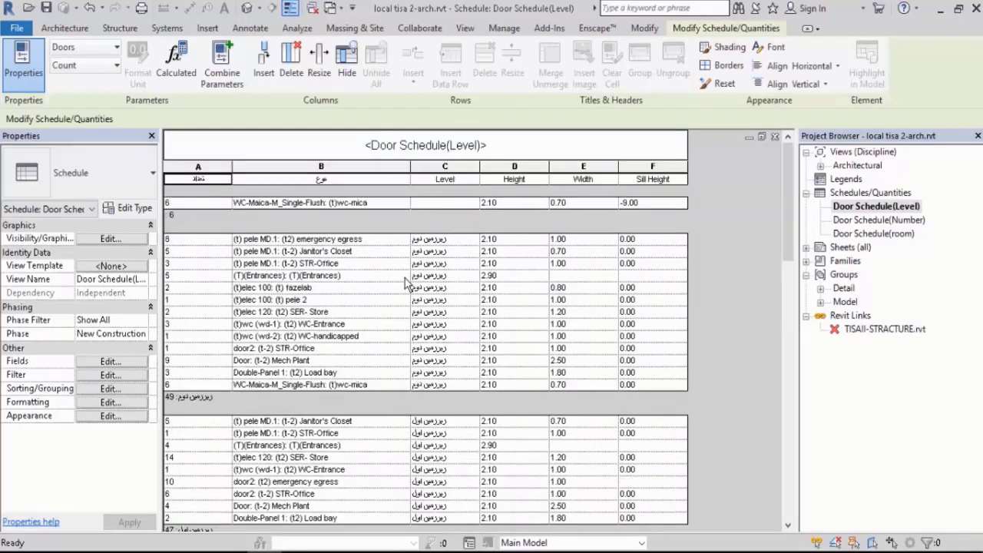
scroll(407, 284, "down", 5)
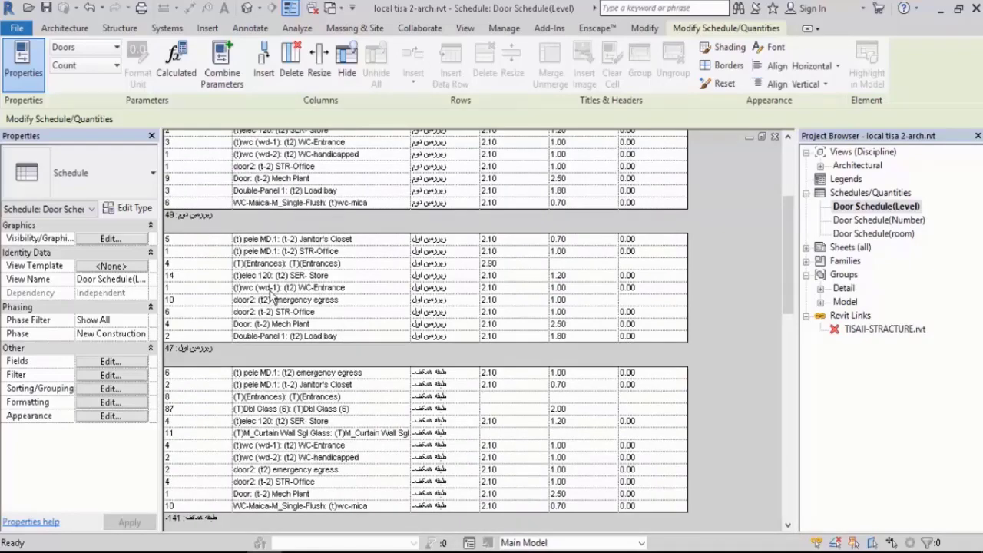
scroll(338, 289, "up", 2)
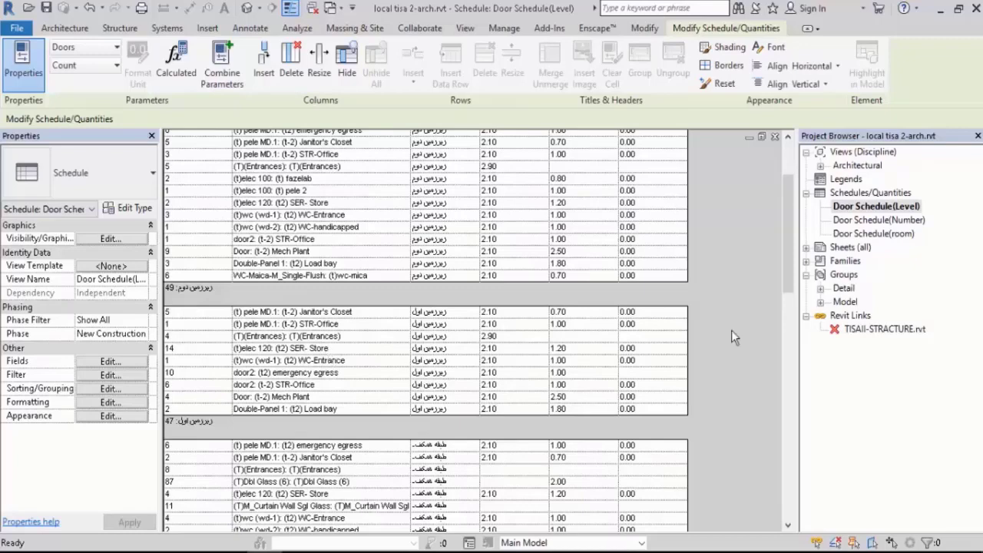
left_click(879, 221)
left_click(874, 234)
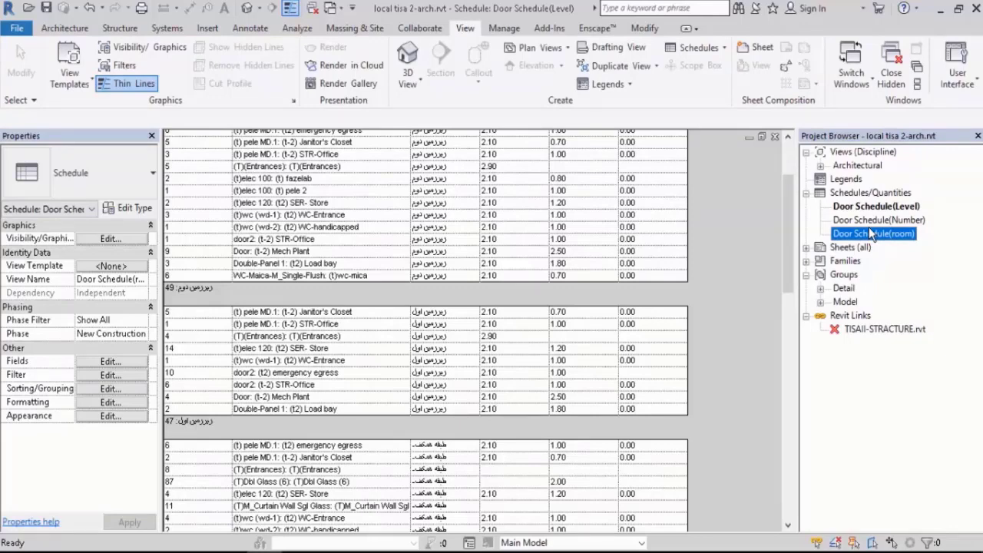
double_click(875, 206)
scroll(474, 307, "up", 2)
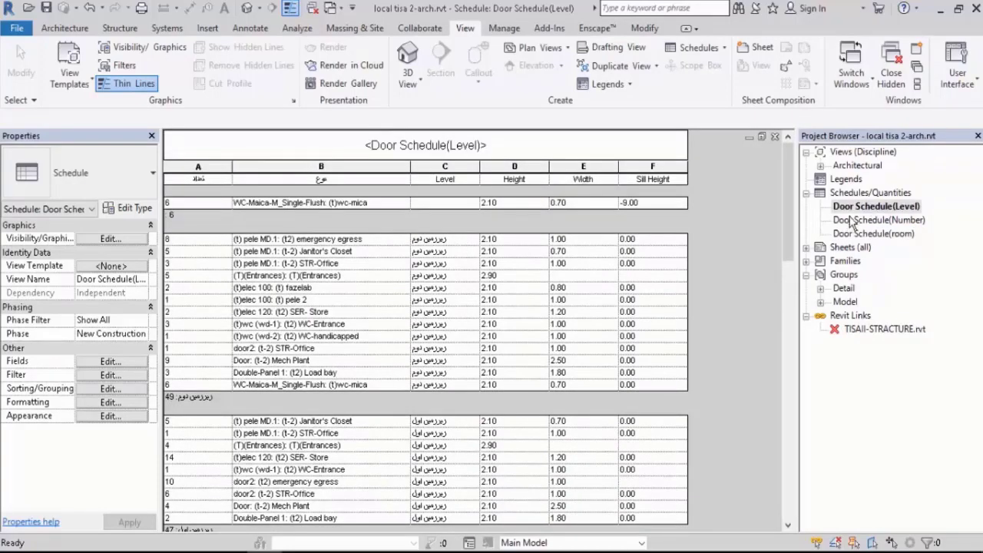
- Move the Level field above Family and Type in Door Schedule(Level)'s fields, apply it and review the whole schedule
left_click(115, 360)
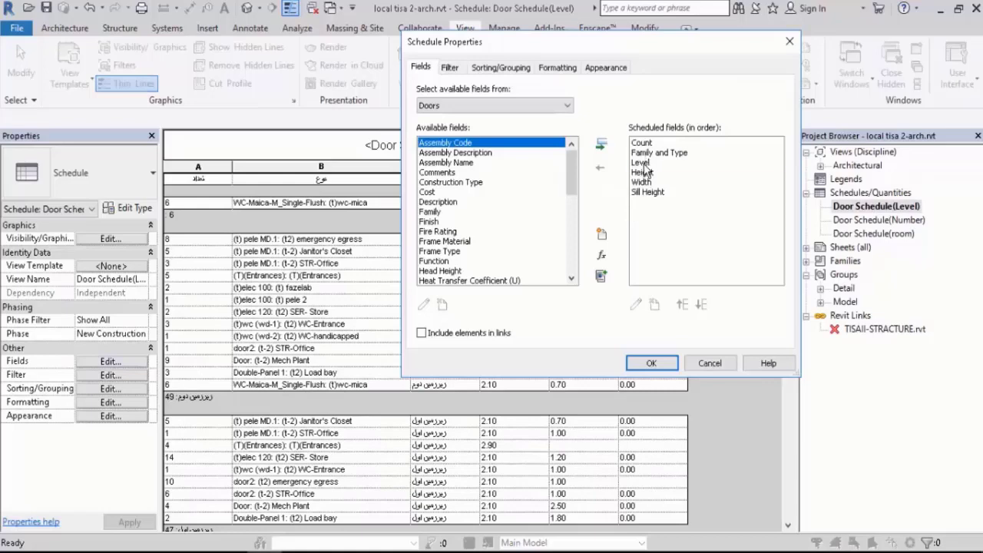
left_click(645, 163)
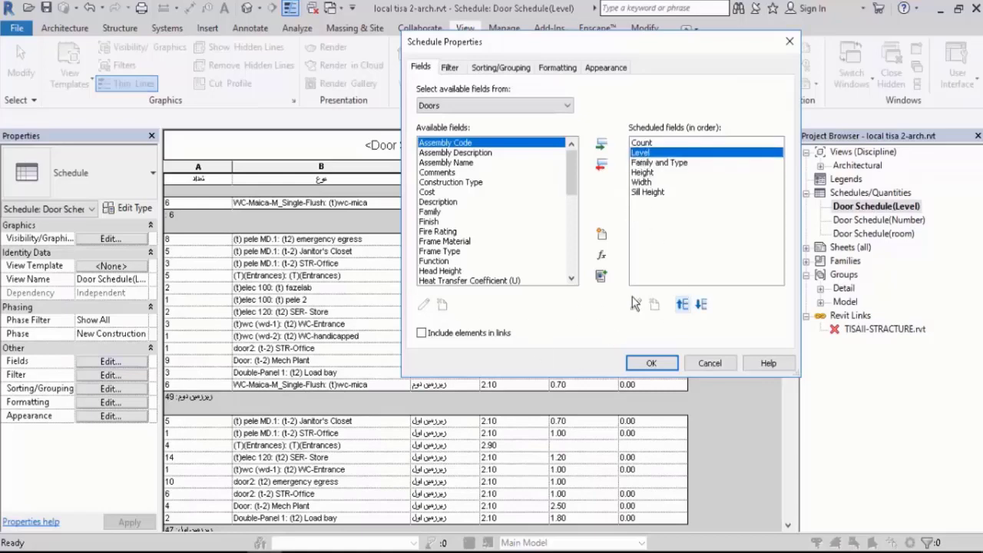
left_click_drag(587, 44, 722, 36)
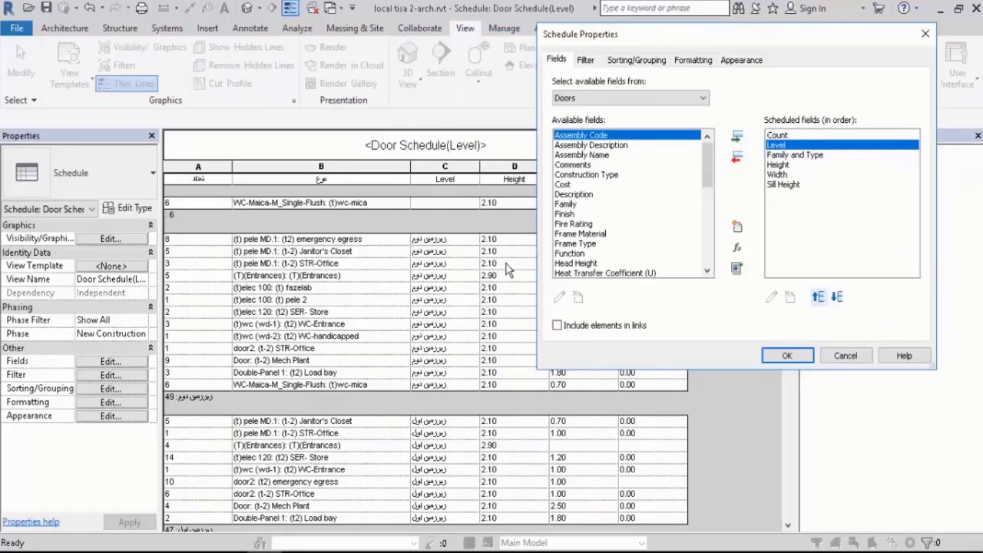
left_click(786, 357)
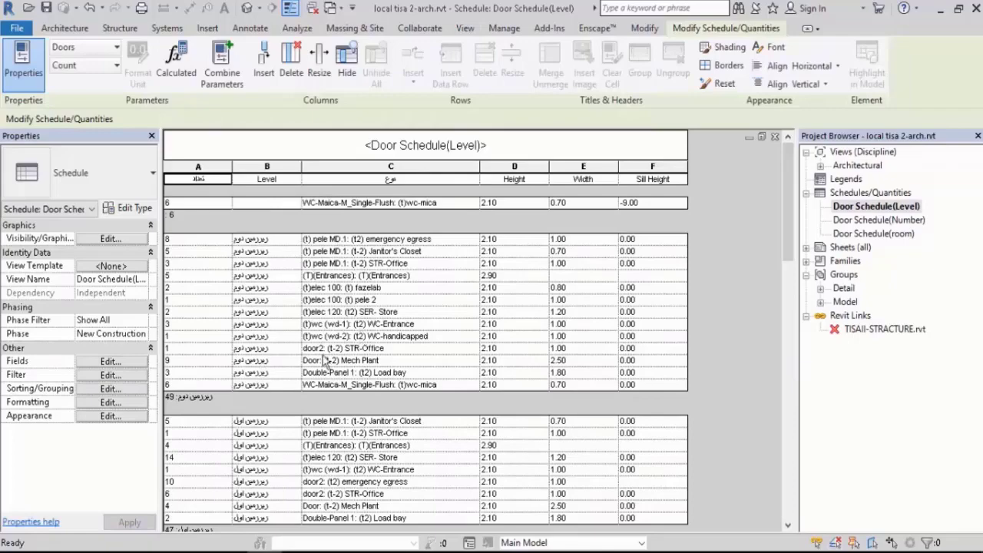
scroll(338, 349, "down", 3)
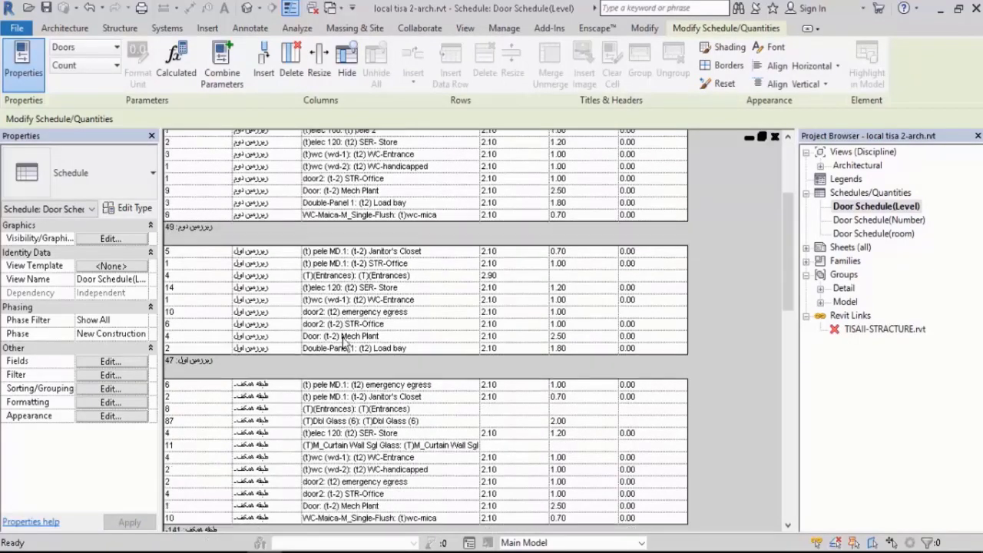
scroll(344, 345, "down", 15)
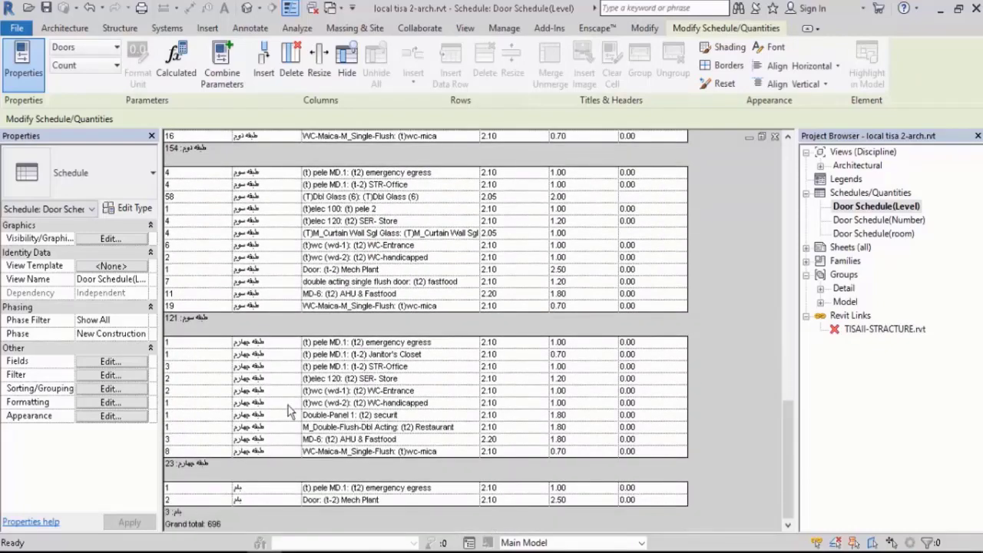
scroll(288, 403, "up", 20)
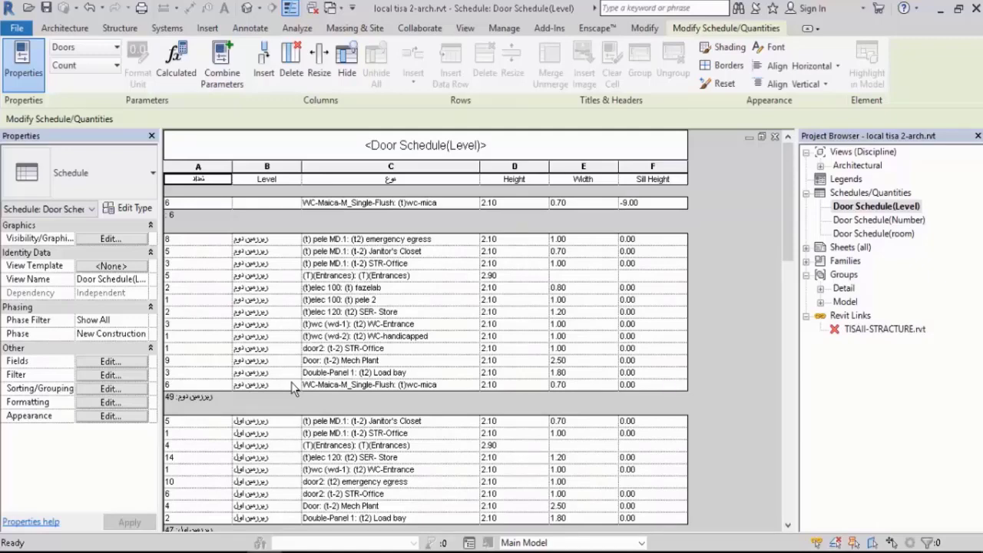
- Set the height of the (t) pele MD.1: (t2) emergency egress door type to 2.8 for all its elements
left_click(583, 275)
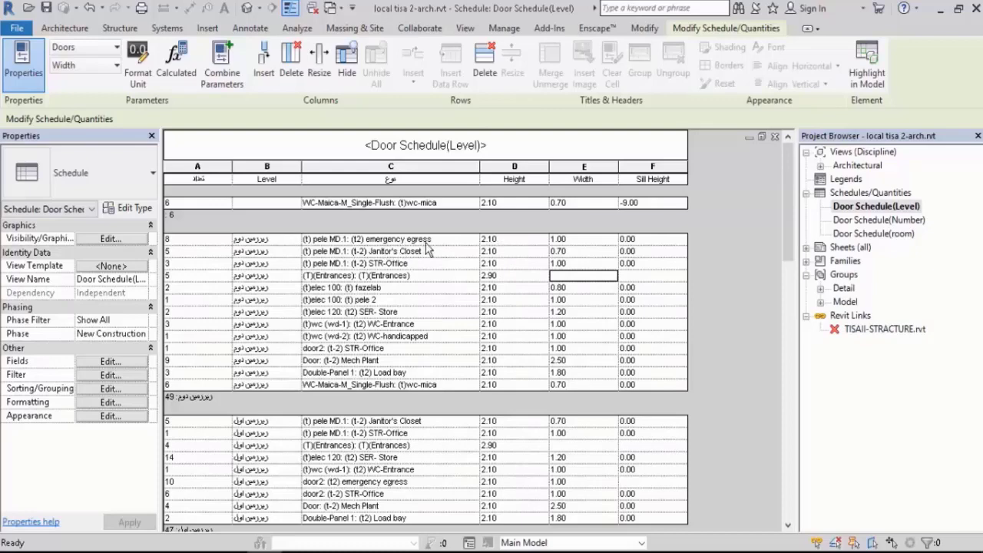
left_click(516, 244)
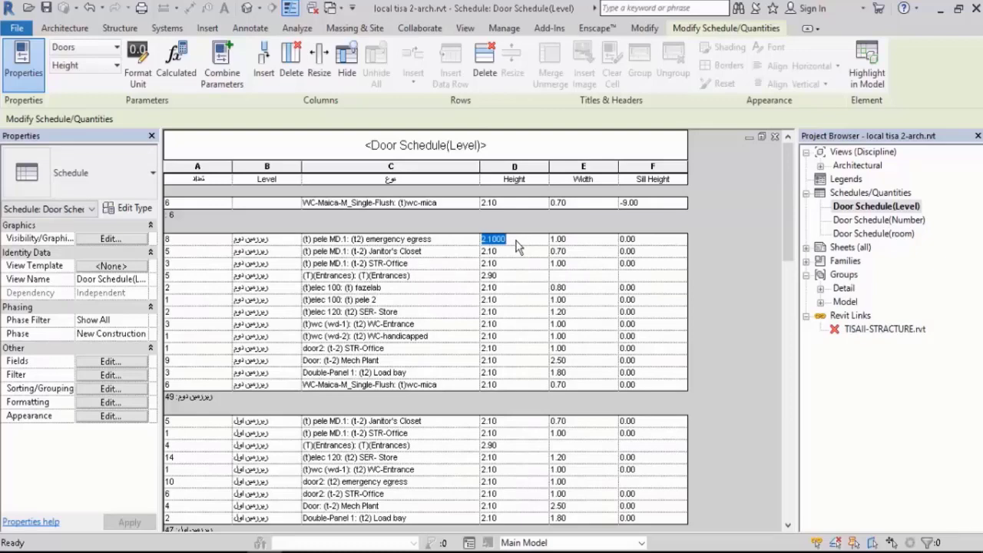
type("2.8")
left_click(403, 267)
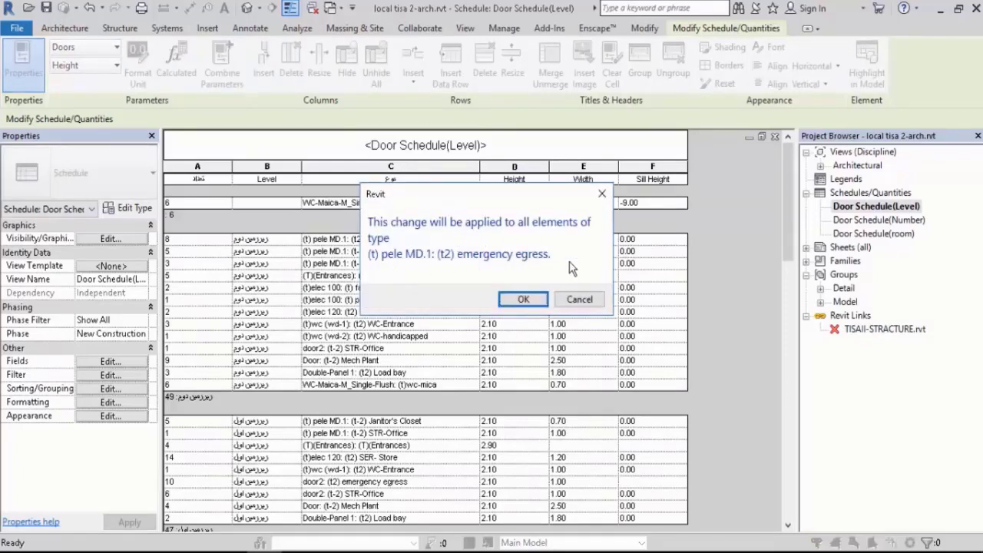
left_click(528, 299)
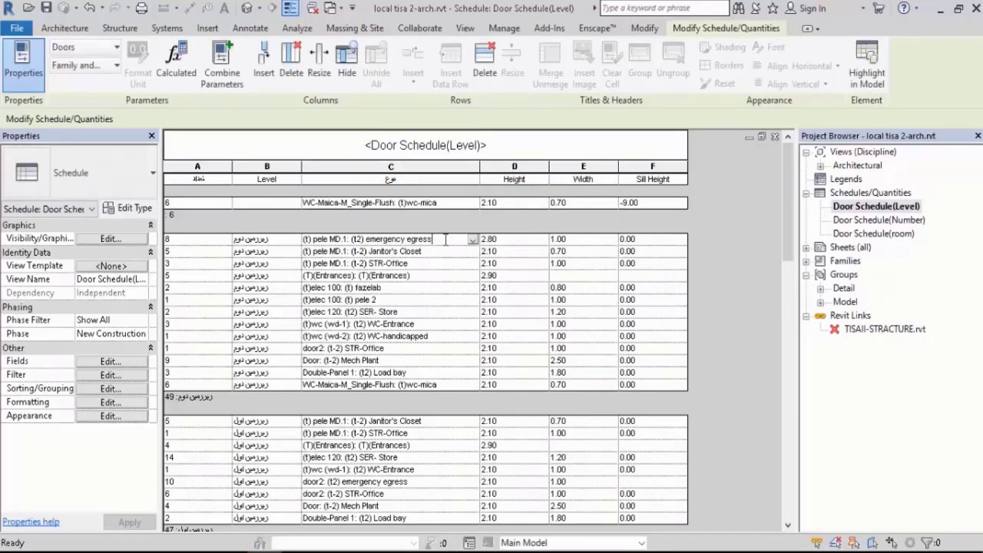
- Try to append -2.8 to the emergency egress door's Family and Type entry in the زیرزمین دوم group
left_click(446, 239)
type("-2.8")
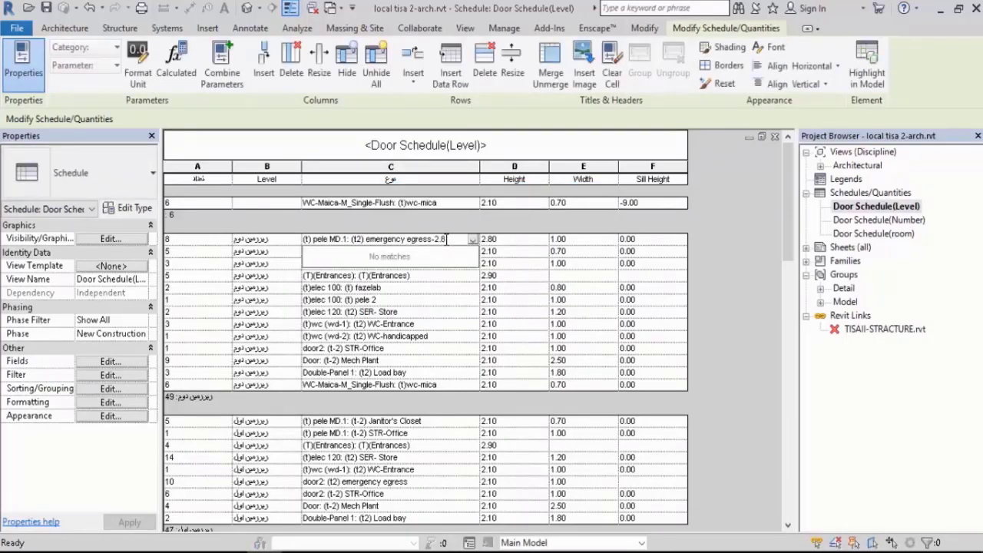
key("Escape")
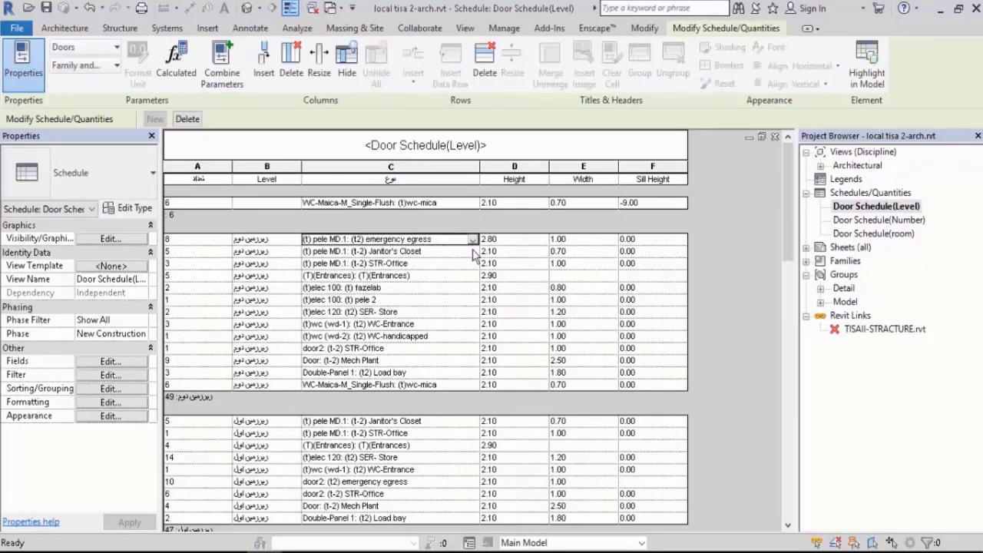
key("Down")
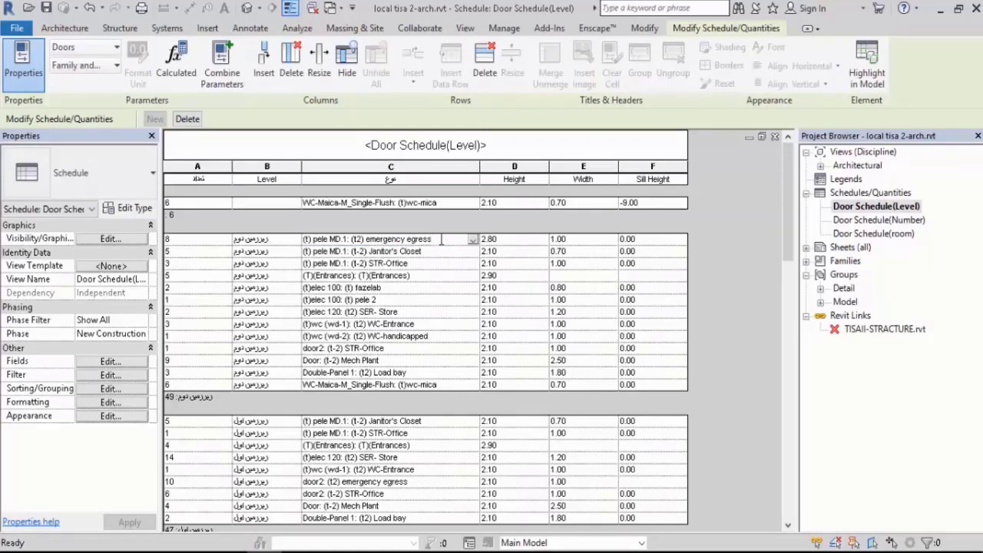
- Set the emergency egress door type's height back to 2.1 and accept the change for all its elements
left_click(507, 240)
left_click(509, 246)
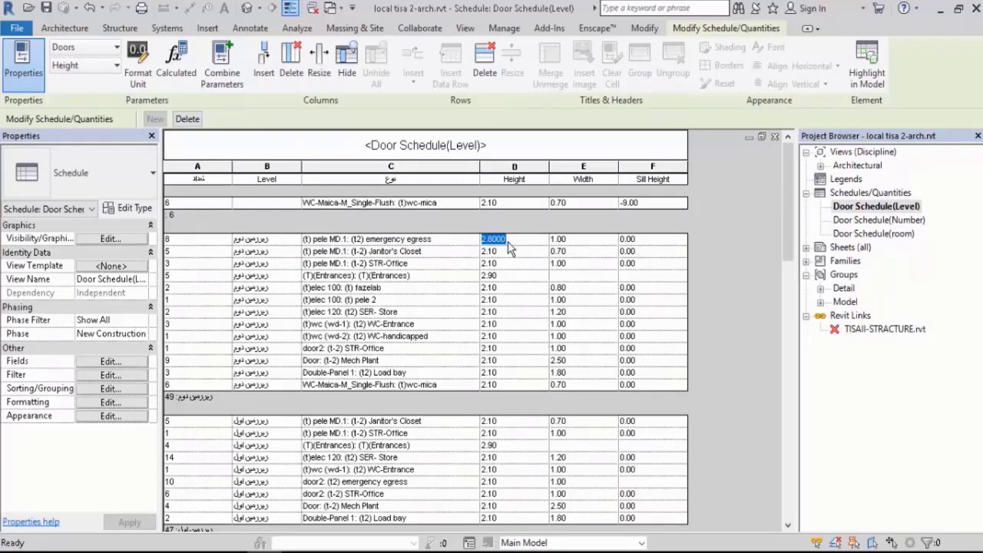
type("2.1")
key("Return")
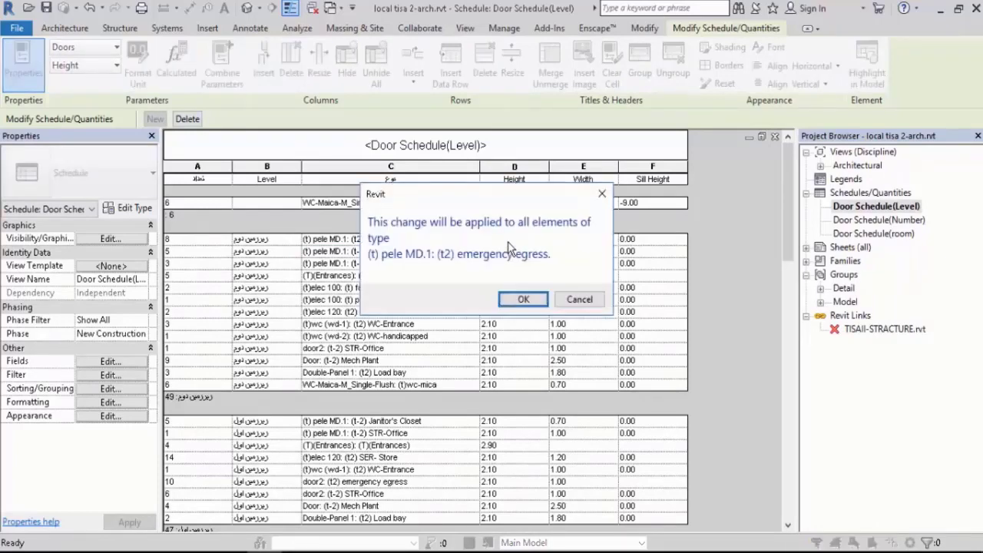
key("Return")
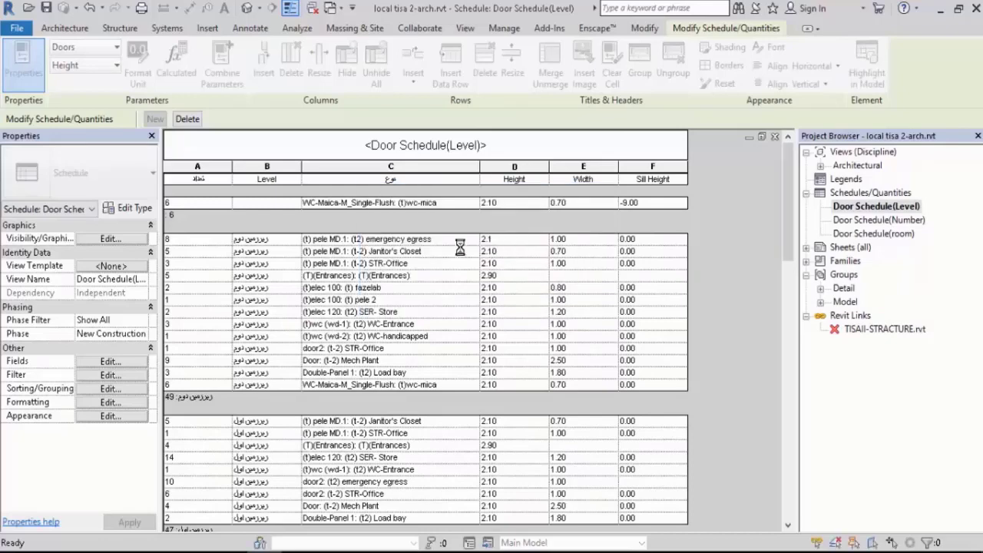
- Highlight the زیرزمین دوم group's Door: (t-2) Mech Plant doors in the 3D model and temporarily isolate them
left_click(579, 301)
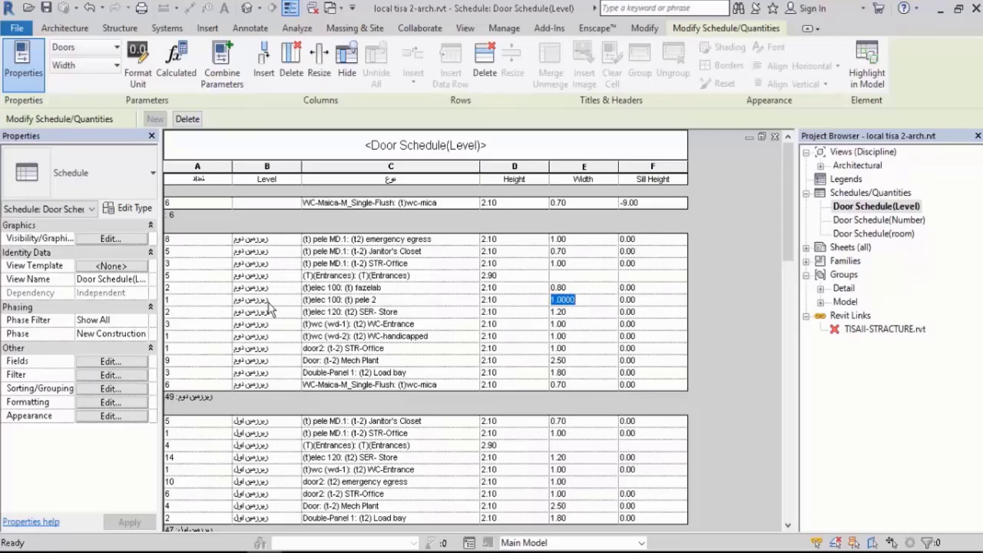
left_click(398, 360)
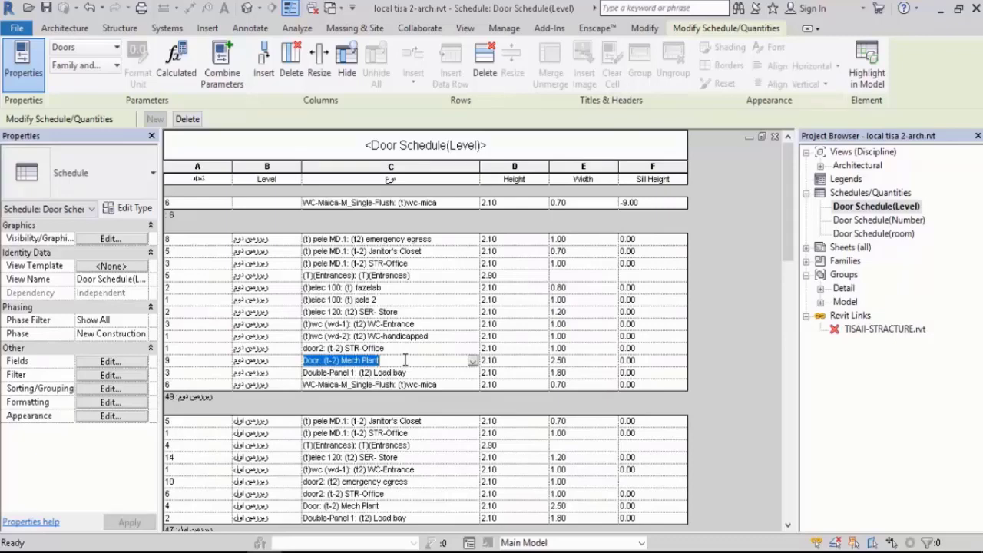
left_click(866, 73)
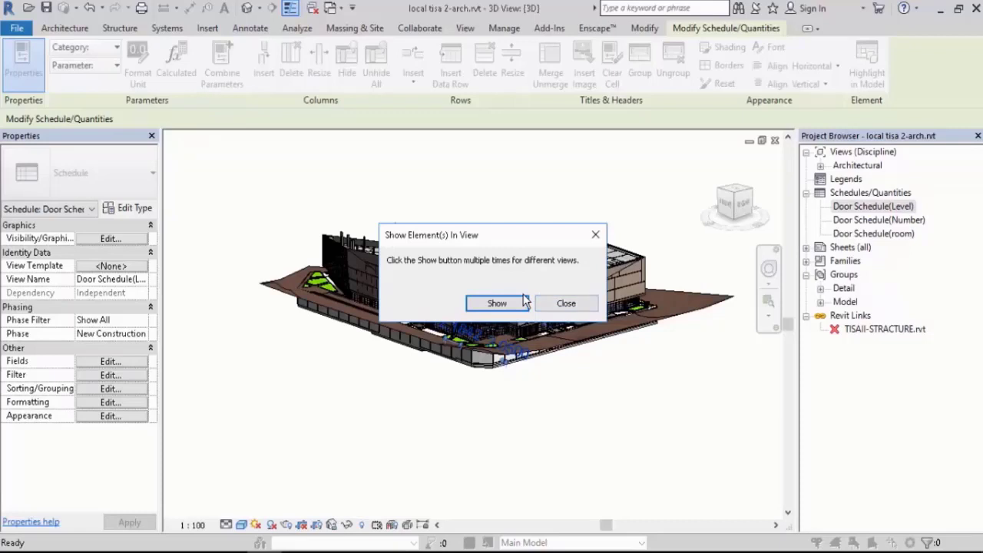
left_click(572, 306)
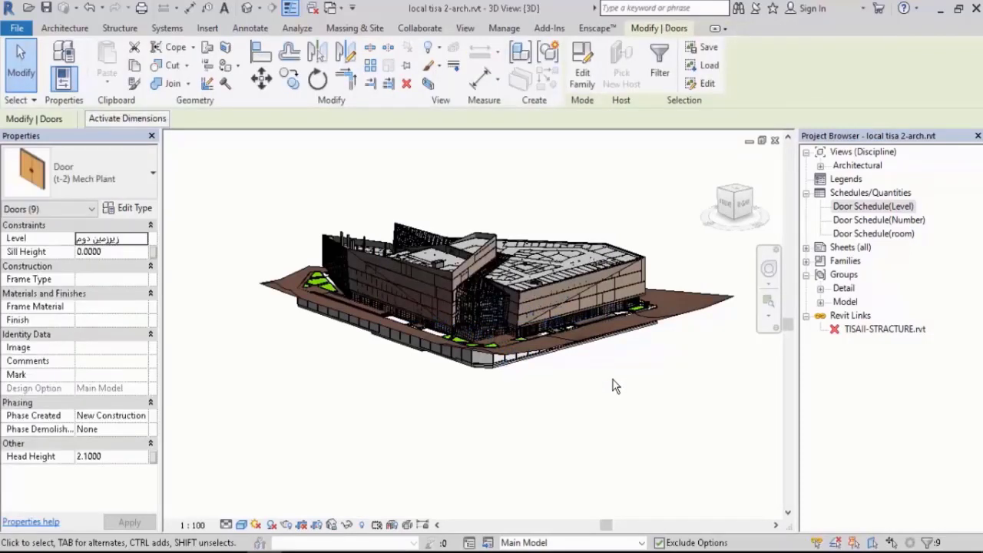
key("h")
key("i")
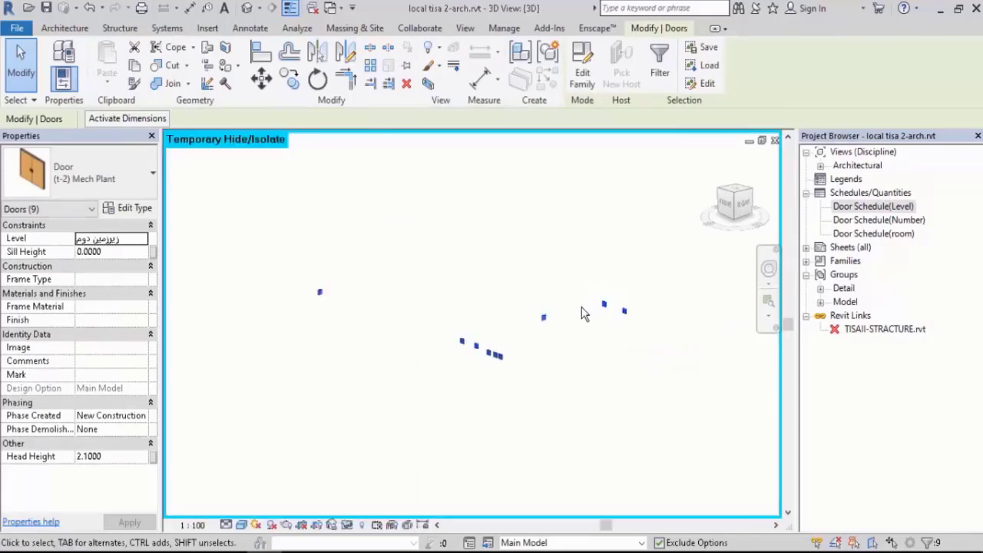
- Select the outlying pair of isolated doors in the 3D view and filter the selection to the Doors category
left_click(585, 372)
left_click_drag(637, 261, 570, 390)
left_click(612, 377)
left_click_drag(588, 301, 637, 335)
left_click(581, 65)
left_click(791, 187)
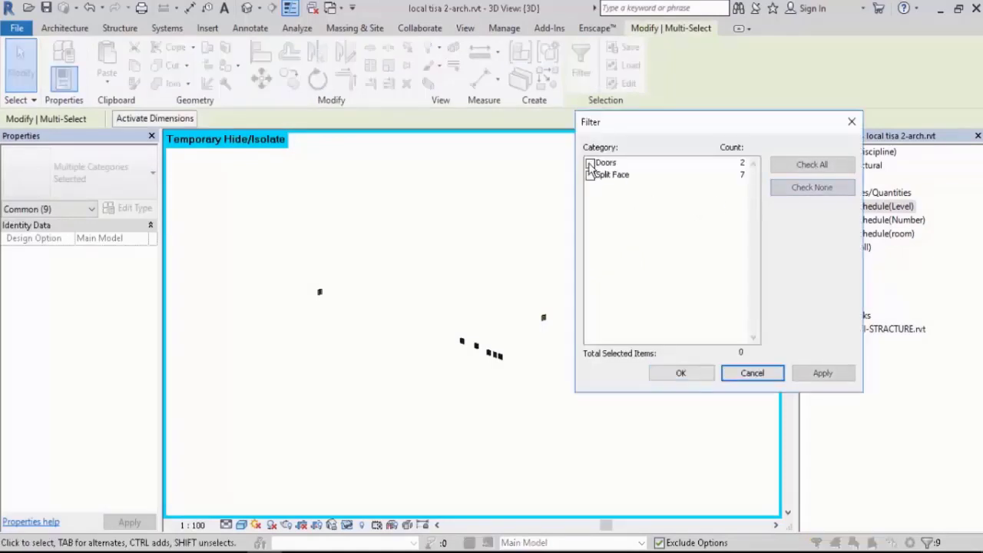
left_click(589, 163)
left_click(681, 376)
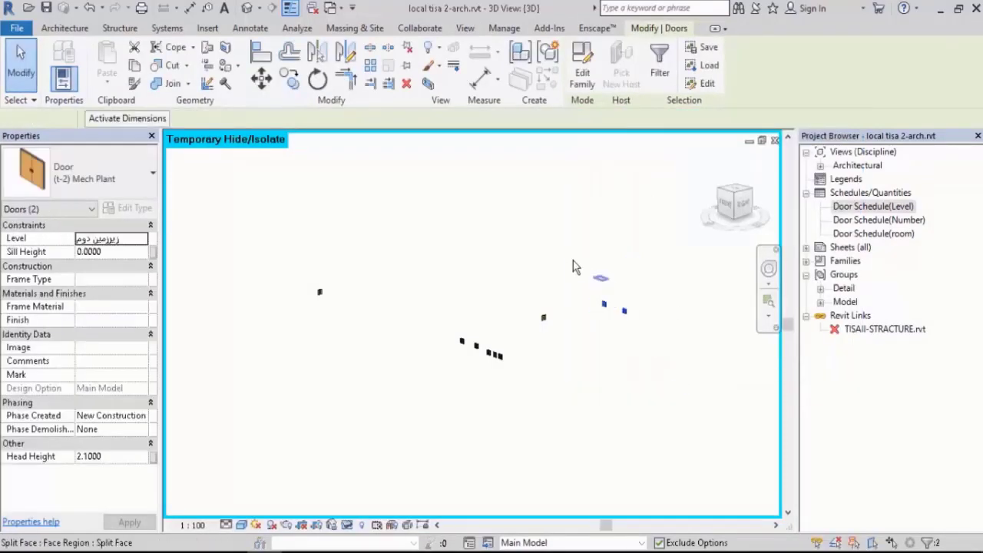
- View the type properties of the two selected Mech Plant doors, then return to Door Schedule(Level) by closing the 3D view
left_click(100, 166)
left_click(132, 192)
left_click(130, 207)
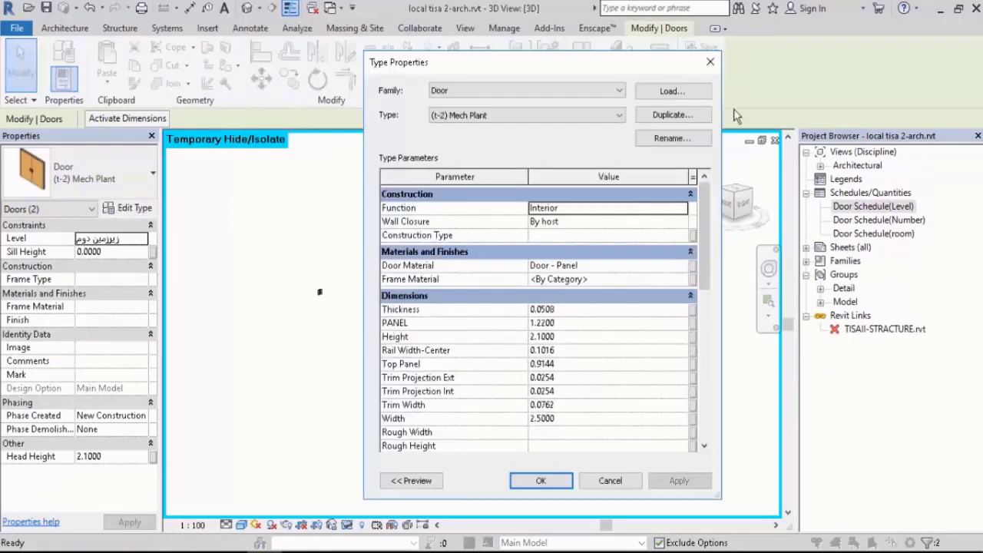
left_click(716, 48)
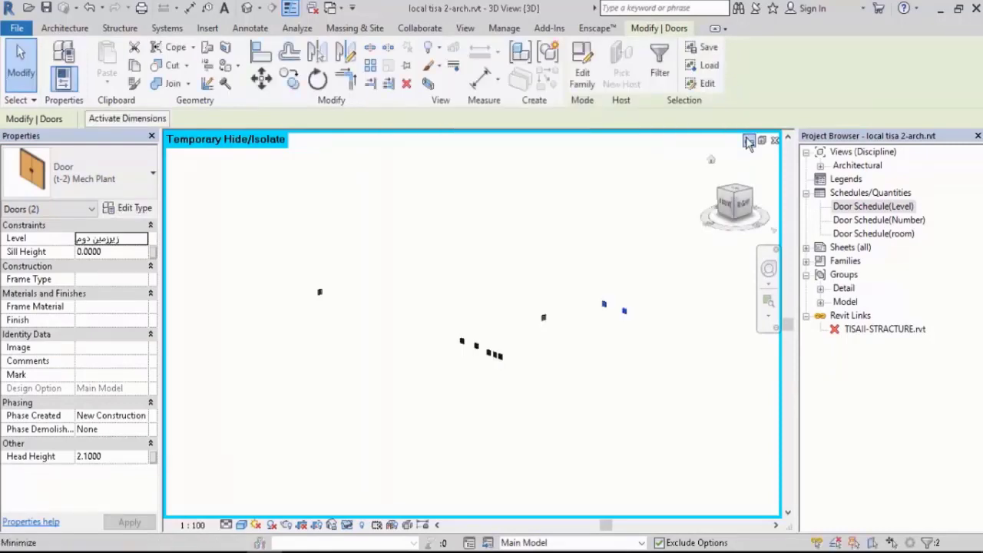
left_click(775, 140)
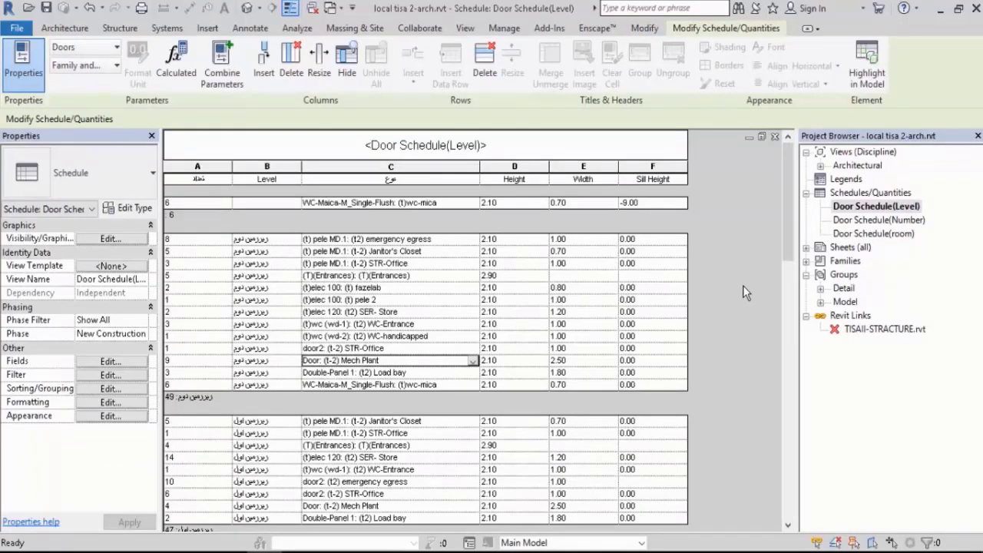
- Highlight the (T)(Entrances) doors with the empty width from the زیرزمین دوم group in the model, searching closed views for them
left_click(563, 277)
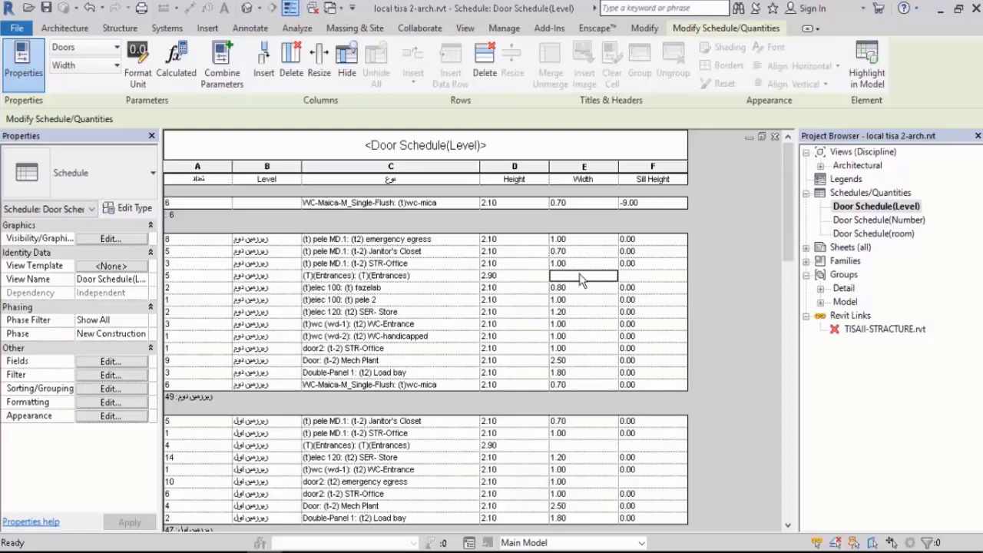
left_click(866, 69)
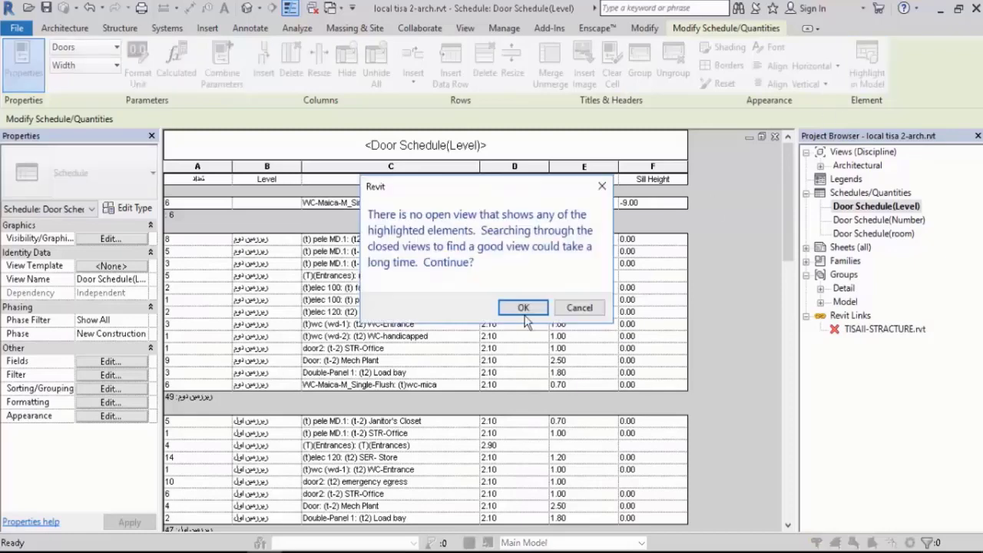
left_click(526, 310)
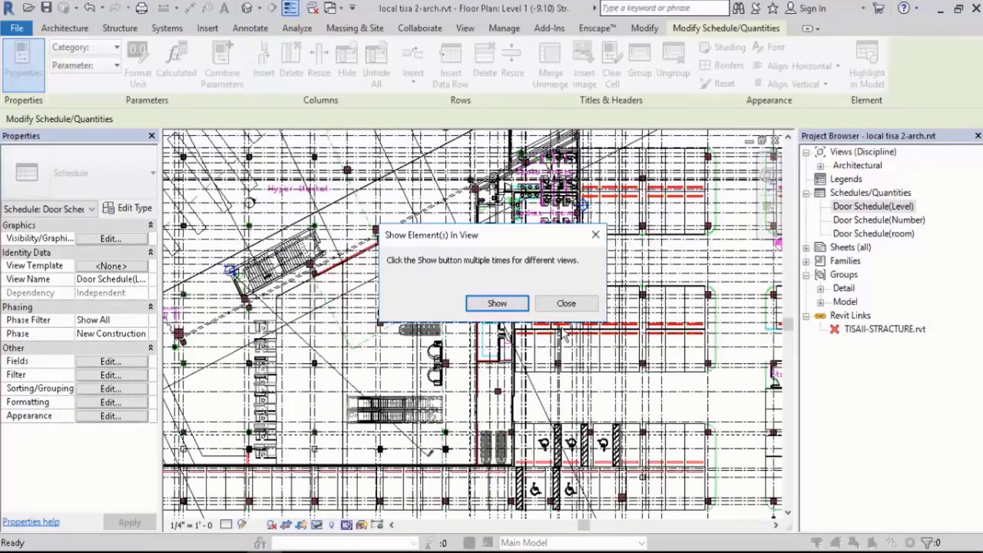
left_click(568, 304)
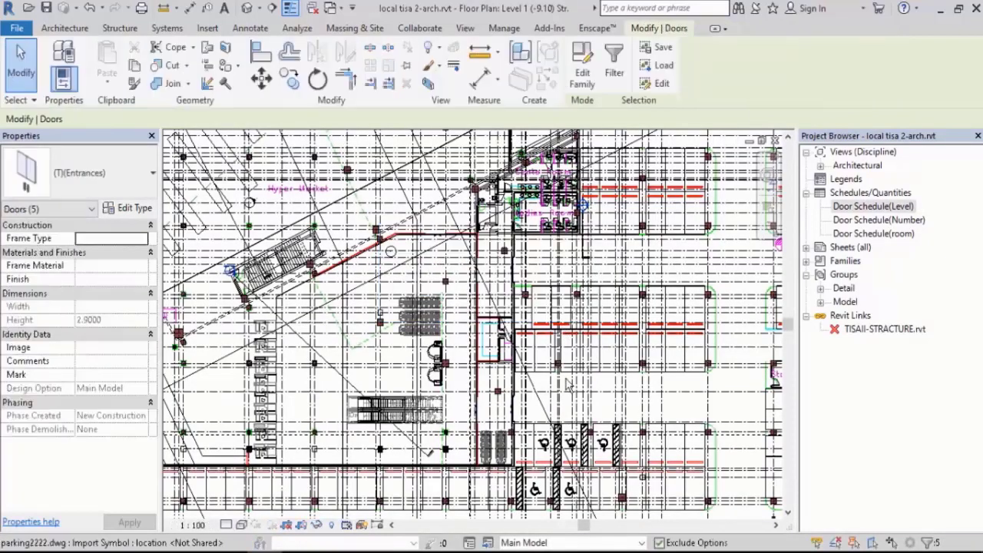
- Temporarily isolate the highlighted entrance doors in the floor plan, inspect them and reset the temporary isolation
key("h")
key("i")
scroll(535, 308, "up", 5)
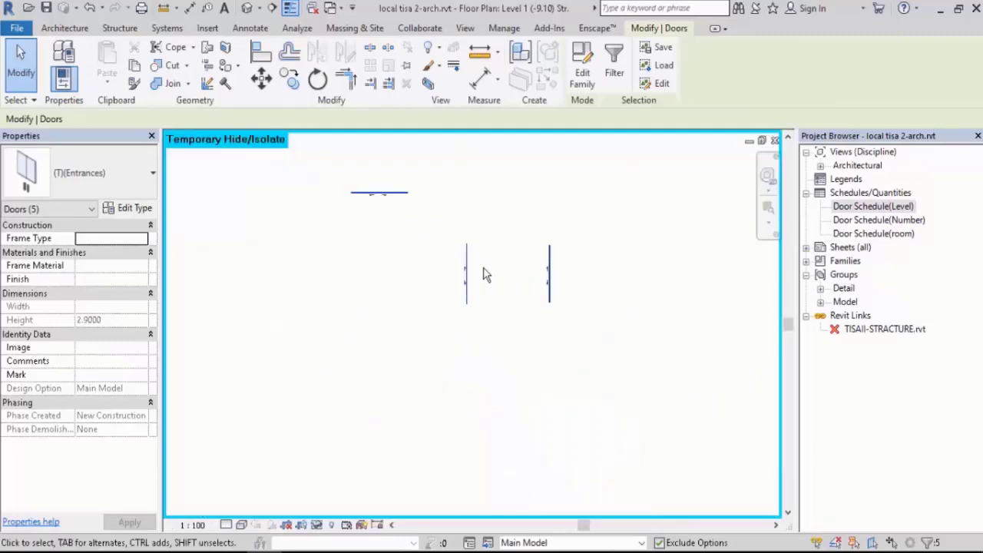
scroll(472, 275, "down", 5)
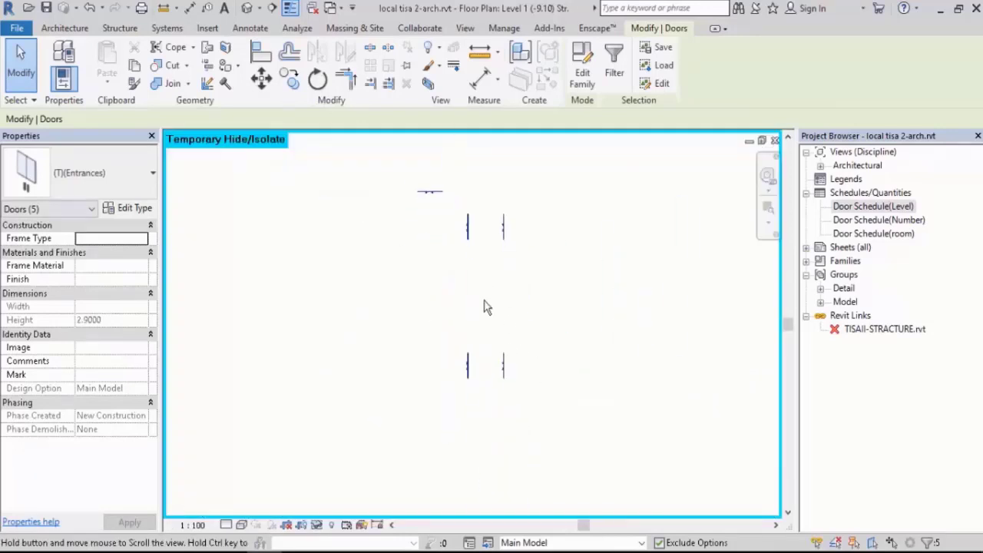
middle_click_drag(536, 280, 534, 293)
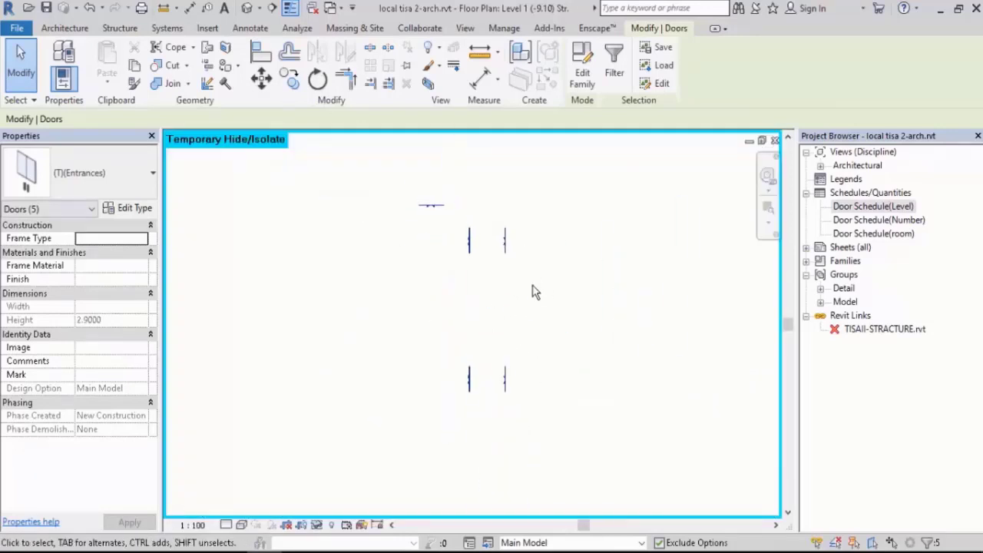
left_click(317, 525)
left_click(334, 509)
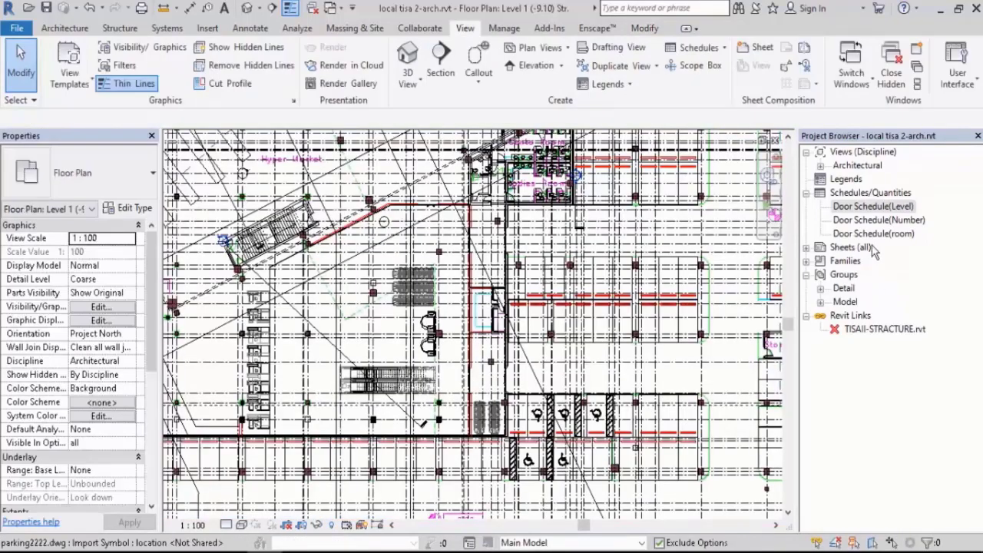
- Reopen Door Schedule(Level) and add Width, ascending, as the third sorting level after Family and Type
double_click(870, 207)
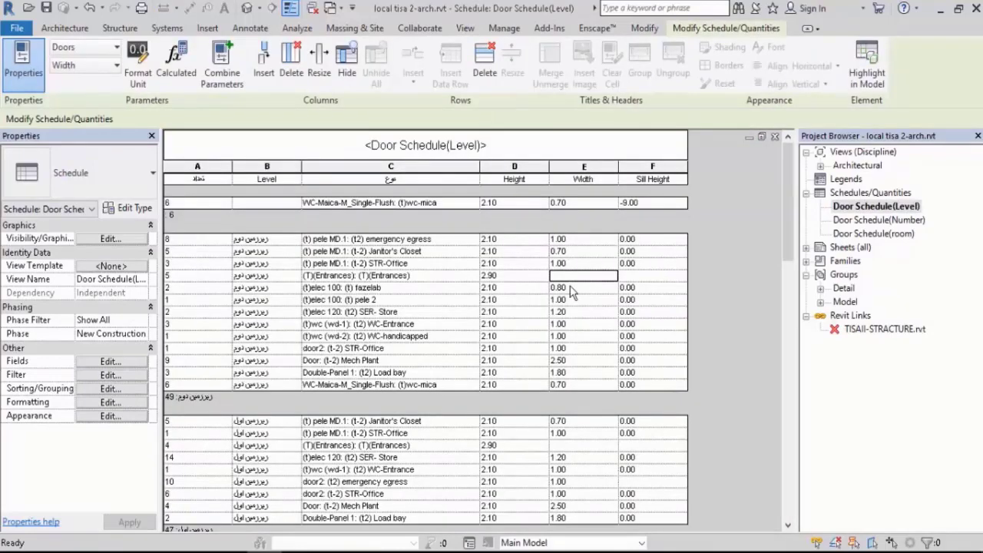
scroll(664, 307, "down", 4)
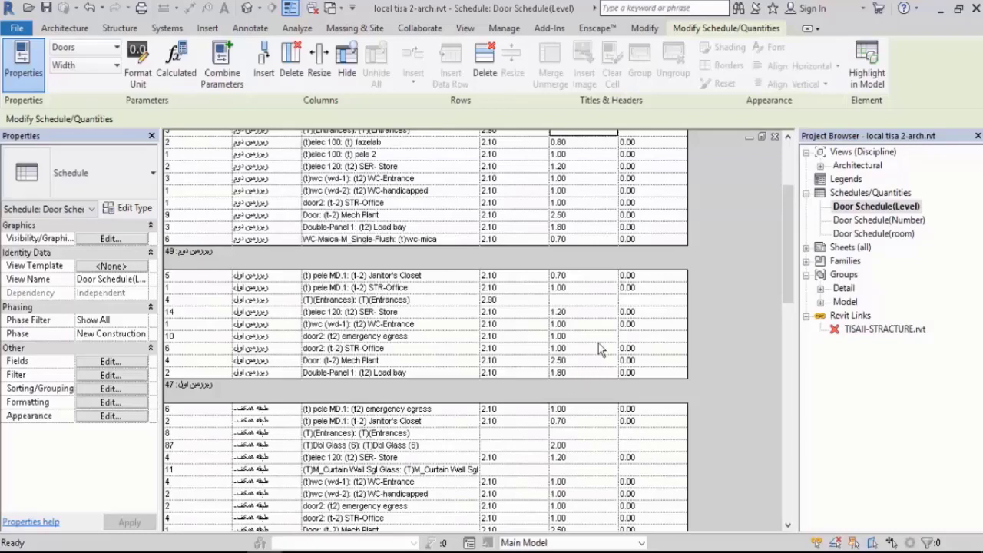
scroll(598, 327, "up", 3)
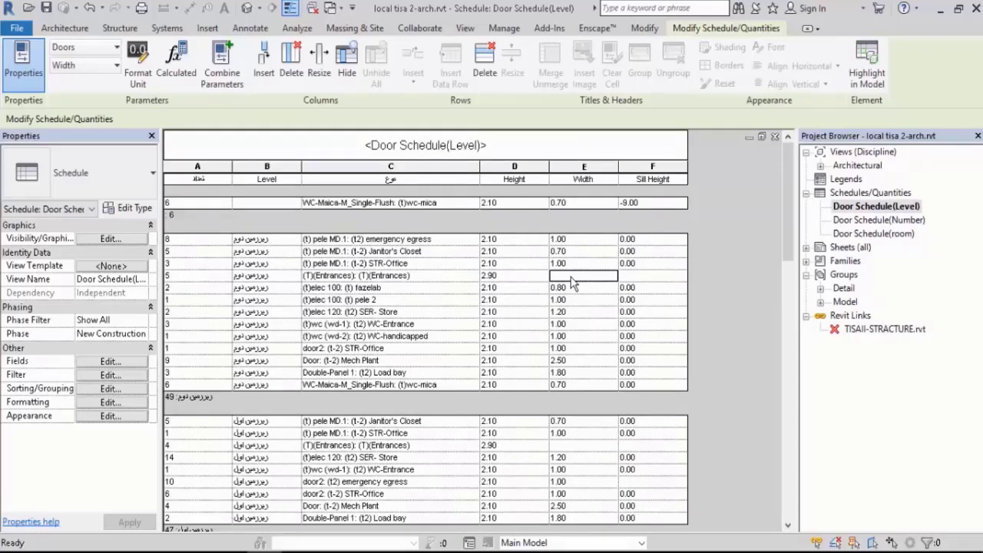
left_click(107, 389)
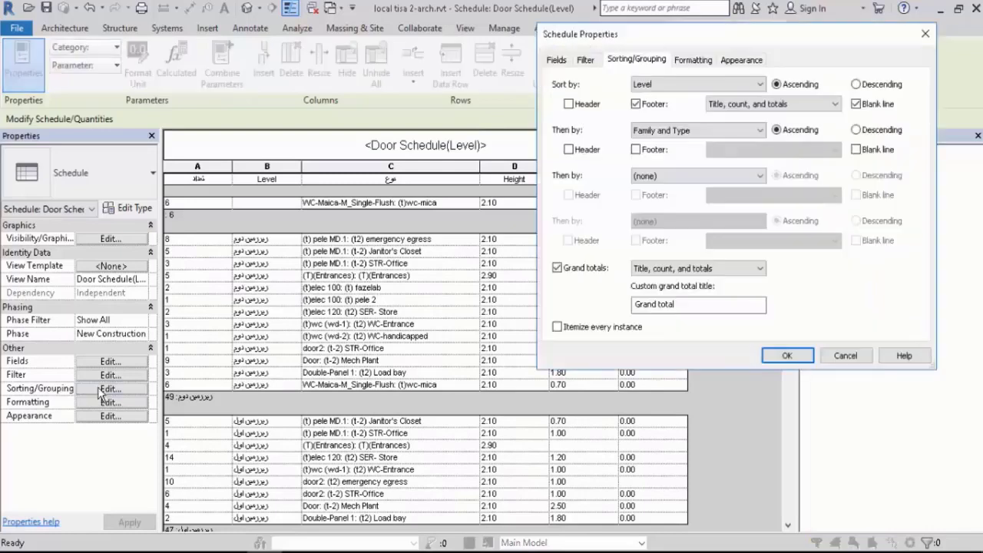
left_click(657, 177)
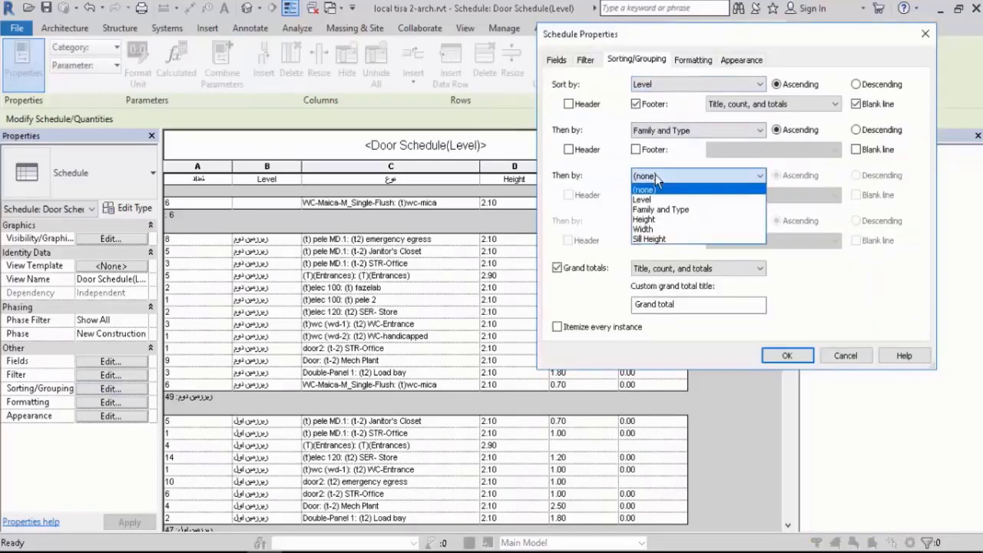
left_click(652, 229)
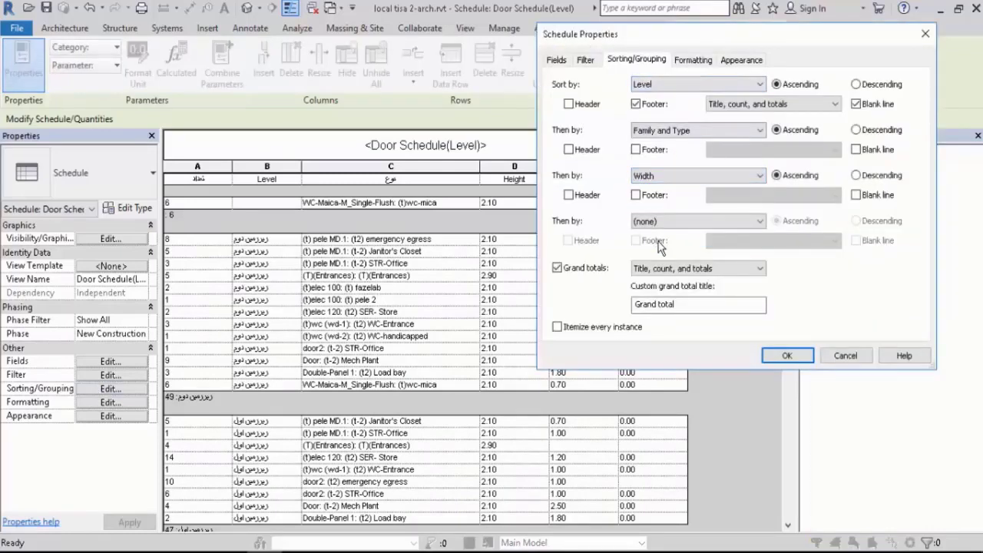
left_click(784, 356)
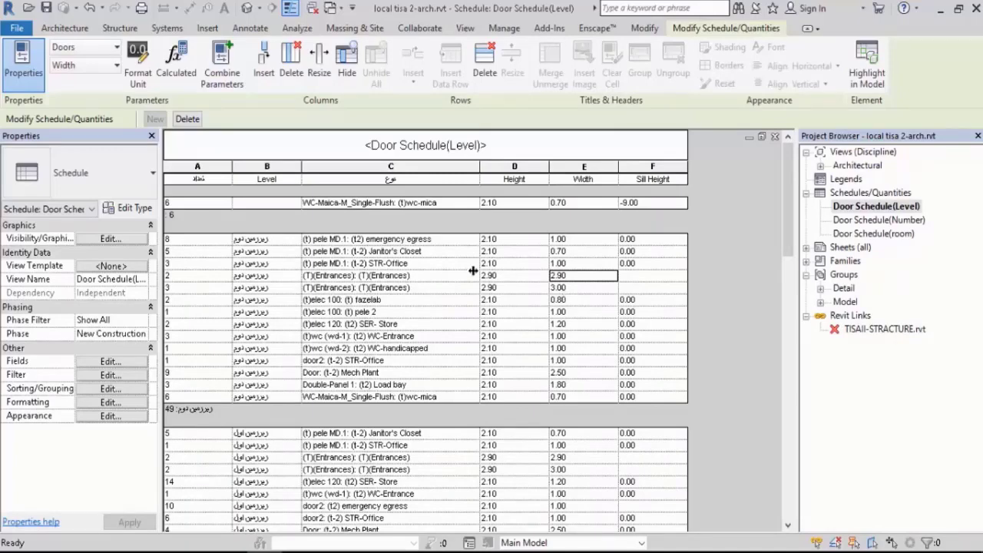
left_click(111, 389)
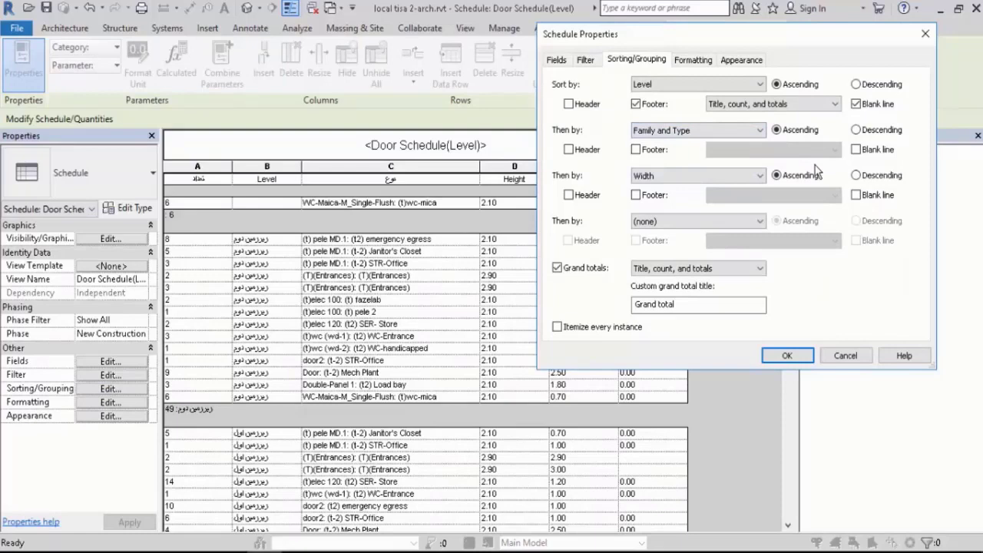
left_click(846, 356)
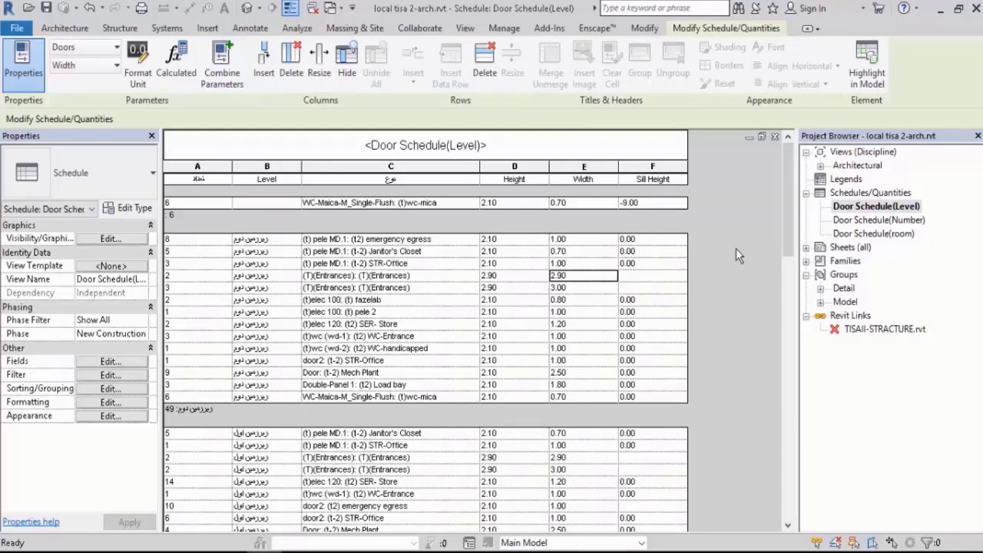
left_click(820, 167)
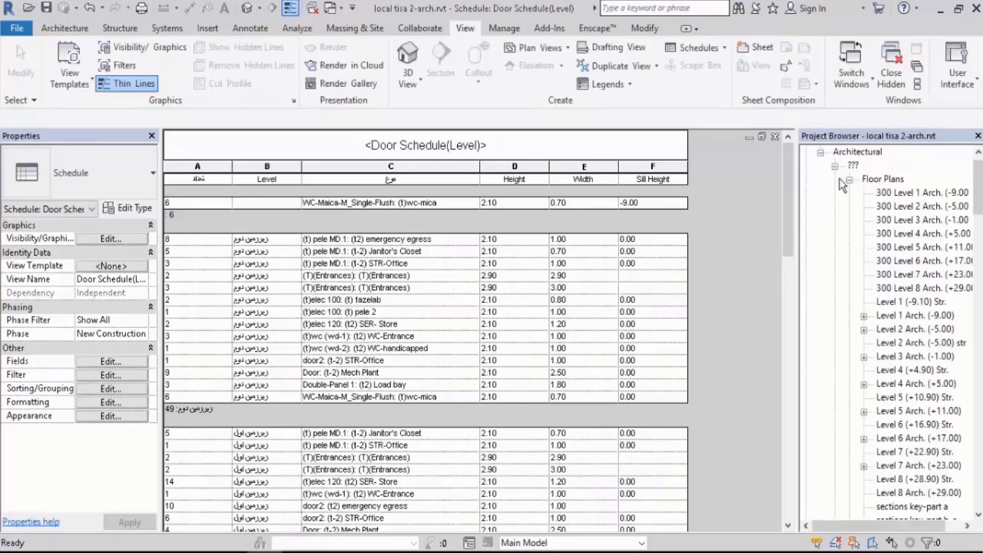
left_click(821, 152)
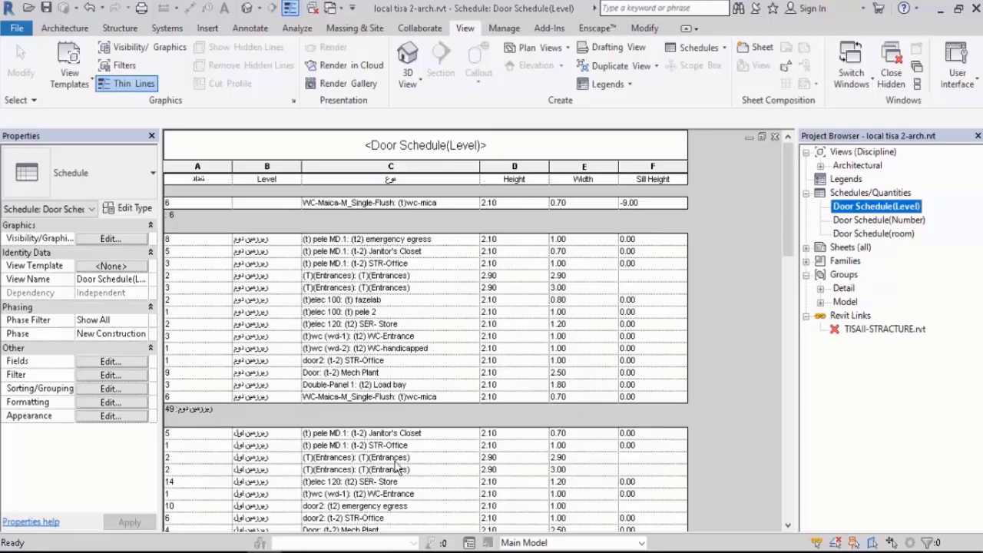
- Switch to architecture-tisa kish2.pdf in Adobe Reader and examine the W.D.1 wooden door type on page 106 up close
mouse_move(194, 552)
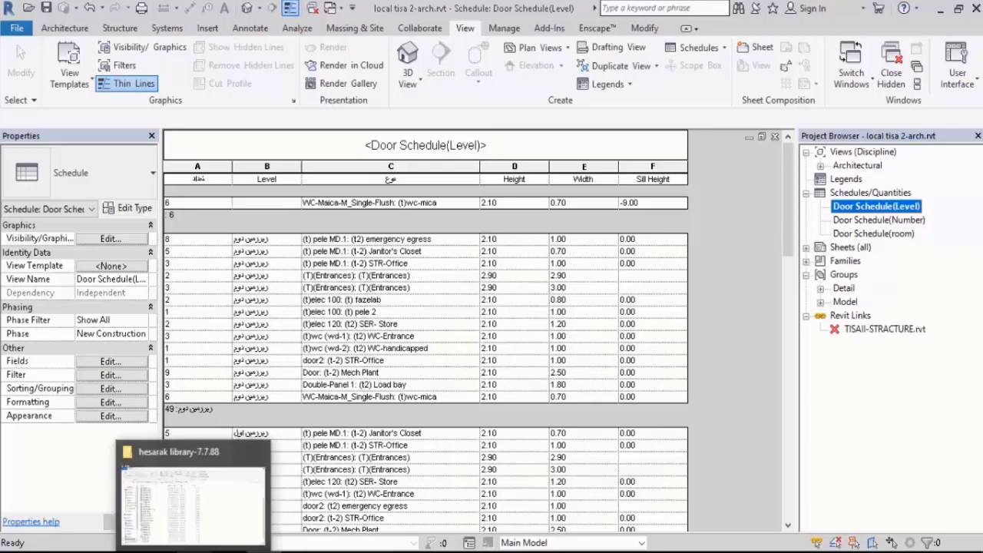
left_click(194, 552)
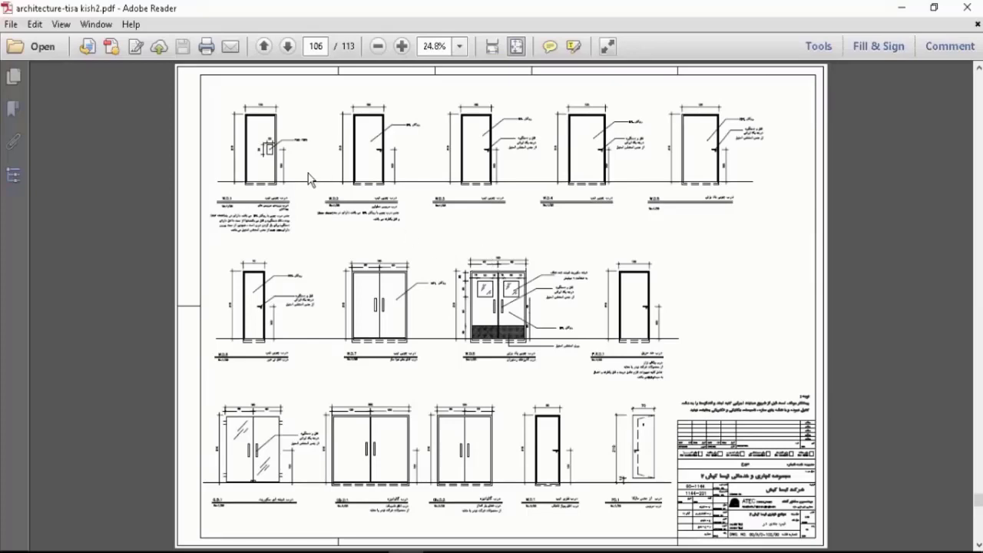
scroll(266, 109, "up", 2, "ctrl")
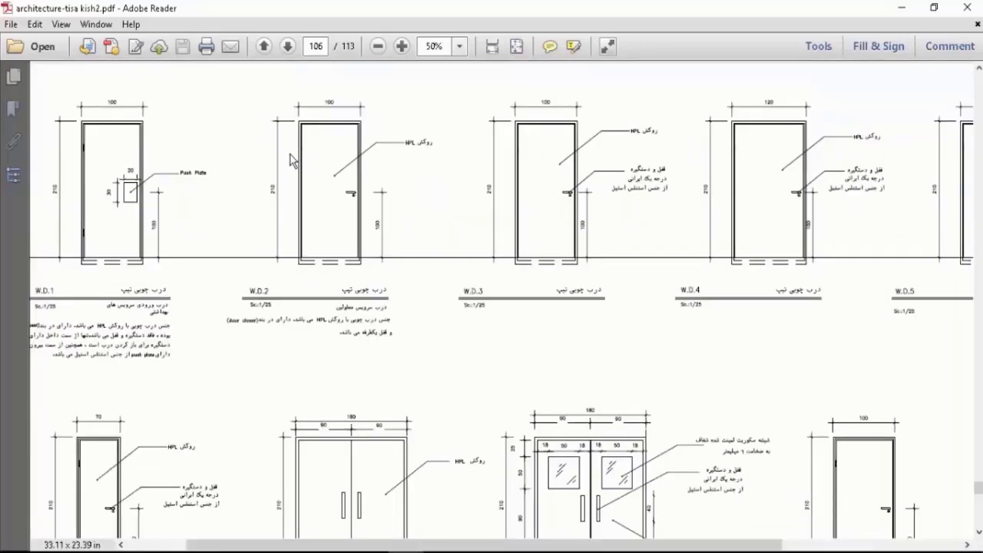
scroll(214, 280, "left", 3)
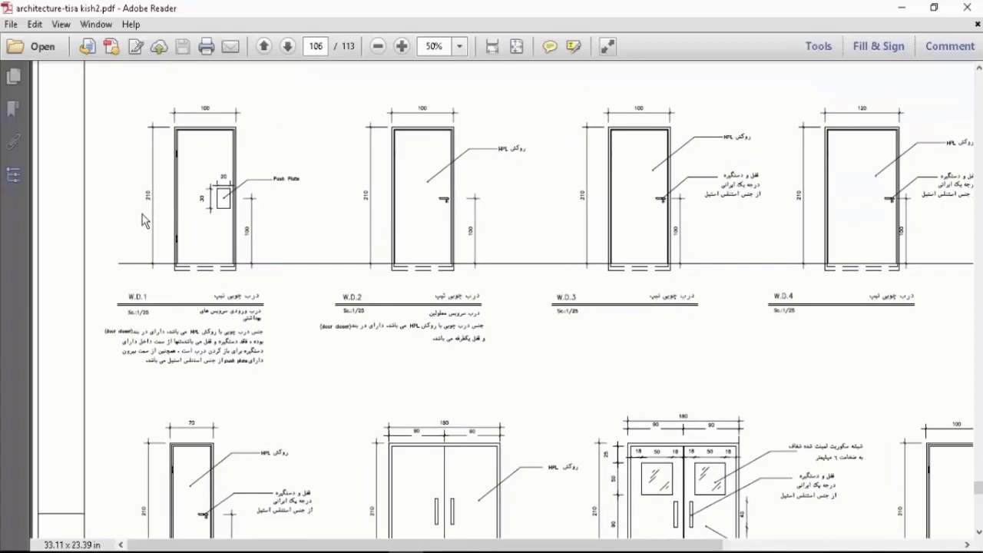
scroll(142, 214, "up", 2, "ctrl")
scroll(190, 334, "up", 1)
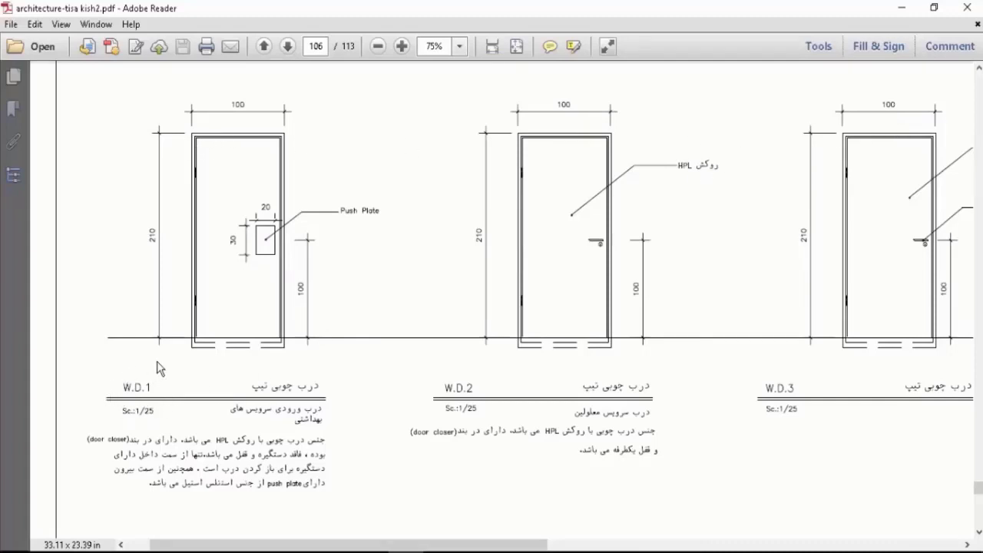
- Examine the codes and dimensions of the remaining door types on the sheet, including G.D.1, Glv.D.1, Glv.D.2, M.D.1 and PD.1
scroll(472, 407, "down", 4)
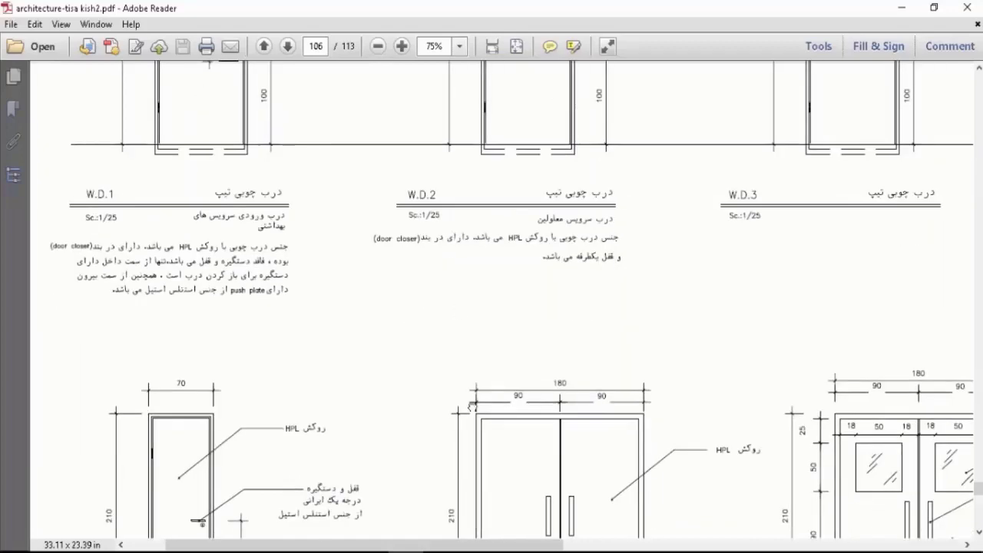
scroll(472, 407, "down", 12)
scroll(453, 387, "right", 6)
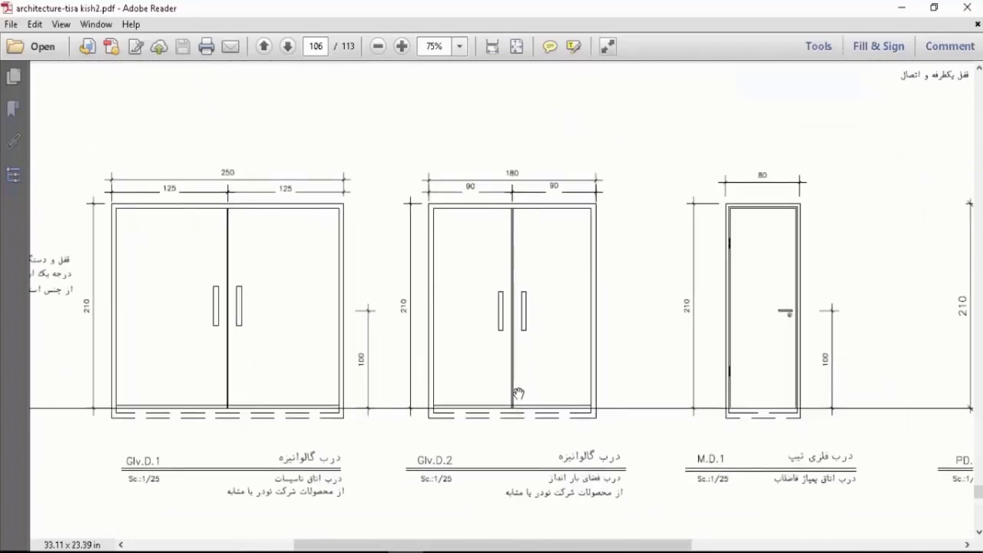
scroll(468, 396, "down", 2)
left_click_drag(341, 408, 623, 370)
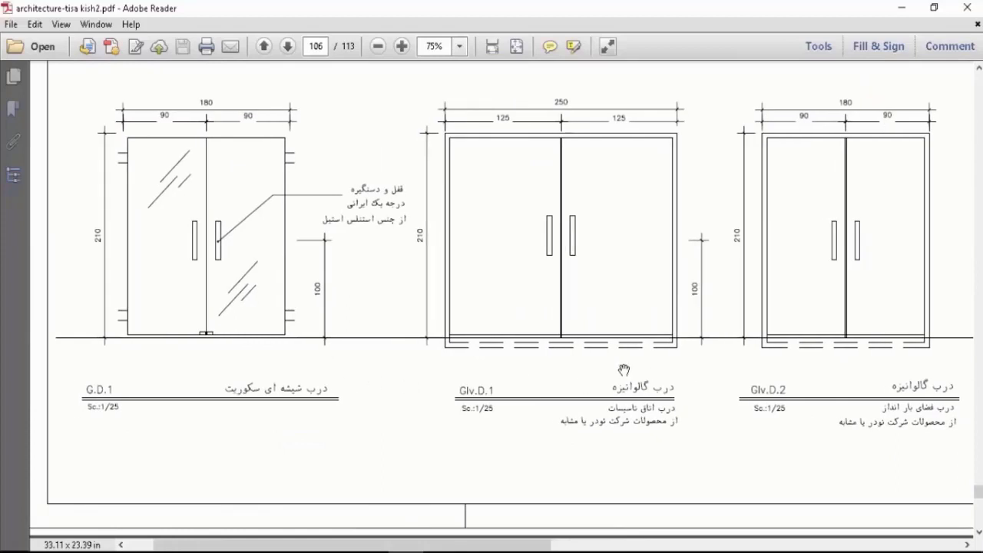
left_click_drag(537, 388, 652, 383)
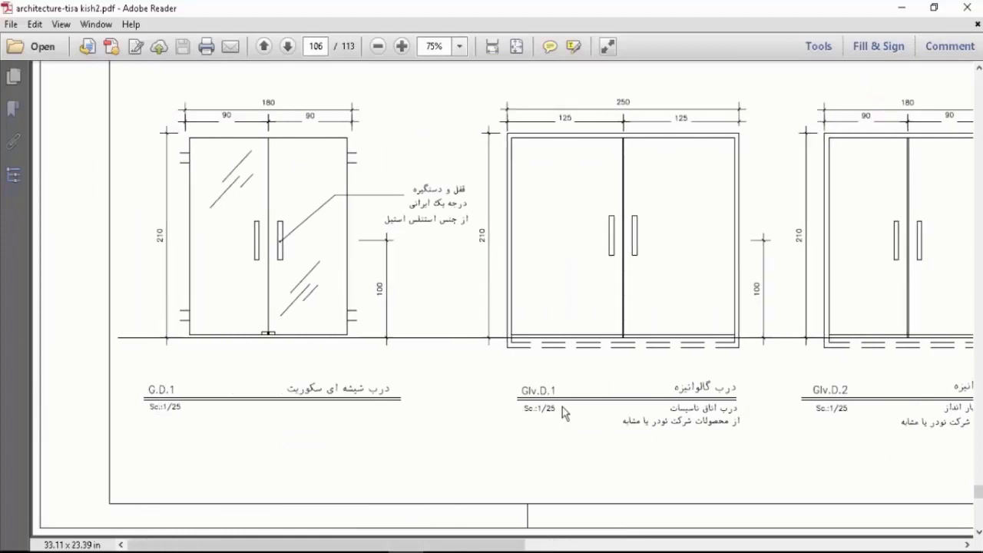
scroll(522, 399, "right", 3)
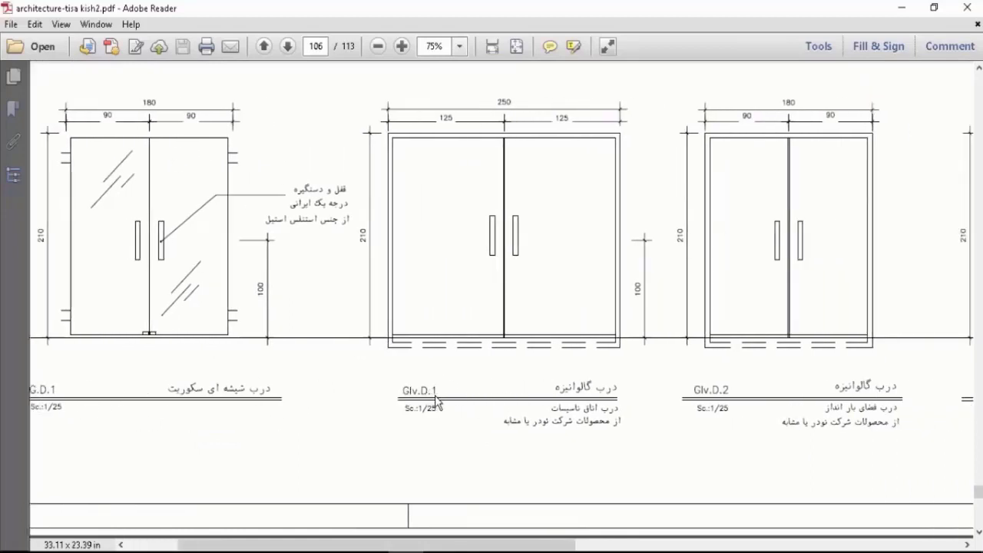
scroll(592, 403, "right", 10)
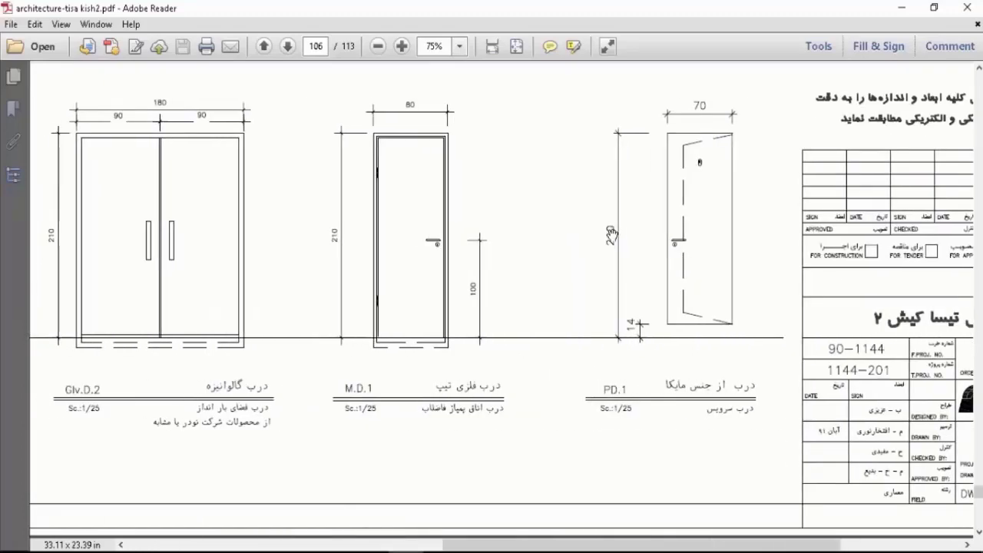
scroll(598, 315, "up", 3)
scroll(598, 315, "up", 3)
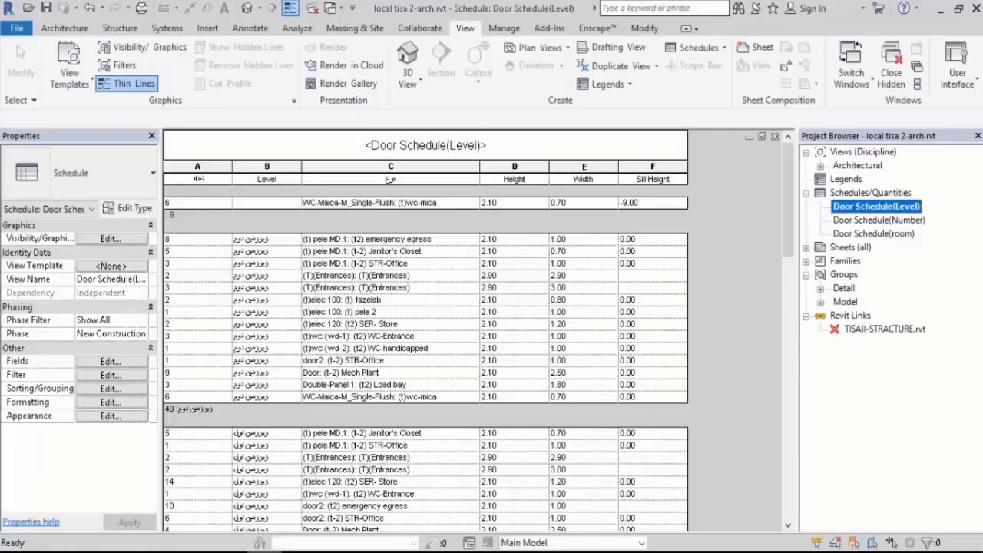
- Switch back to Revit and open the architectural floor plan 300 Level 1 Arch. (-9.00)
left_click(856, 166)
double_click(857, 167)
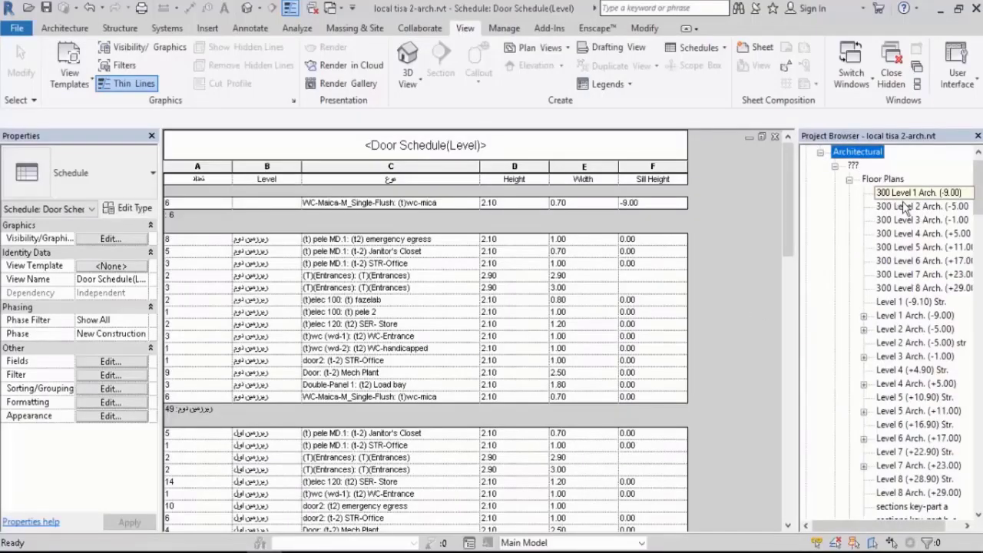
left_click(902, 193)
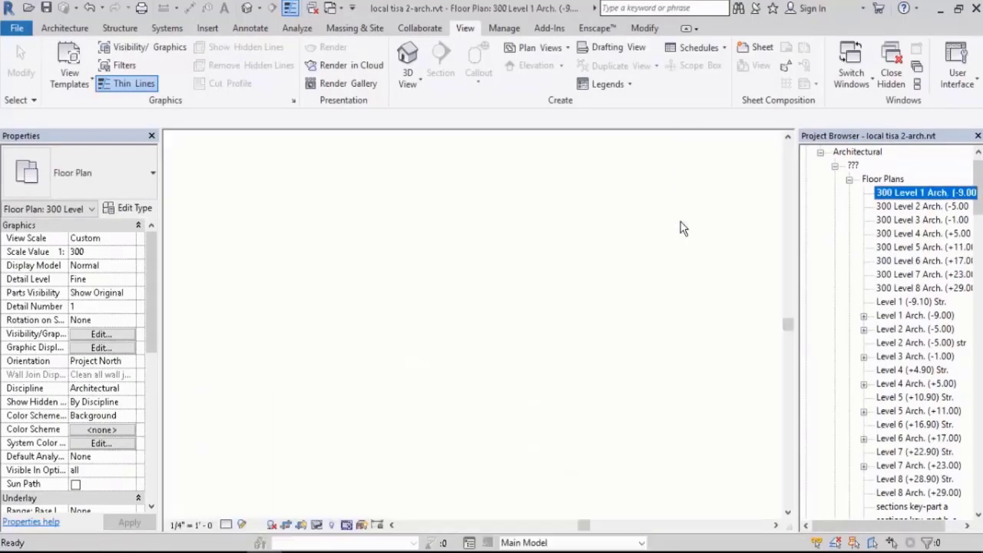
- Check the Model entry in the type properties of the double Mech Plant door beside the parking bays, leaving the type unchanged
scroll(626, 287, "up", 10)
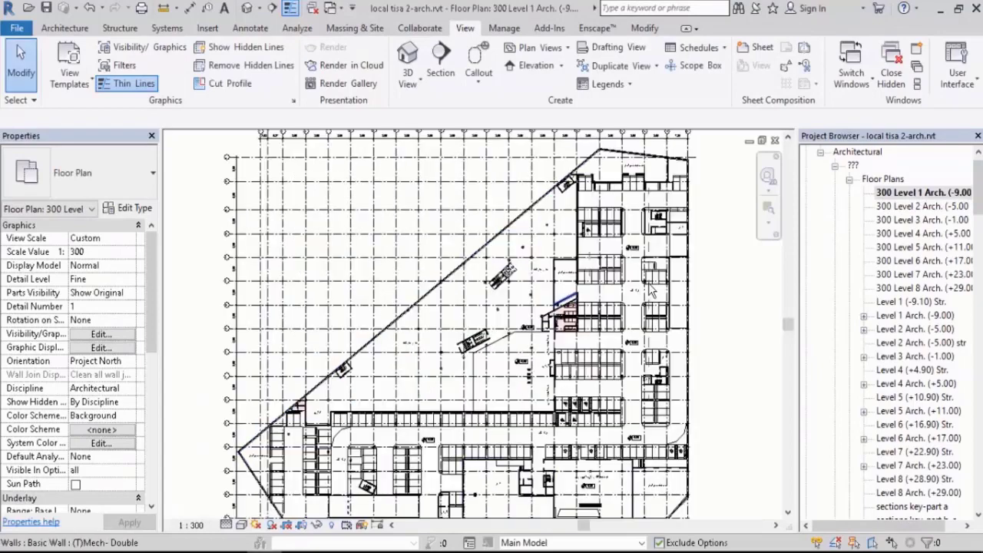
scroll(518, 292, "up", 4)
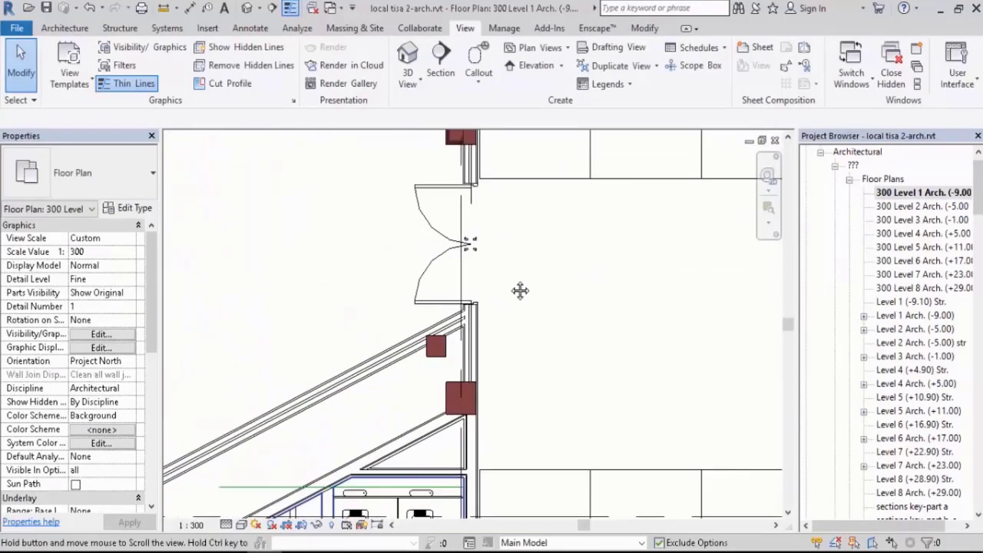
left_click(446, 231)
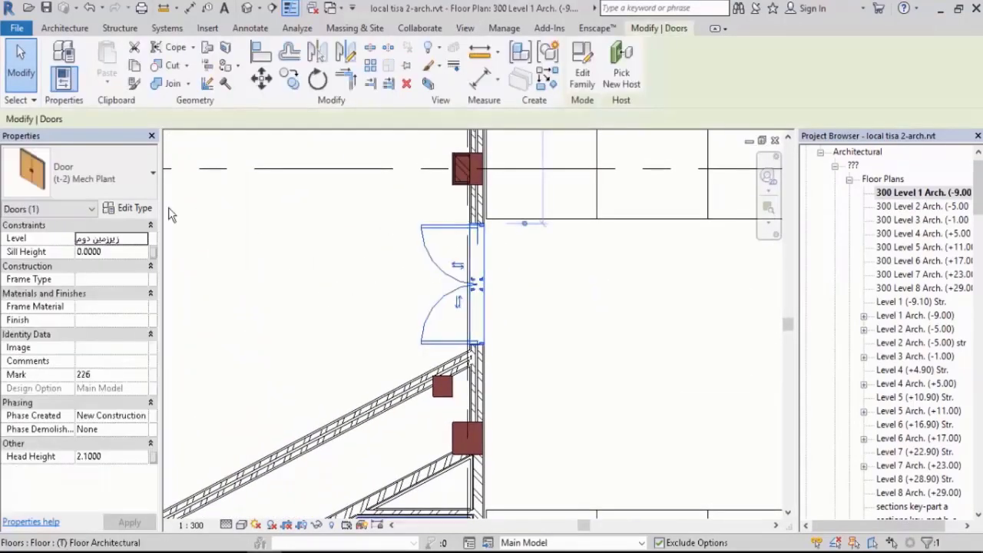
left_click(134, 208)
left_click_drag(704, 247, 708, 355)
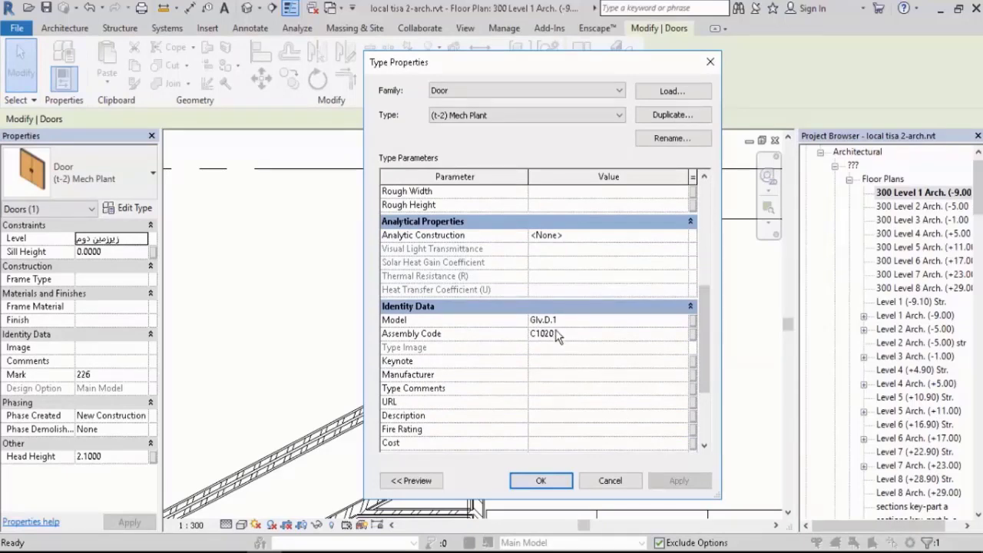
left_click(610, 480)
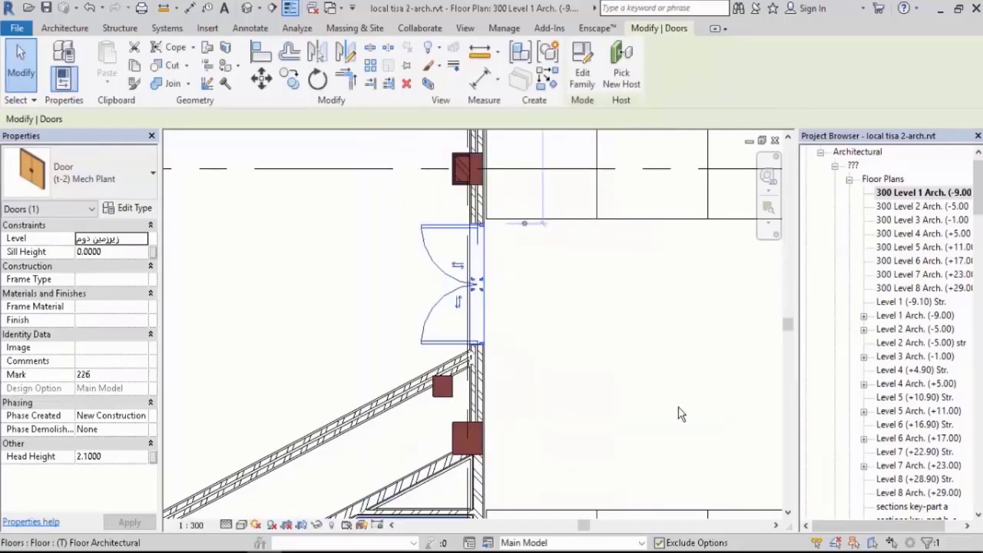
- Open Door Schedule(Number) and add the Model field after Sill Height in the scheduled fields
left_click_drag(979, 214, 977, 178)
left_click(820, 165)
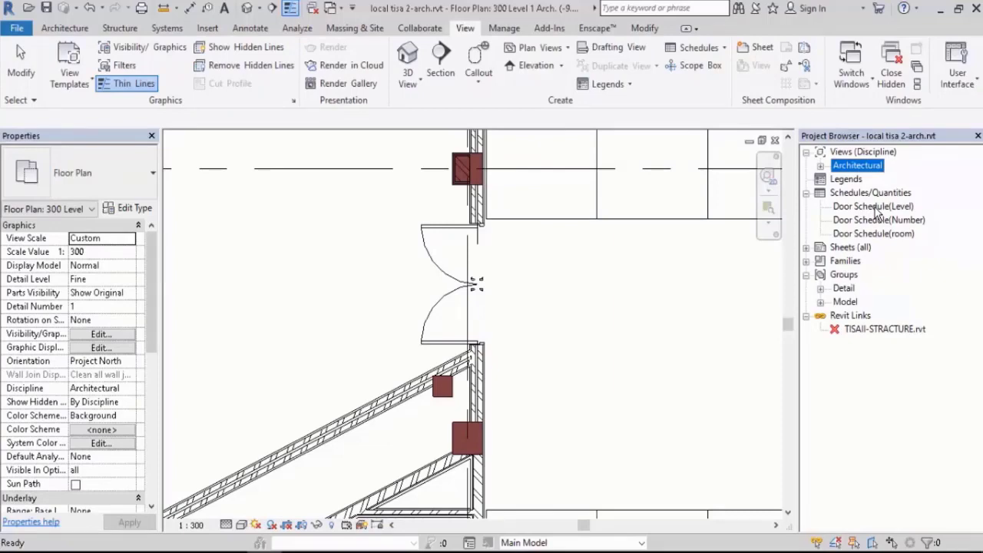
double_click(879, 220)
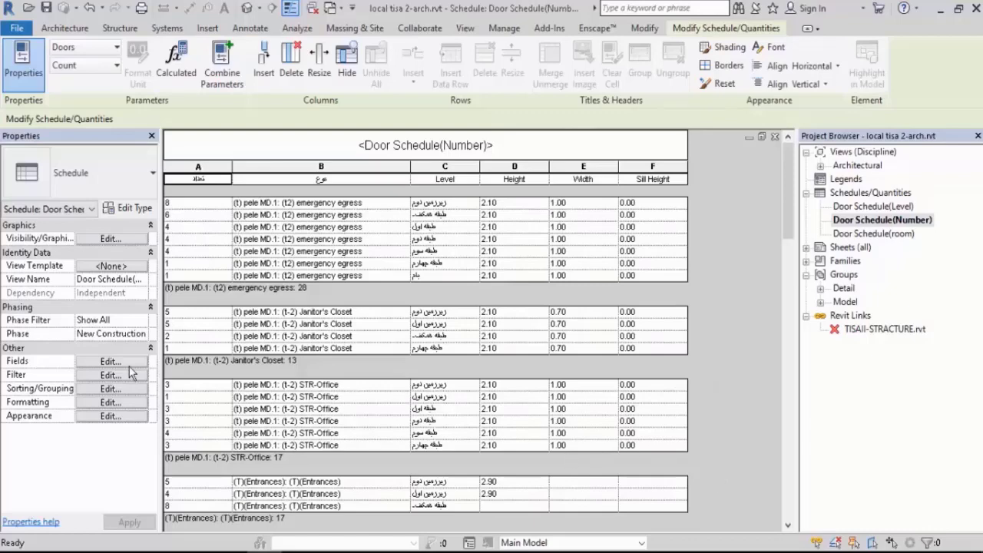
left_click(114, 362)
left_click_drag(654, 41, 413, 43)
scroll(483, 187, "down", 4)
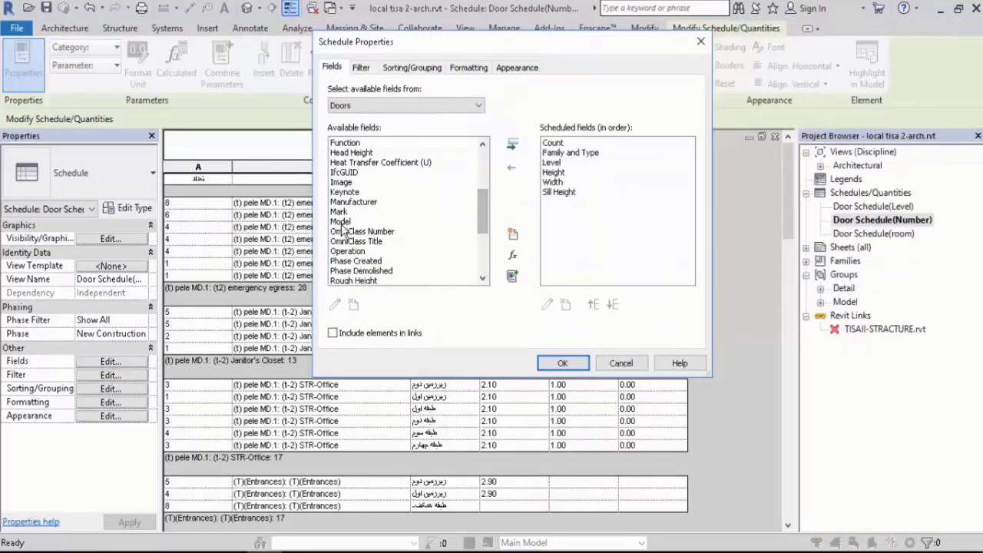
left_click(342, 221)
left_click(512, 145)
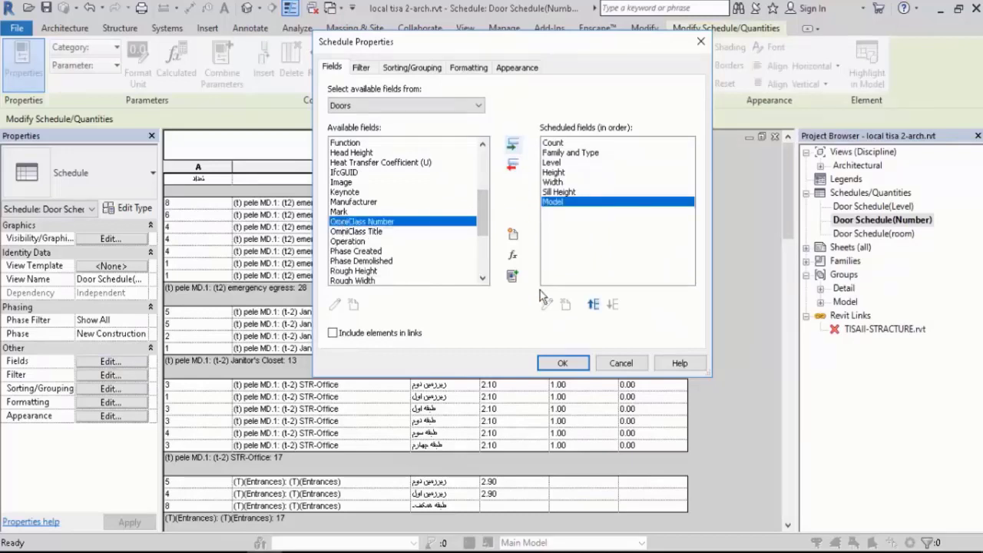
left_click(556, 364)
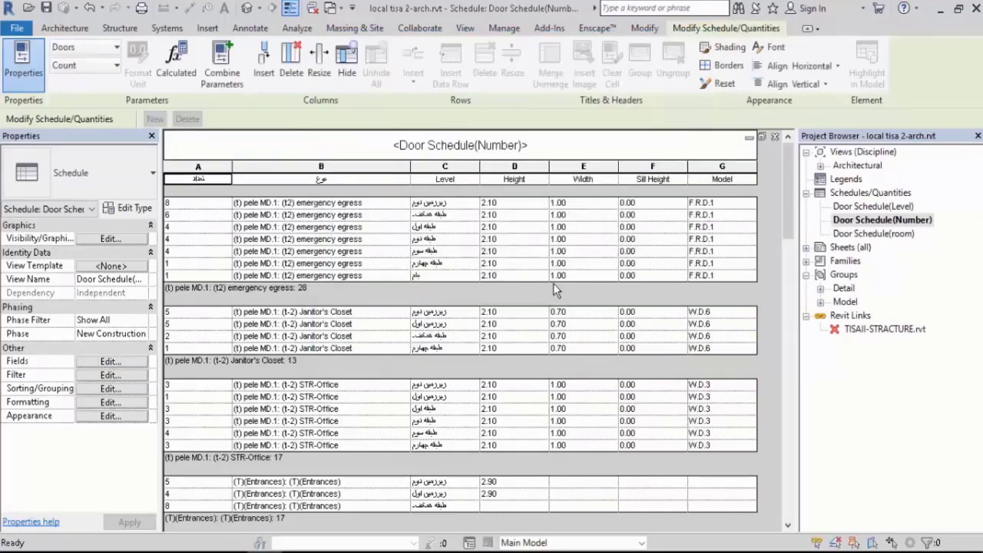
- Check the Model codes of the door type groups in the schedule for missing entries
scroll(553, 284, "down", 3)
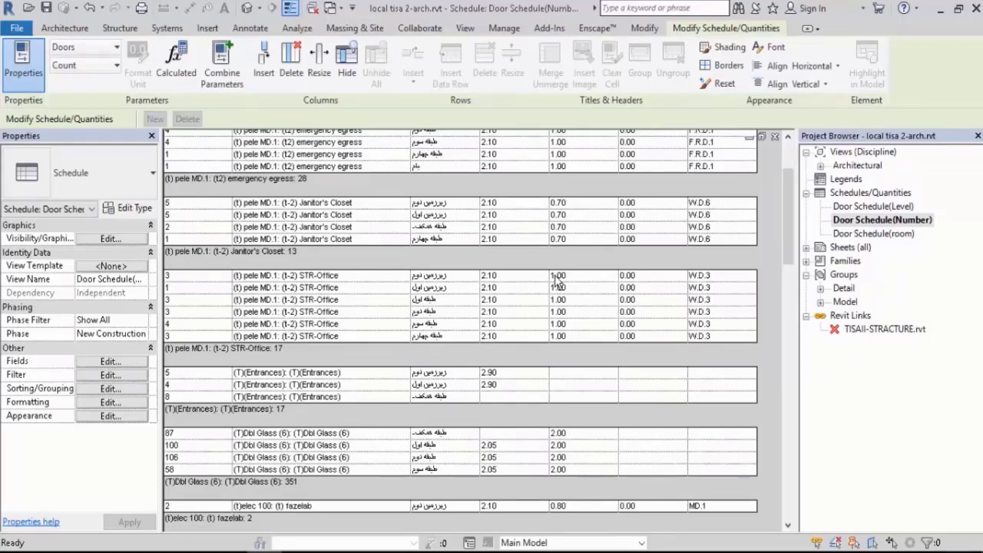
scroll(558, 283, "down", 2)
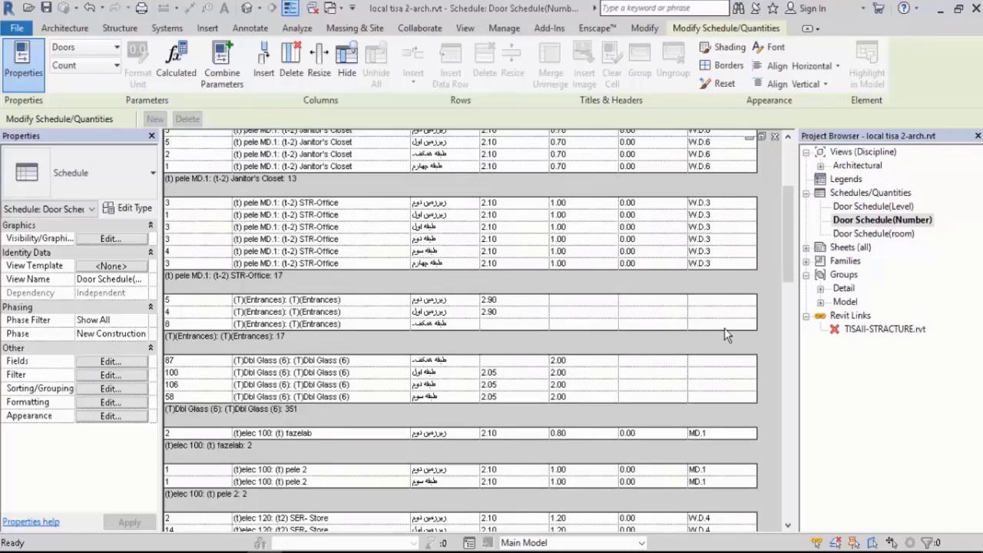
scroll(725, 328, "down", 10)
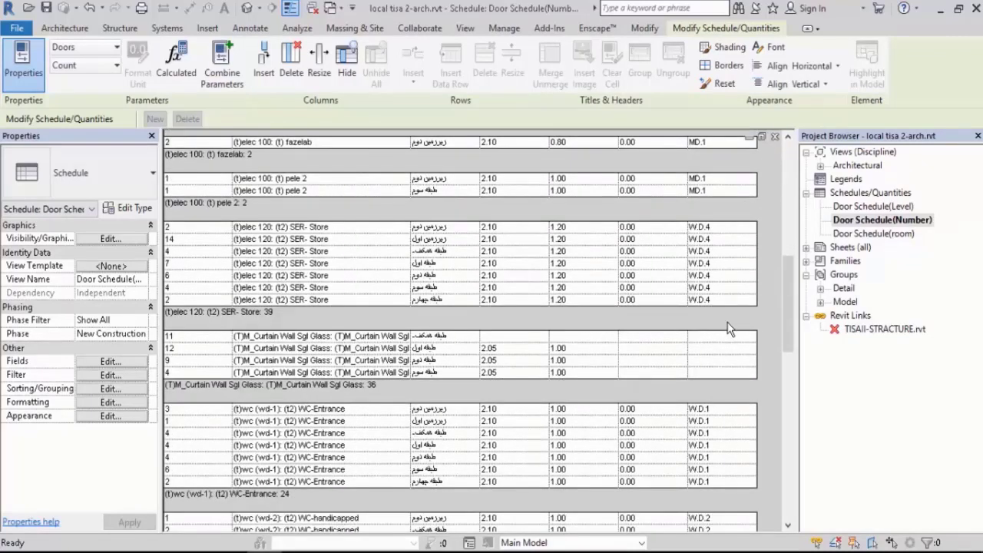
scroll(730, 328, "up", 2)
scroll(727, 326, "up", 5)
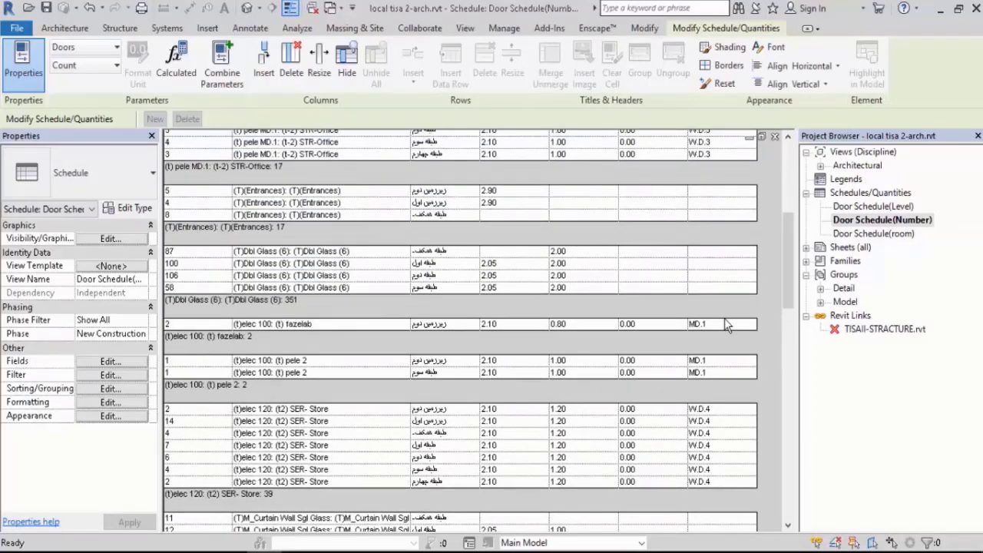
scroll(398, 282, "up", 4)
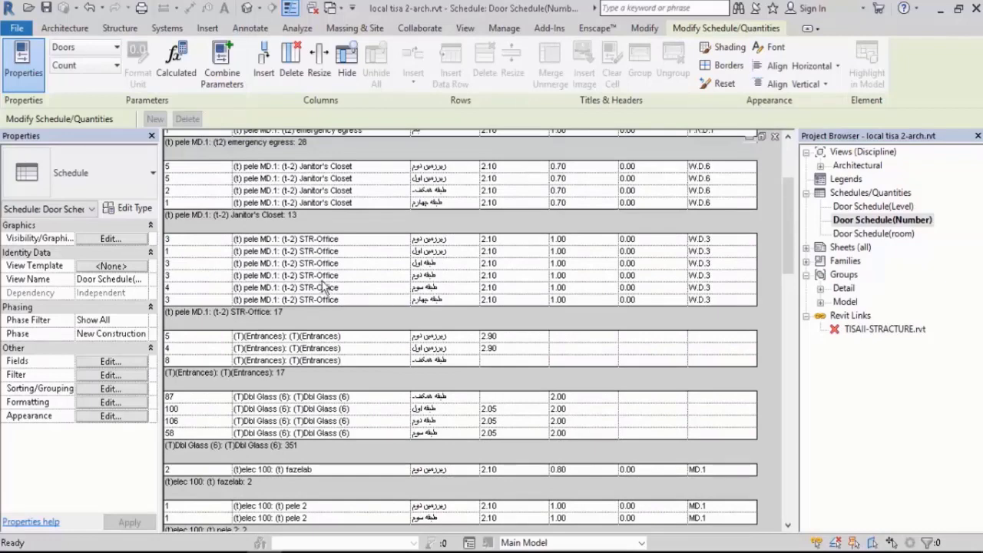
scroll(324, 287, "up", 1)
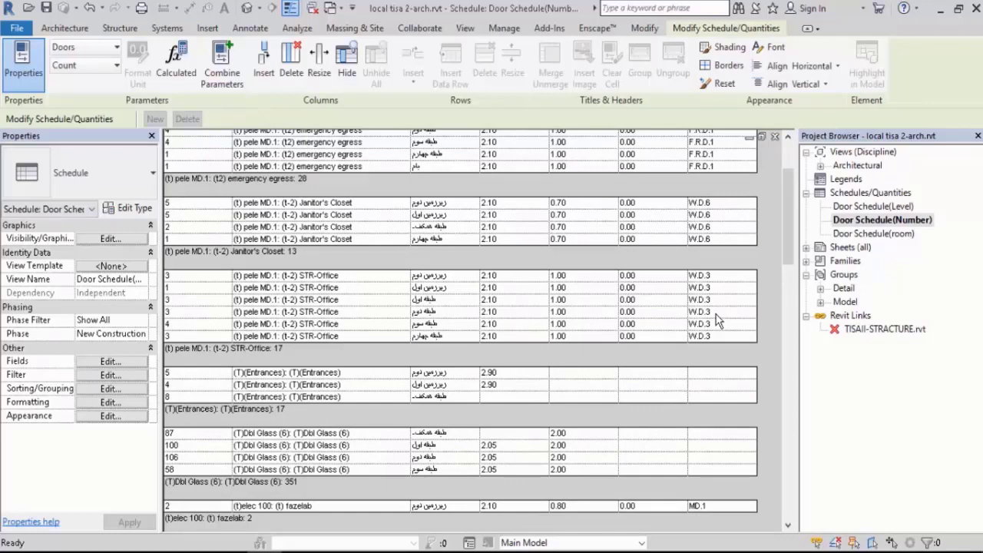
scroll(718, 321, "up", 2)
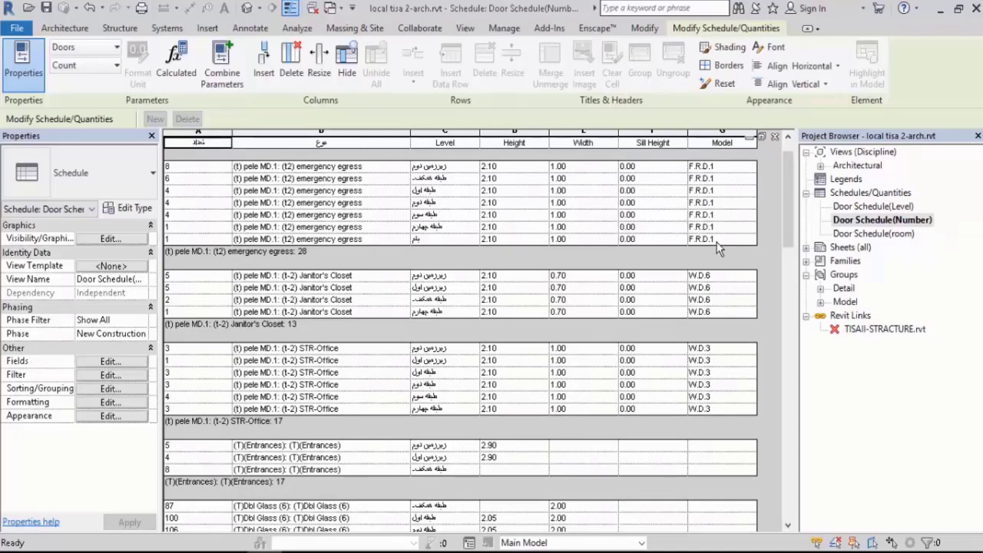
scroll(718, 248, "up", 3)
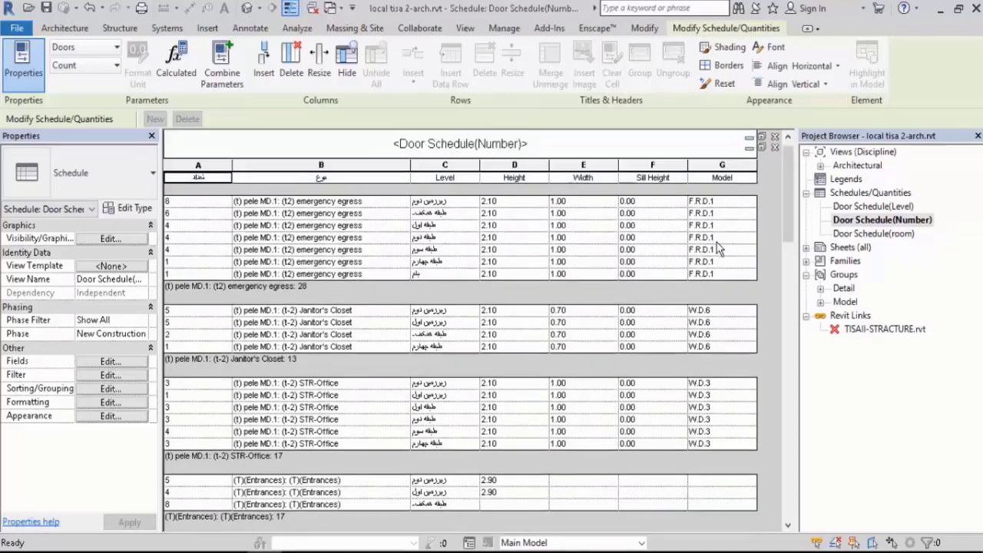
scroll(719, 247, "down", 15)
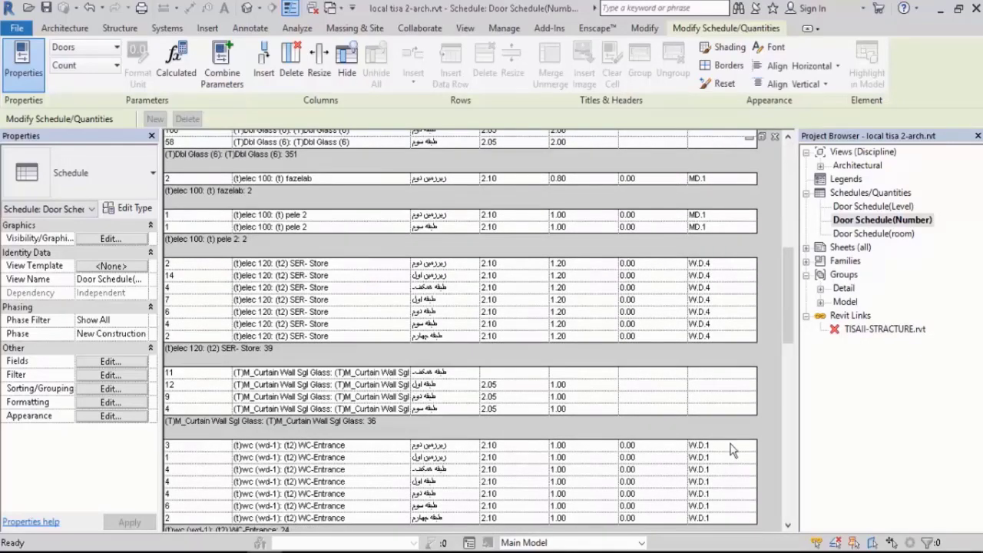
scroll(733, 449, "down", 5)
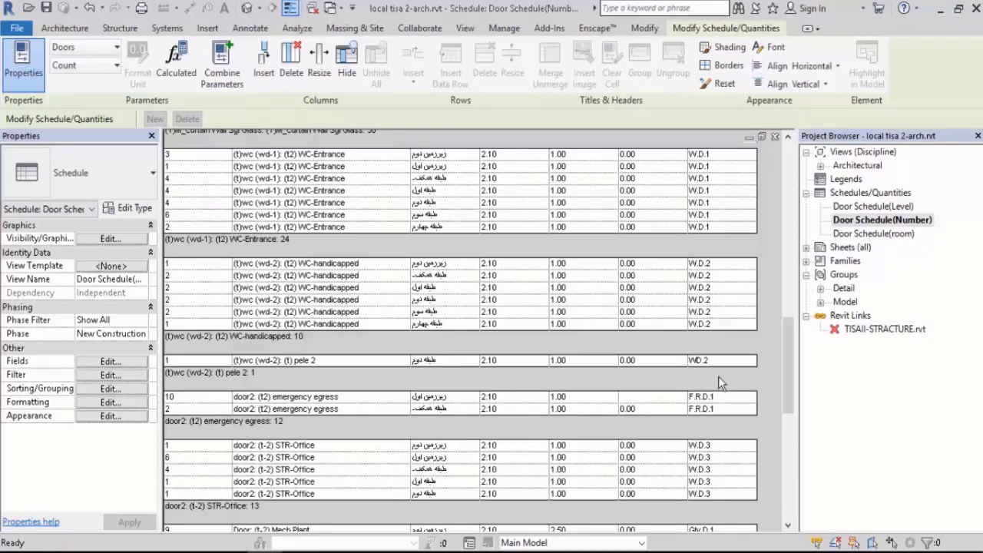
scroll(718, 376, "up", 10)
scroll(725, 330, "up", 1)
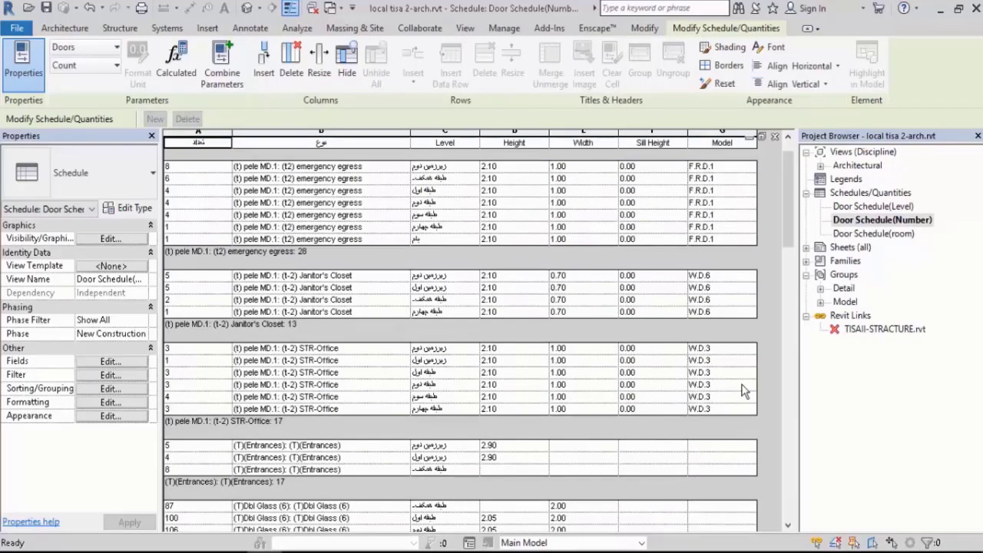
- Set the Model of the (T)(Entrances) door type to G.D.1, applying it to all elements of that type
scroll(742, 384, "down", 4)
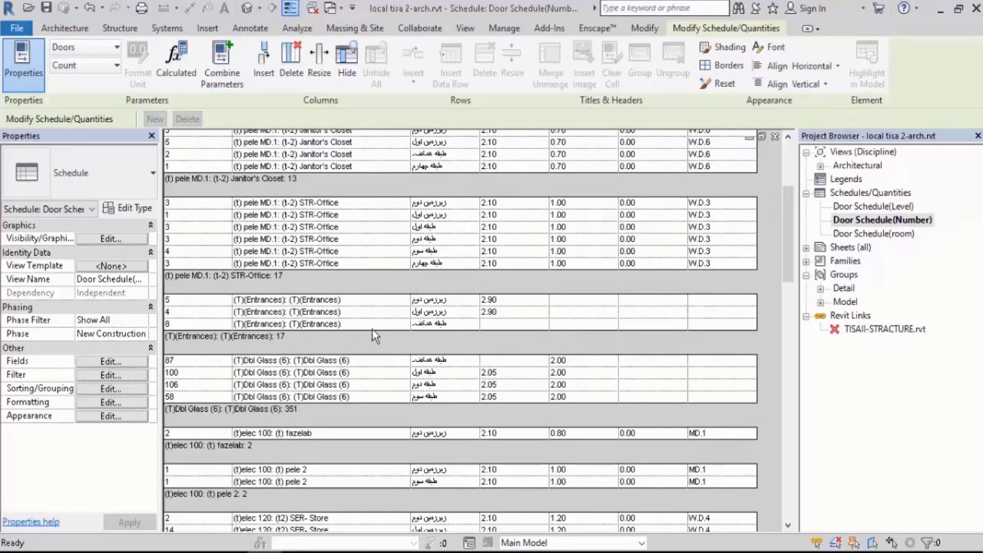
left_click(712, 300)
left_click(751, 300)
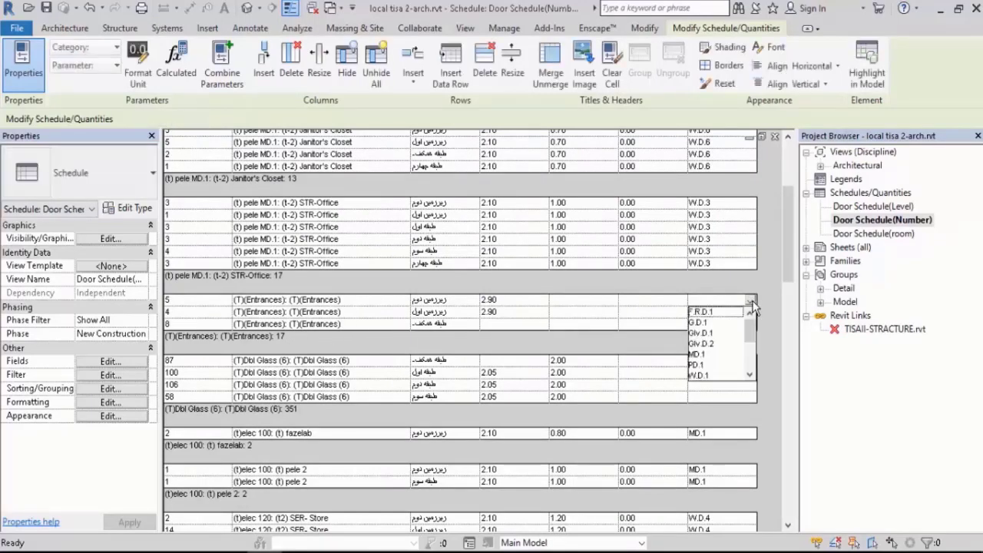
mouse_move(753, 328)
left_mouse_down()
mouse_move(753, 356)
mouse_move(754, 330)
left_mouse_up()
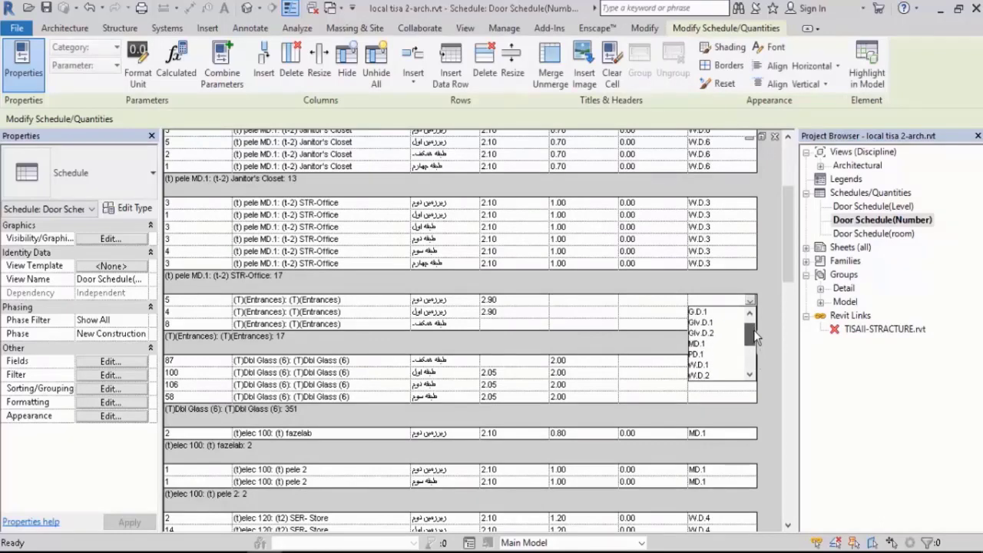
left_click(705, 314)
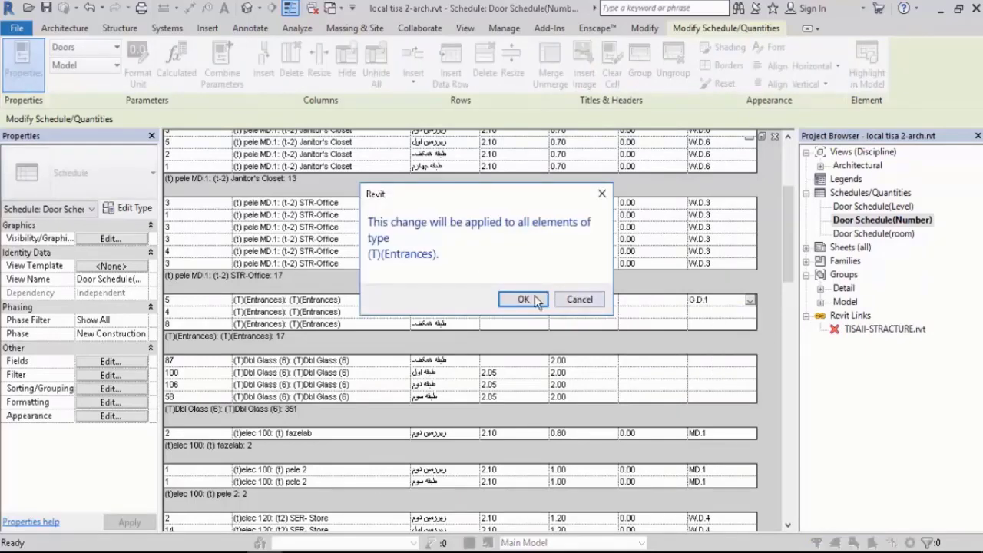
left_click(523, 300)
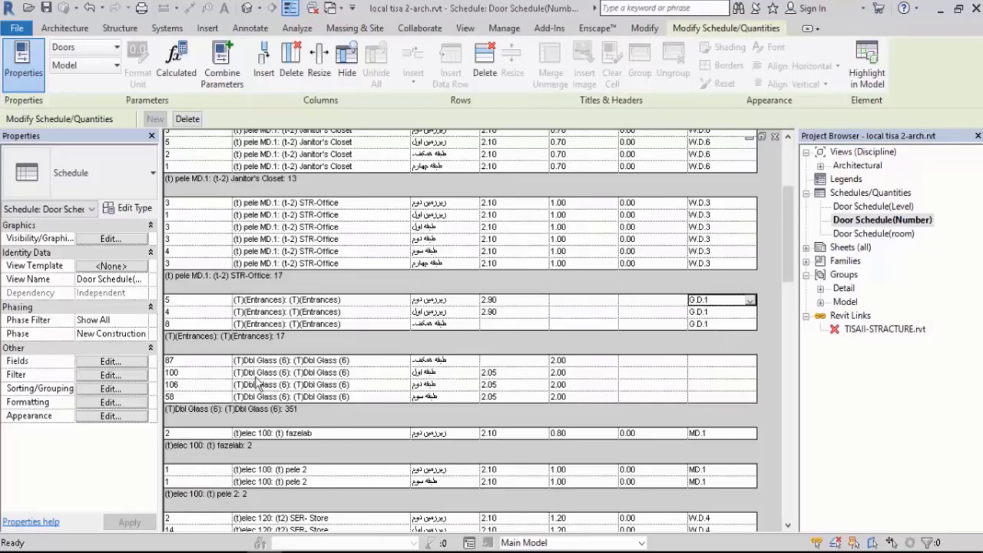
left_click(746, 372)
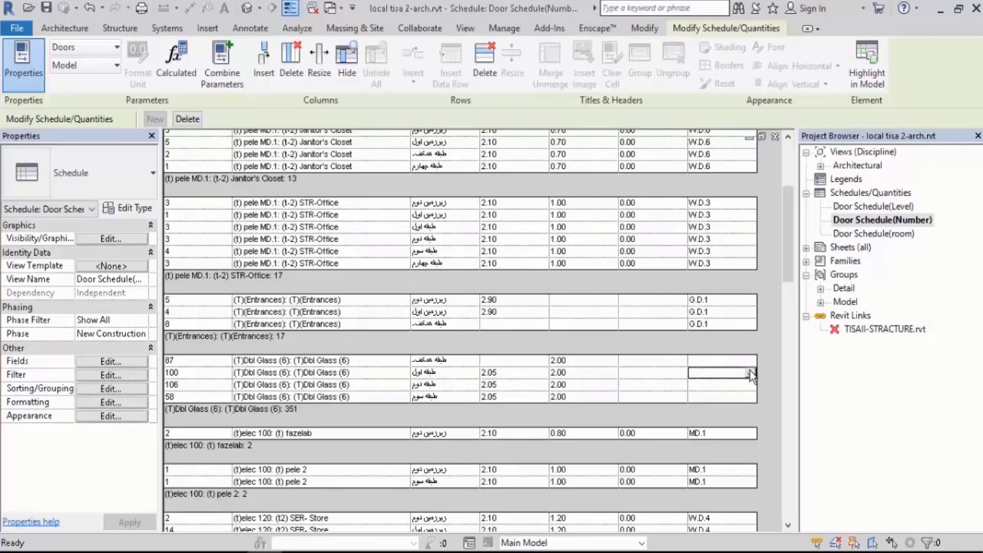
left_click(749, 372)
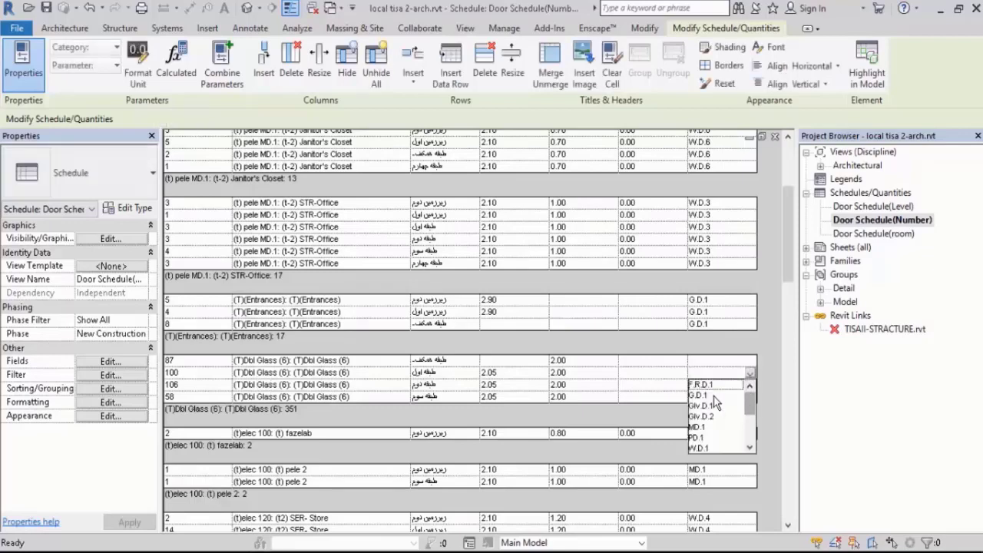
left_click(700, 405)
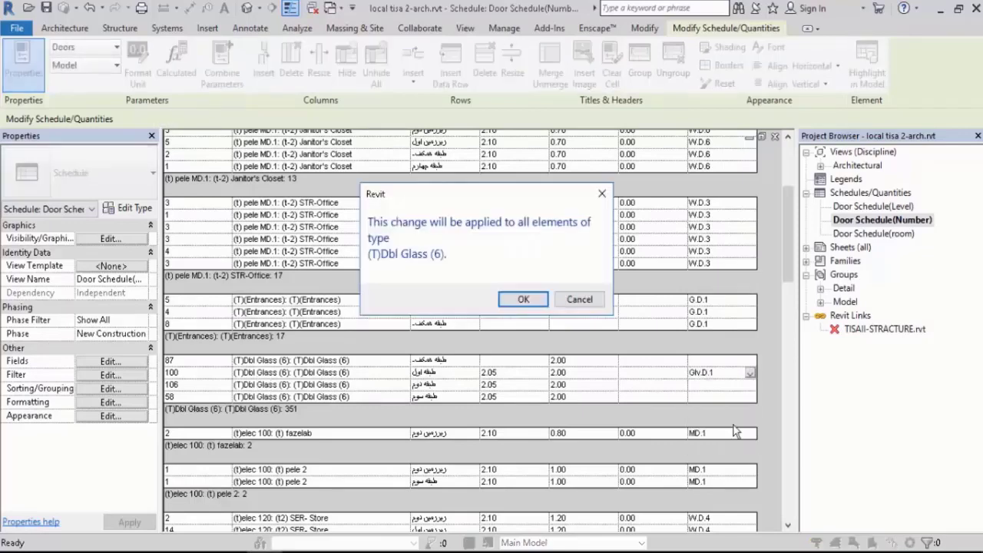
left_click(581, 298)
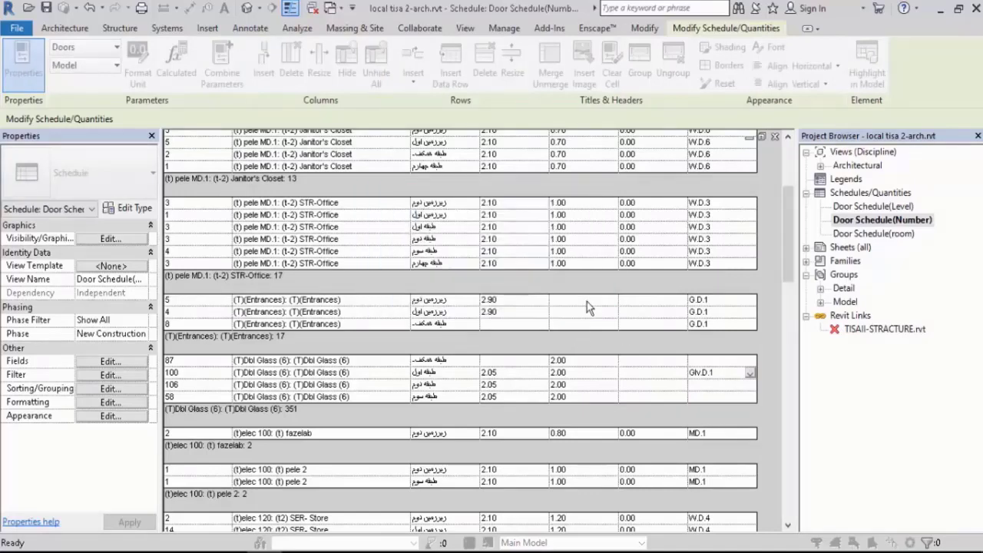
- Set the Model of the (T)Dbl Glass (6) door type to G.D.2, applying it to all elements of that type
left_click(749, 373)
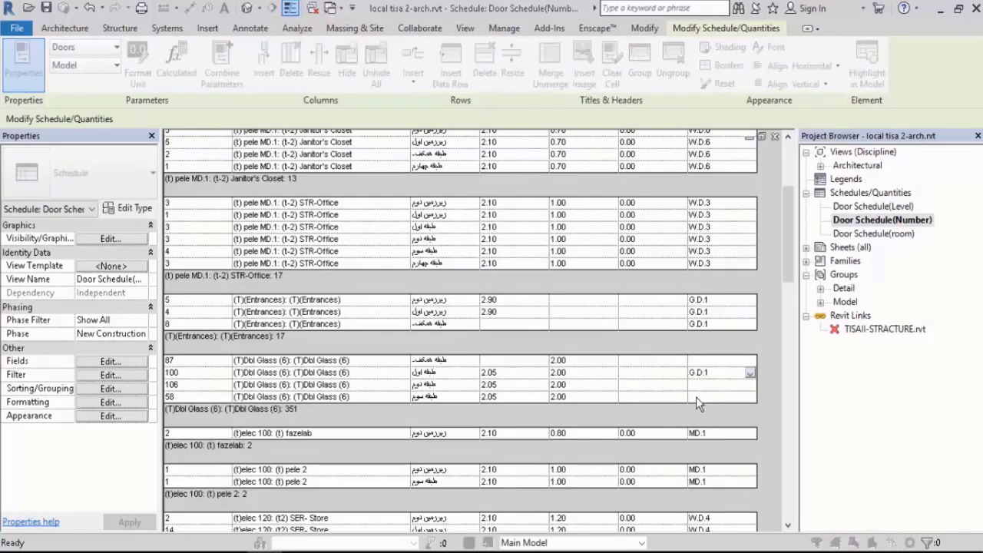
left_click(704, 399)
left_click(538, 304)
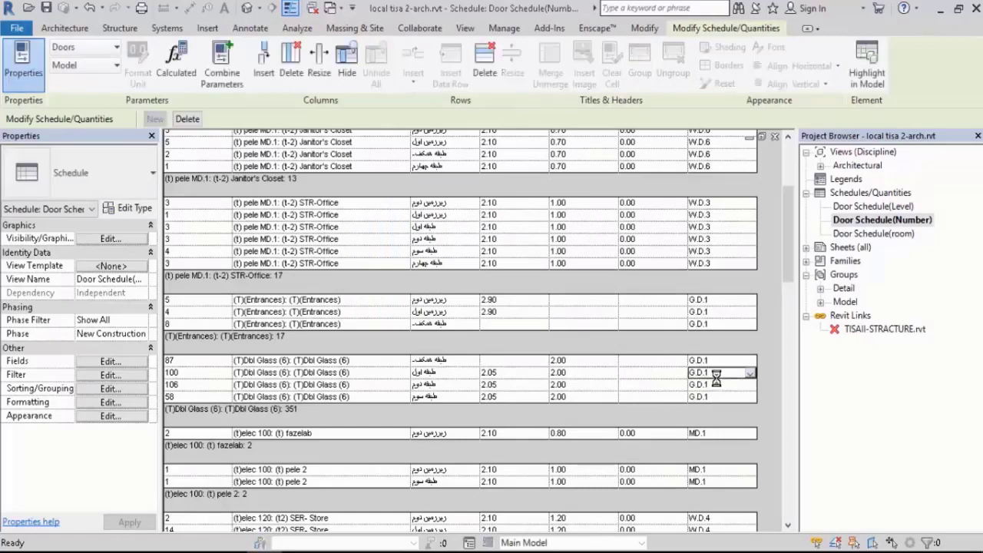
key("BackSpace")
type("2")
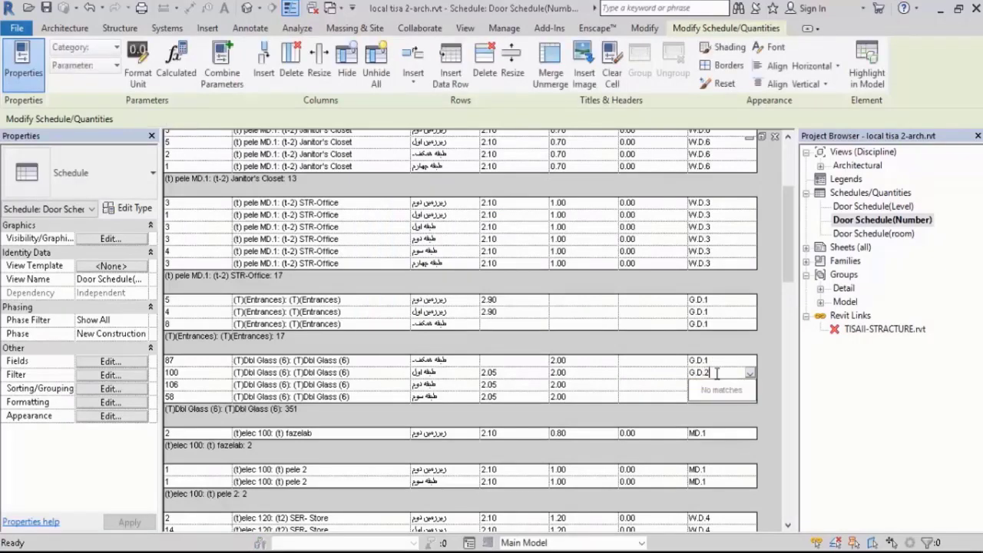
key("Return")
left_click(523, 303)
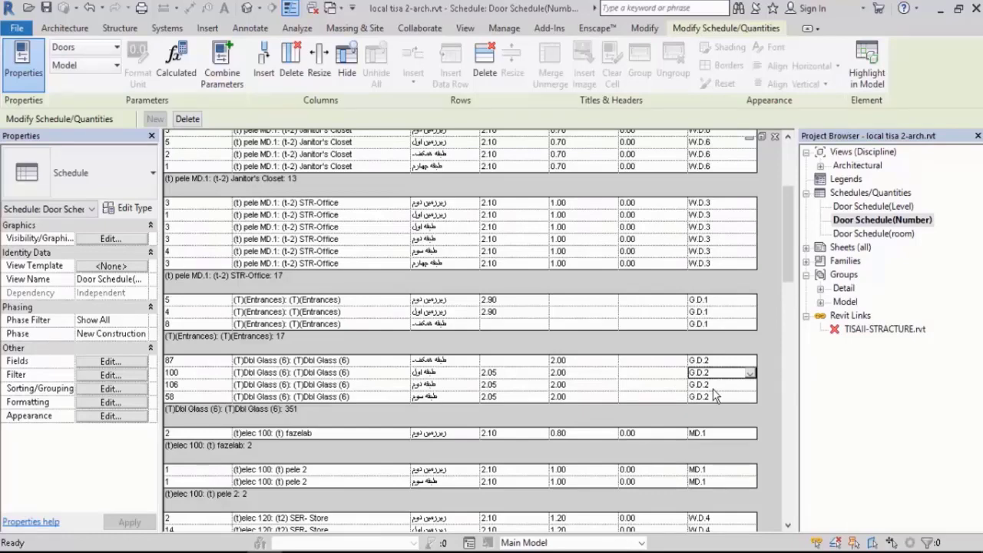
- Review the door schedule with its model codes from the first group through to the grand total
scroll(712, 394, "up", 5)
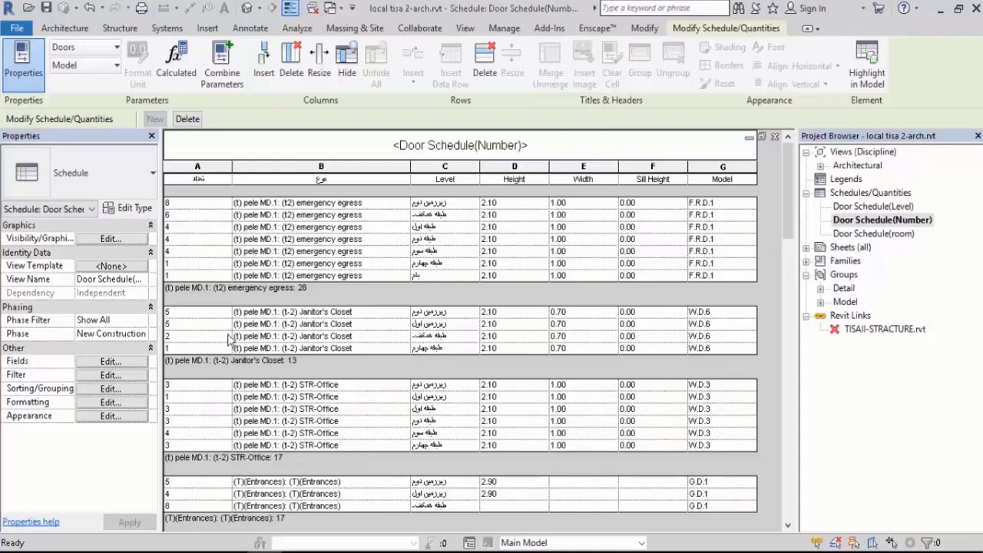
scroll(303, 330, "down", 15)
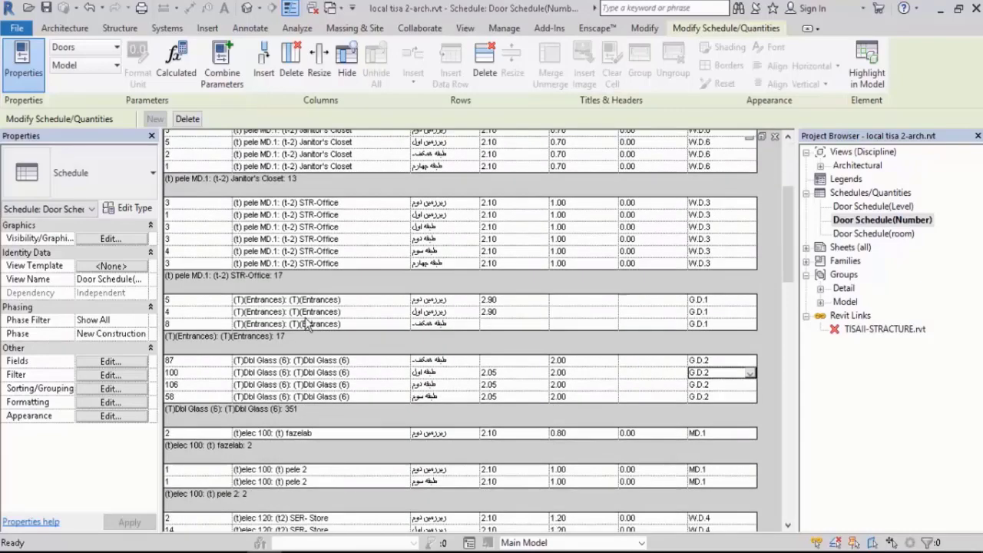
scroll(227, 467, "down", 5)
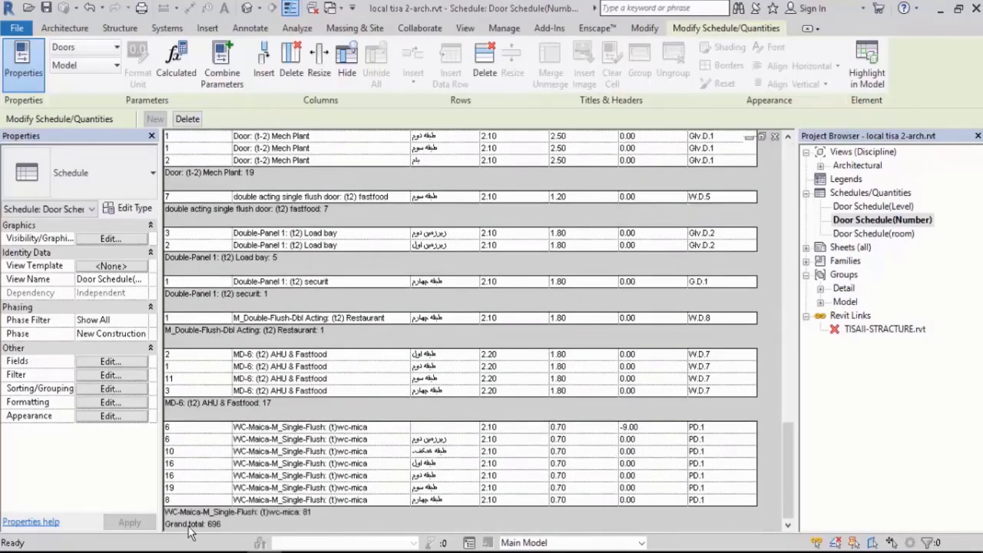
scroll(370, 402, "up", 10)
scroll(383, 386, "up", 10)
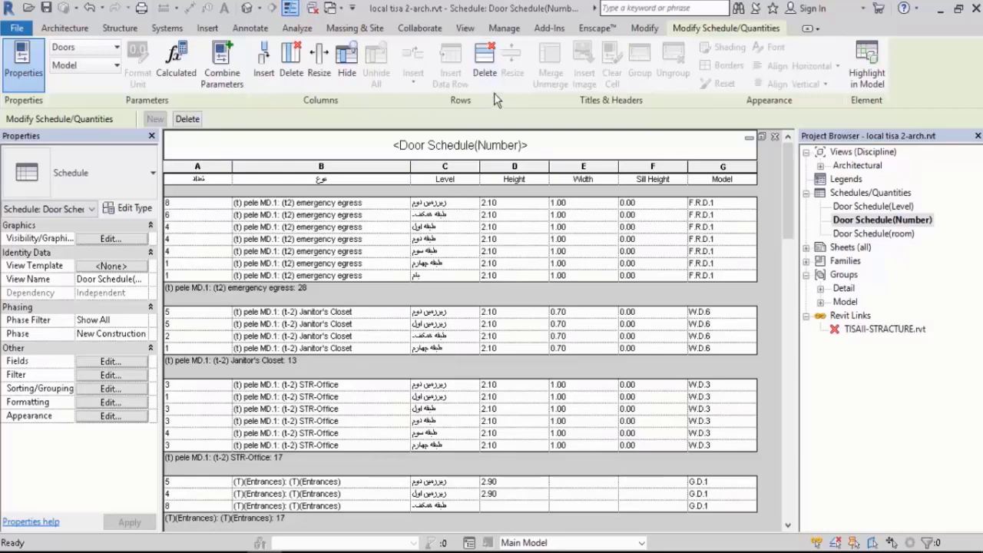
- Create a new building component schedule for the Walls category, named Wall Schedule, in the New Construction phase
left_click(465, 28)
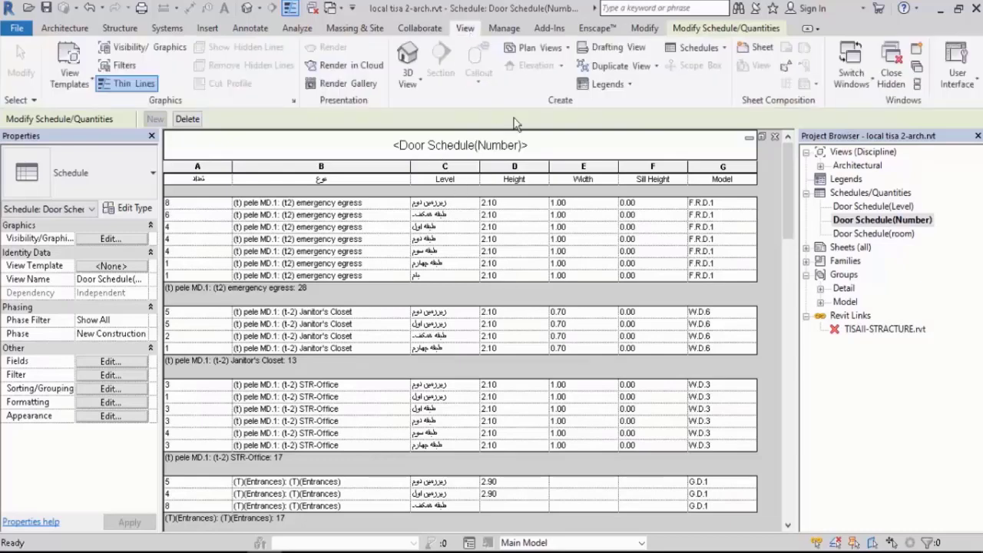
left_click(697, 47)
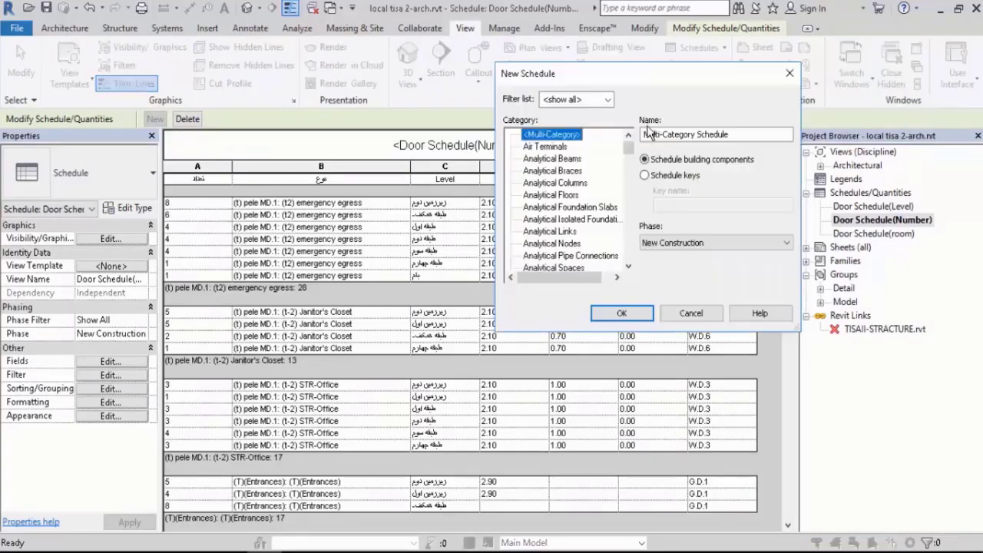
left_click_drag(630, 156, 632, 263)
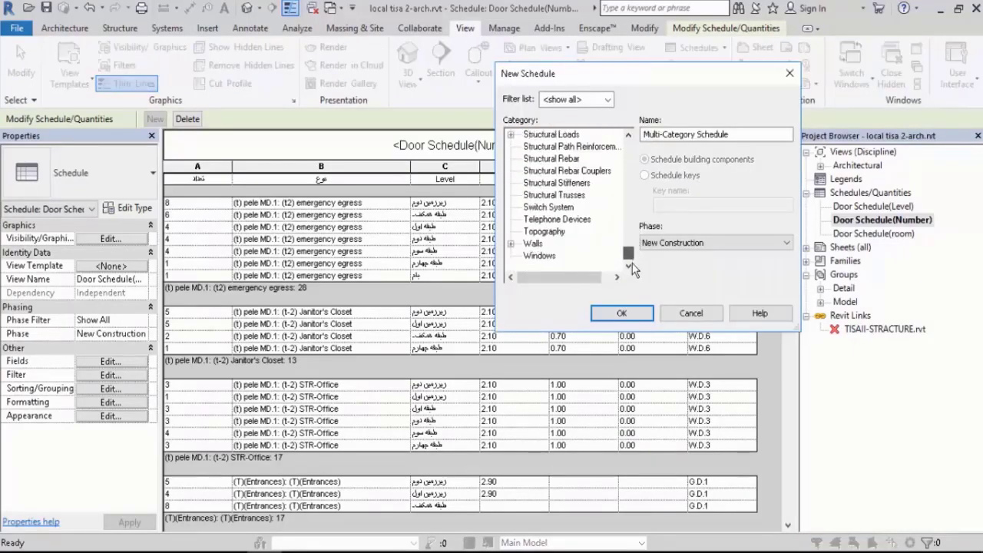
left_click(534, 242)
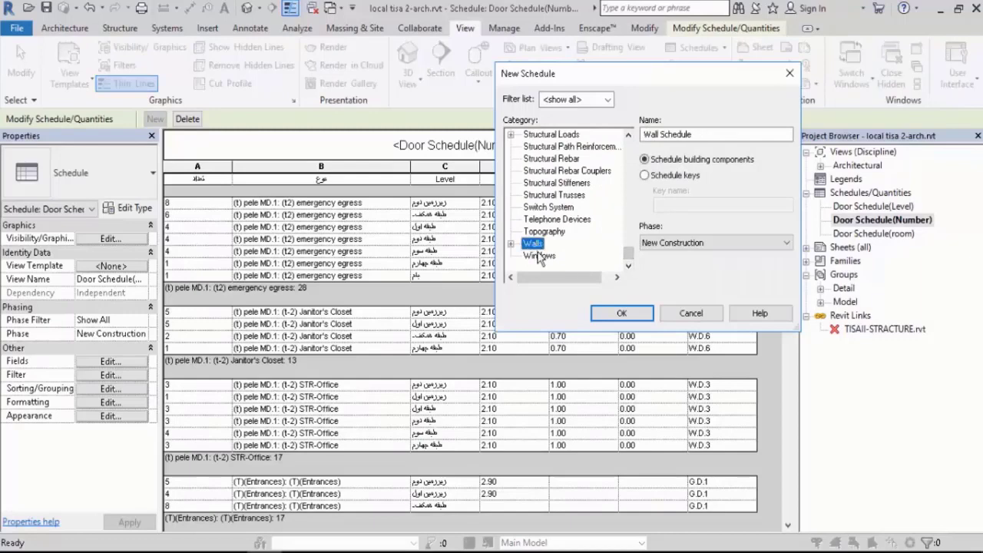
left_click(622, 312)
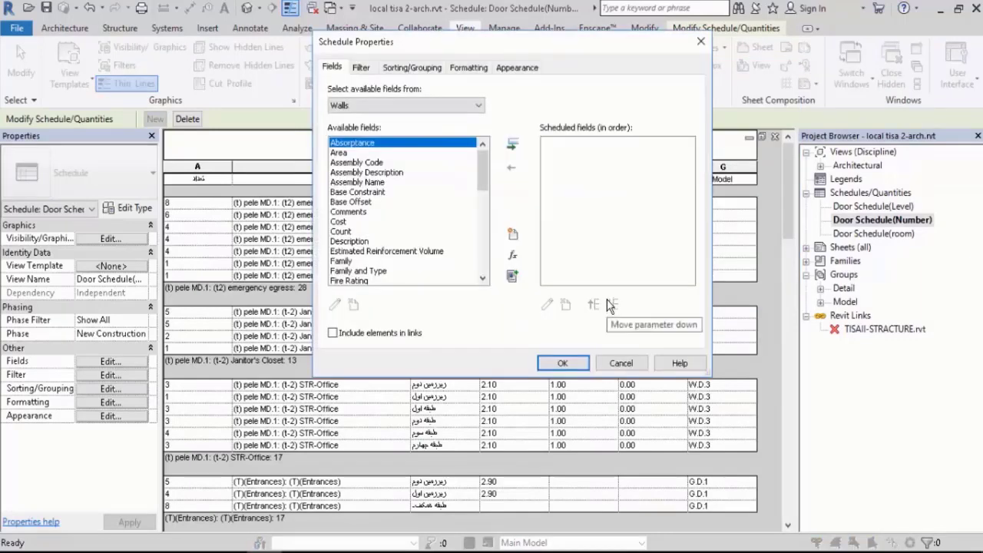
- Add the Area, Family and Type, Length, Volume, Width and Count fields to the wall schedule
double_click(339, 153)
left_click_drag(484, 166, 485, 186)
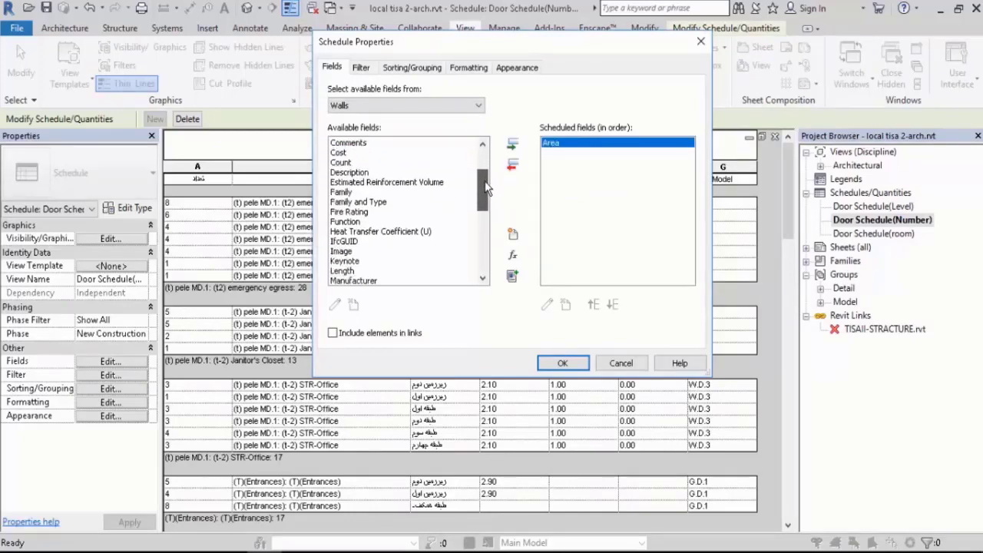
double_click(369, 202)
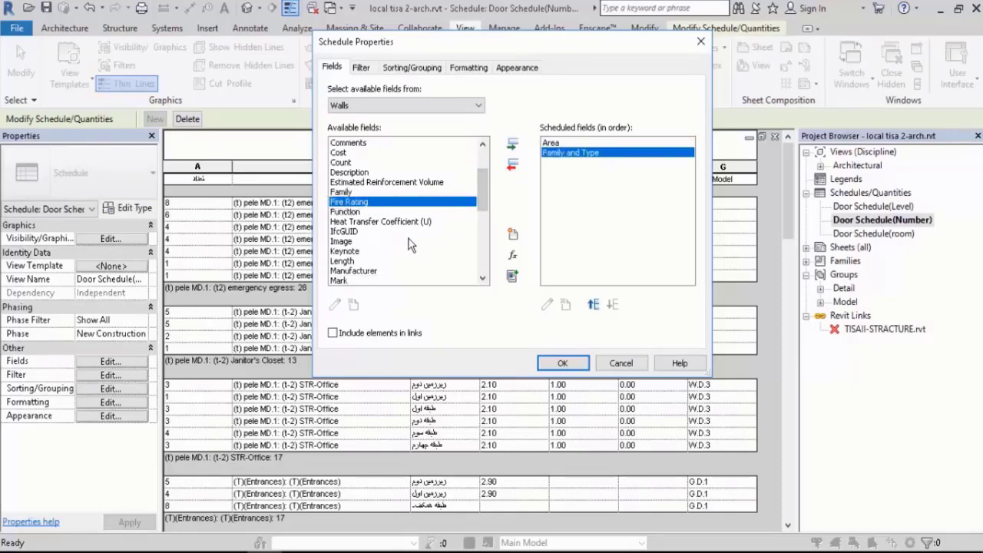
scroll(481, 182, "down", 2)
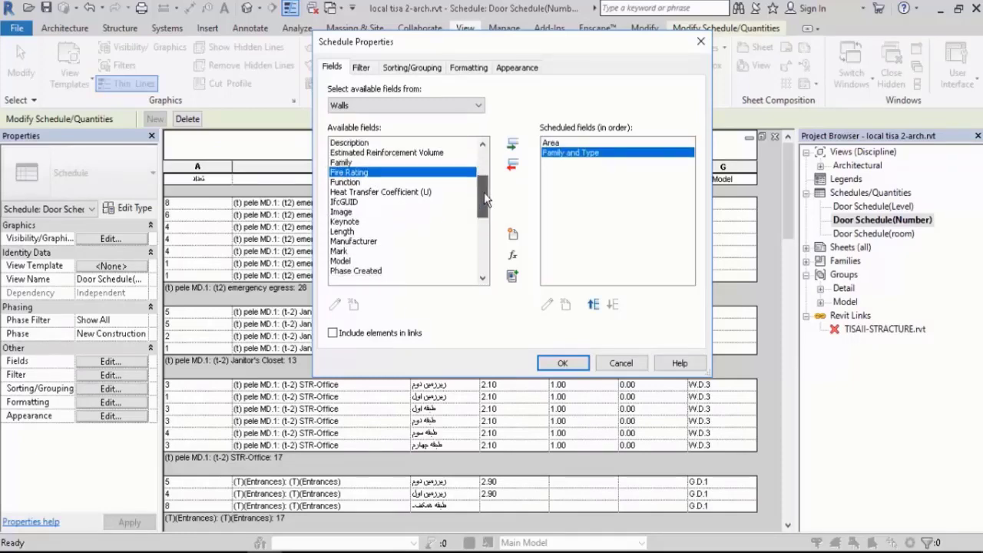
double_click(339, 206)
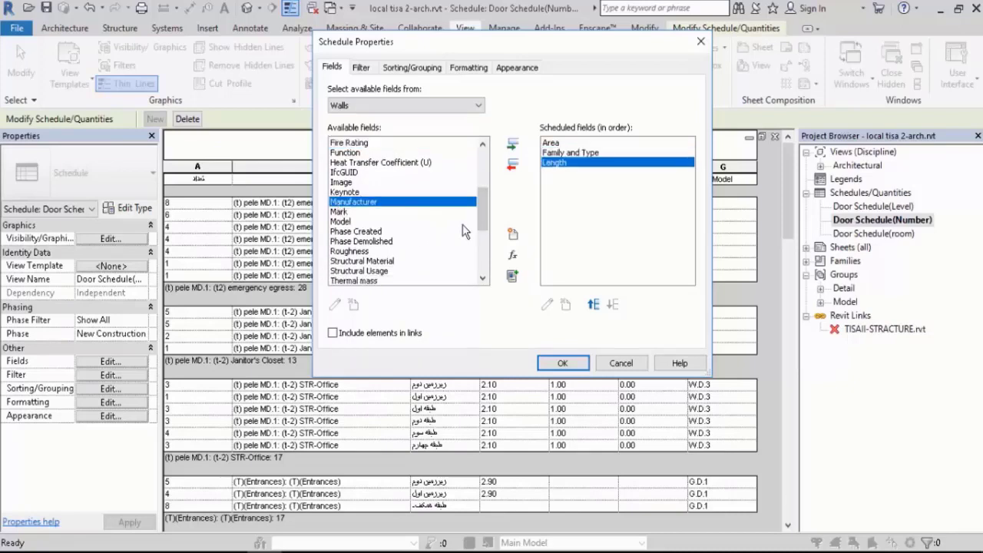
left_click_drag(490, 210, 490, 253)
double_click(344, 262)
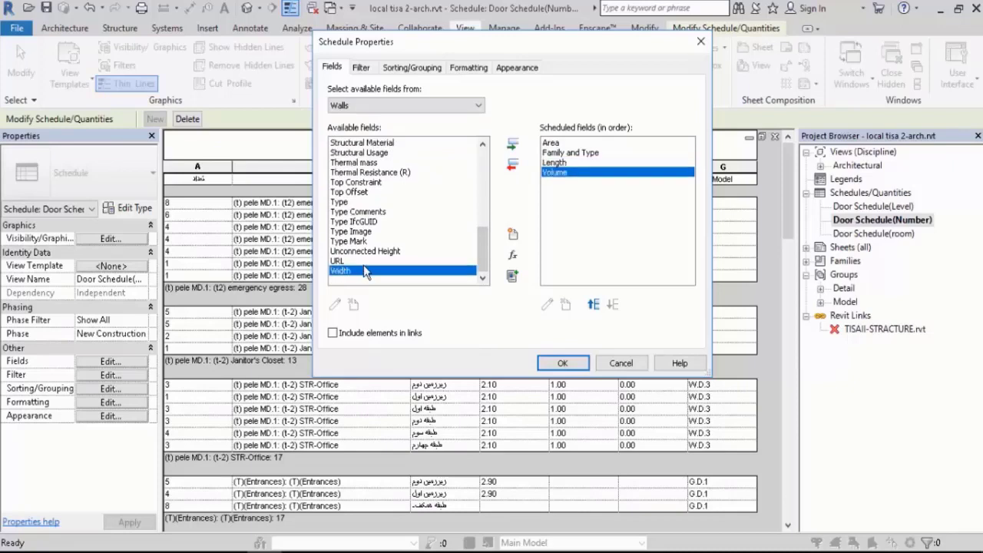
double_click(346, 272)
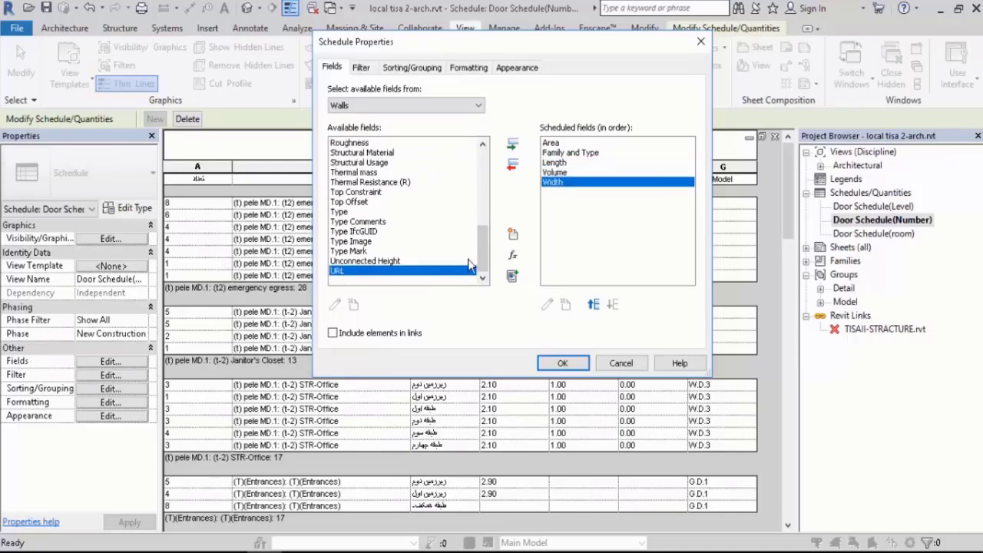
left_click_drag(482, 257, 482, 154)
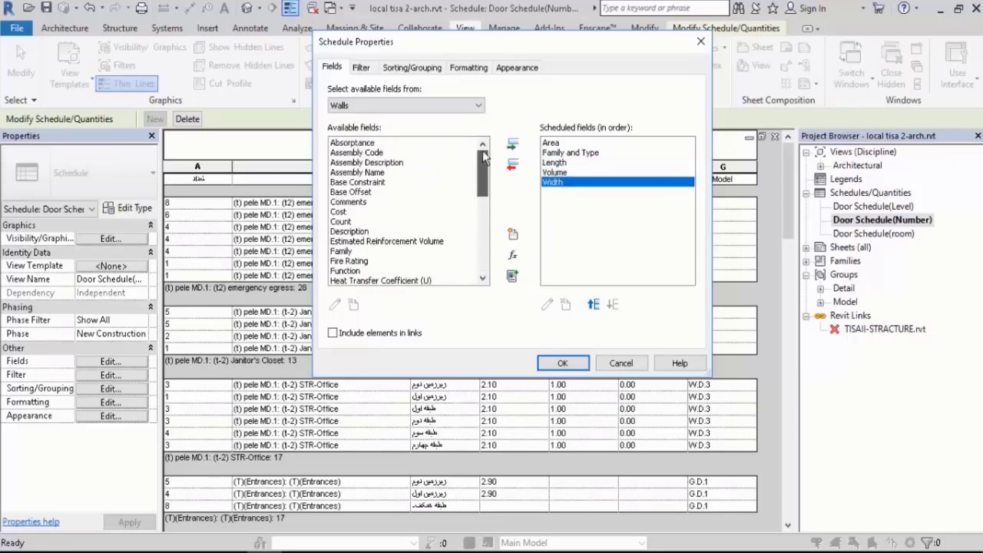
double_click(343, 223)
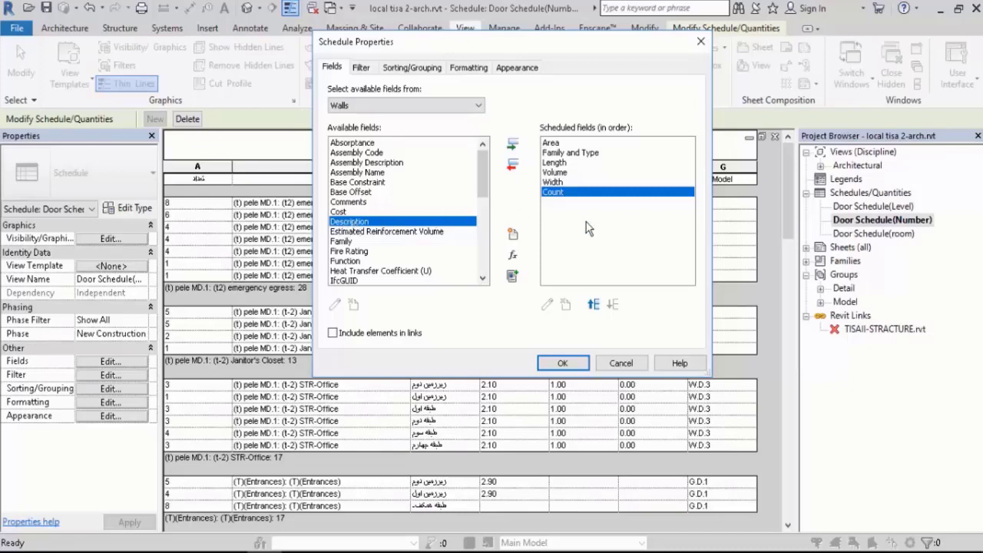
- Reorder the scheduled fields so Count comes first, followed by Family and Type, Length, and Area
left_click(593, 304)
left_click(593, 304)
left_click(593, 304)
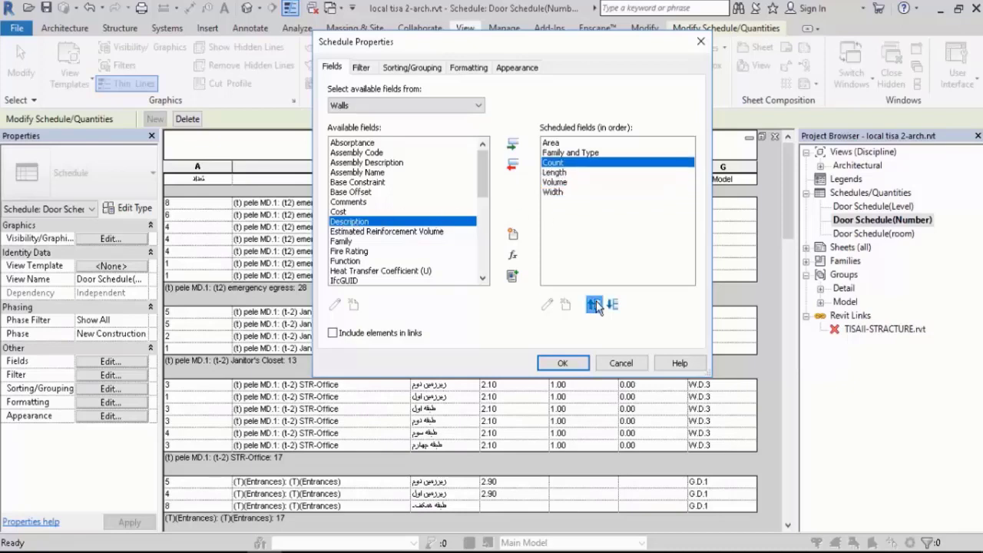
left_click(595, 304)
left_click(595, 305)
left_click(559, 163)
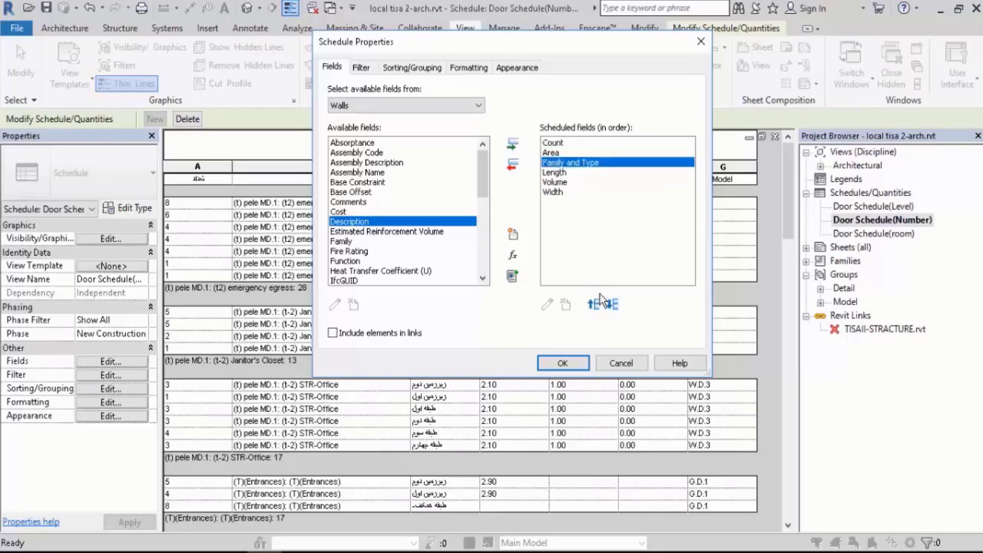
left_click(595, 304)
left_click(560, 172)
left_click(595, 305)
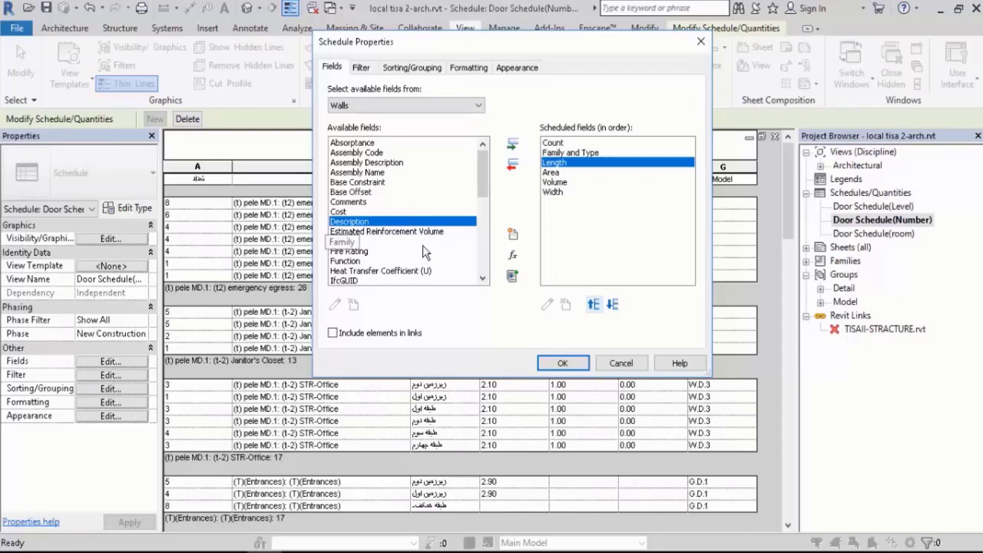
- Add the Base Constraint, Base Offset, Top Constraint and Top Offset fields after Length
double_click(375, 184)
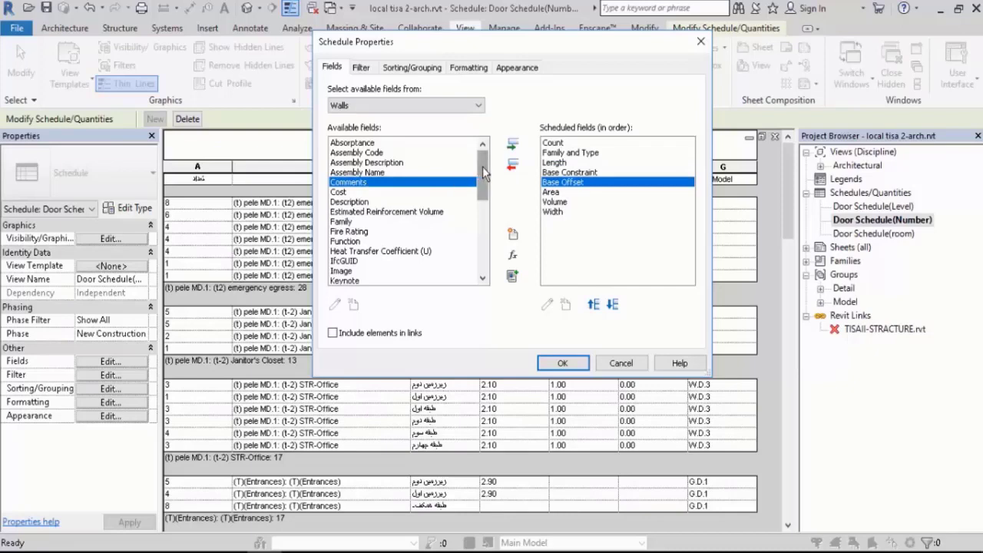
left_click_drag(482, 167, 480, 224)
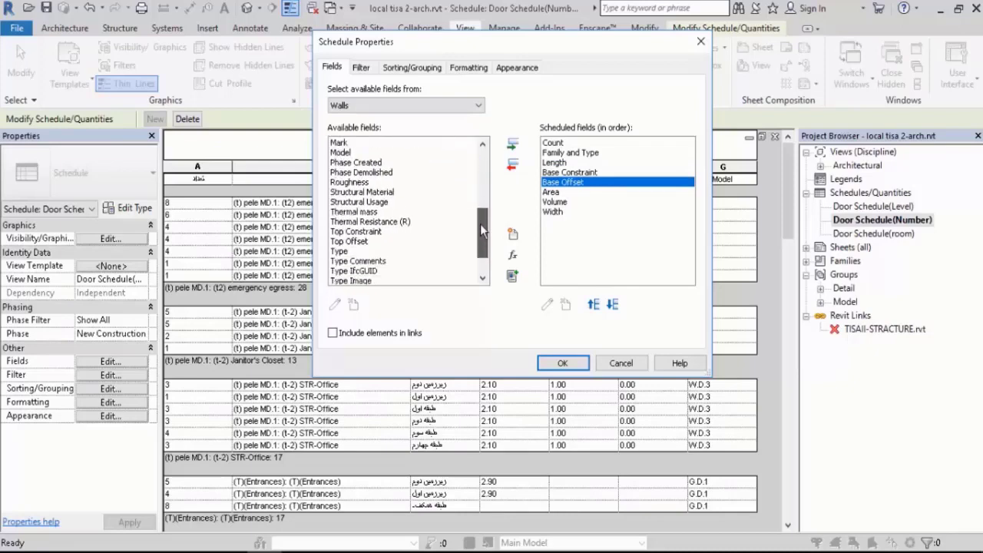
double_click(365, 233)
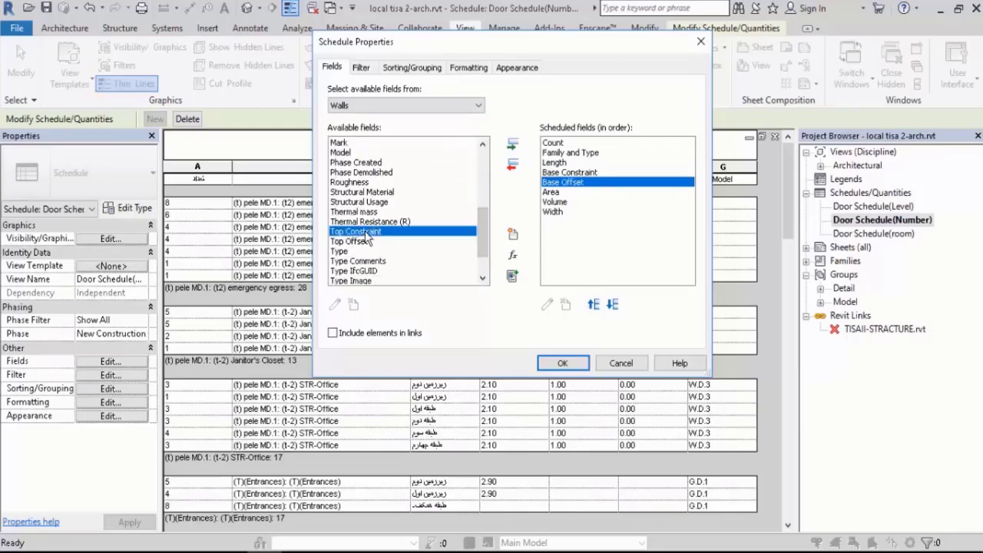
double_click(365, 231)
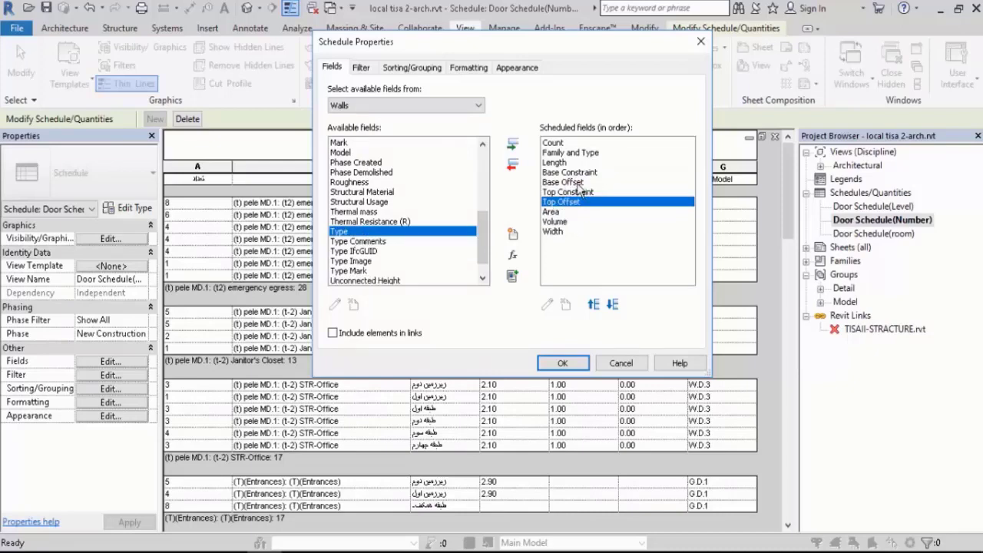
- Move Top Constraint and Top Offset to the end of the scheduled fields, below Width, in that order
left_click(611, 303)
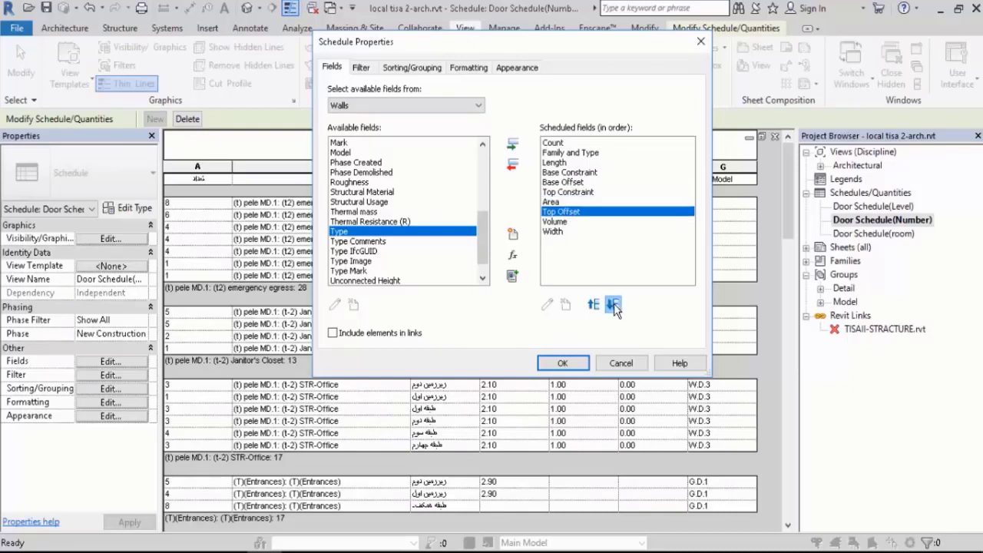
left_click(612, 303)
left_click(612, 303)
left_click(569, 193)
left_click(611, 303)
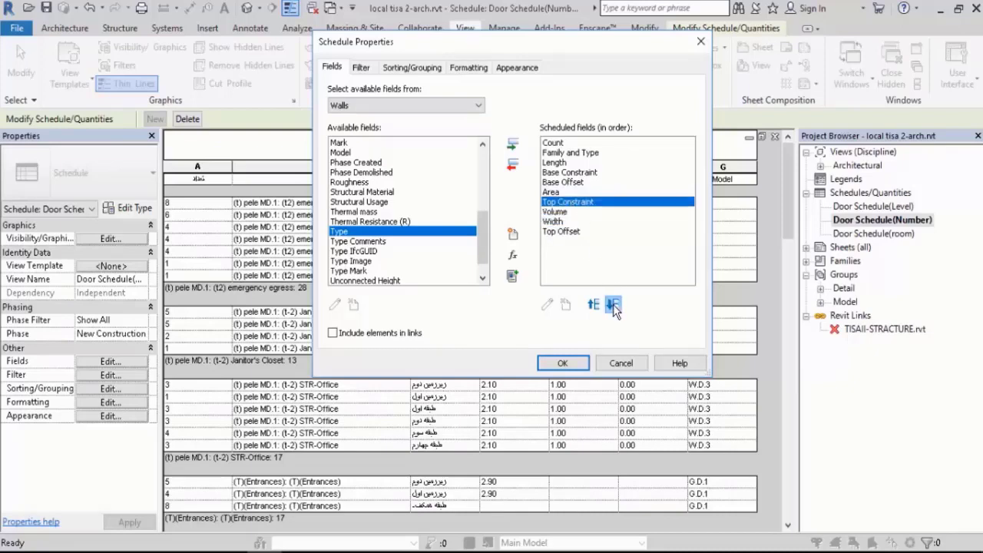
left_click(612, 304)
left_click(612, 304)
- Move Base Constraint and Base Offset between Width and Top Constraint, and generate the wall schedule with these fields
left_click(587, 182)
left_click(612, 304)
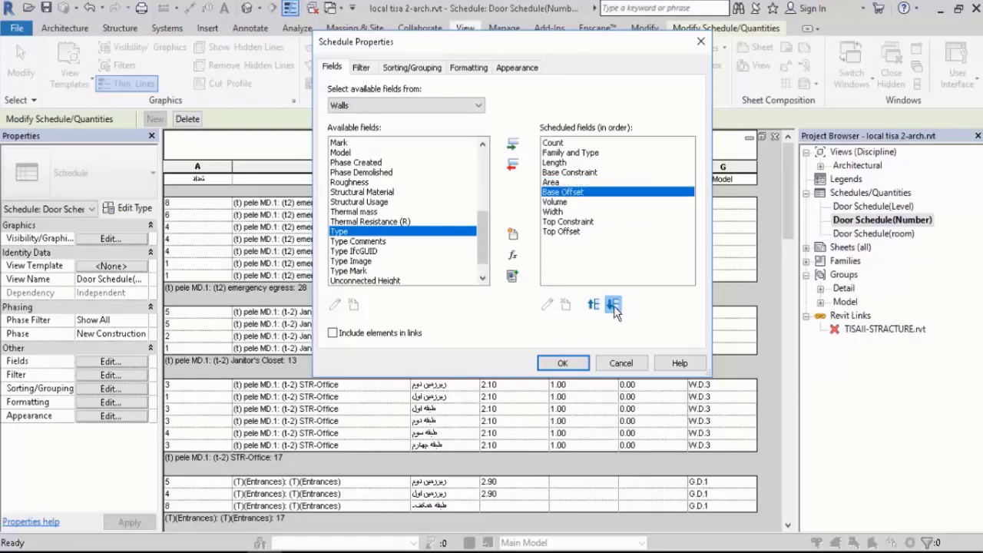
left_click(612, 304)
left_click(611, 304)
left_click(566, 173)
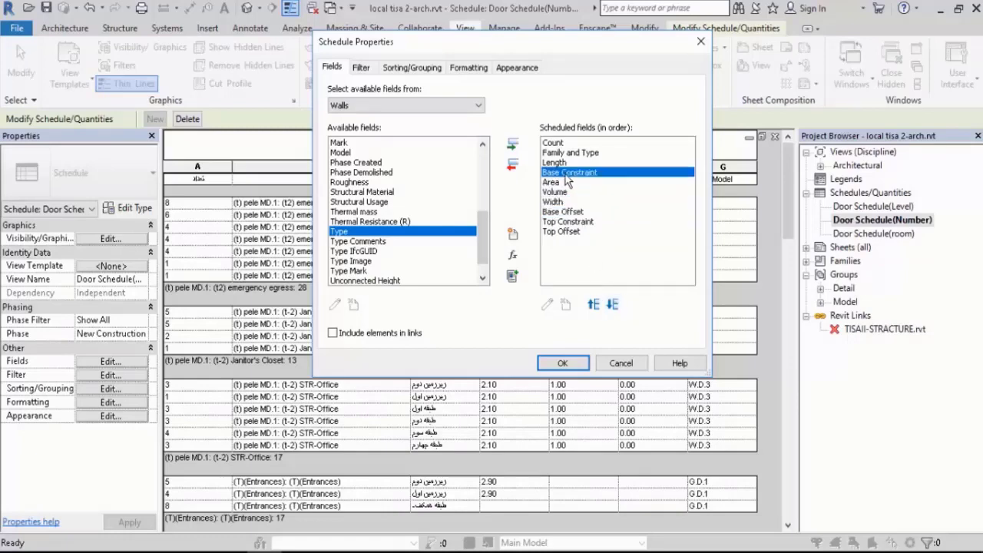
left_click(612, 304)
left_click(612, 304)
left_click(612, 304)
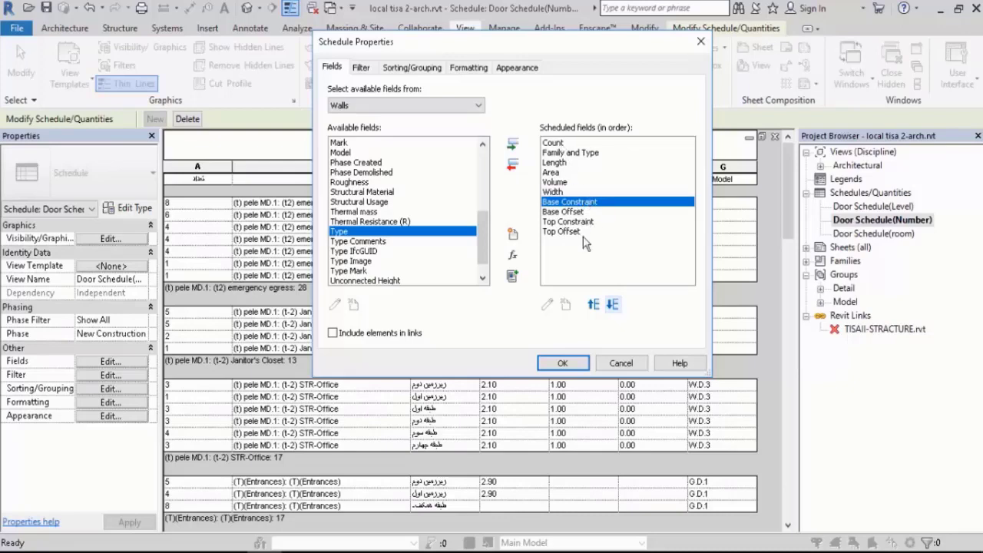
left_click(562, 363)
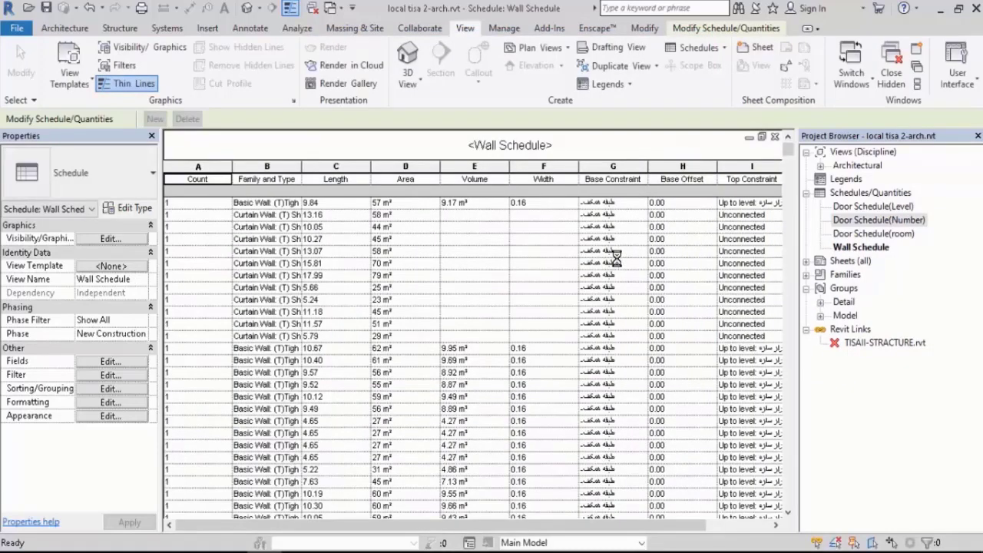
- Sort the wall schedule by Family and Type, enable grand totals, and turn off itemizing every instance
left_click_drag(788, 158, 803, 138)
left_click(115, 360)
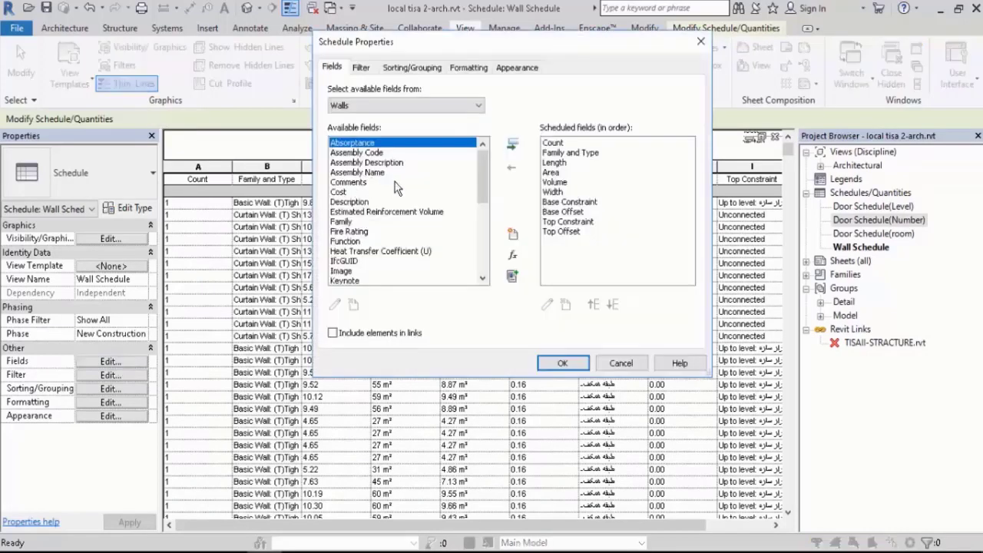
left_click(410, 68)
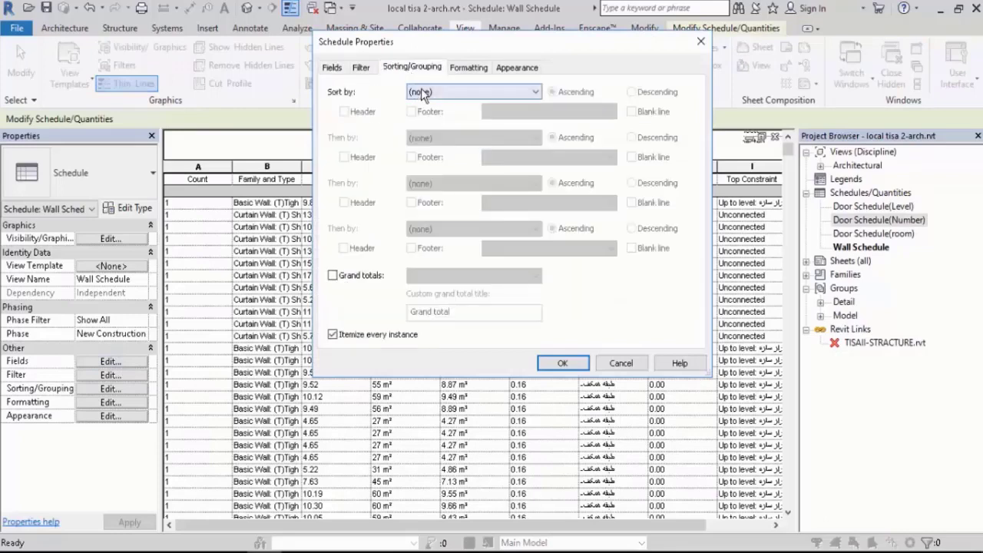
left_click(422, 92)
left_click(462, 117)
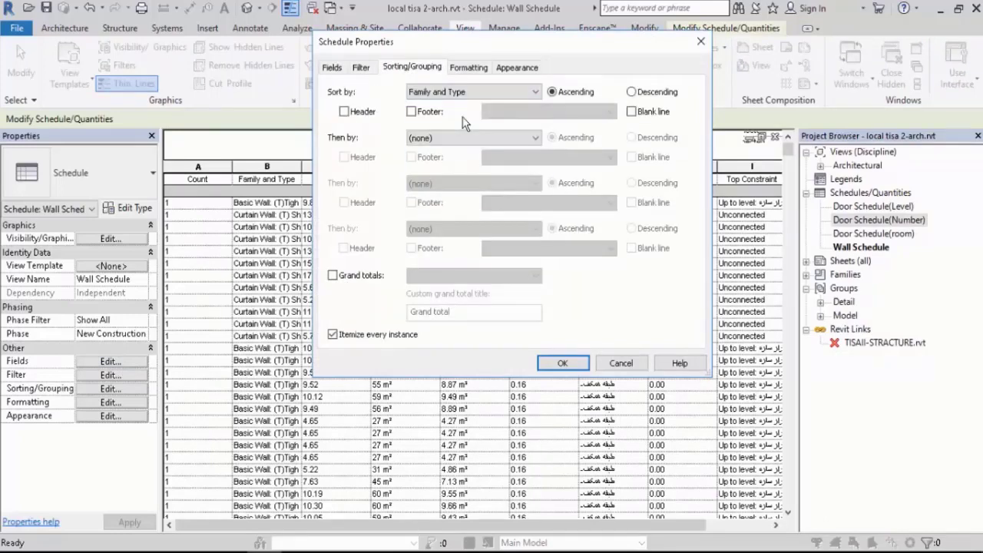
left_click(358, 278)
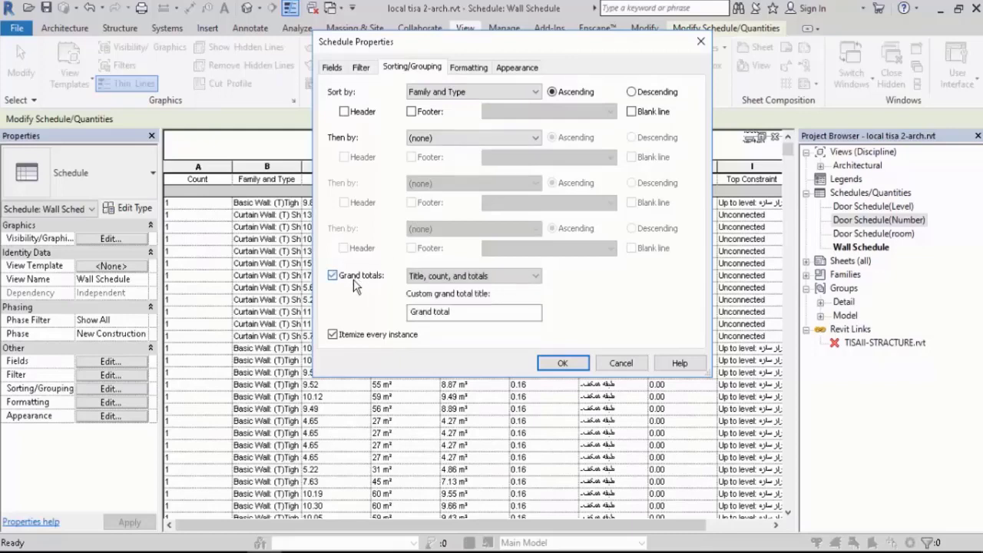
left_click(332, 335)
left_click(562, 363)
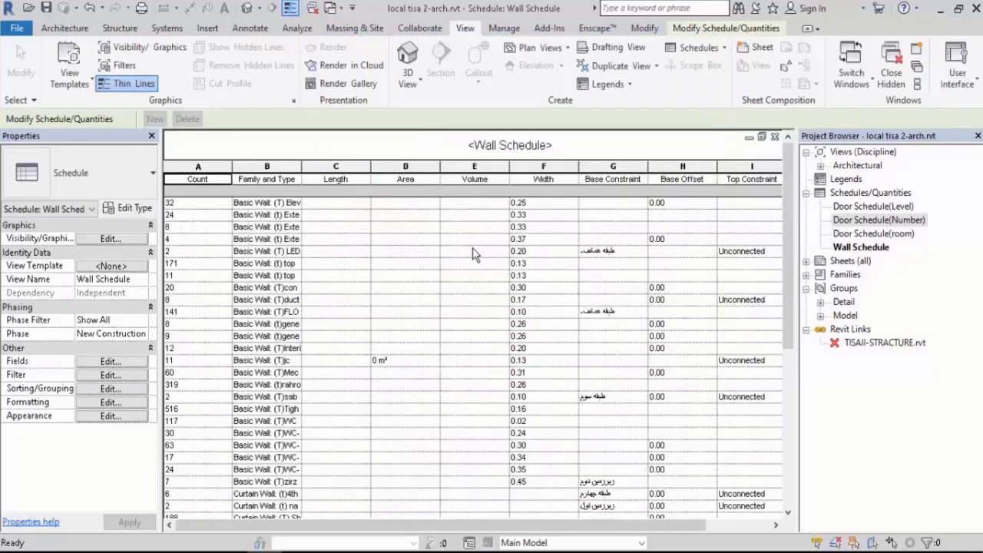
- Widen the Family and Type column to show the full wall type names, and review the rows down to the grand total
left_click_drag(301, 179, 427, 179)
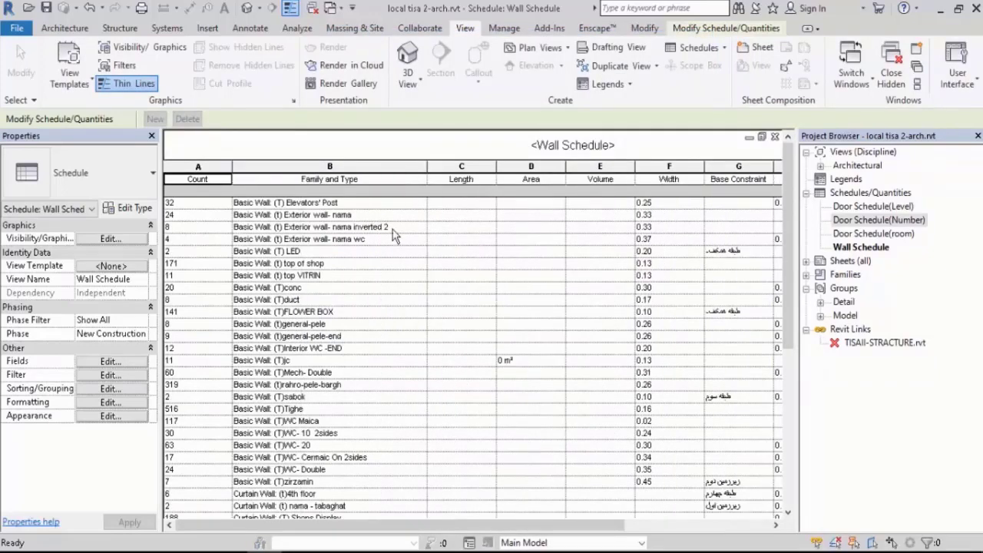
scroll(392, 229, "down", 5)
scroll(390, 240, "down", 3)
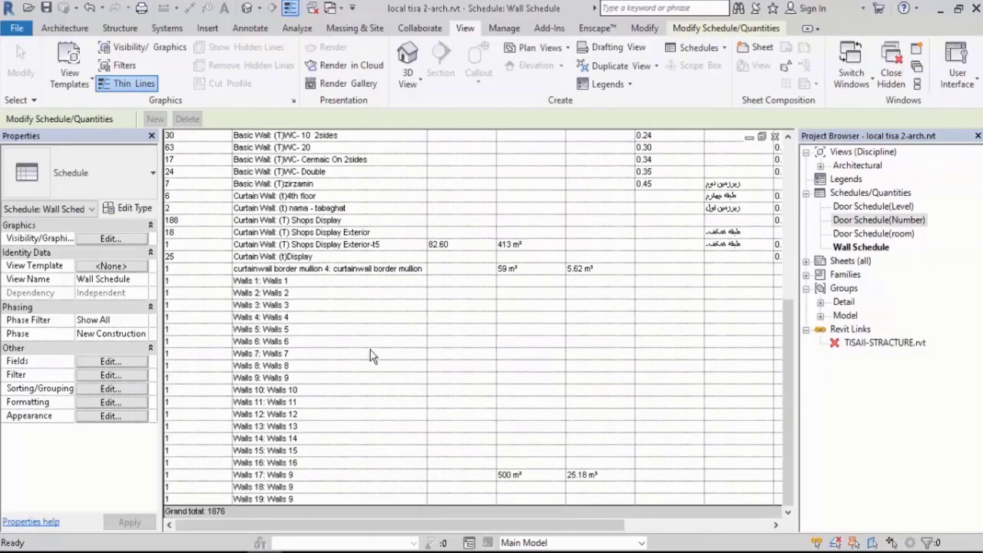
scroll(370, 350, "up", 10)
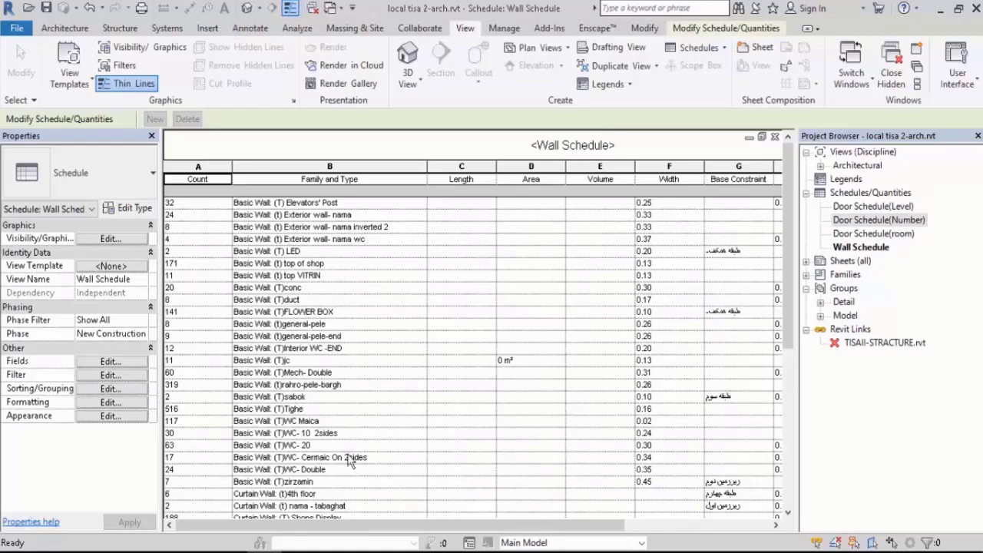
- Add Base Constraint in ascending order as the second sorting level of the wall schedule
left_click_drag(316, 526, 290, 530)
left_click(110, 361)
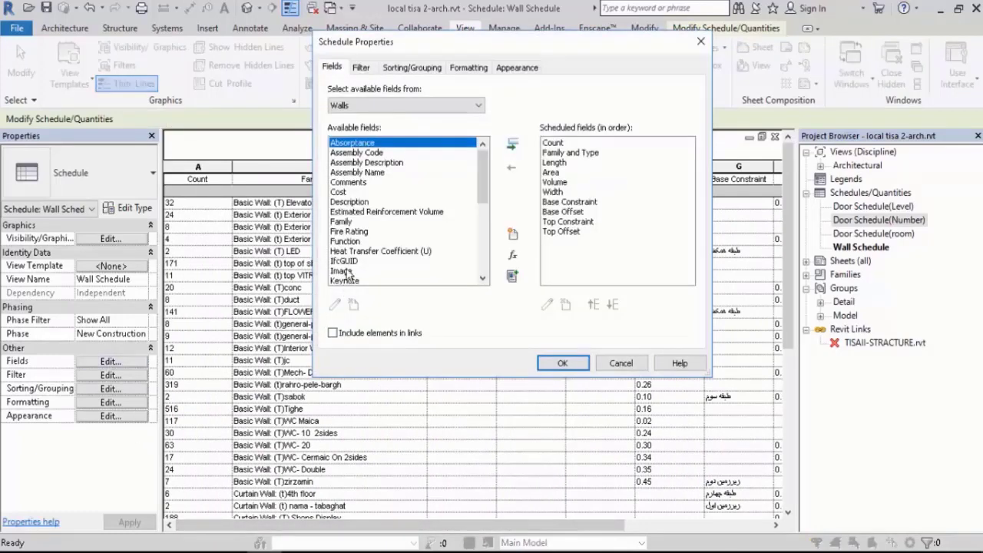
left_click(409, 67)
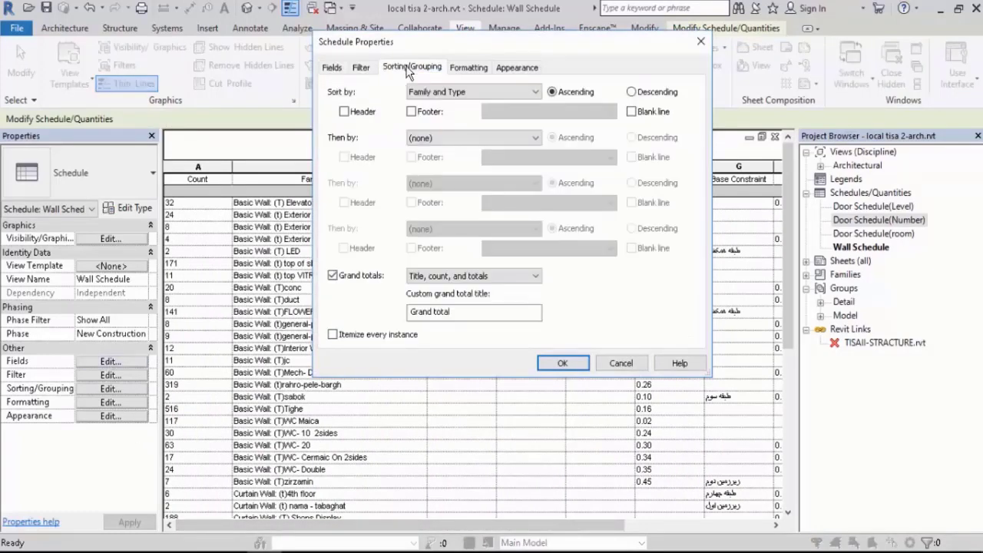
left_click(440, 139)
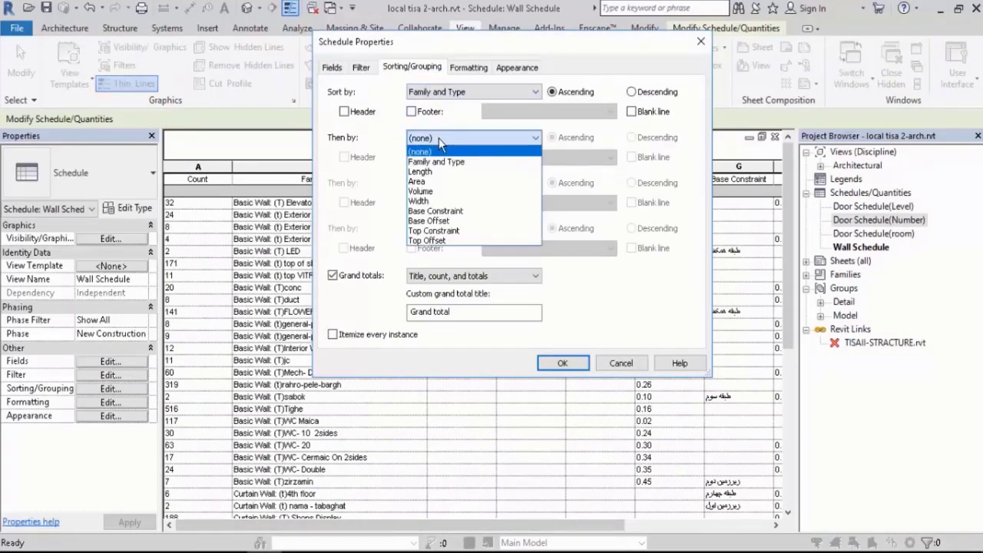
left_click(451, 211)
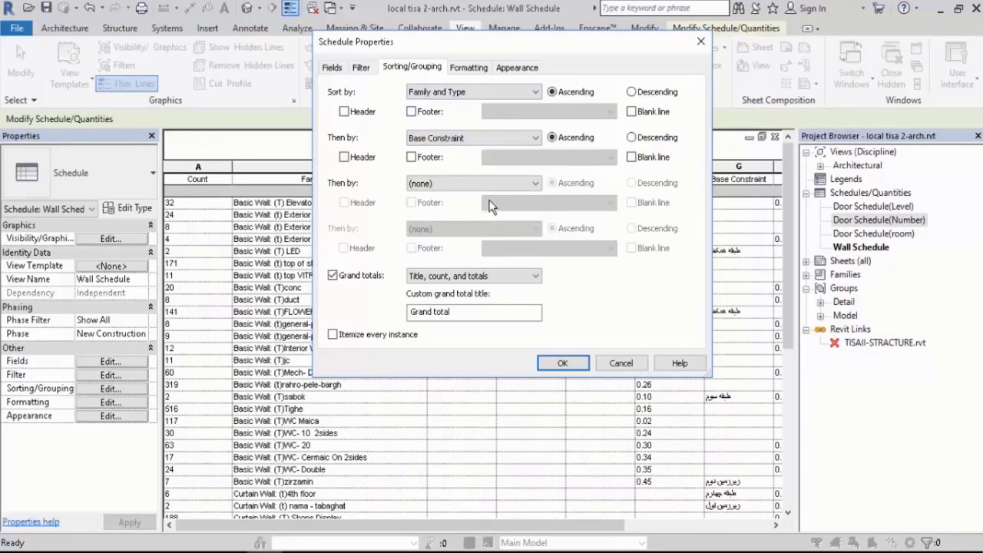
left_click(563, 363)
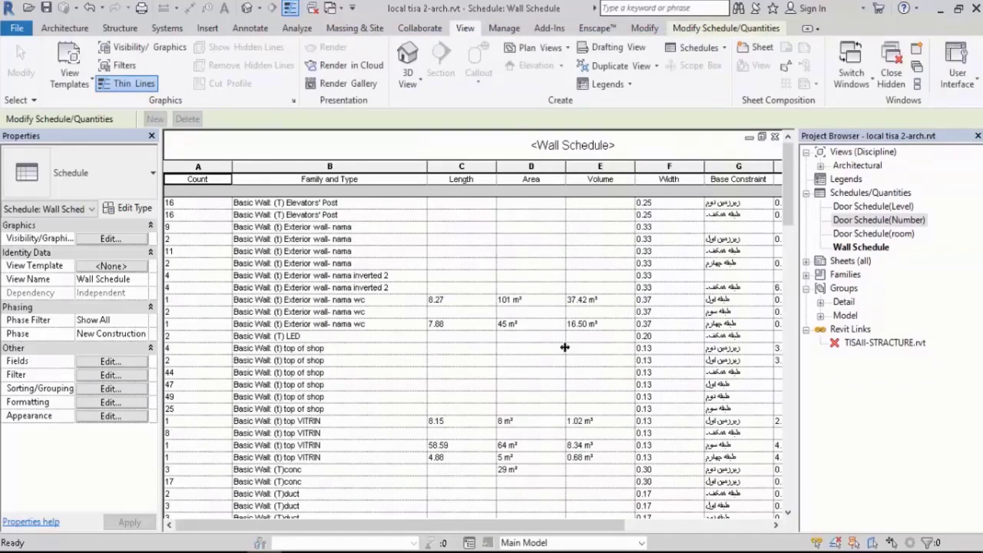
- Add a footer and a blank line to the Family and Type grouping, and look through the grouped wall rows
left_click(84, 361)
left_click(412, 68)
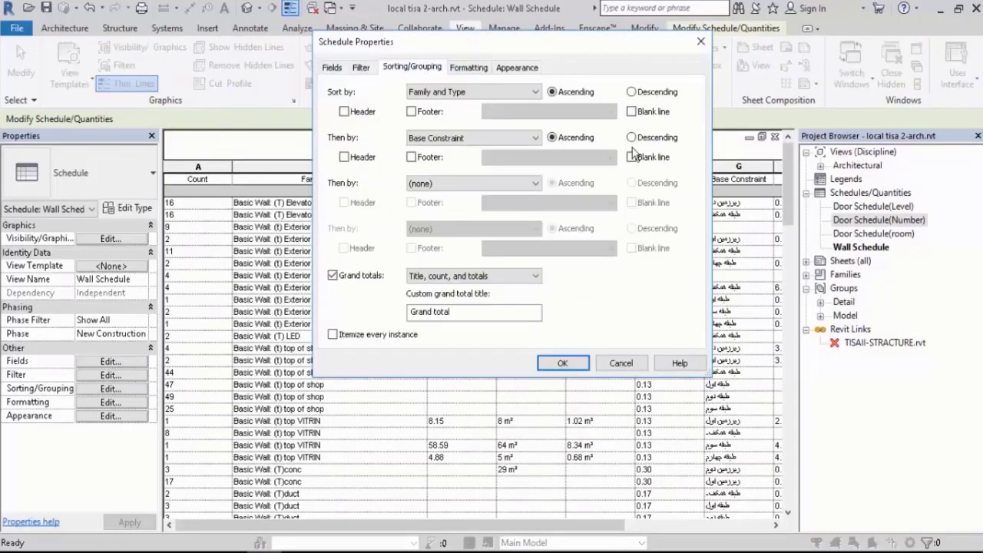
left_click(631, 112)
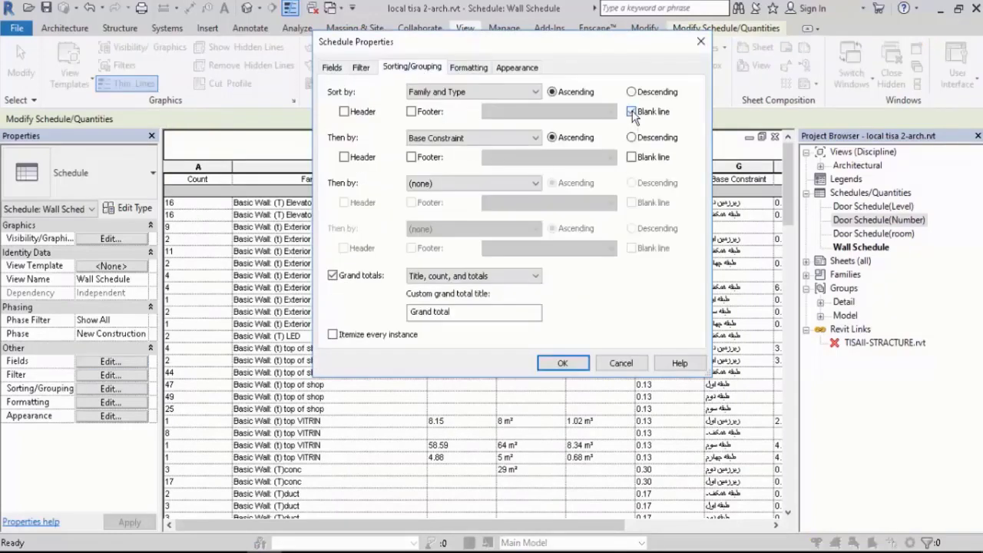
left_click(411, 112)
left_click(562, 363)
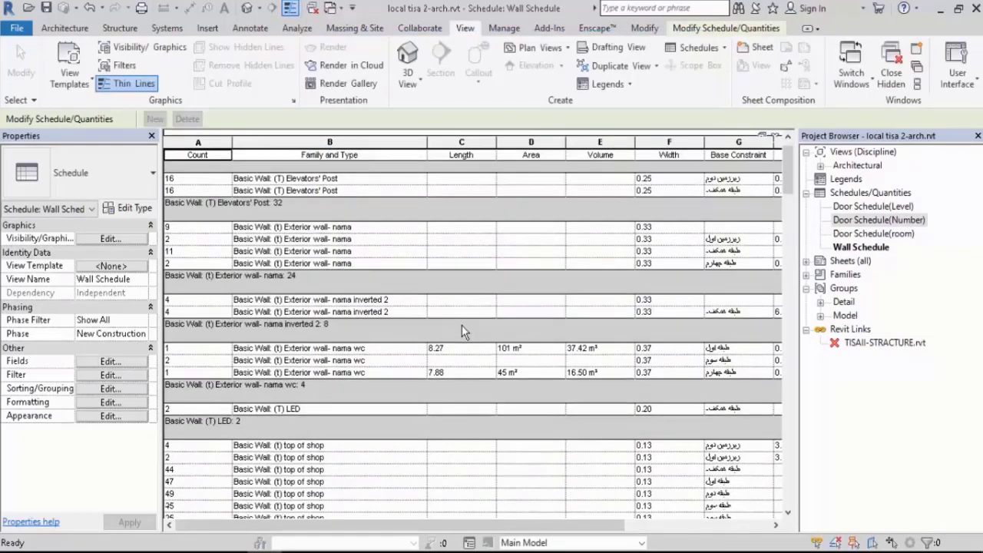
scroll(461, 325, "down", 6)
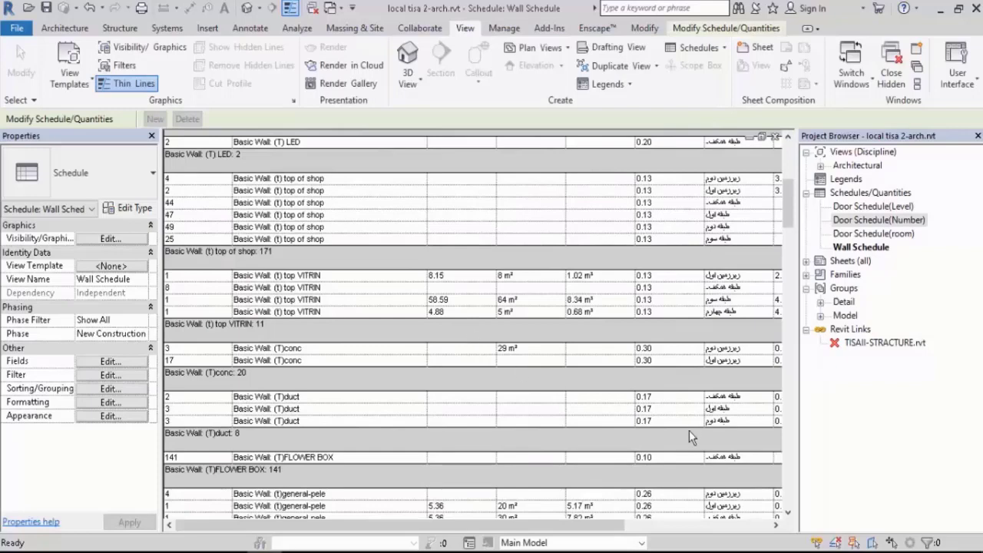
- Set the Length, Area and Volume fields of the Wall Schedule to calculate totals
scroll(691, 430, "up", 3)
scroll(691, 430, "up", 5)
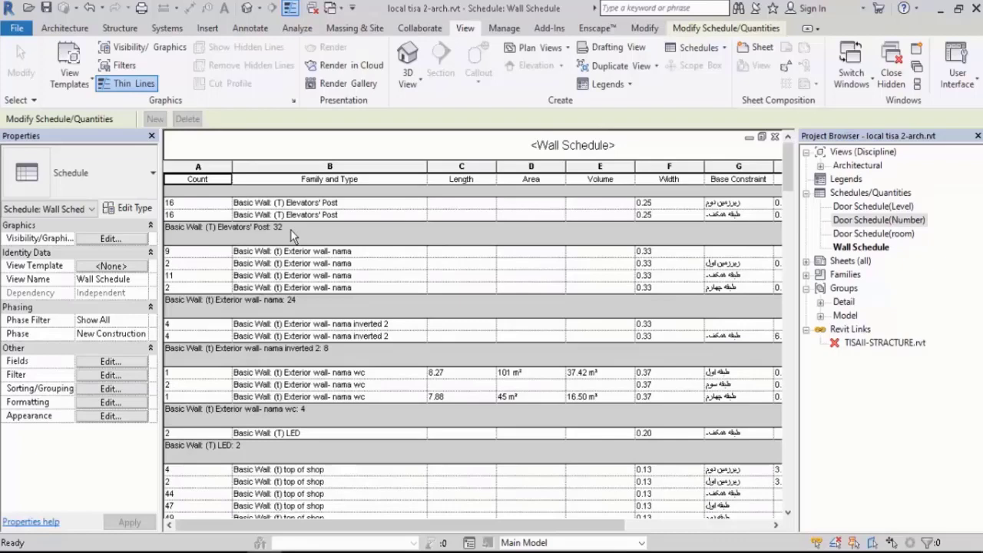
left_click(111, 362)
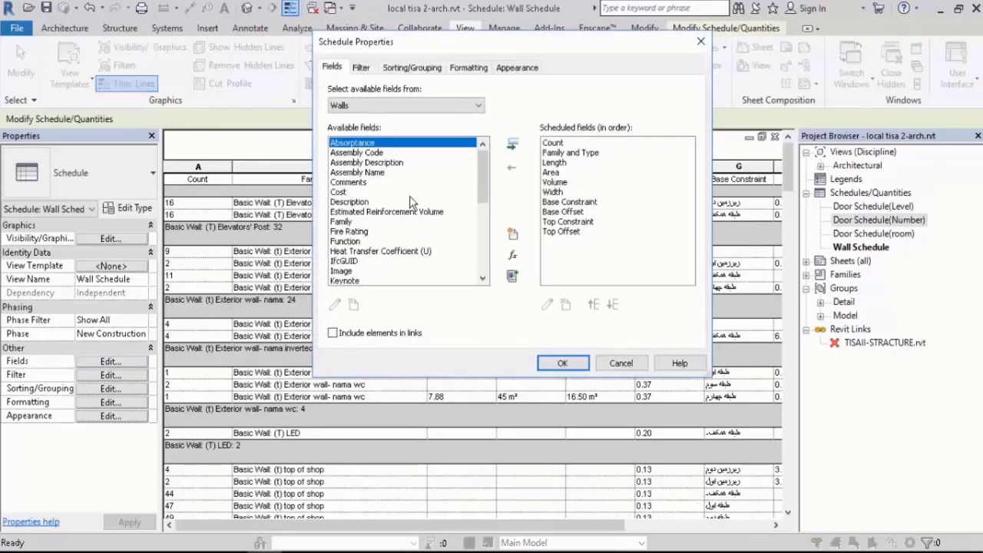
left_click(467, 68)
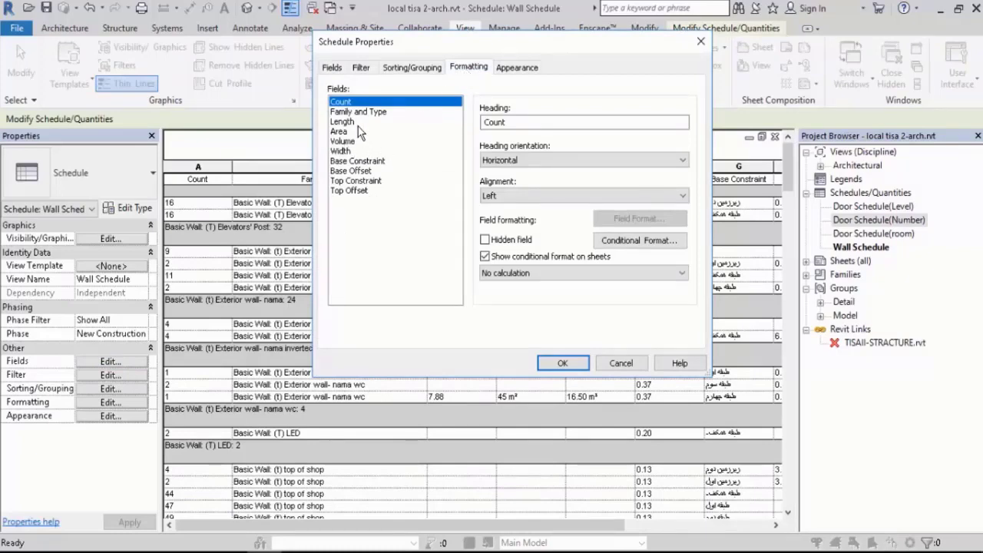
left_click_drag(358, 123, 358, 144)
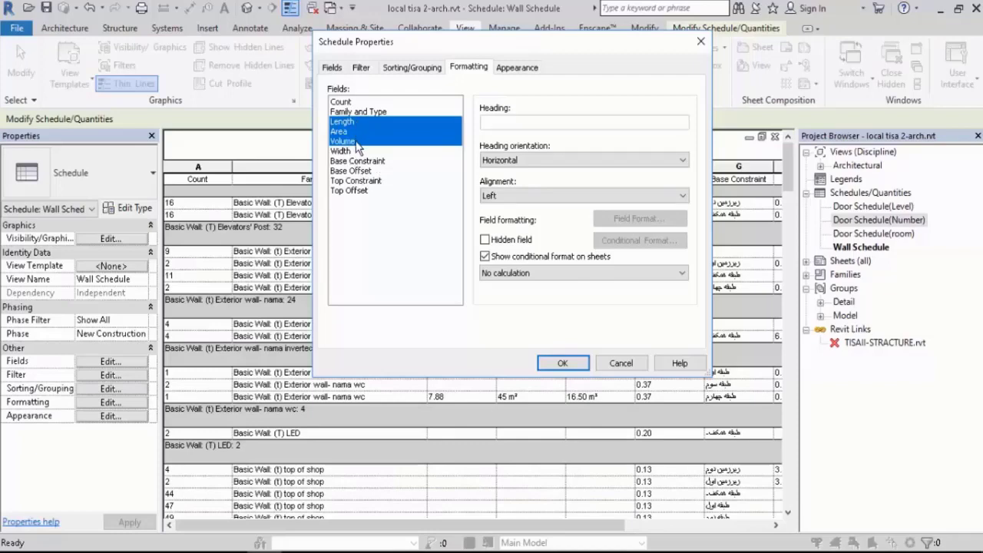
left_click(510, 274)
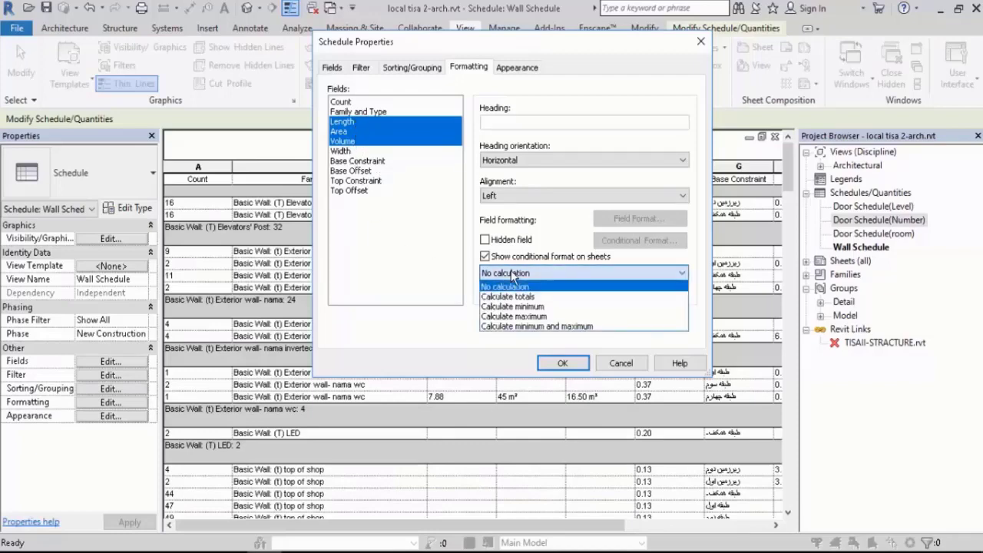
left_click(549, 297)
left_click_drag(485, 50, 228, 59)
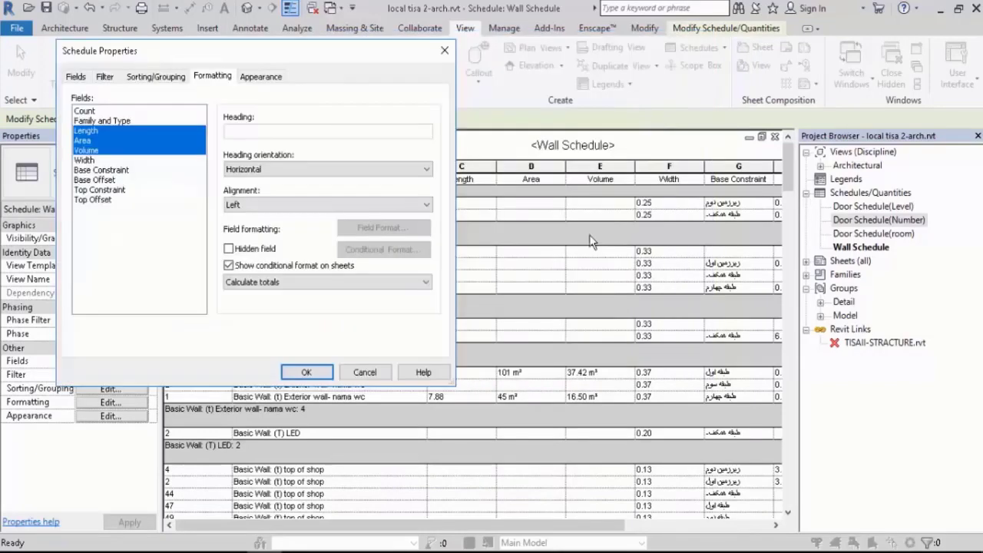
left_click(311, 373)
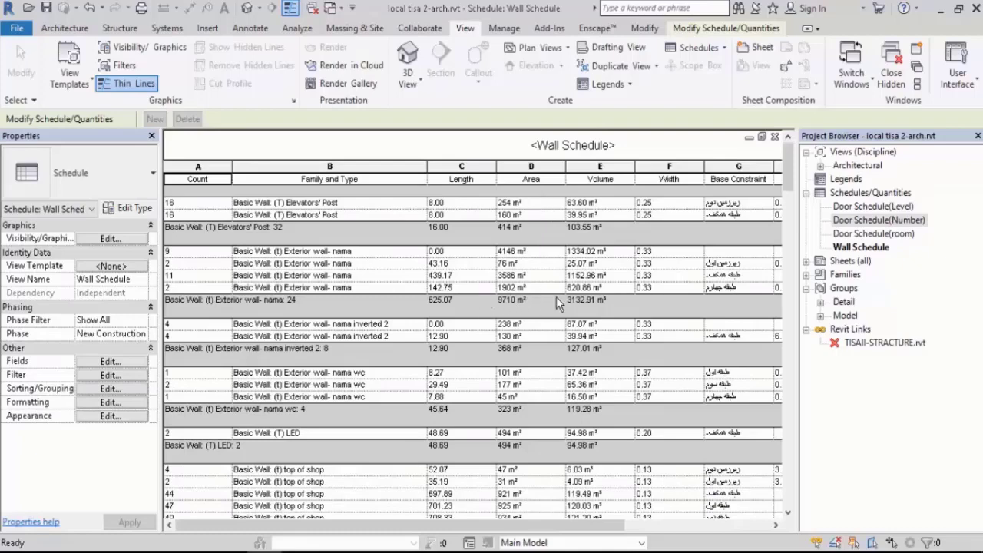
- Examine the length, area and volume figures and the wall types they belong to throughout the Wall Schedule
left_click_drag(482, 525, 645, 513)
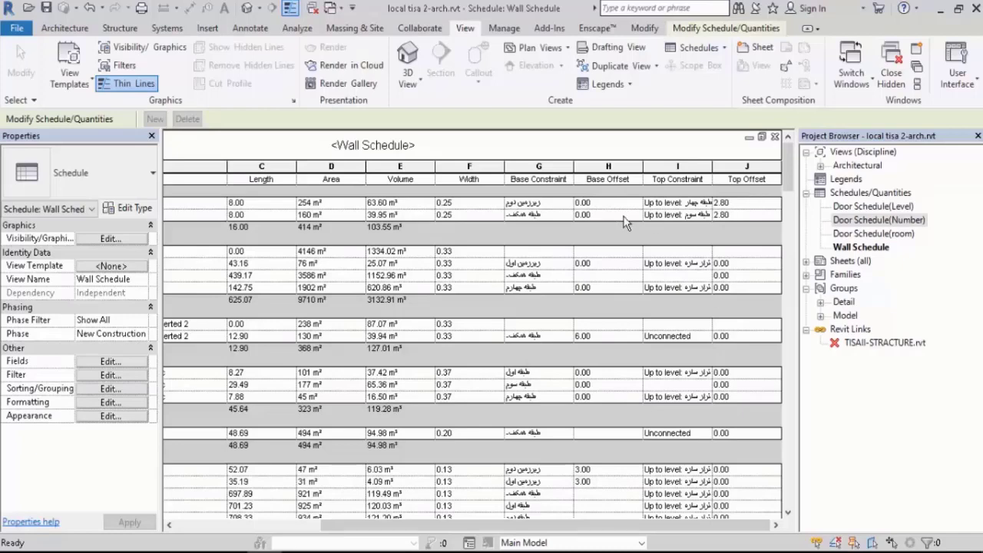
scroll(618, 241, "down", 5)
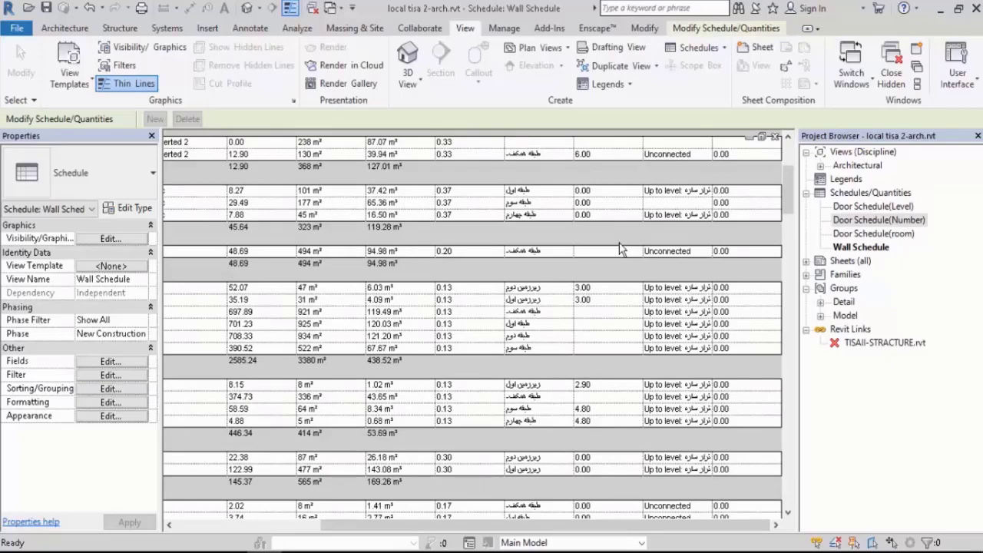
scroll(620, 244, "down", 8)
scroll(624, 398, "down", 7)
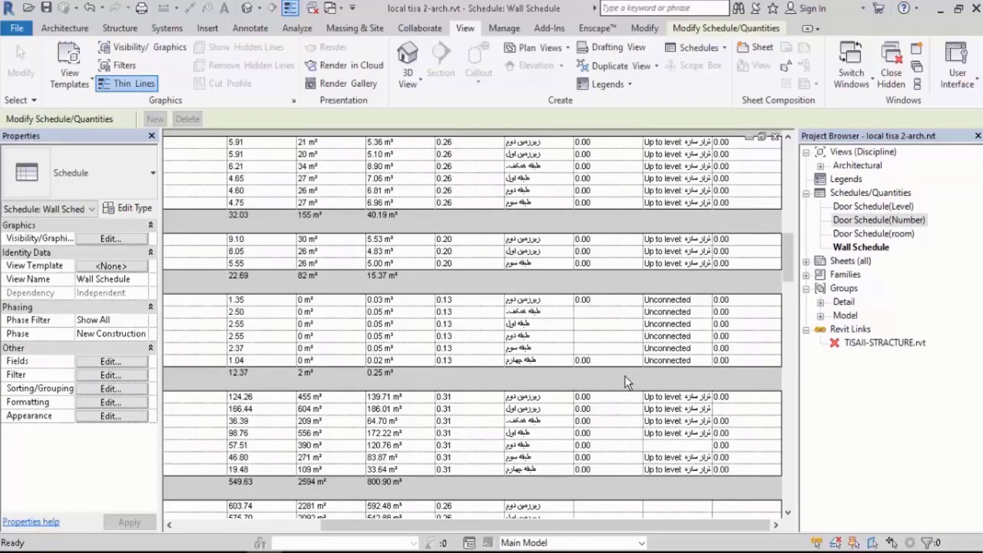
scroll(626, 377, "down", 8)
scroll(625, 376, "down", 1)
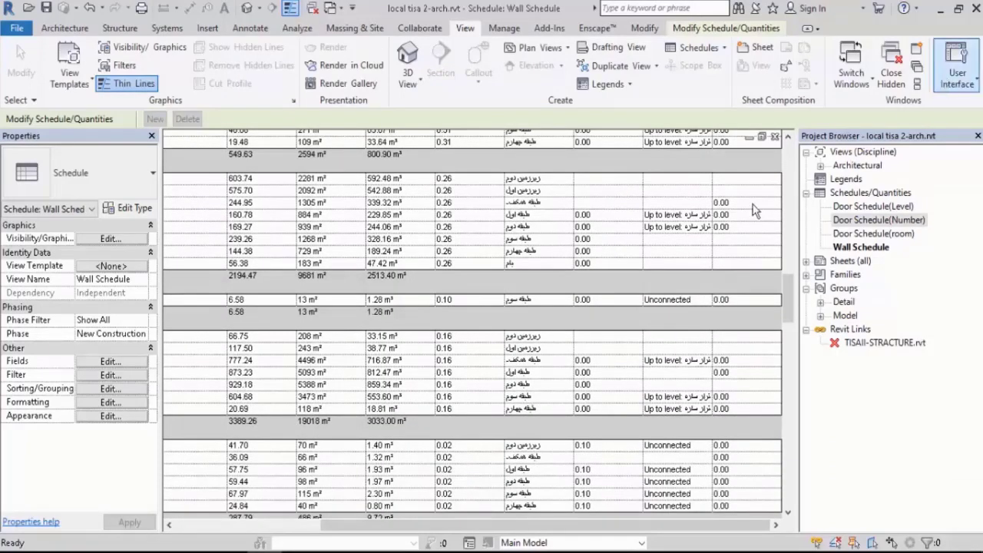
left_click(414, 239)
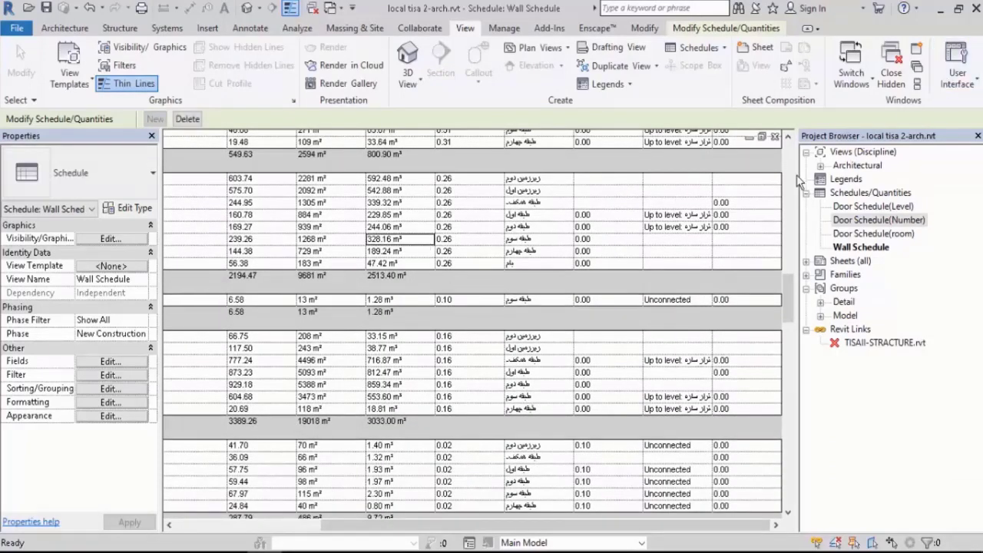
left_click(264, 242)
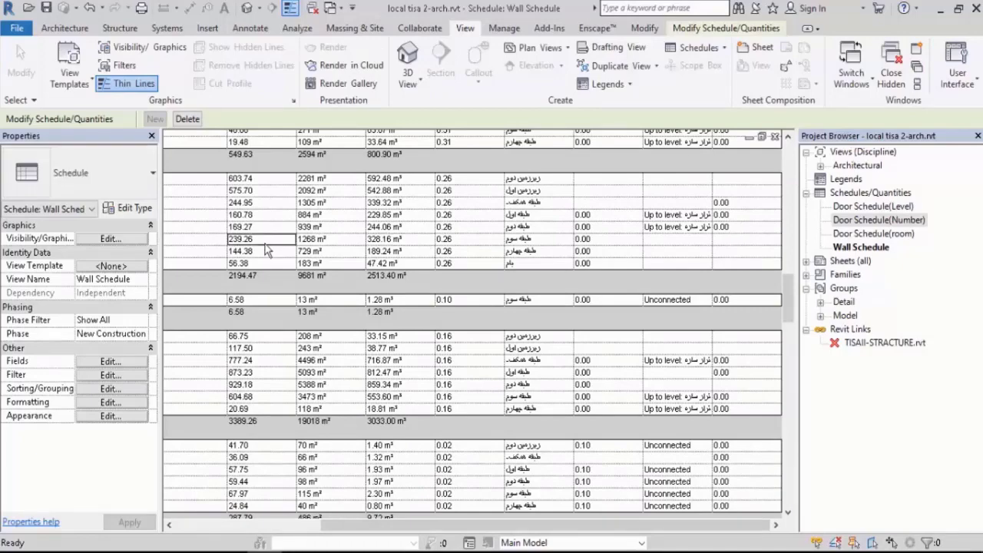
left_click_drag(439, 525, 293, 525)
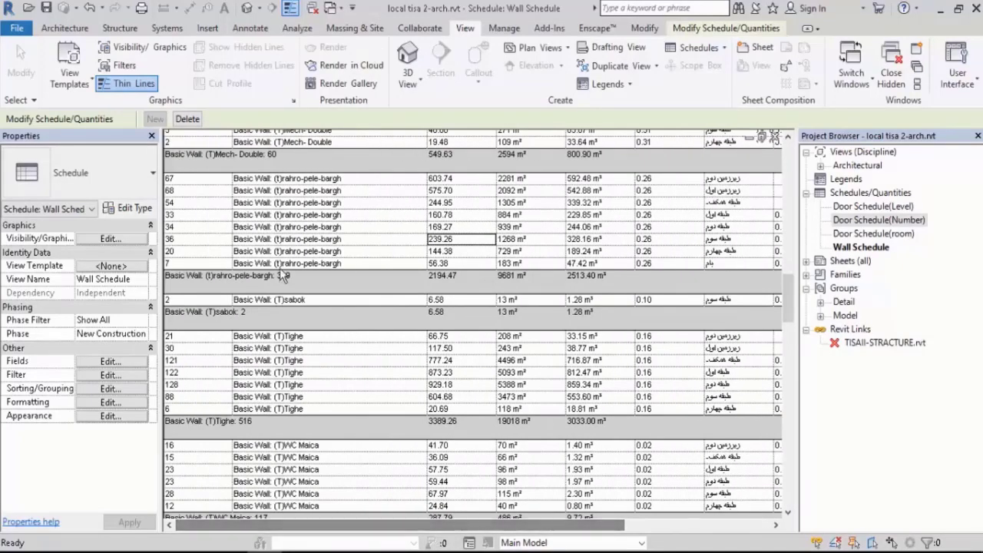
- Examine the Base Constraint, Base Offset, Top Constraint and Top Offset columns across the wall type groups
left_click(707, 31)
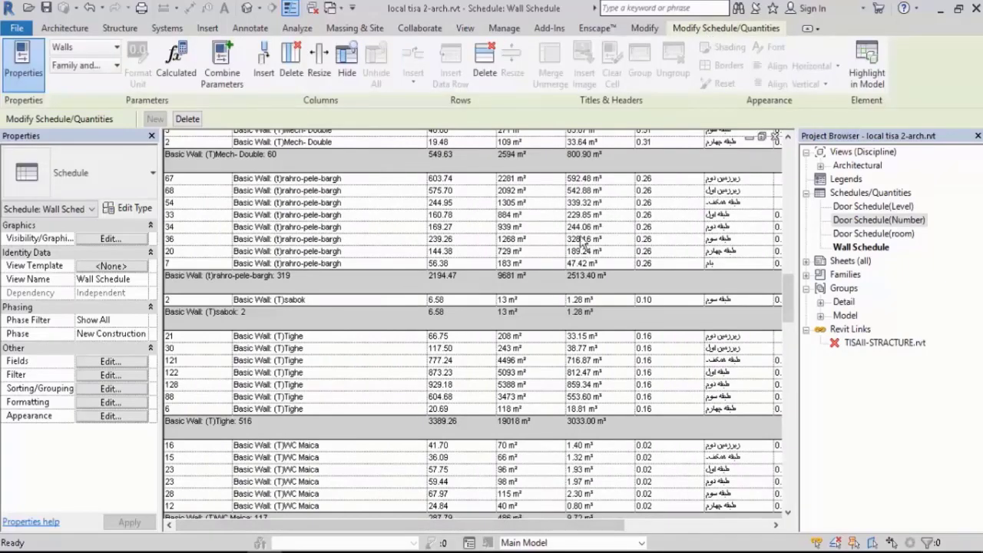
left_click_drag(610, 525, 755, 525)
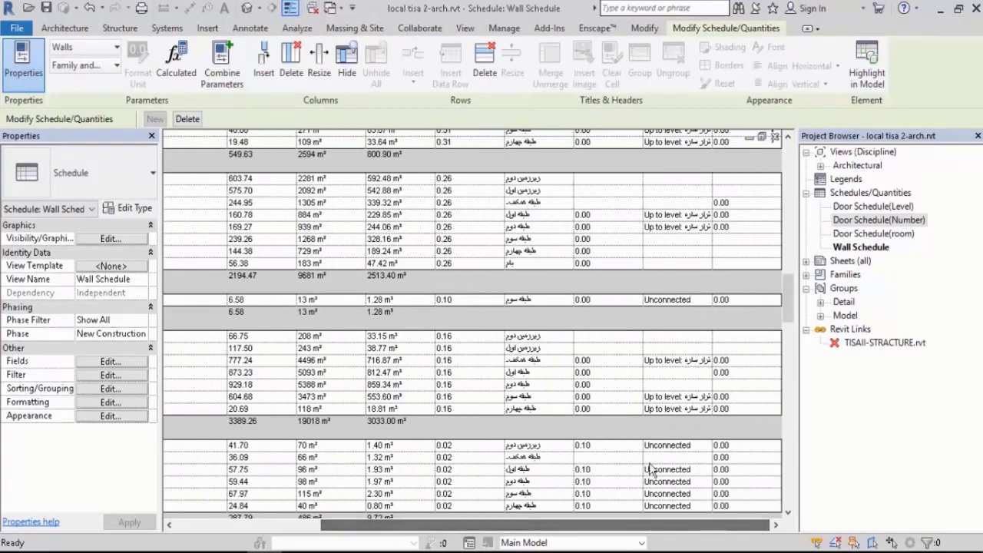
scroll(611, 470, "up", 4)
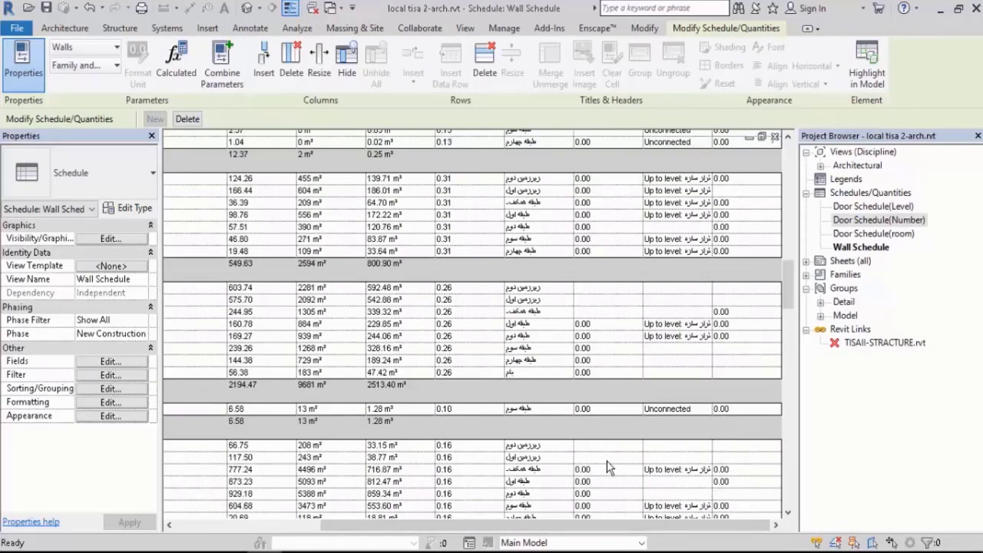
scroll(689, 238, "up", 5)
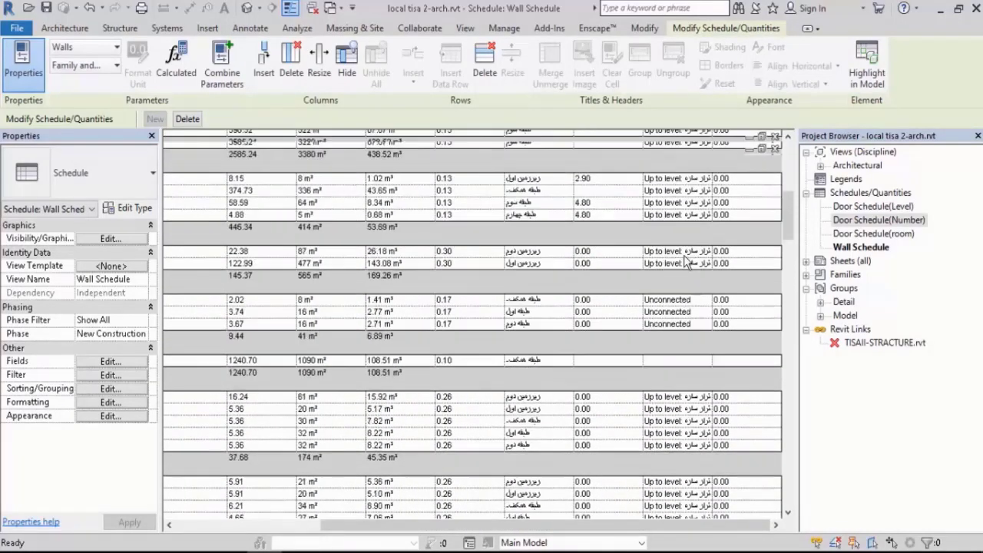
scroll(689, 241, "up", 3)
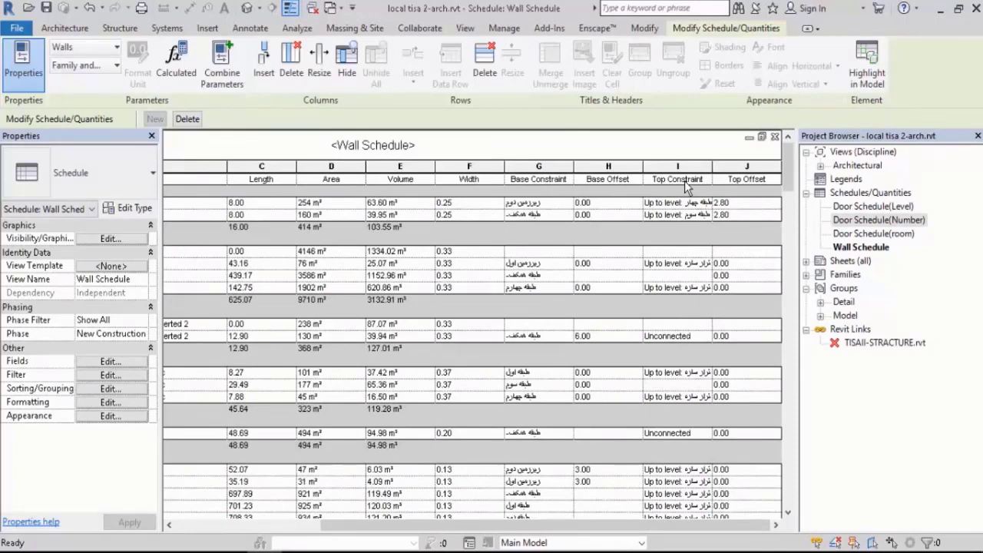
scroll(688, 223, "down", 12)
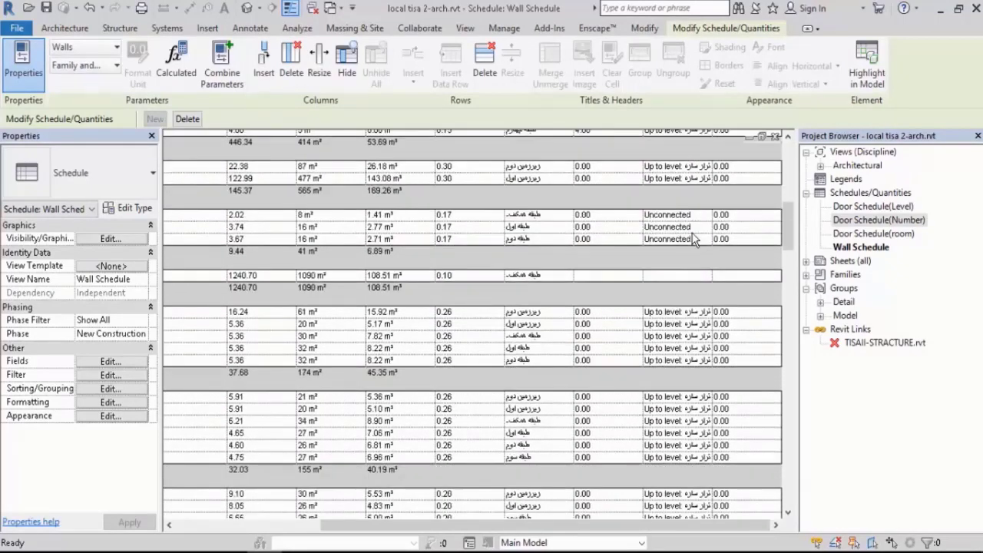
scroll(694, 240, "down", 4)
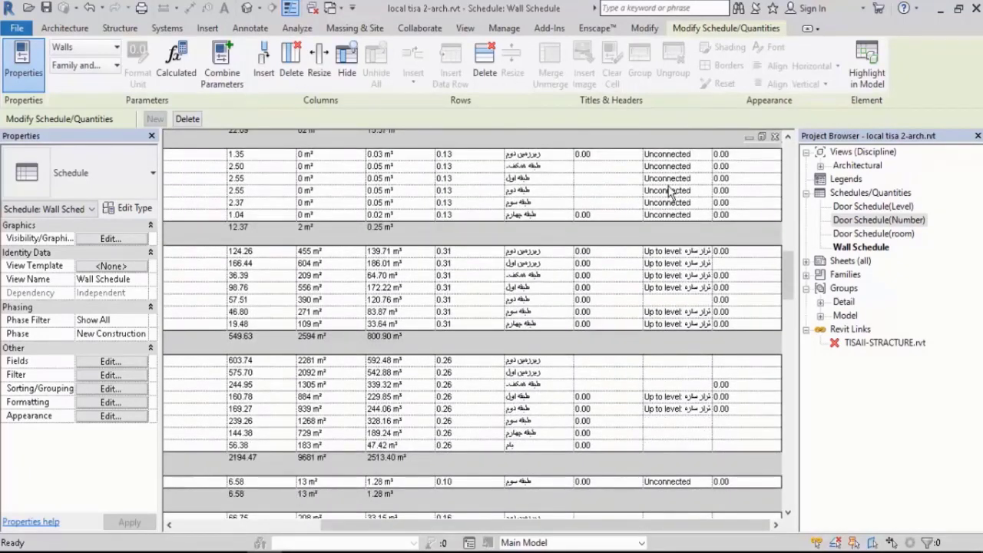
scroll(672, 196, "up", 1)
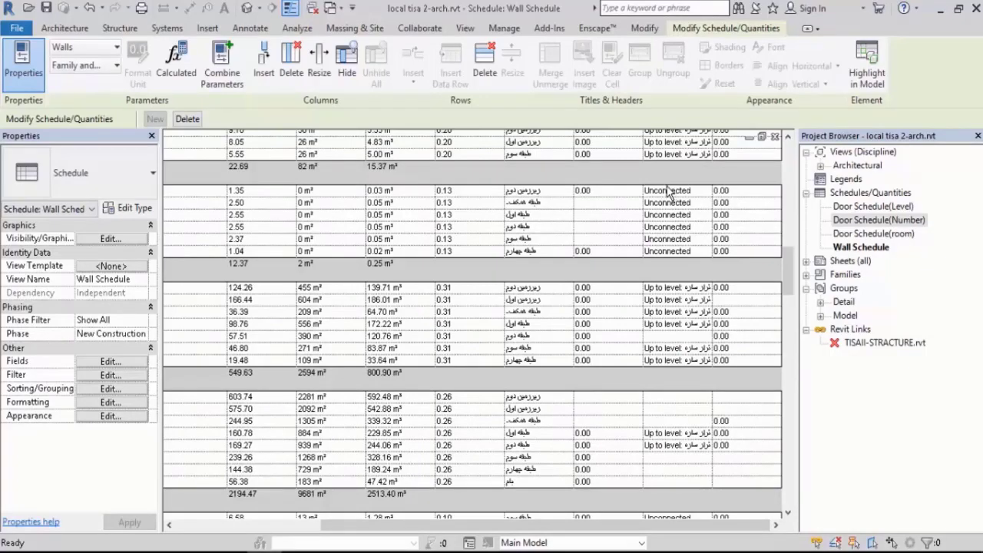
scroll(633, 261, "up", 15)
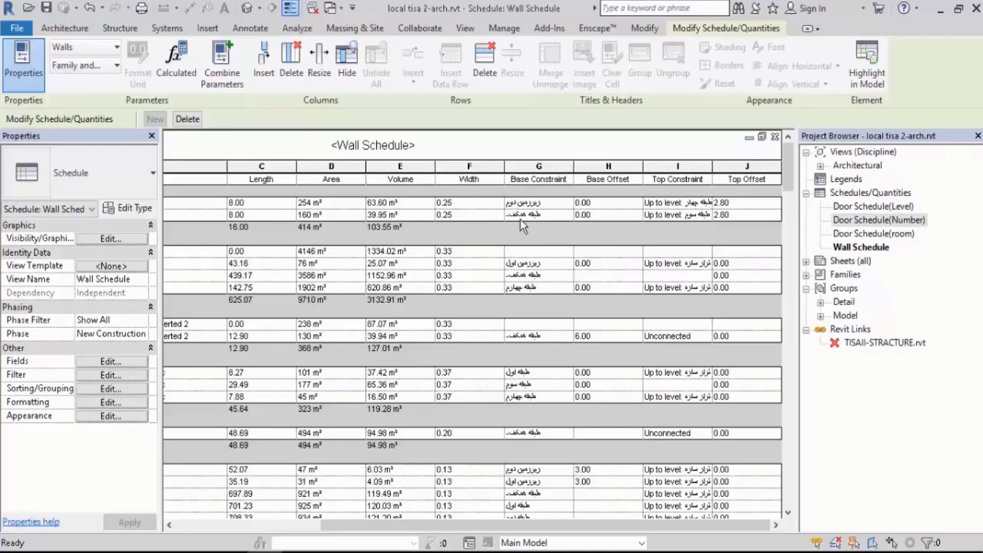
scroll(520, 224, "down", 6)
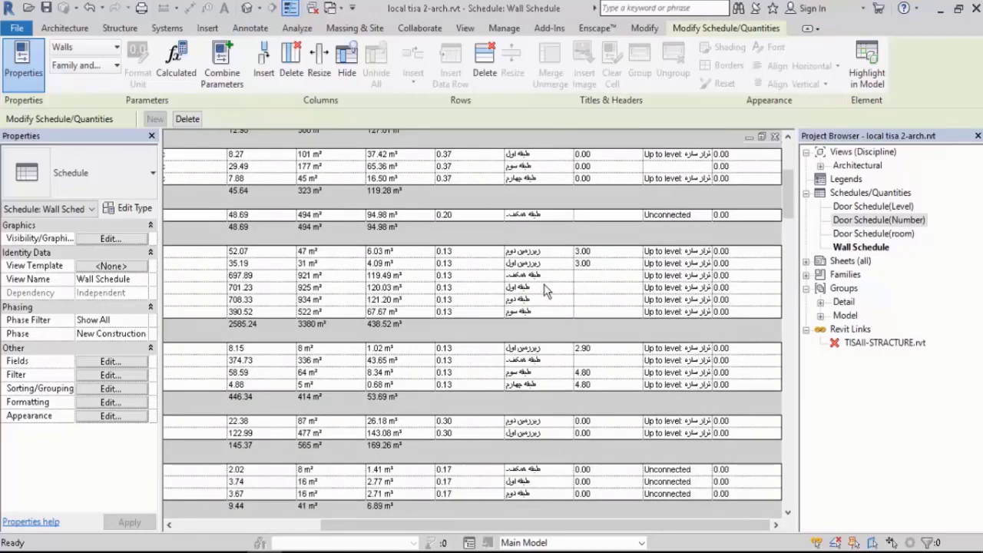
scroll(547, 291, "up", 6)
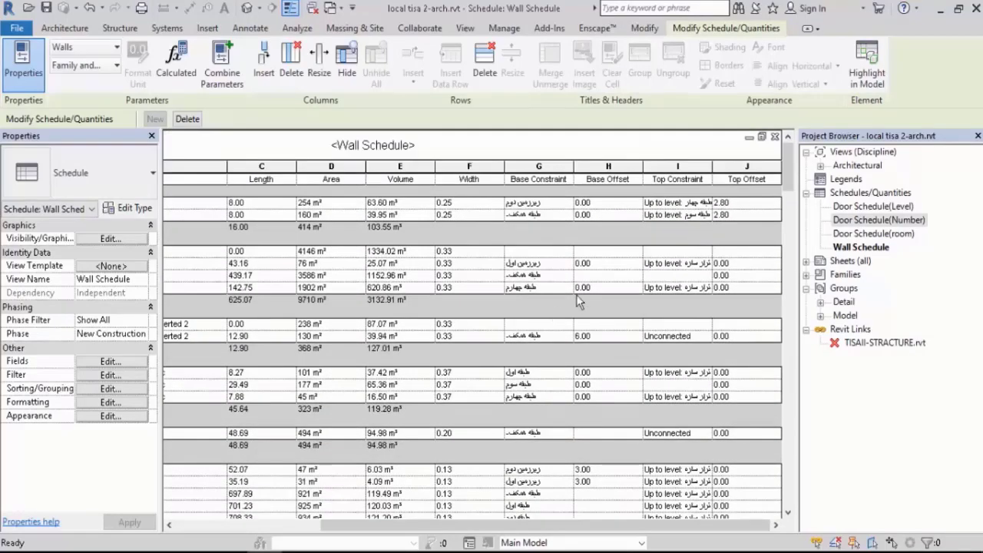
scroll(706, 230, "down", 10)
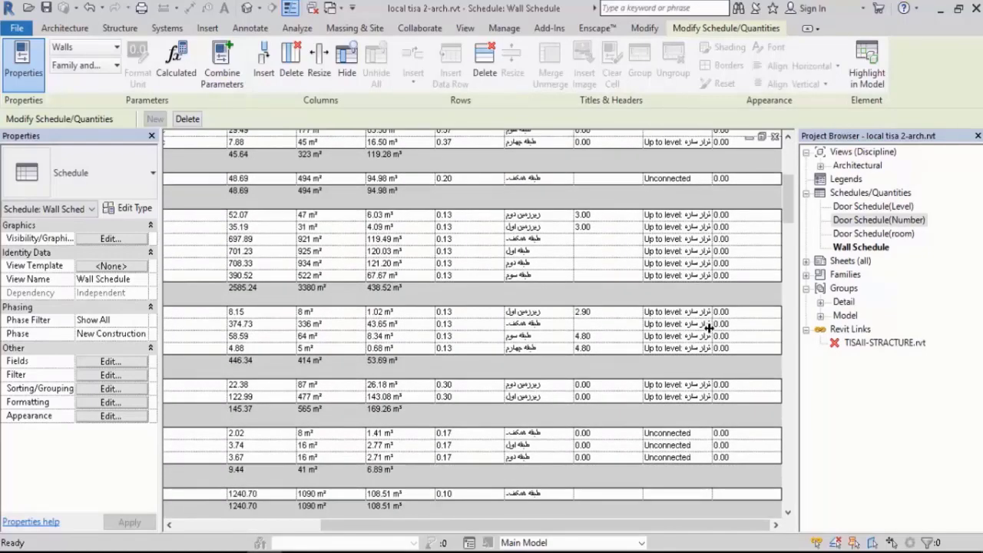
scroll(707, 333, "up", 10)
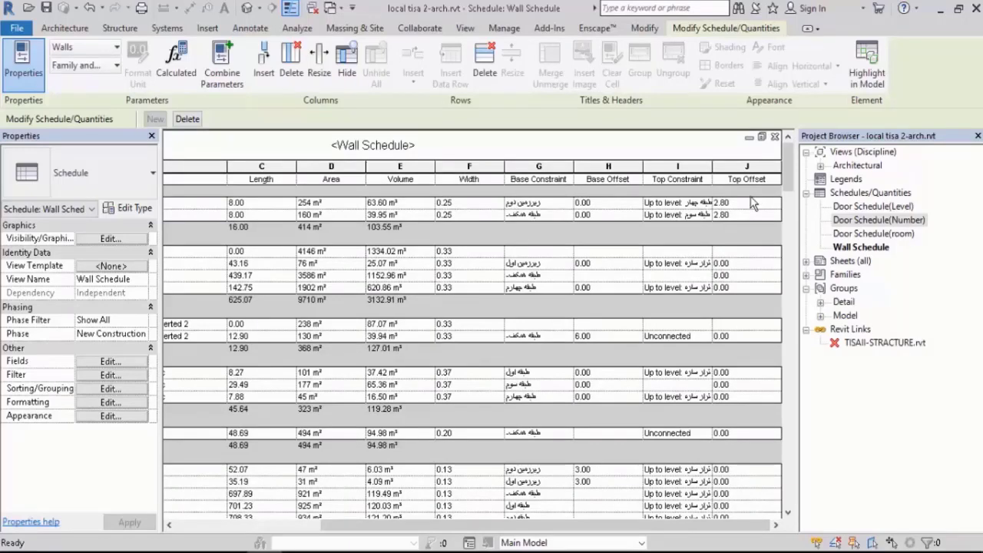
scroll(753, 202, "down", 3)
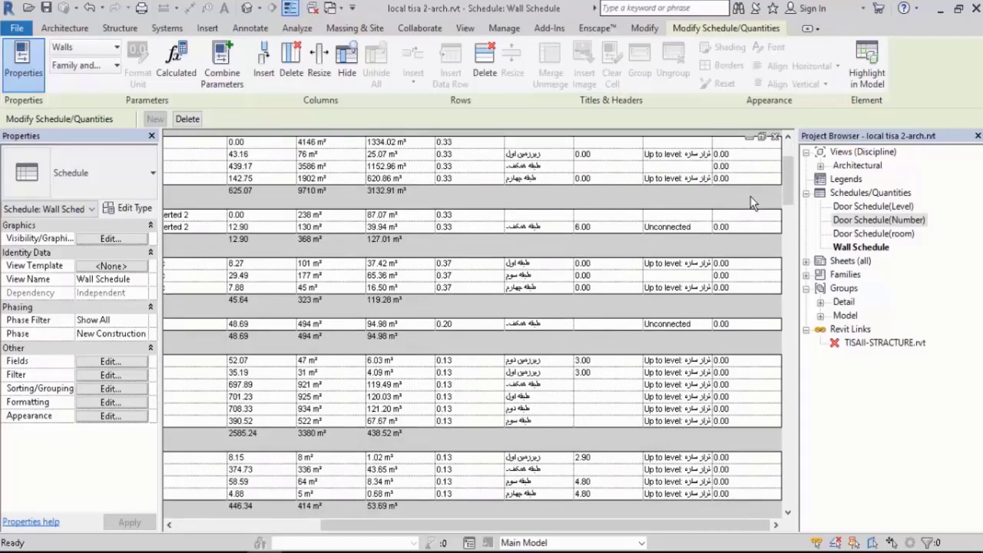
- Duplicate the Wall Schedule and rename the copy as Wall Schedule(Level)
right_click(863, 249)
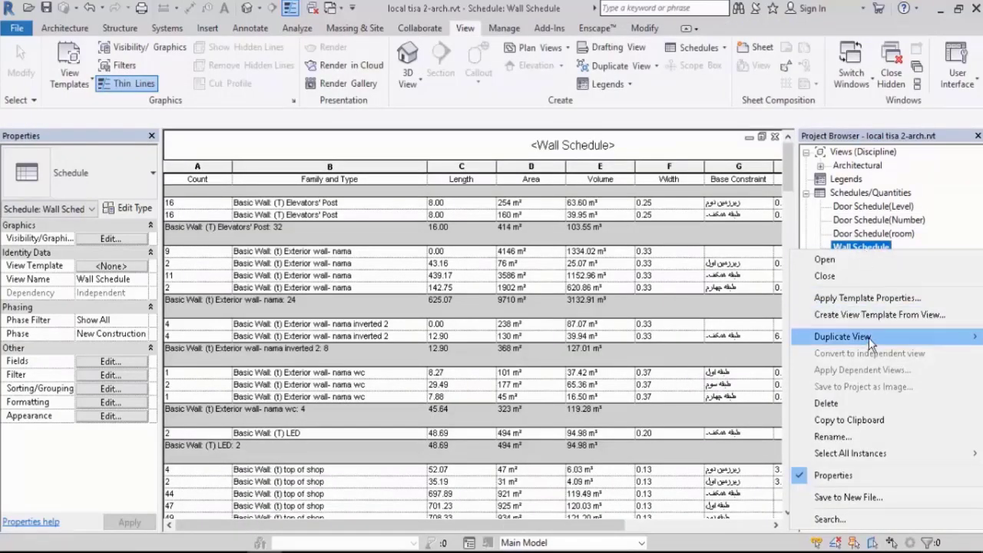
left_click(718, 339)
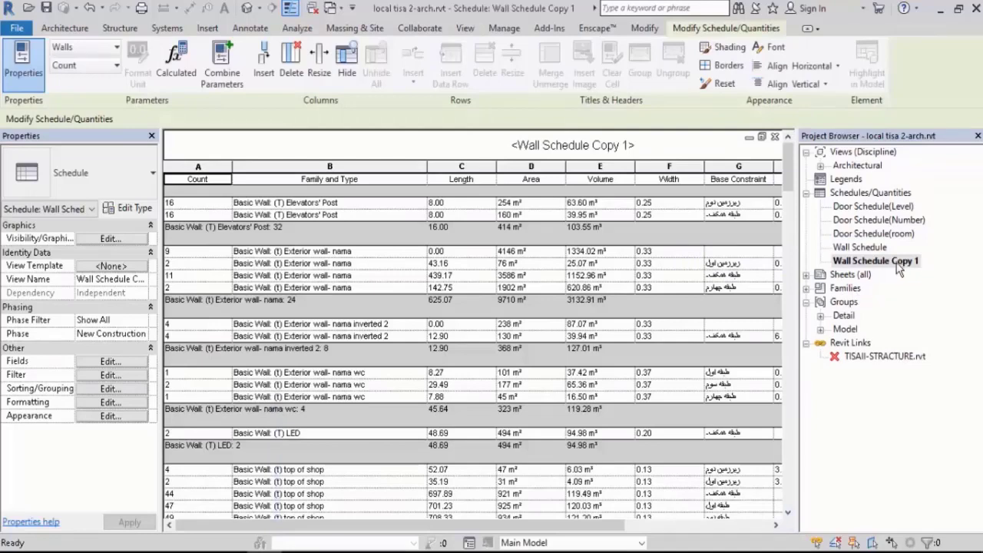
right_click(898, 265)
left_click(829, 437)
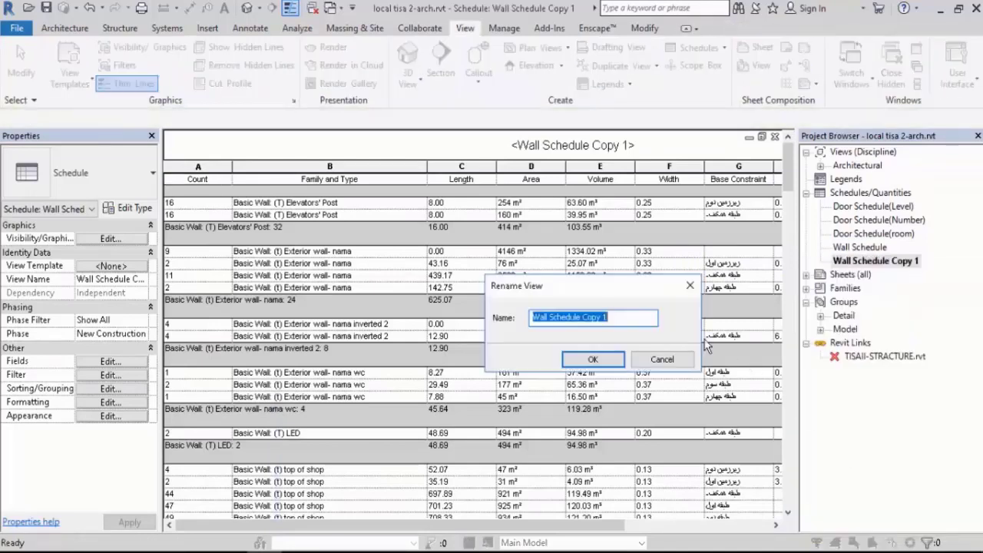
left_click(617, 318)
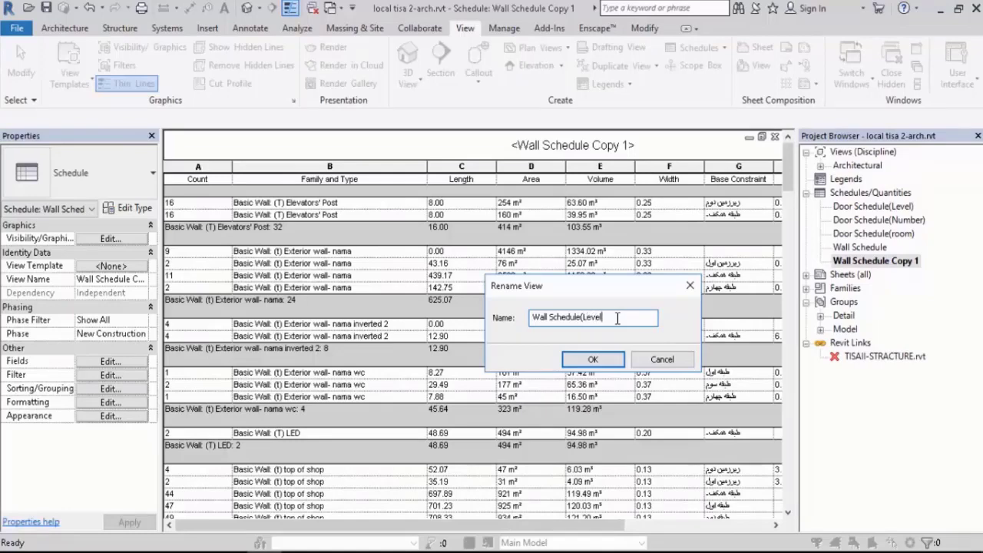
key("Return")
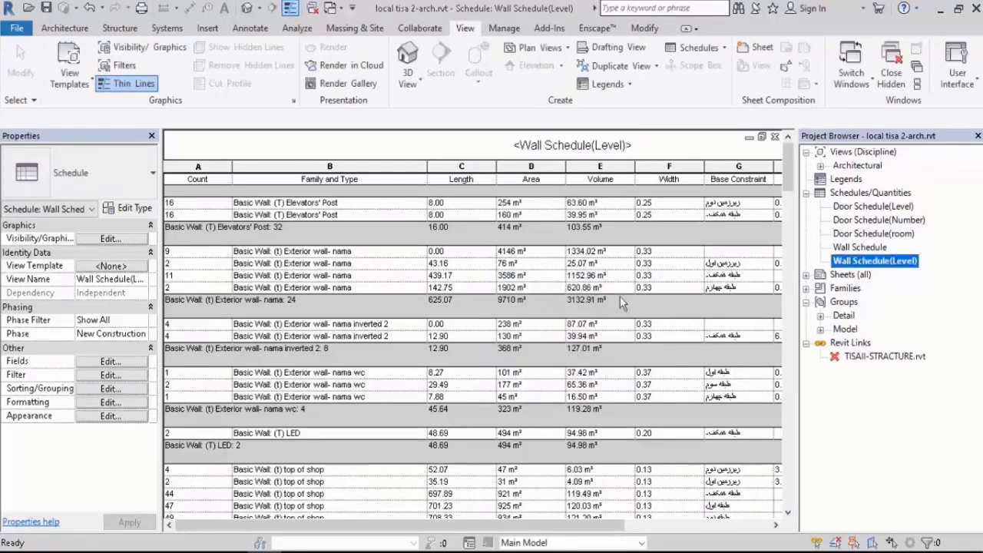
- Set Wall Schedule(Level) to sort by Base Constraint first and by Family and Type second
left_click(109, 388)
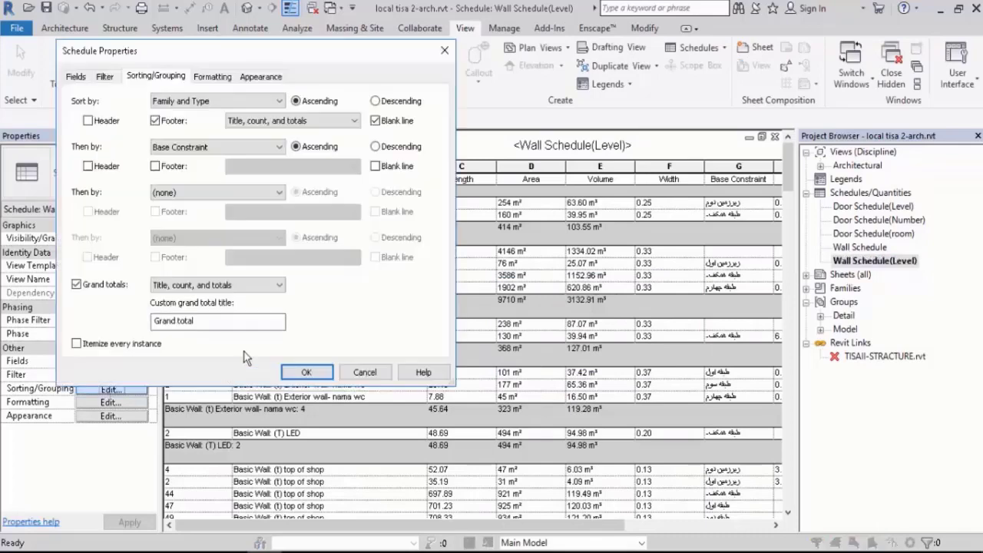
left_click(202, 102)
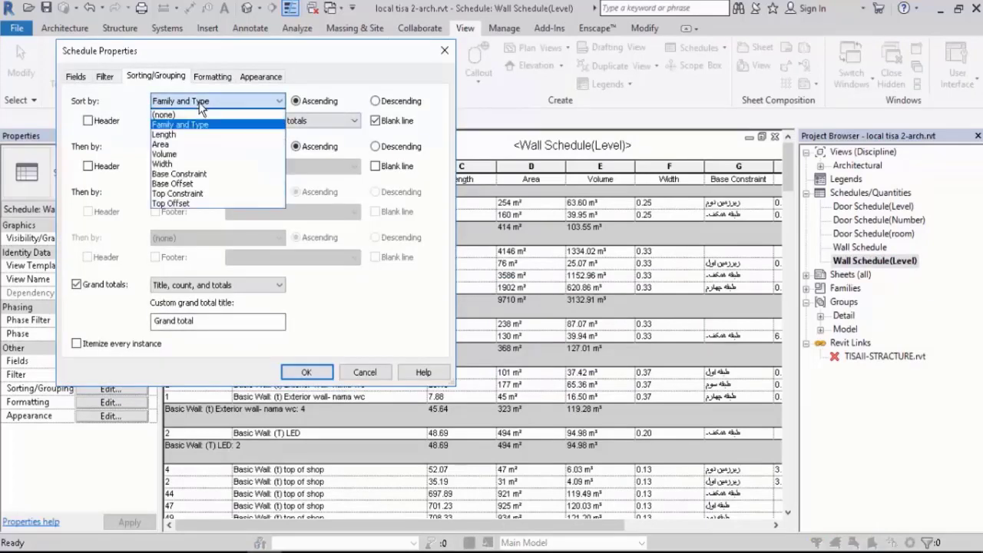
left_click(193, 173)
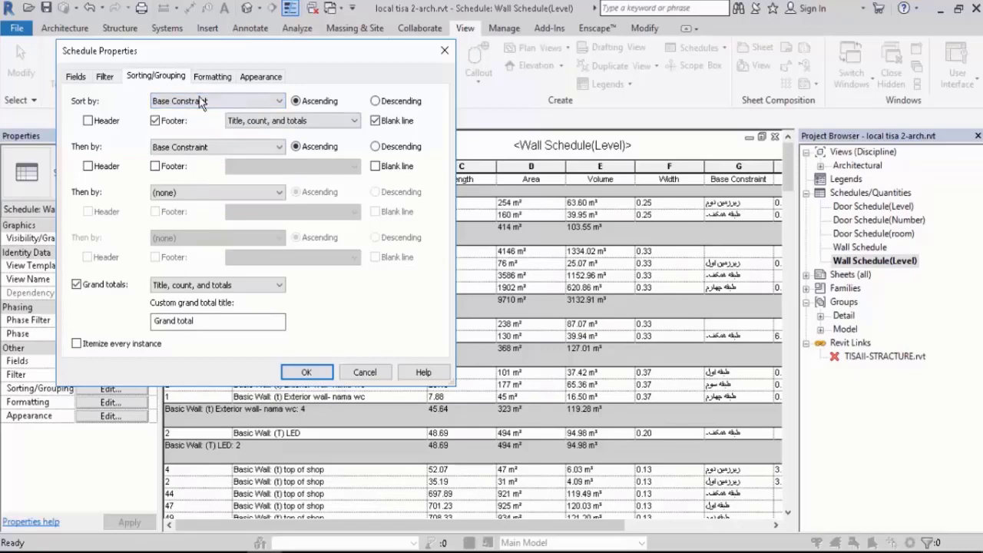
left_click(182, 147)
left_click(240, 169)
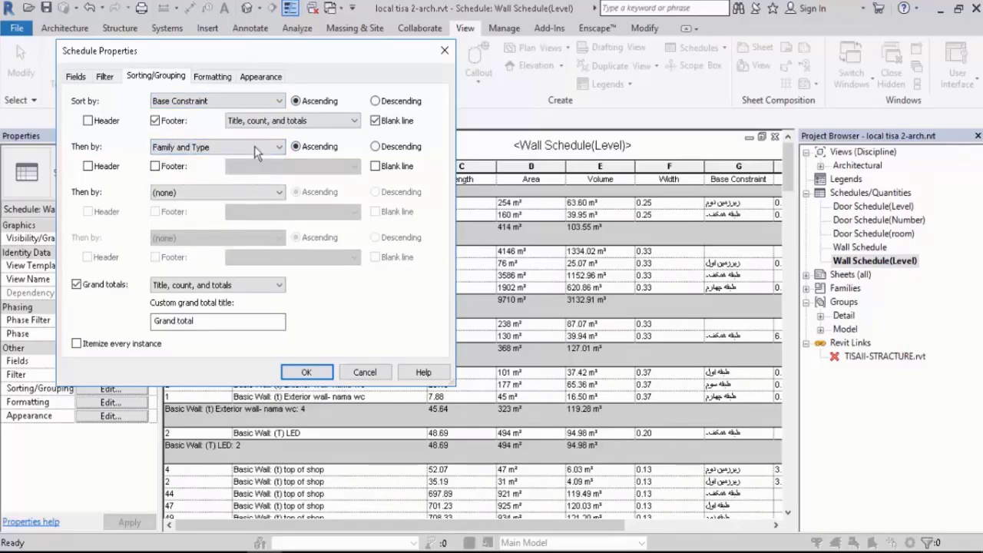
- Move the Base Constraint field up to directly after Count in the scheduled fields and apply the schedule changes
left_click(77, 77)
left_click(321, 210)
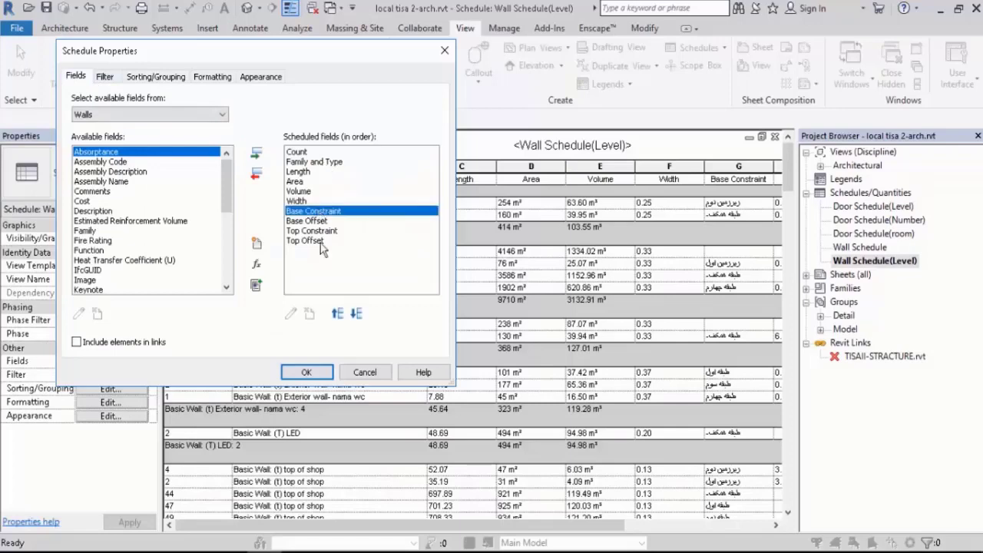
left_click(338, 313)
left_click(337, 312)
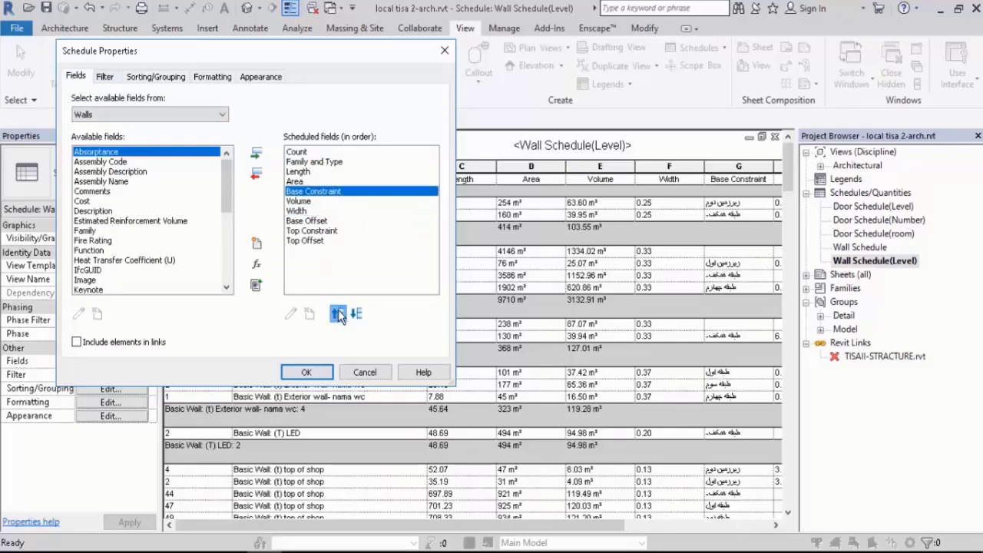
left_click(337, 313)
left_click(338, 312)
left_click(337, 313)
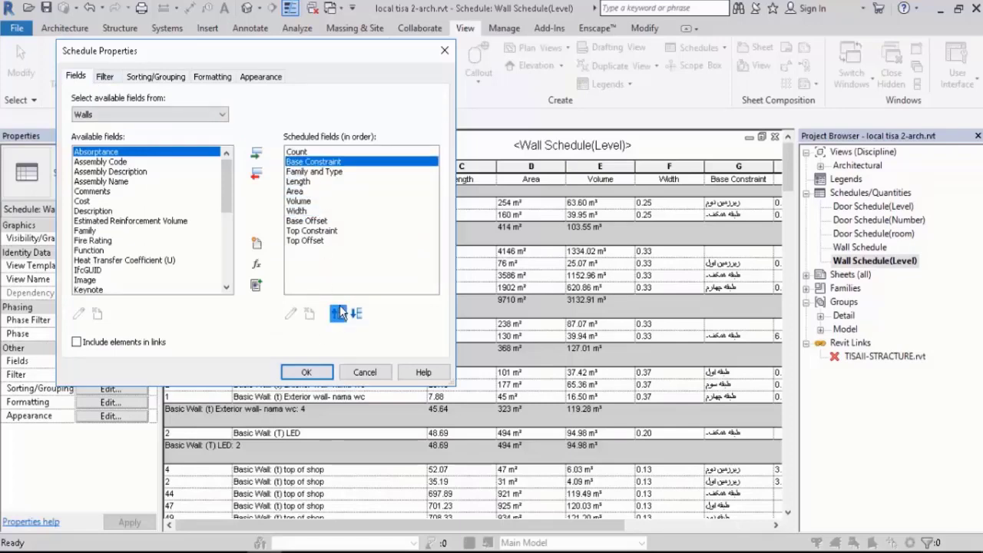
left_click(306, 371)
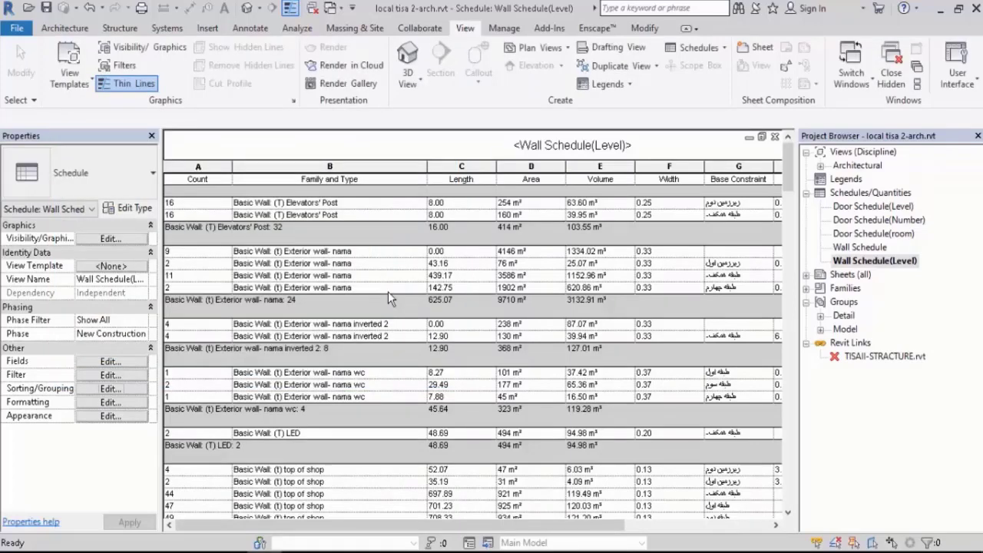
- Examine the wall types and the length, area and volume totals of each level group, including the group without a base constraint
scroll(388, 293, "down", 8)
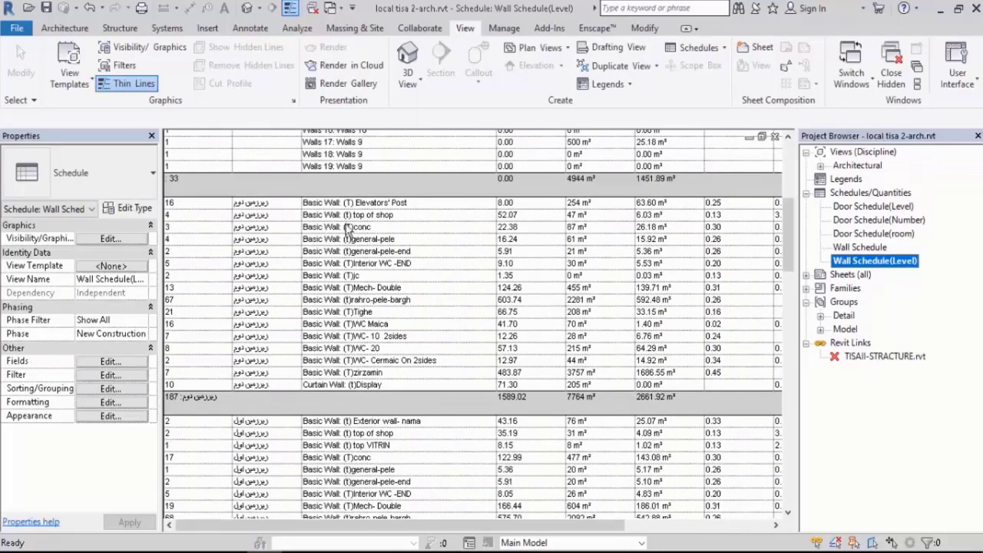
scroll(451, 313, "down", 5)
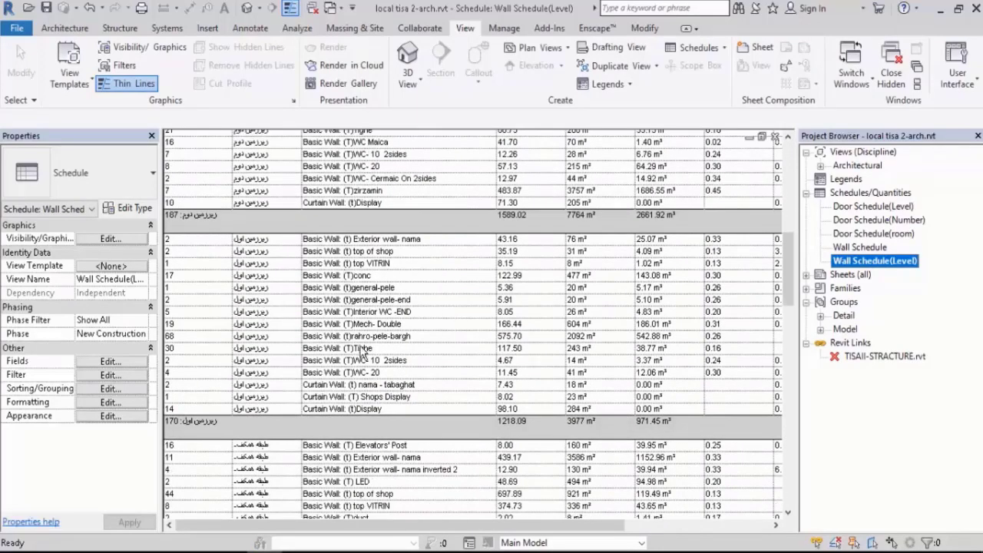
scroll(412, 324, "down", 1)
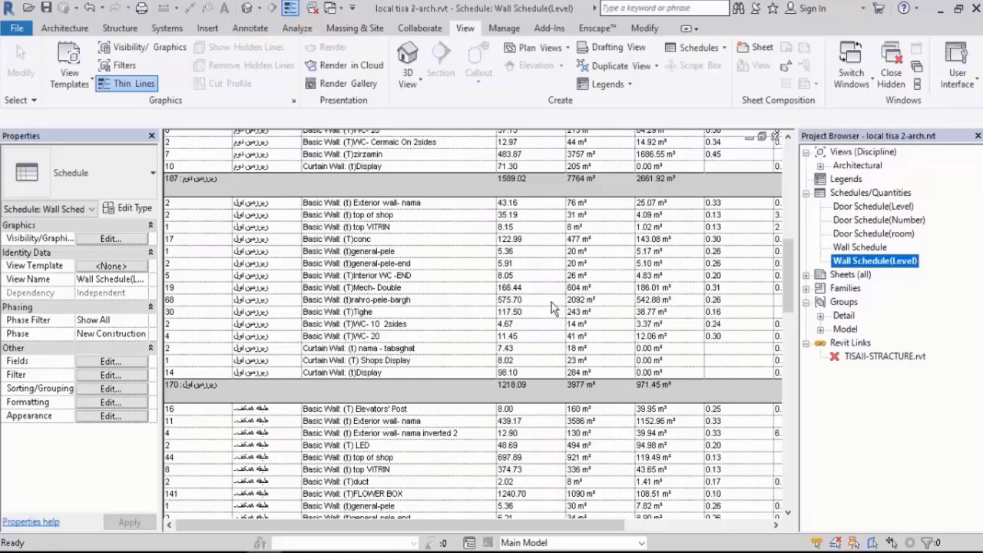
scroll(552, 307, "down", 15)
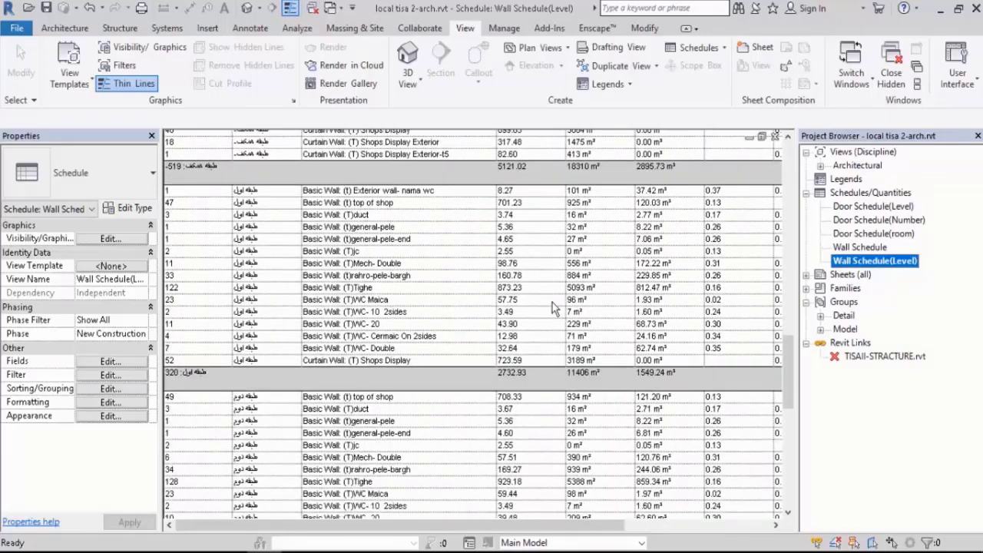
scroll(552, 305, "down", 3)
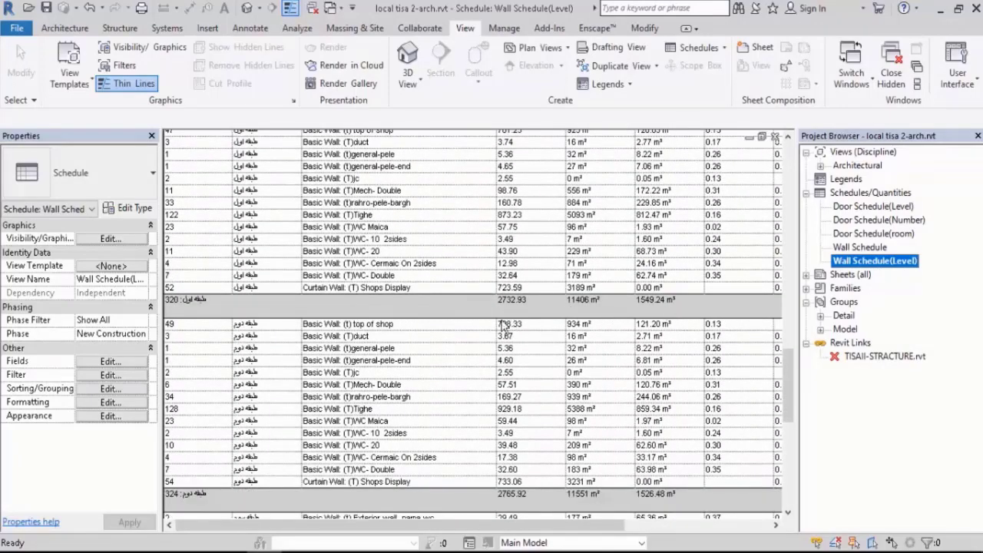
scroll(503, 327, "down", 6)
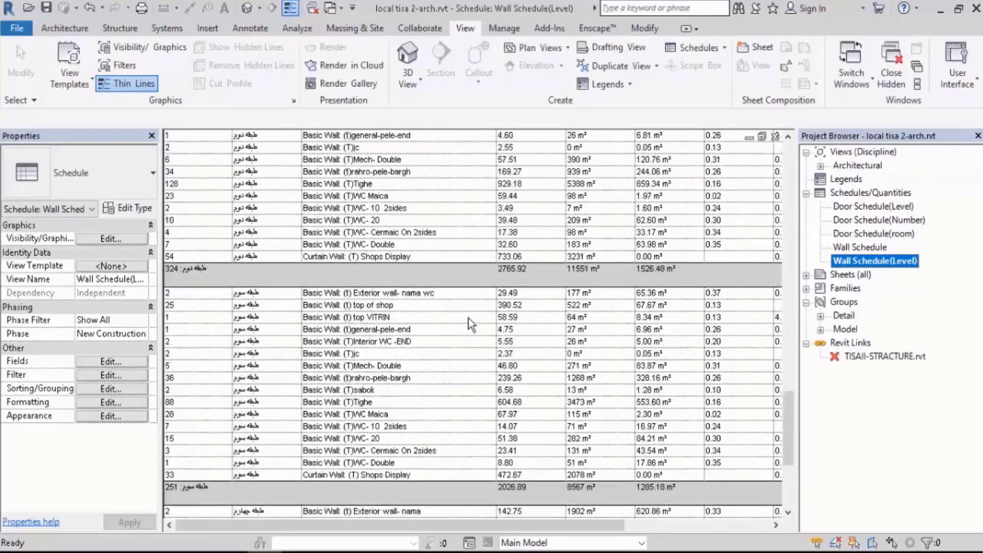
scroll(470, 324, "up", 20)
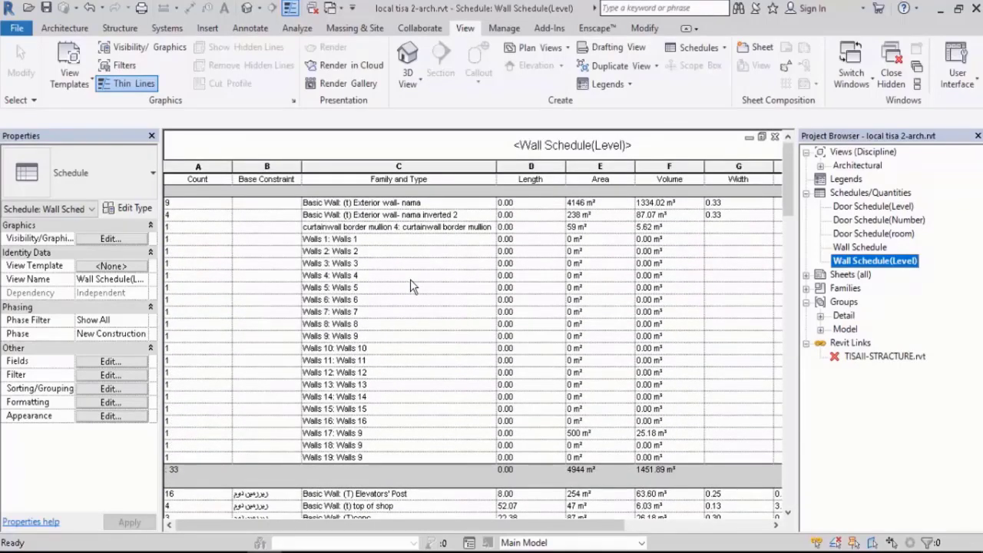
scroll(411, 290, "down", 1)
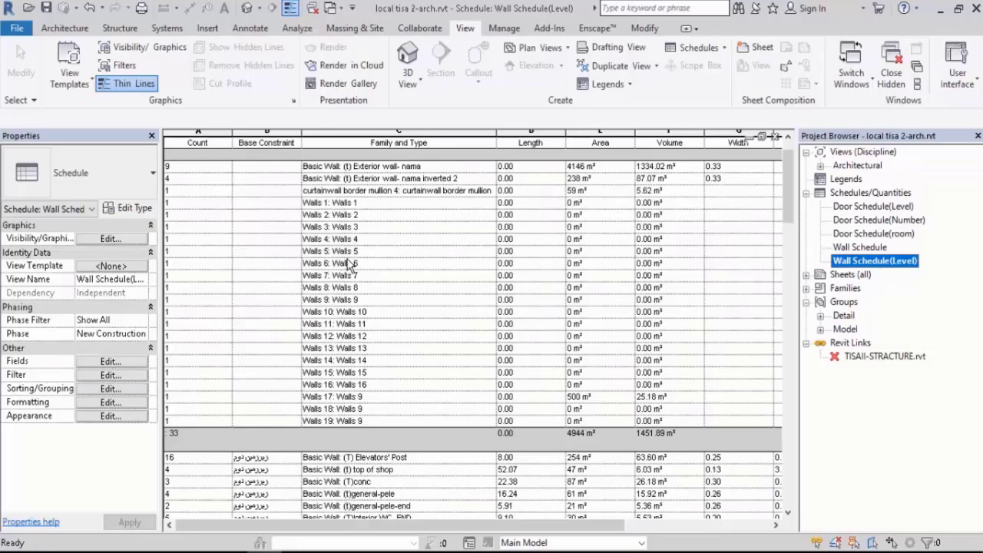
- Highlight the Walls 17: Walls 9 element from the schedule in a model view
left_click(377, 399)
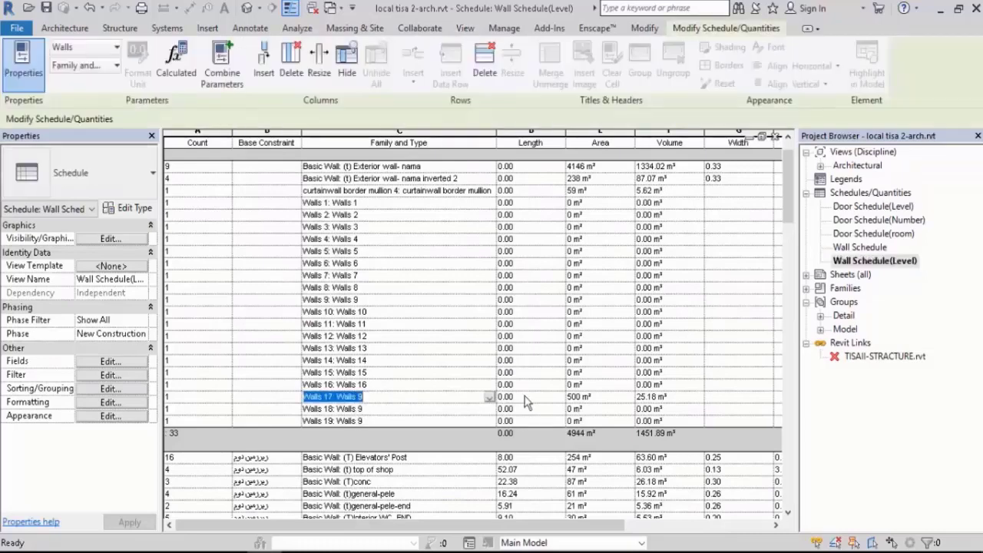
left_click(532, 397)
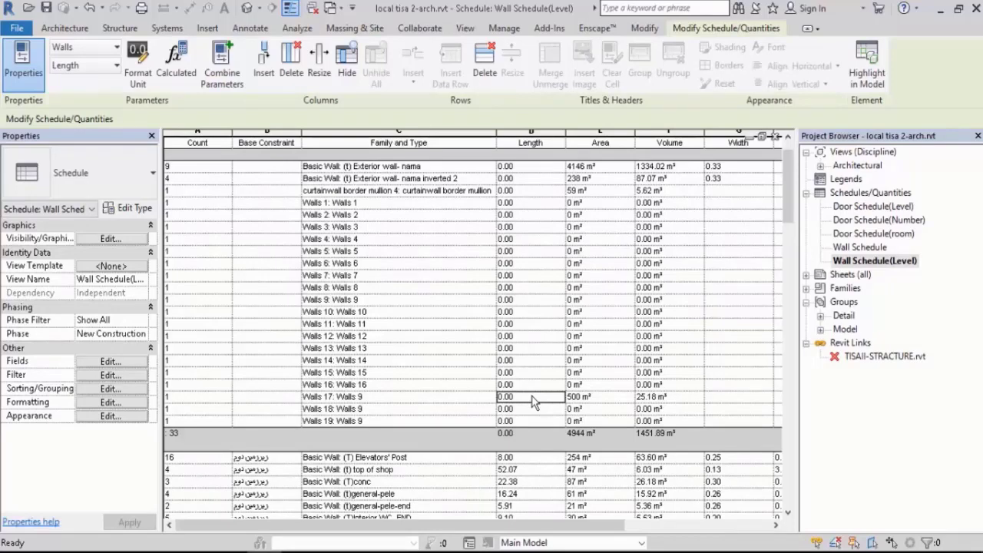
scroll(535, 401, "down", 1)
left_click(407, 361)
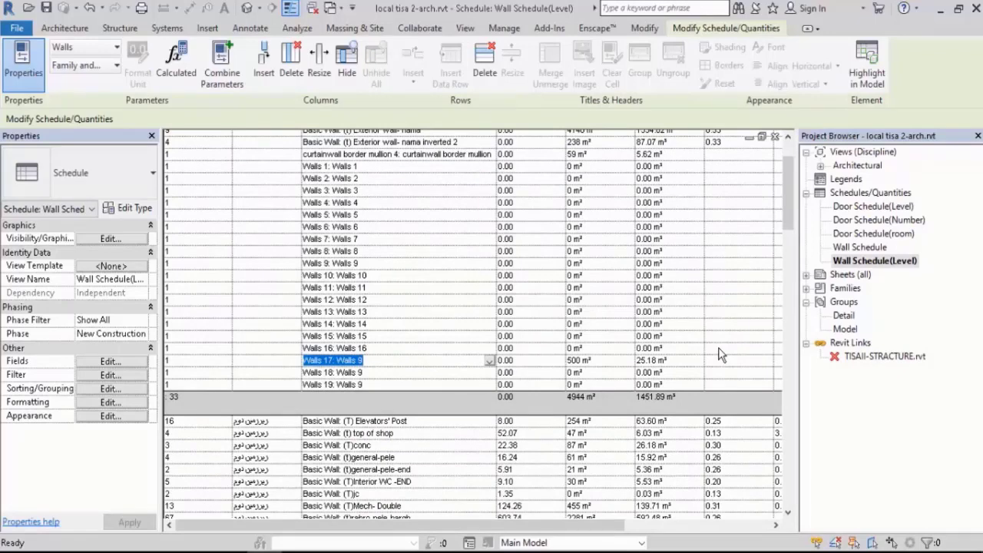
left_click(865, 62)
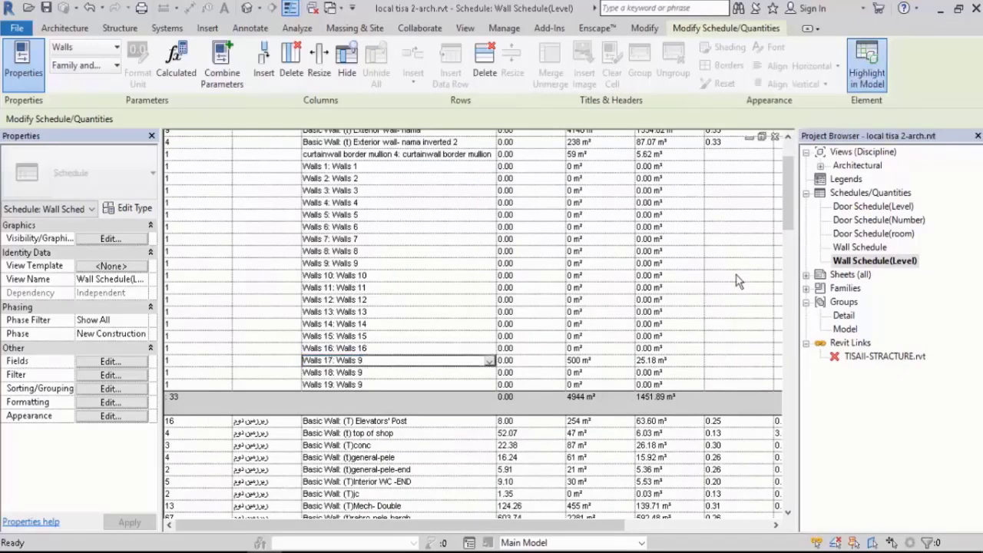
left_click(524, 308)
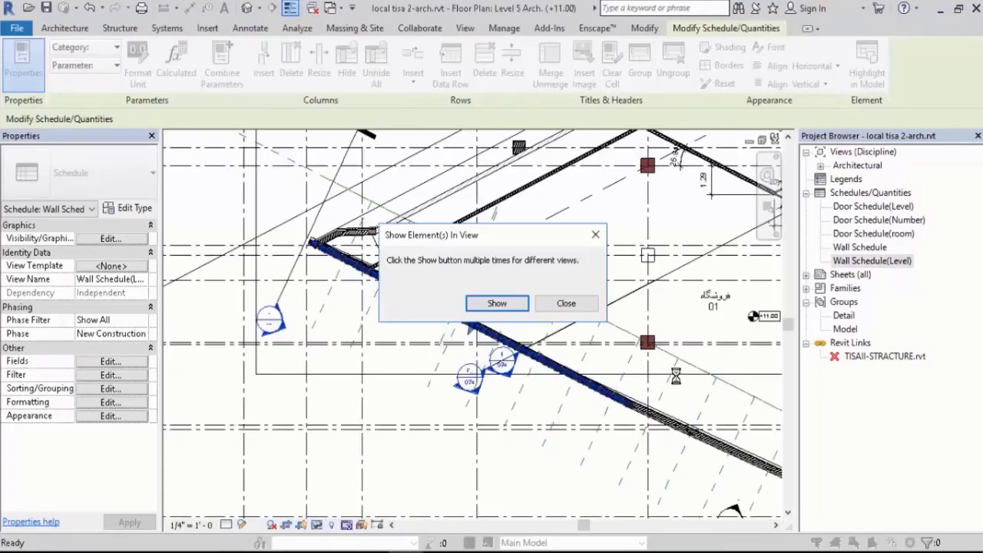
left_click(579, 306)
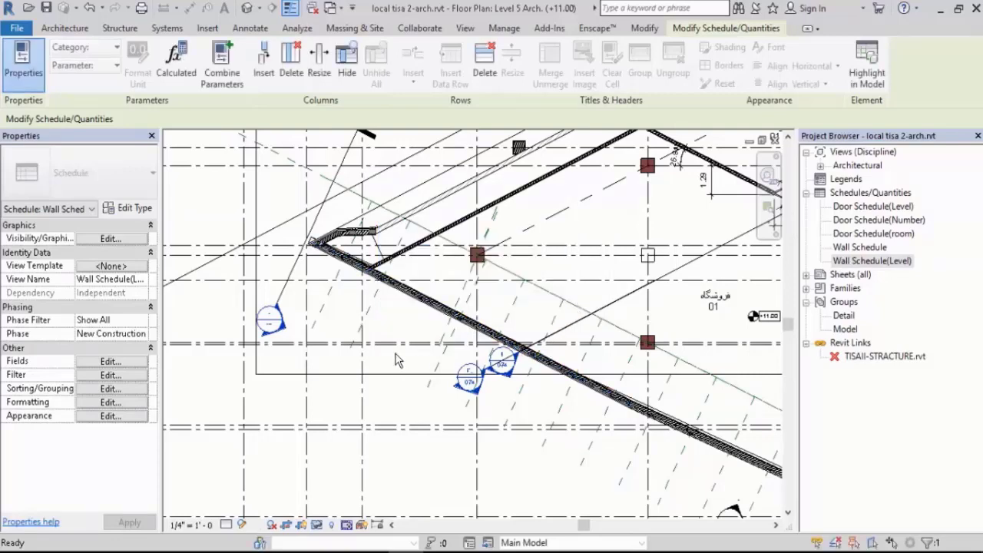
- Temporarily isolate the highlighted wall element in the Level 5 Arch. floor plan
left_click(317, 525)
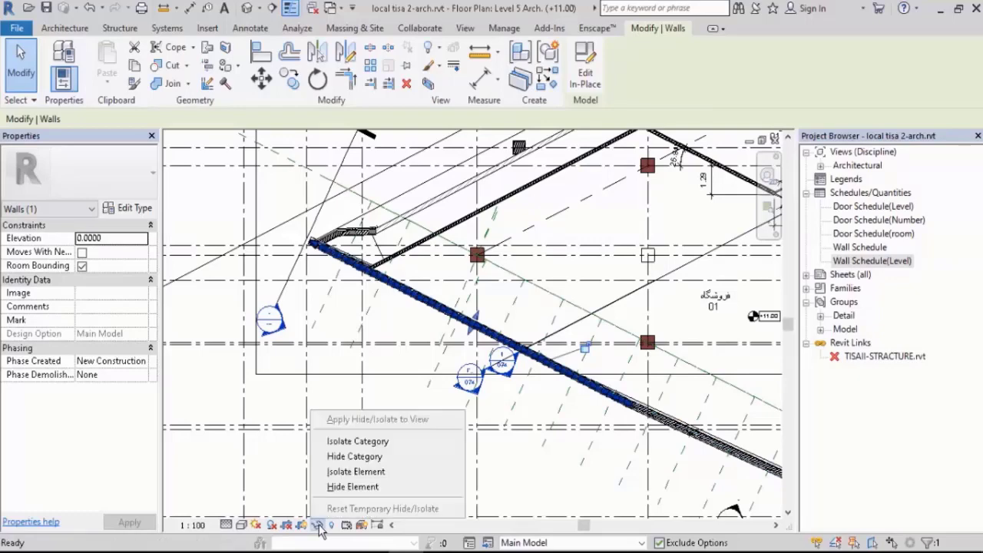
left_click(350, 472)
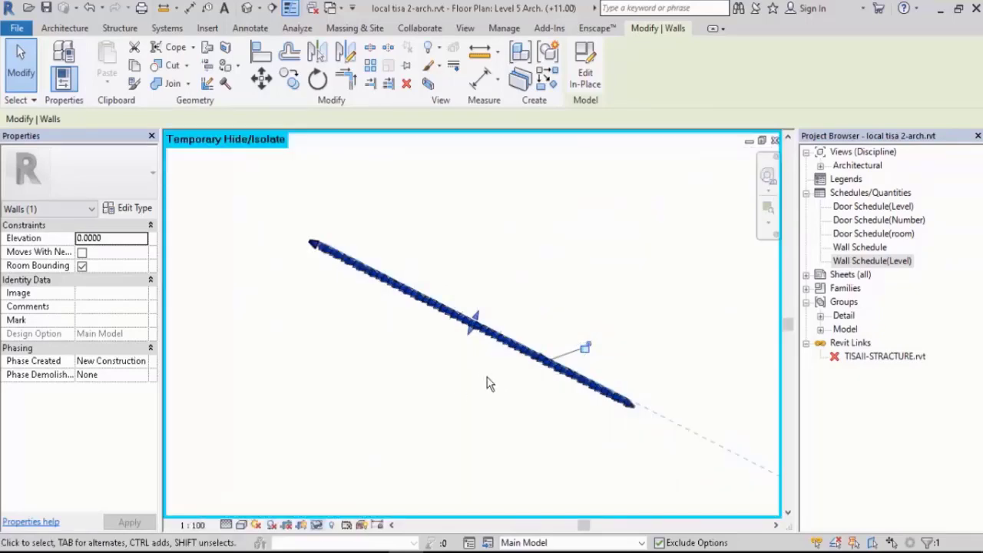
middle_click_drag(460, 297, 438, 293)
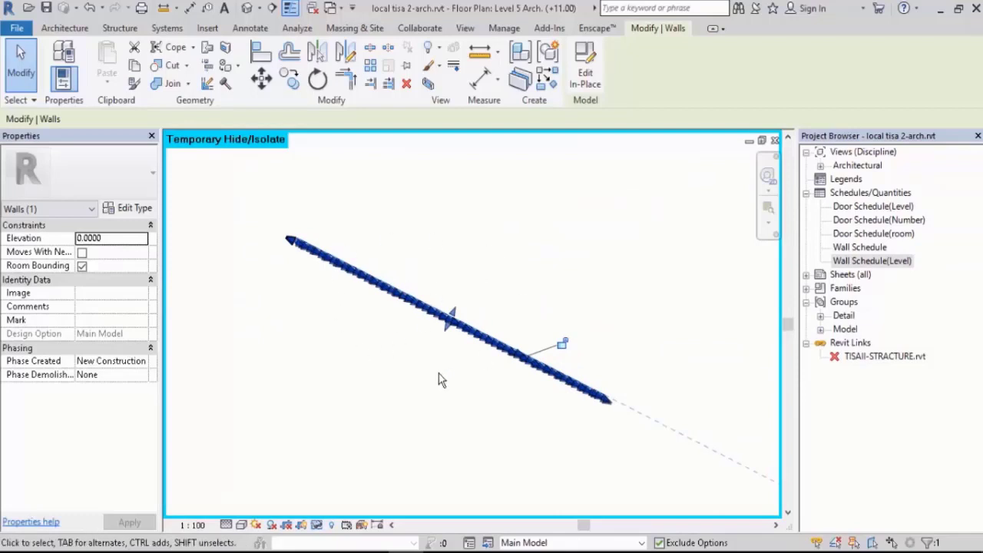
mouse_move(438, 378)
middle_mouse_down()
mouse_move(448, 375)
mouse_move(441, 362)
middle_mouse_up()
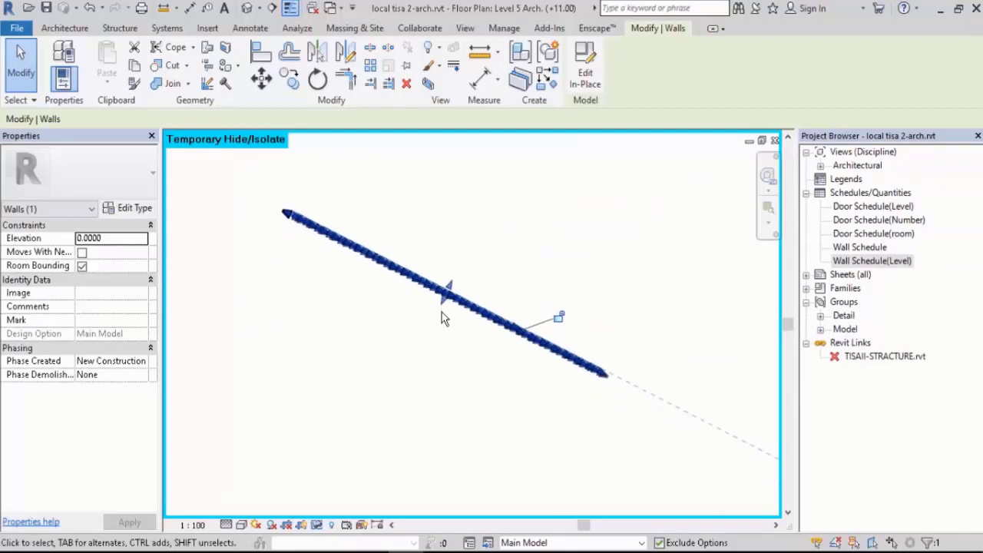
- Open the 3D view and reset its temporary hide/isolate
left_click(428, 84)
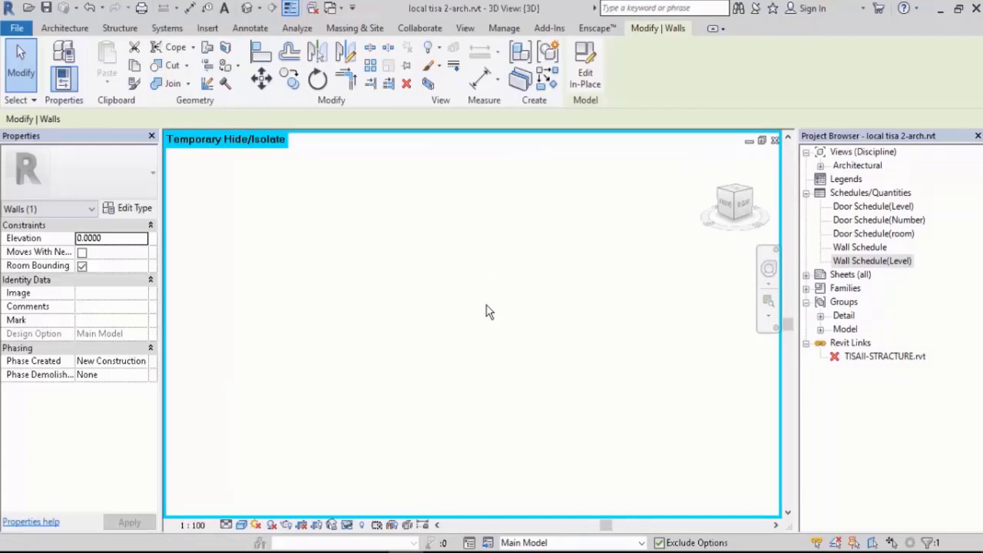
left_click(347, 530)
left_click(395, 507)
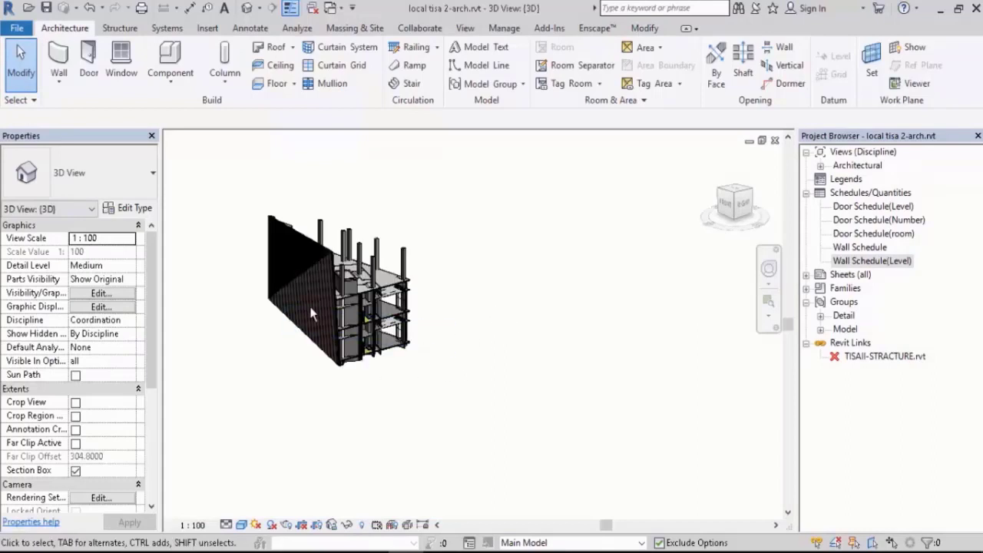
- Temporarily hide the two triangular (t) Exterior wall- nama faces covering the front facade in the 3D view
middle_click_drag(505, 318, 564, 323)
scroll(333, 331, "up", 2)
middle_click_drag(333, 332, 444, 319, "shift")
left_click(443, 319)
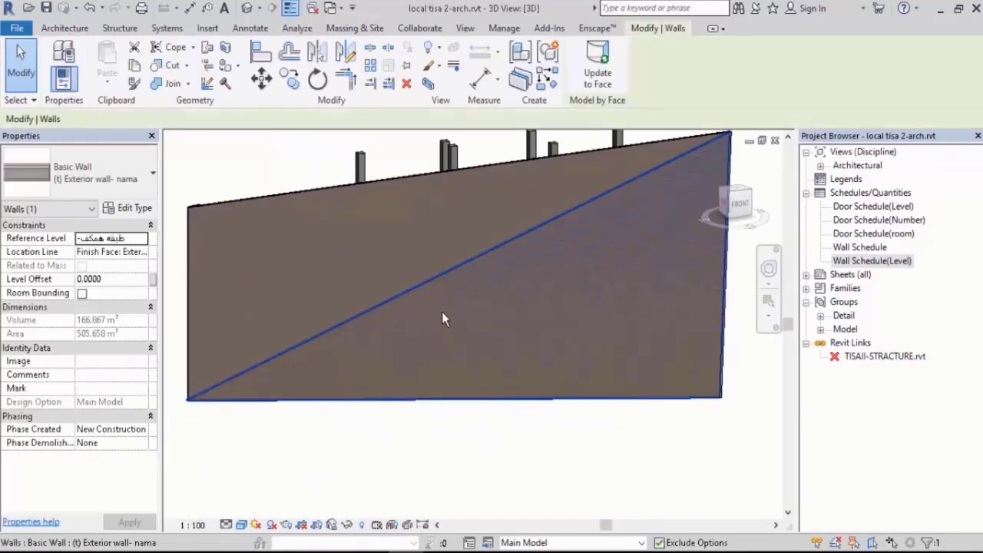
left_click(380, 207, "ctrl")
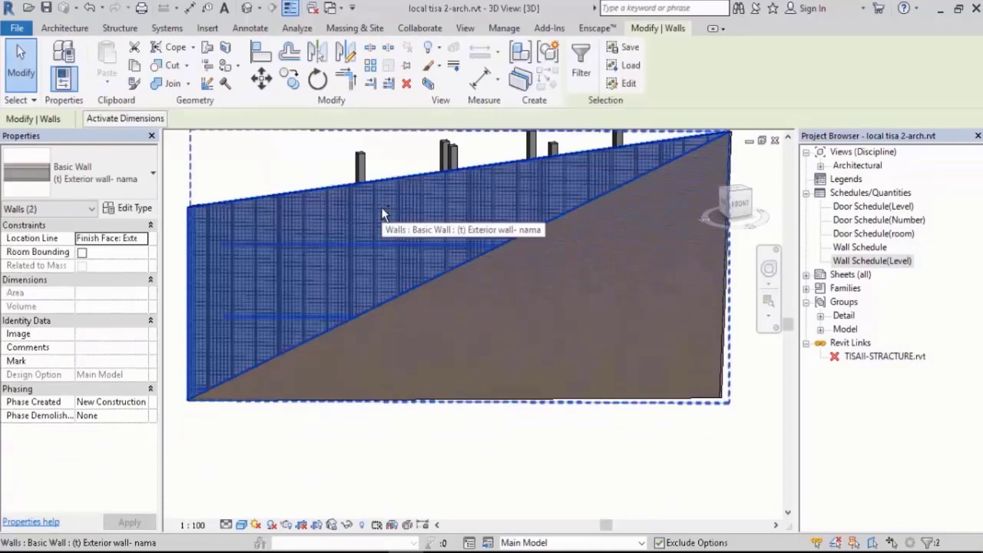
key("h")
key("i")
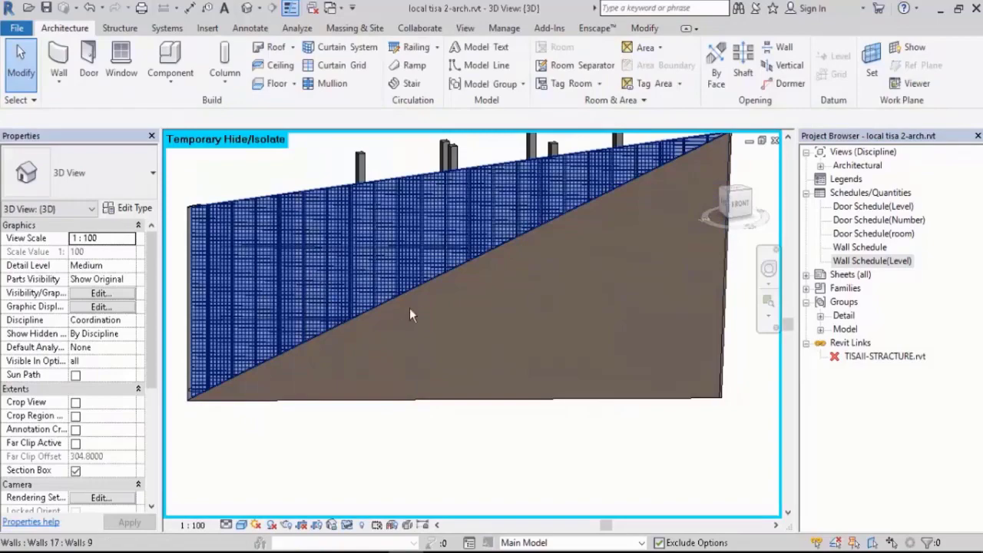
- Examine the grid framework of Walls 17: Walls 9 up close along the facade's upper edge in 3D
left_click(445, 319)
middle_click_drag(447, 323, 622, 423, "shift")
left_click(622, 423)
scroll(379, 274, "up", 8)
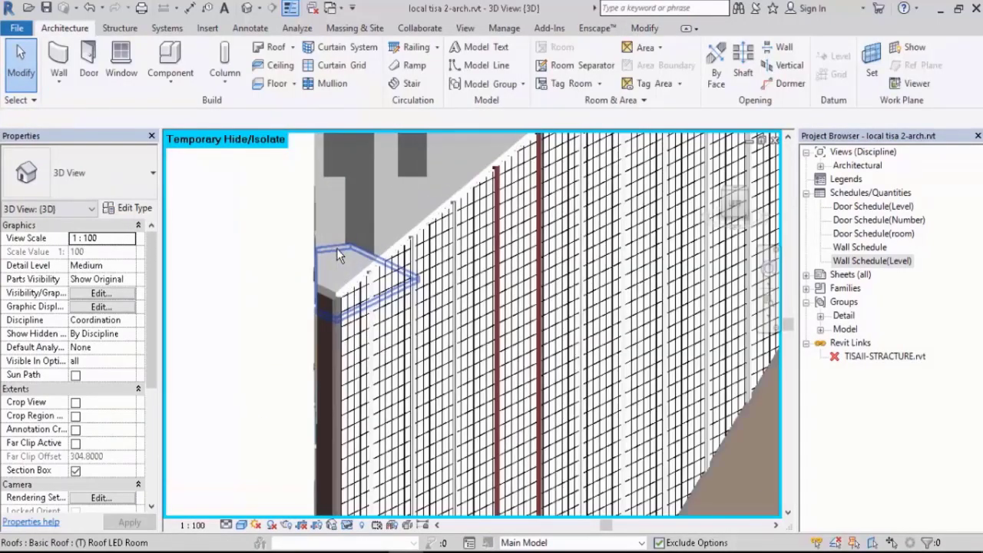
scroll(379, 274, "up", 5)
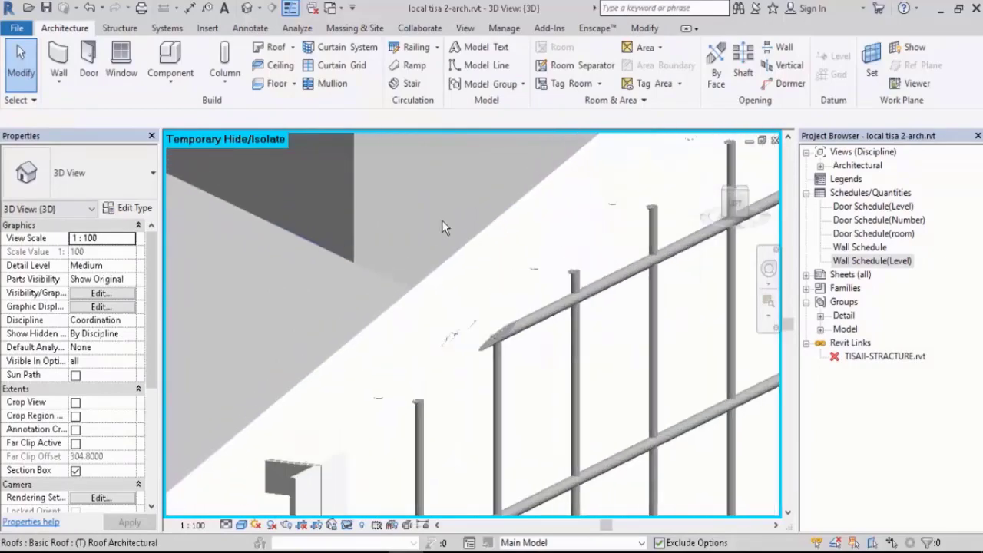
scroll(304, 270, "down", 6)
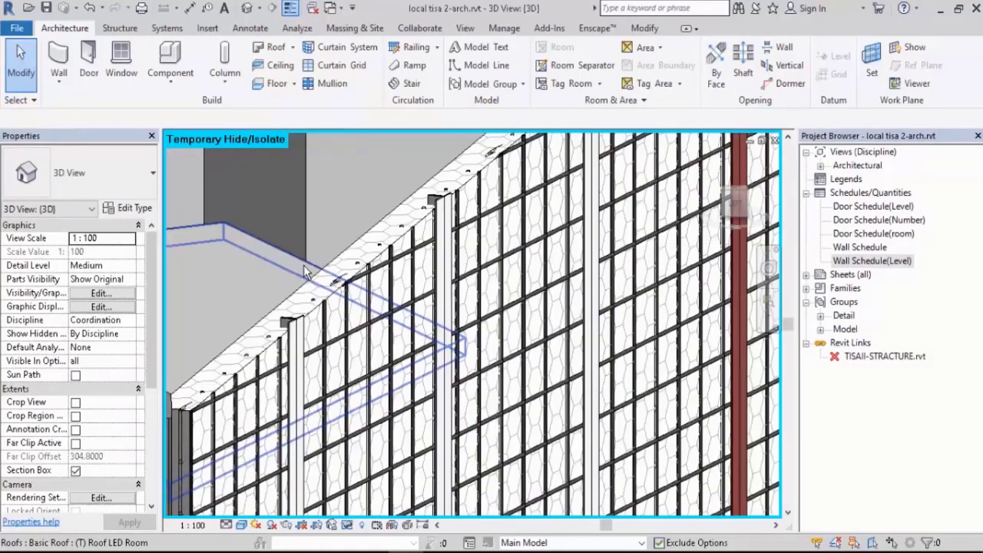
scroll(370, 395, "up", 2)
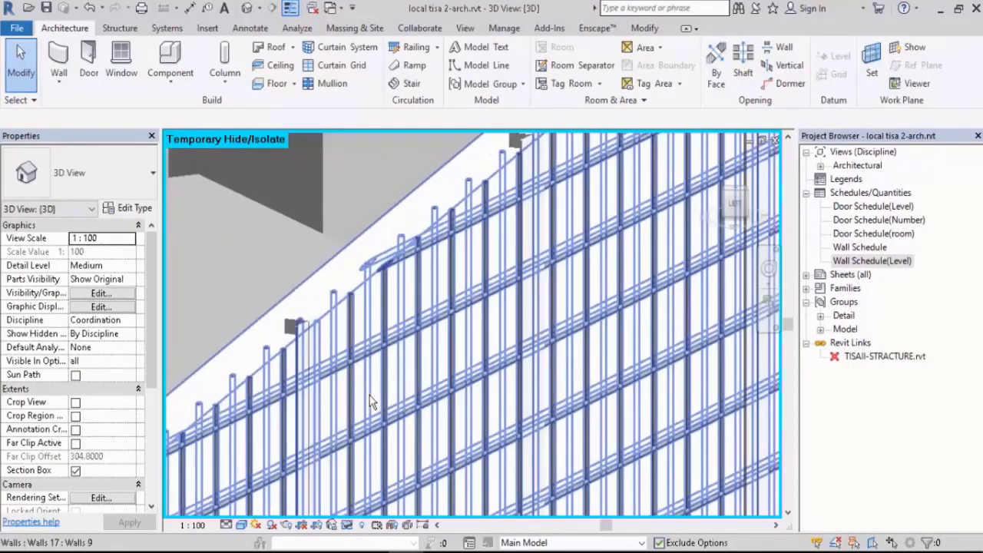
- Inspect the members of Walls 17: Walls 9 and the adjacent columns near the facade's upper corner, ending with the whole facade
scroll(370, 396, "up", 2)
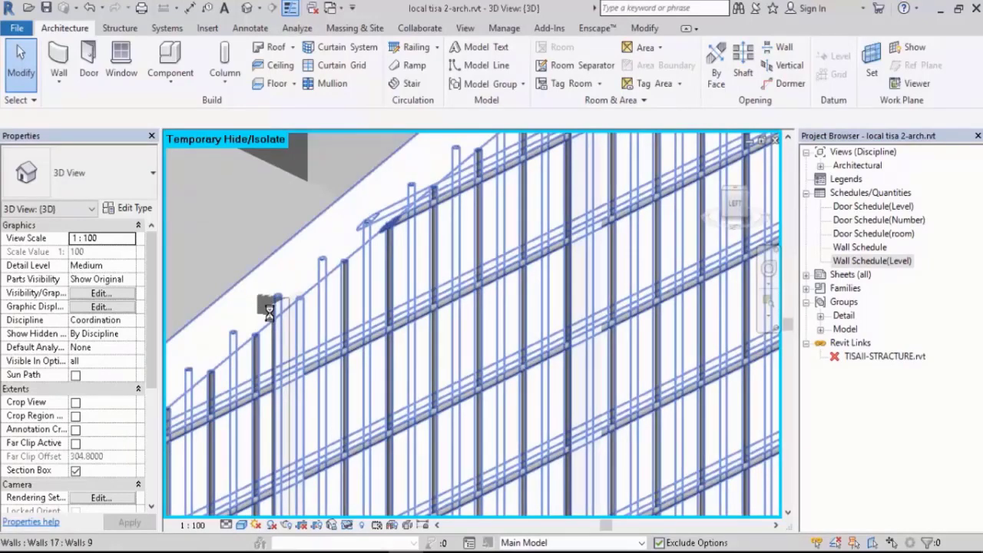
scroll(269, 311, "up", 3)
scroll(363, 253, "down", 2)
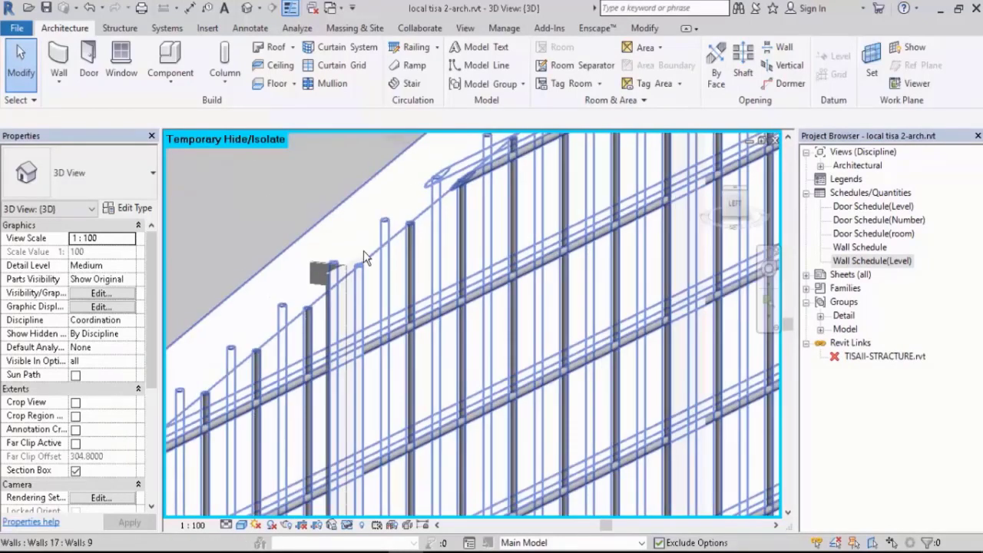
scroll(363, 251, "up", 1)
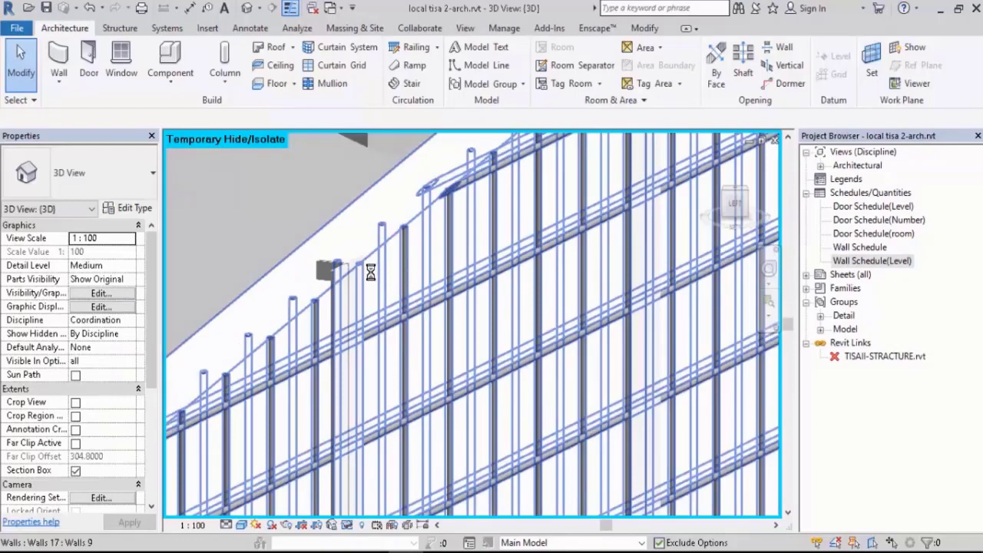
scroll(375, 250, "down", 2)
scroll(376, 322, "up", 3)
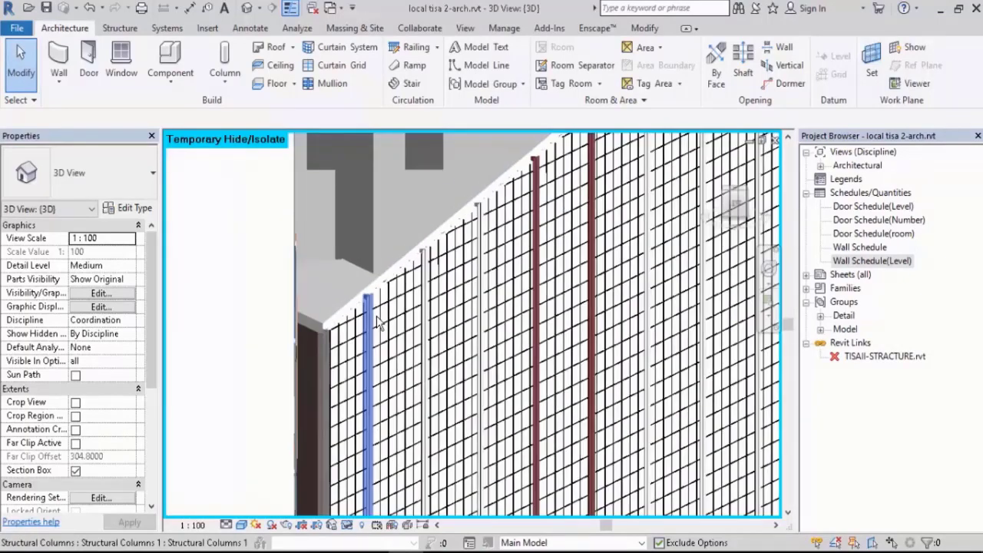
scroll(376, 320, "down", 5)
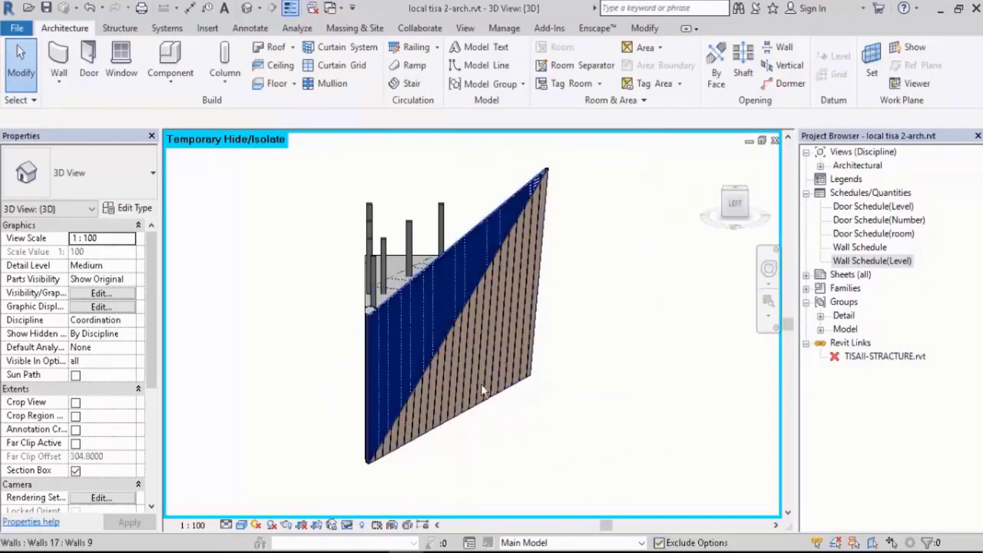
- Reopen Wall Schedule(Level) and review the quantities from the walls without a base constraint down to the grand total
double_click(856, 261)
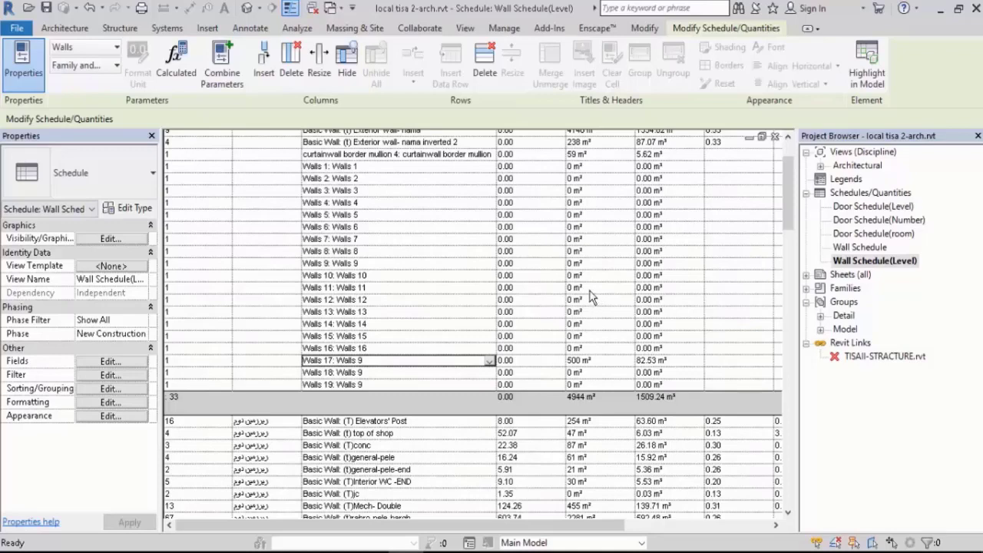
scroll(591, 298, "up", 3)
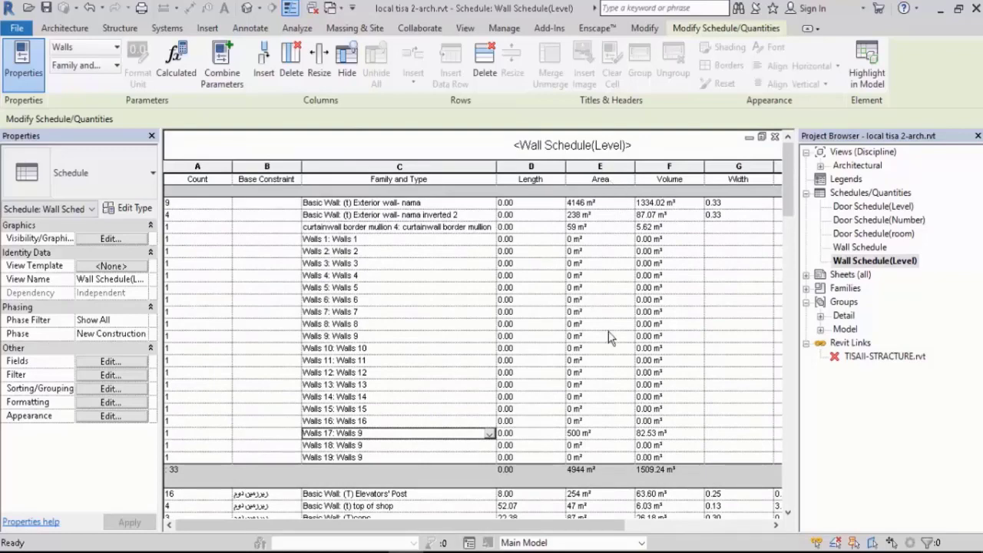
scroll(608, 330, "down", 3)
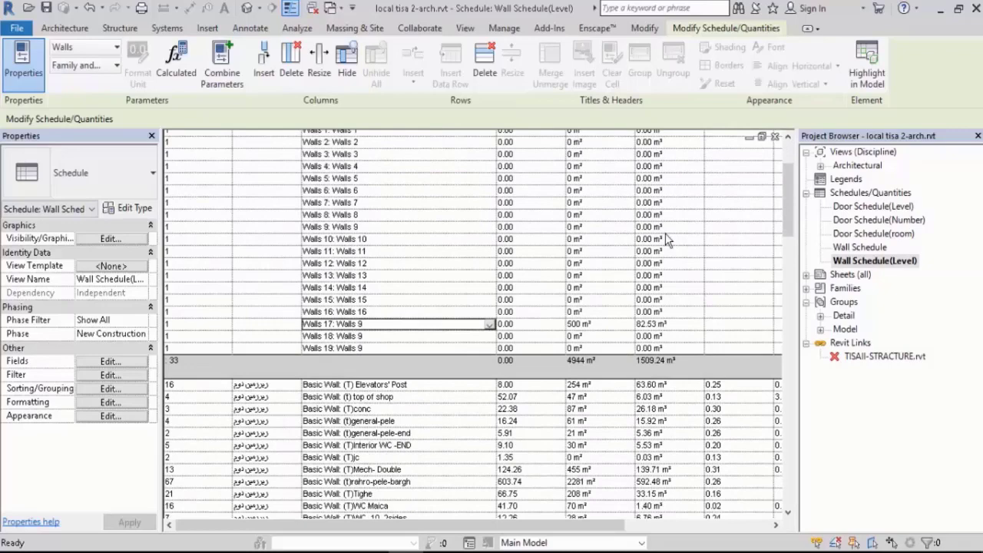
scroll(662, 260, "down", 3)
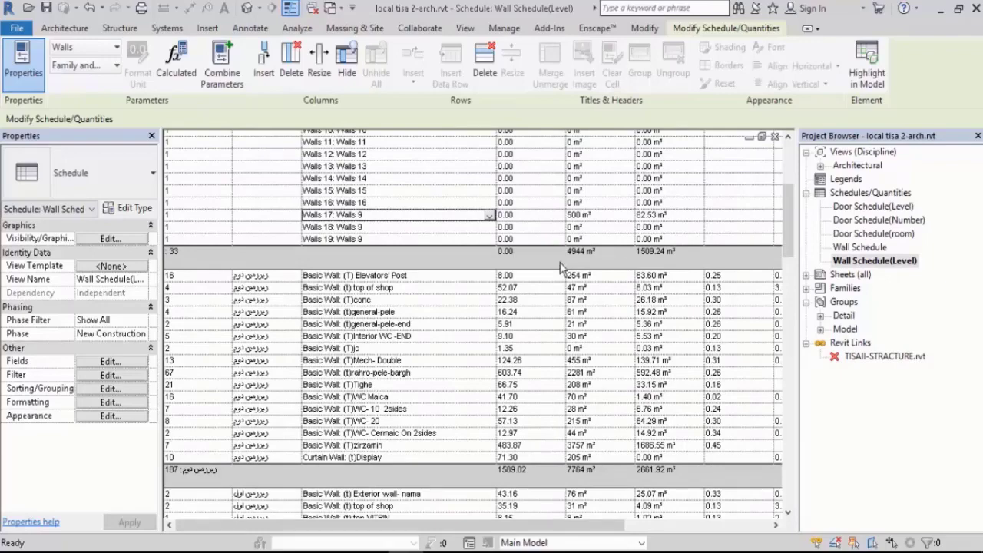
scroll(560, 268, "down", 6)
scroll(561, 273, "down", 12)
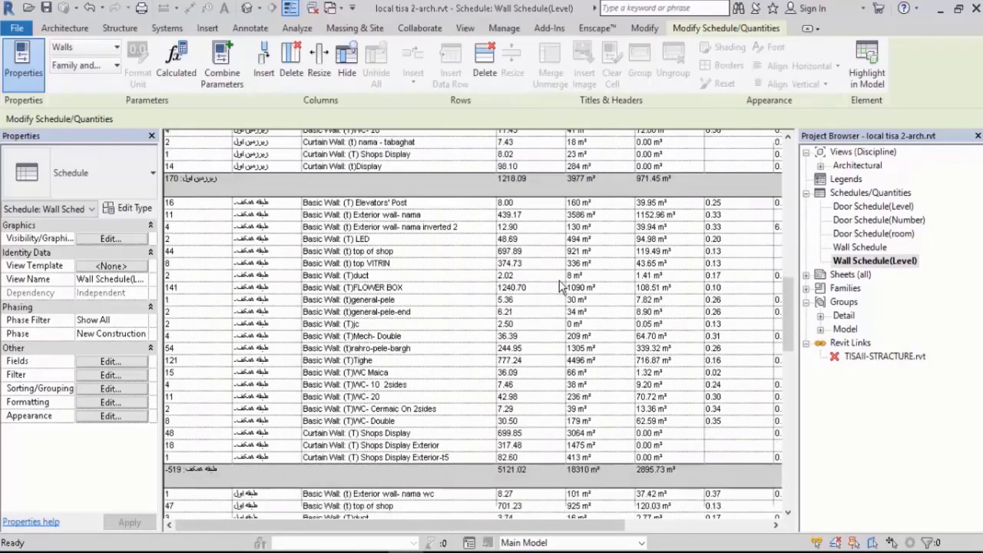
scroll(559, 287, "down", 10)
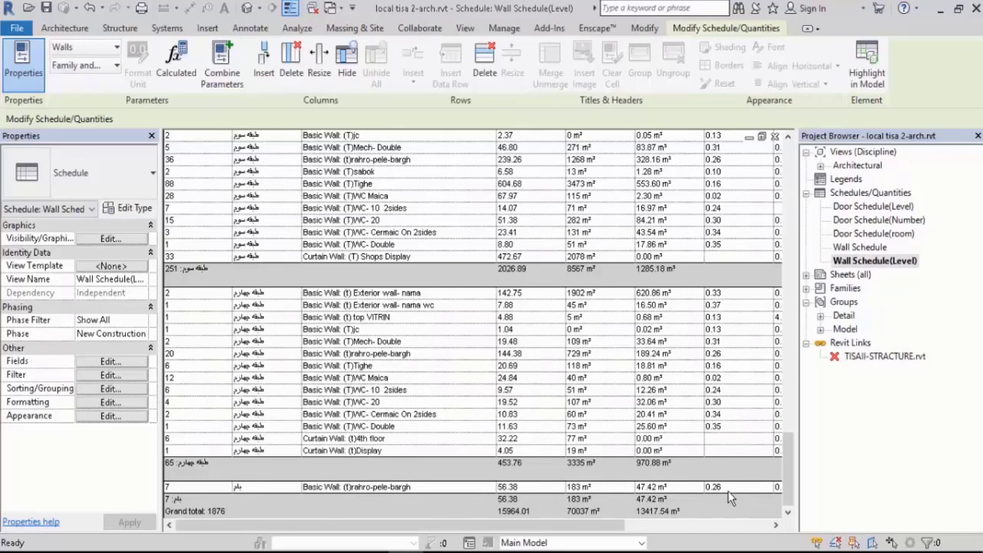
- Change the type of the roof-level (بام) wall row in the schedule to Basic Wall: (T)Mech- Double
left_click(489, 488)
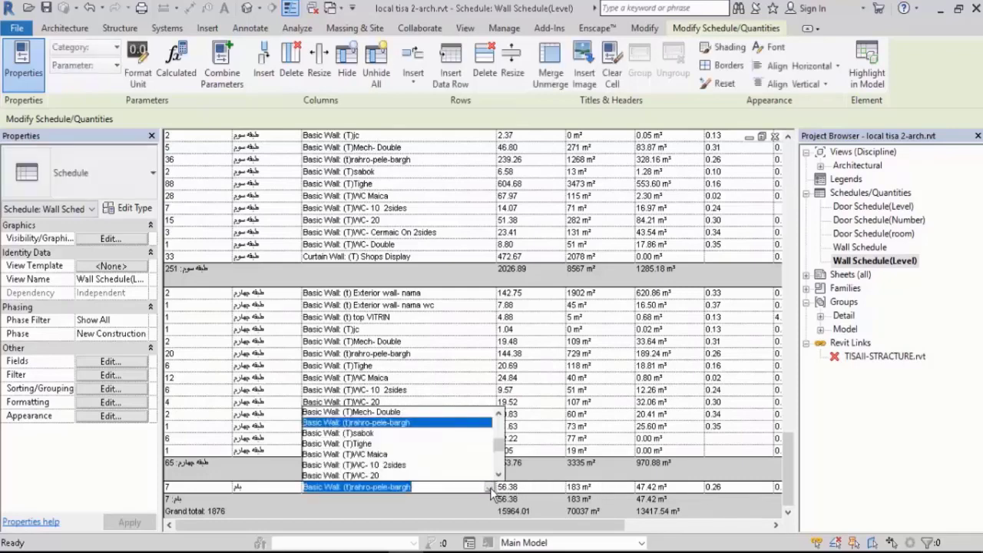
left_click(372, 421)
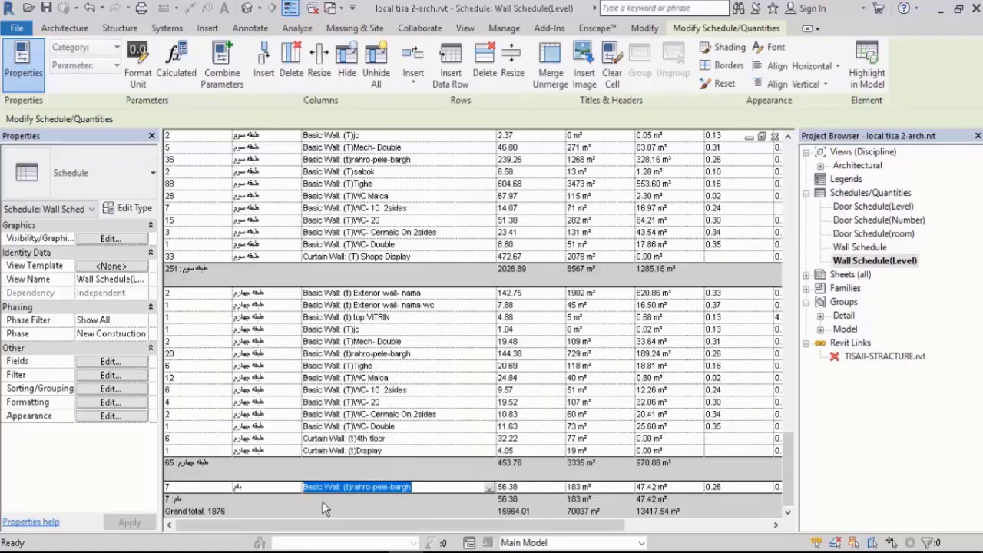
left_click(472, 499)
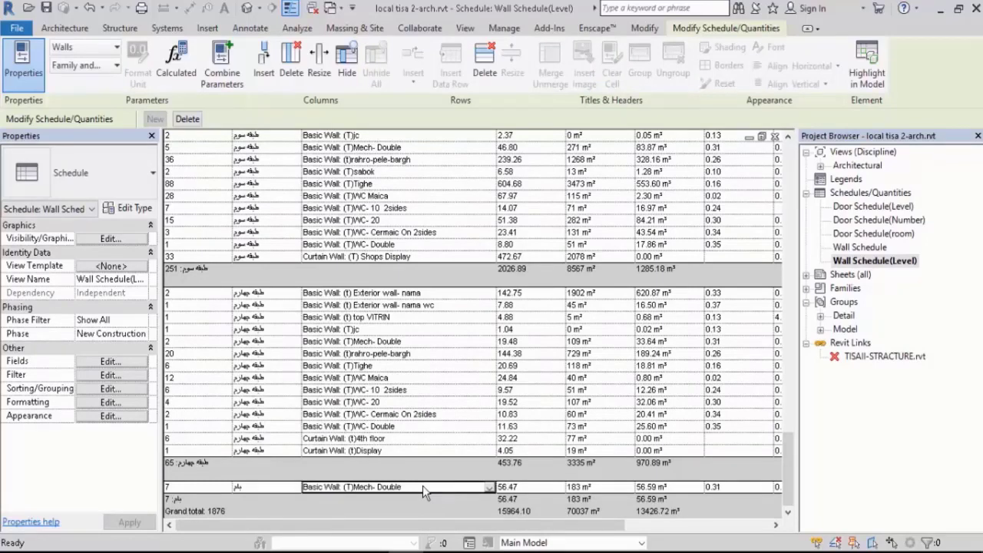
left_click(489, 488)
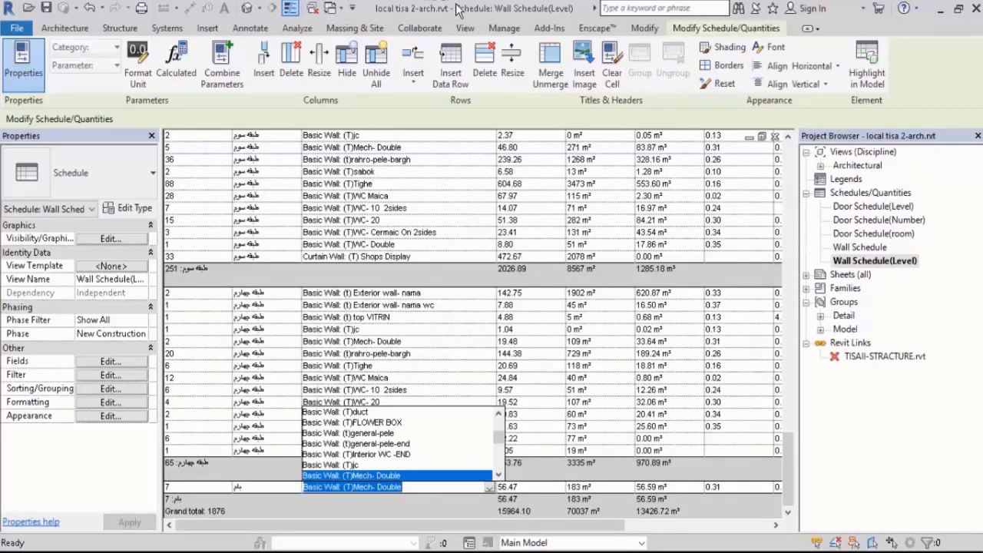
left_click(460, 475)
- Open the 3D view and examine the whole building, focusing on the glazed curtain facade between the exterior wall volumes
left_click(247, 8)
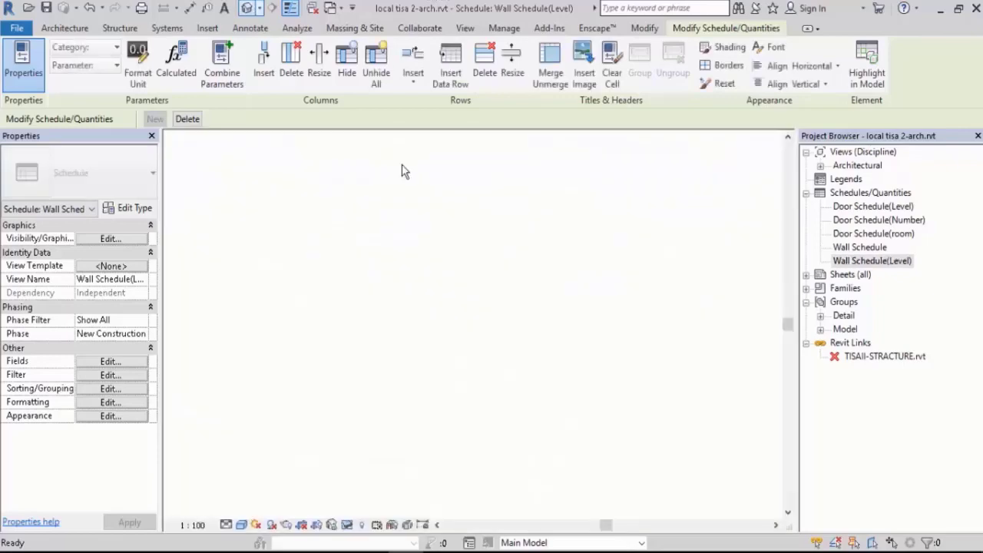
middle_click_drag(434, 432, 538, 467, "shift")
scroll(471, 258, "up", 3)
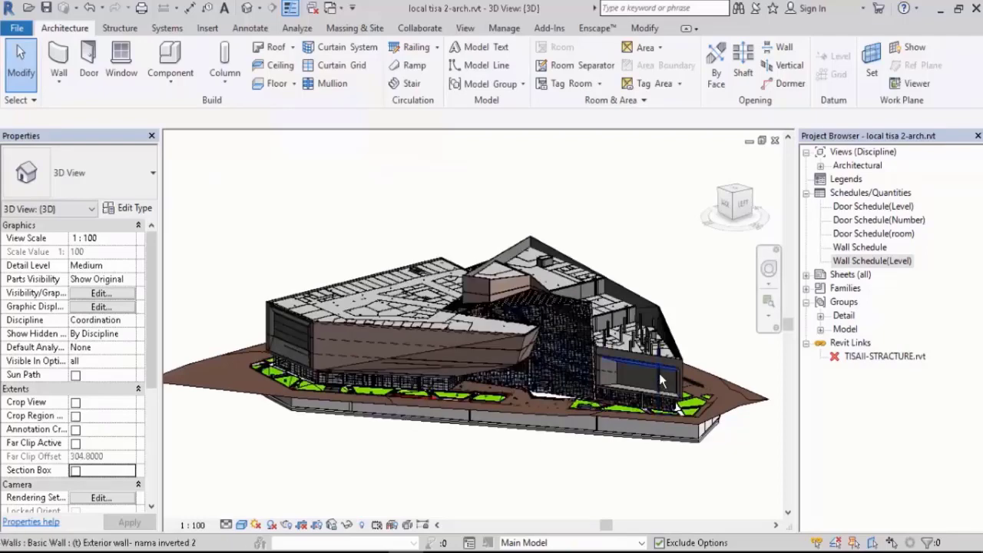
middle_click_drag(620, 444, 629, 359, "shift")
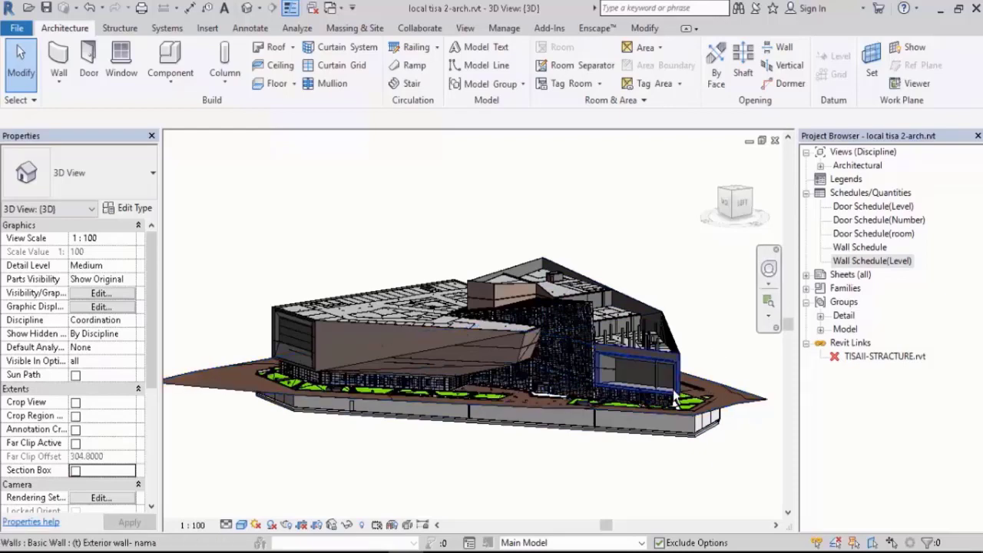
middle_click_drag(716, 355, 600, 350, "shift")
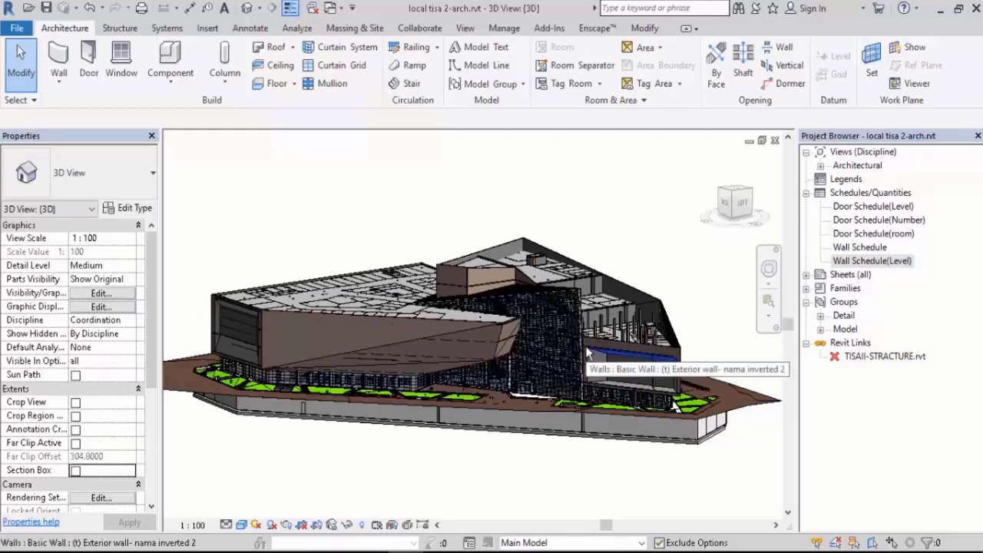
scroll(586, 352, "up", 4)
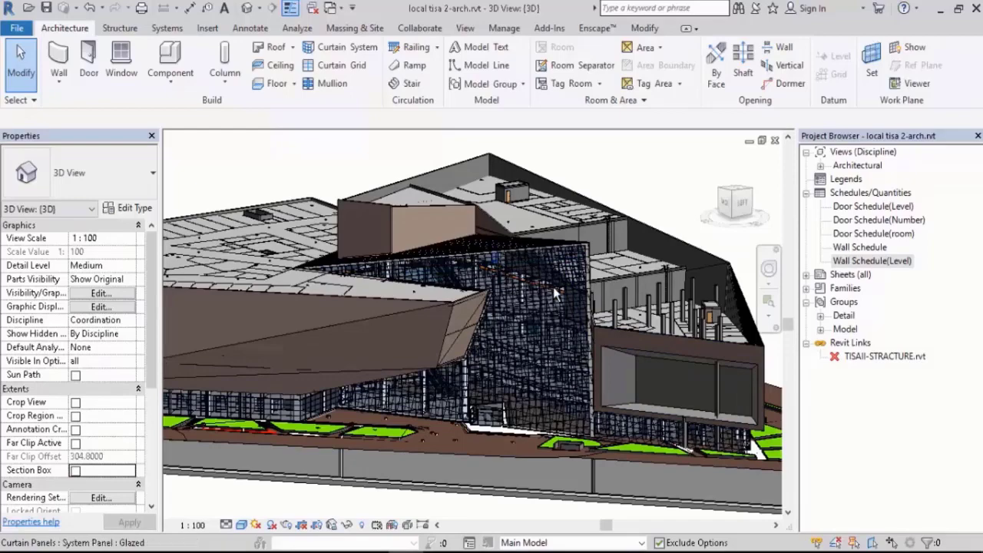
scroll(629, 373, "up", 5)
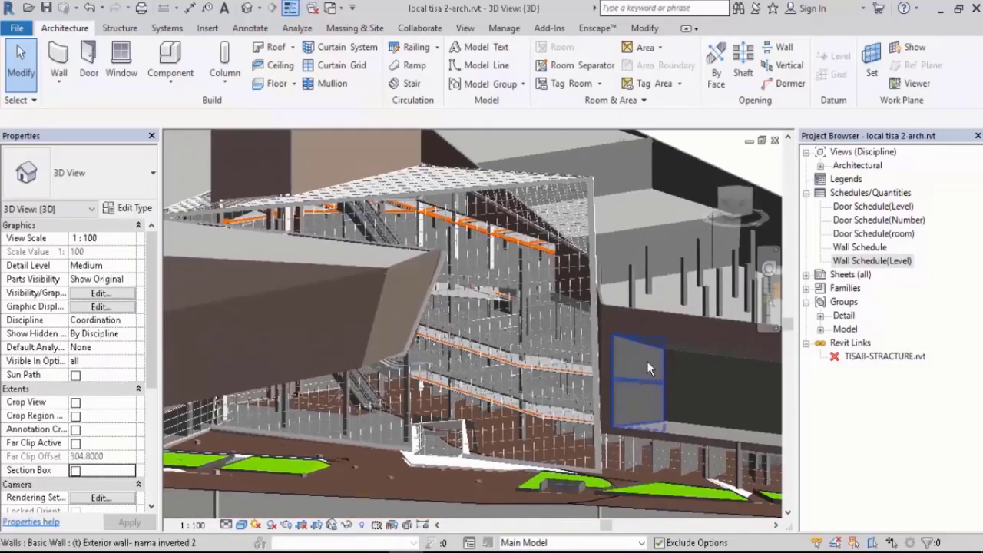
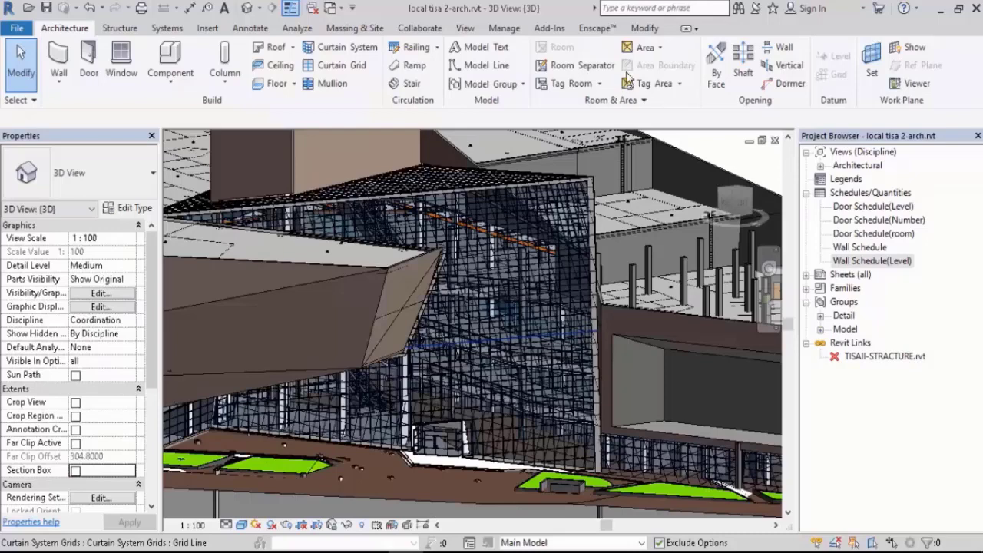
- Create a building component schedule for the Curtain Panels category, named Panel Schedule, in the New Construction phase
left_click(465, 28)
left_click(699, 47)
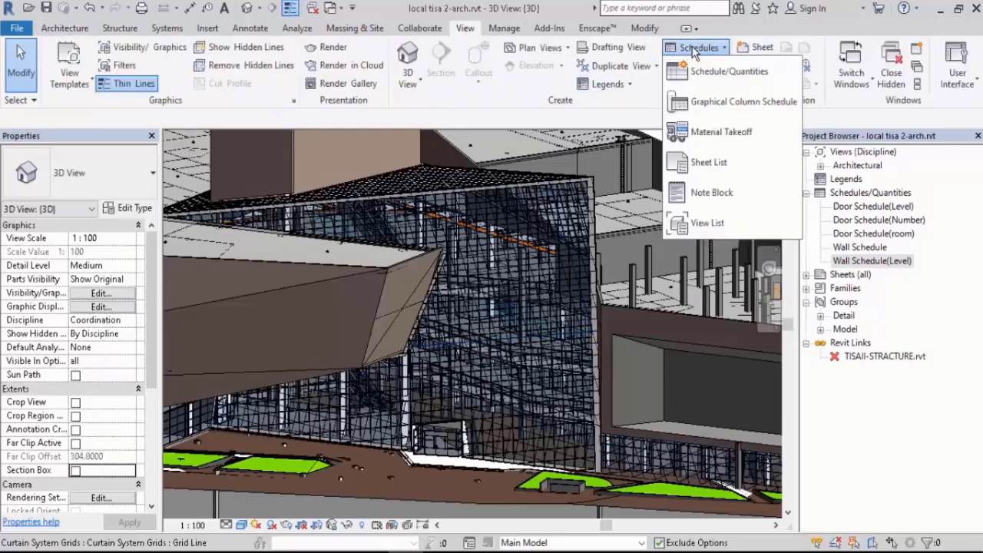
left_click(741, 73)
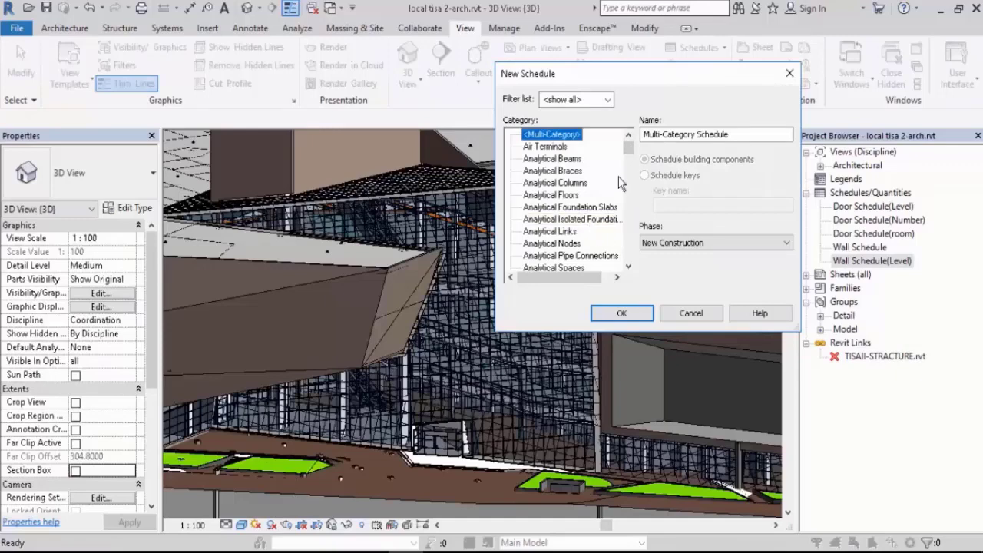
left_click_drag(627, 146, 634, 175)
left_click(556, 207)
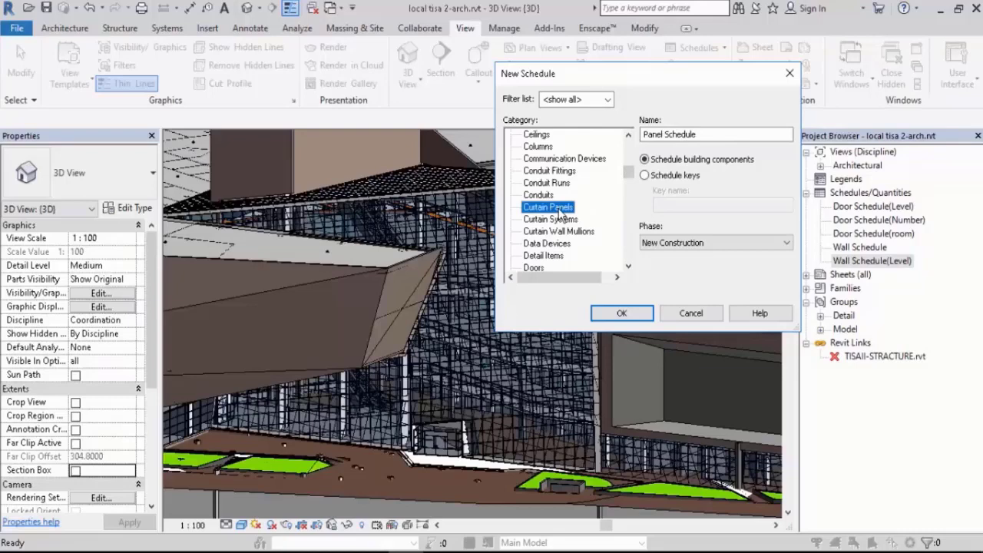
left_click(621, 313)
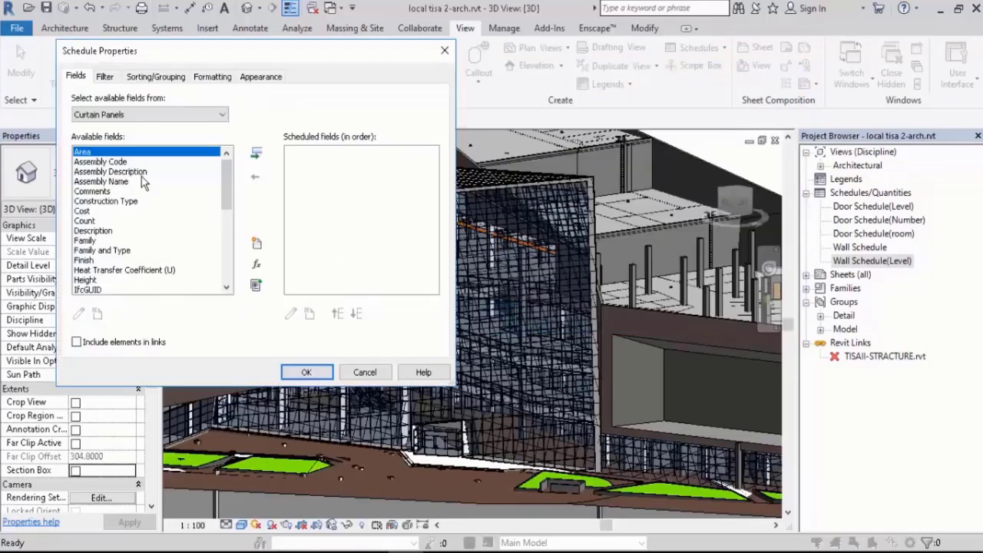
- Add the Area, Count, Family and Type, Height and Width fields to the curtain panel schedule
double_click(84, 152)
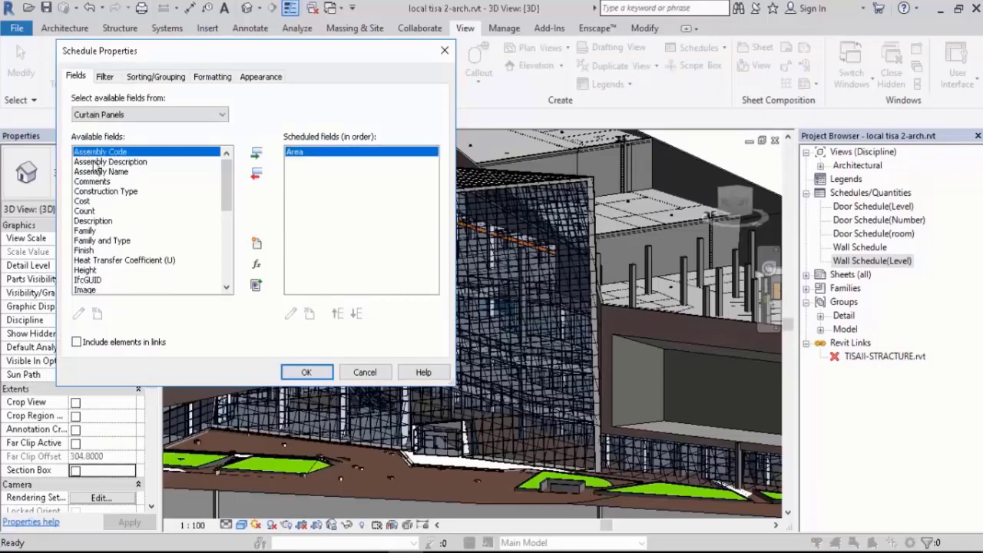
double_click(86, 212)
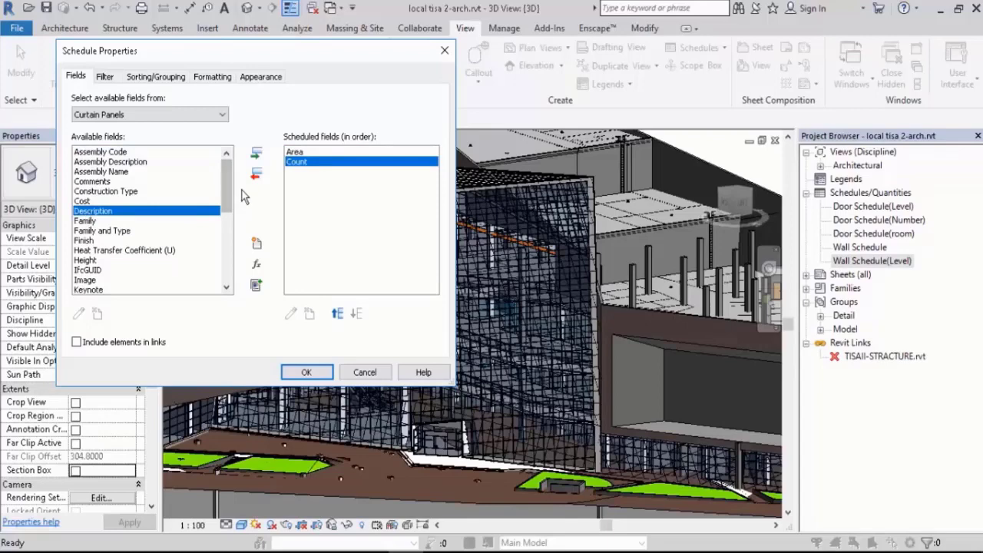
scroll(227, 188, "down", 3)
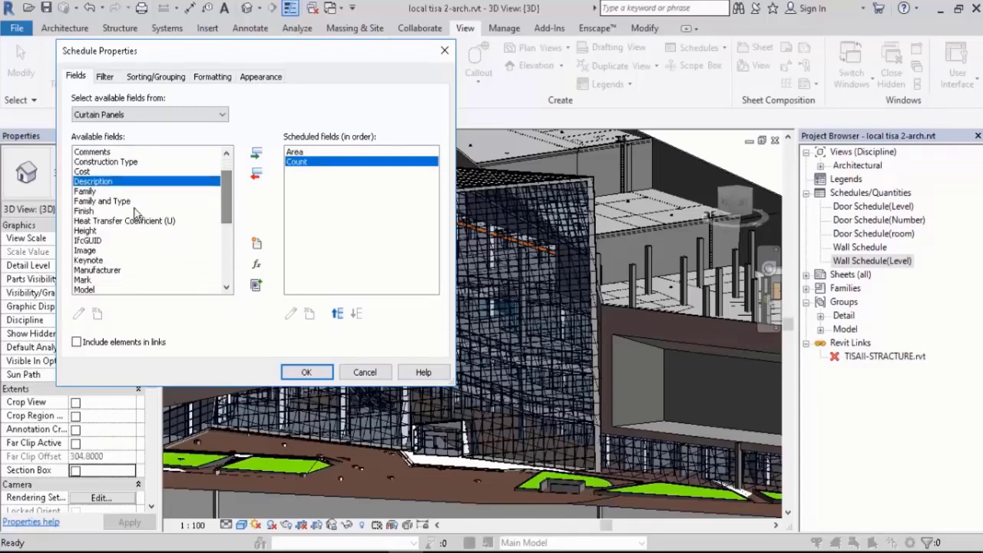
double_click(118, 201)
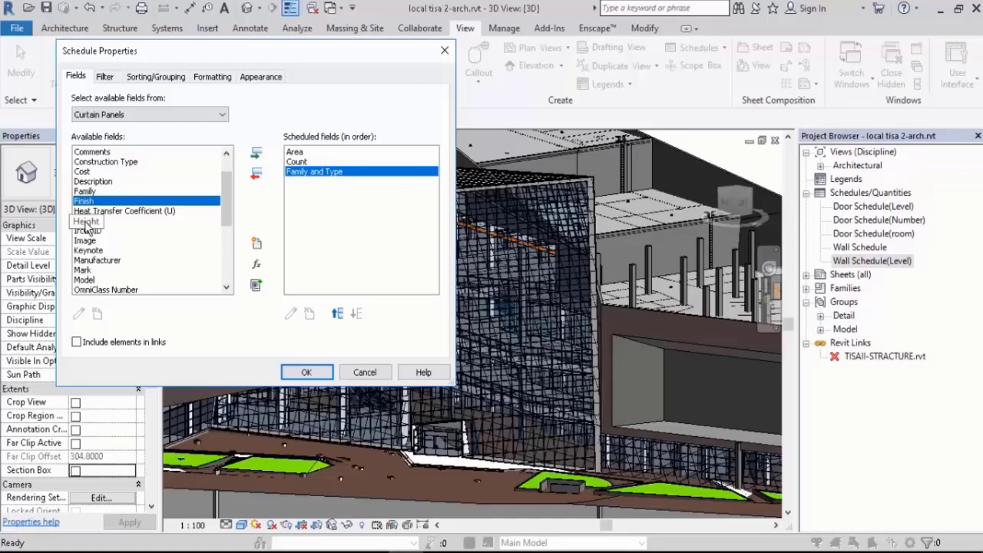
double_click(87, 222)
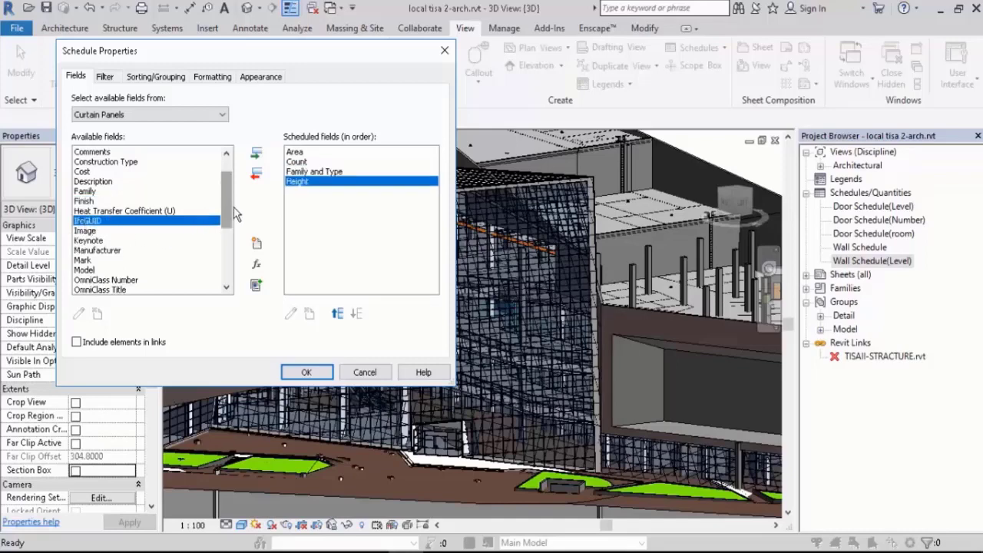
scroll(198, 221, "down", 5)
left_click(85, 281)
double_click(85, 281)
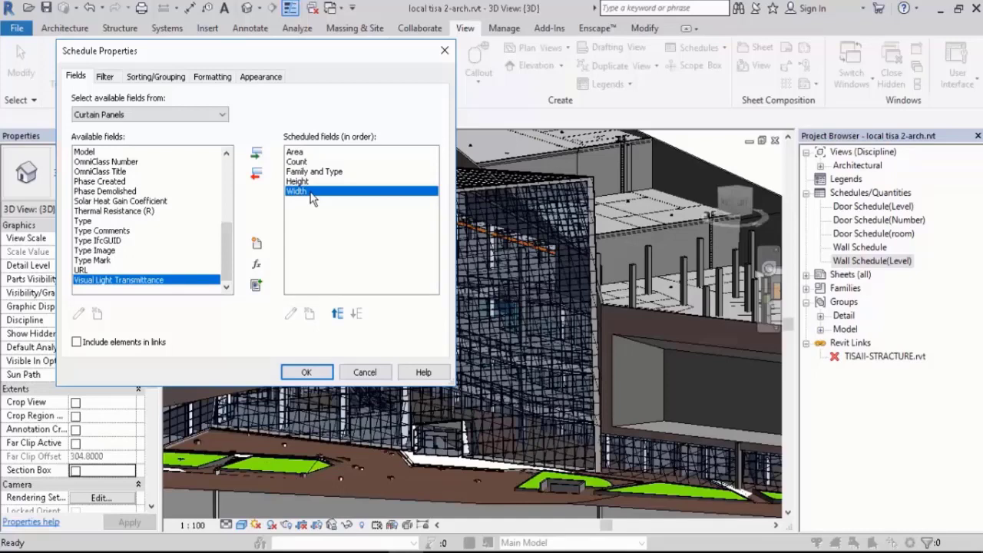
- Reorder the scheduled fields so Count comes first and Family and Type second, ahead of Area
left_click(301, 162)
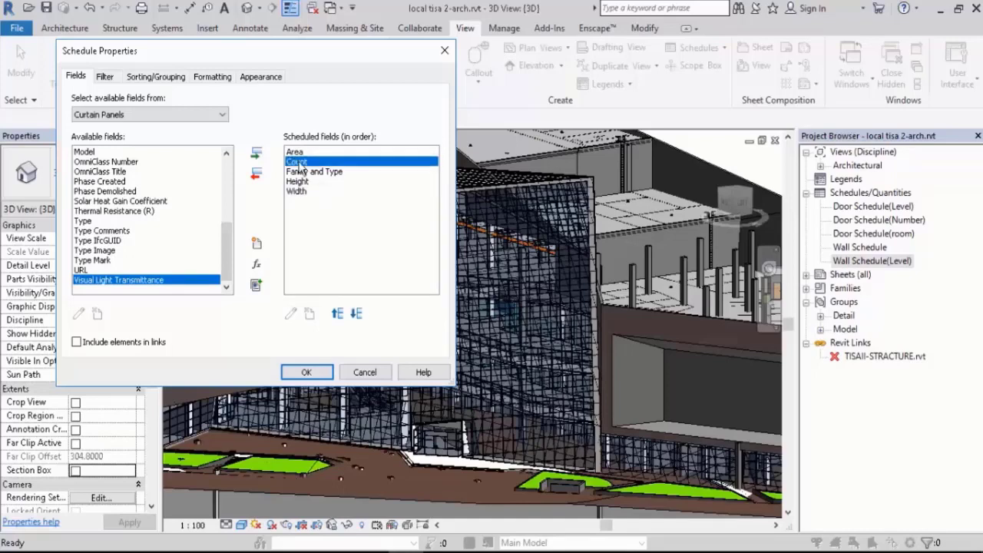
left_click(337, 313)
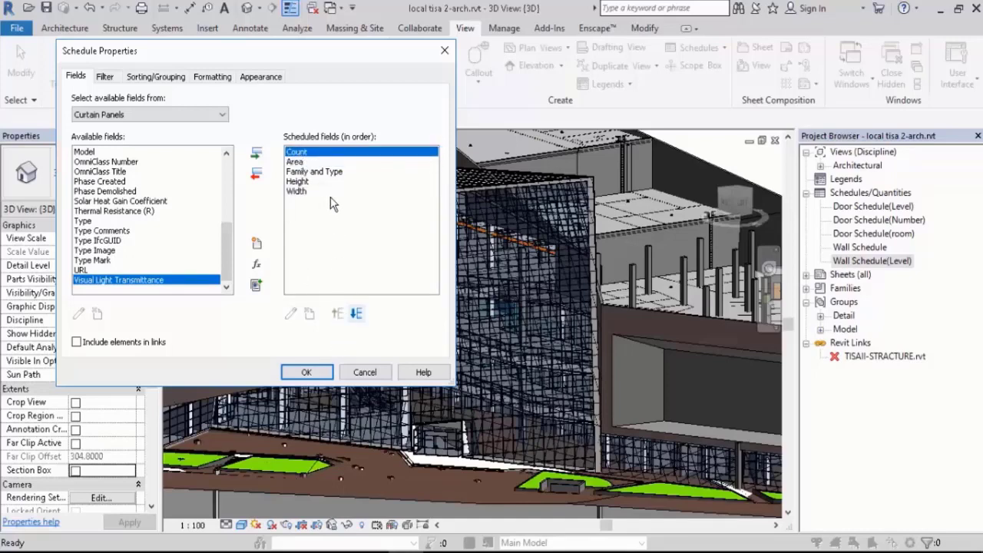
left_click(321, 172)
left_click(338, 314)
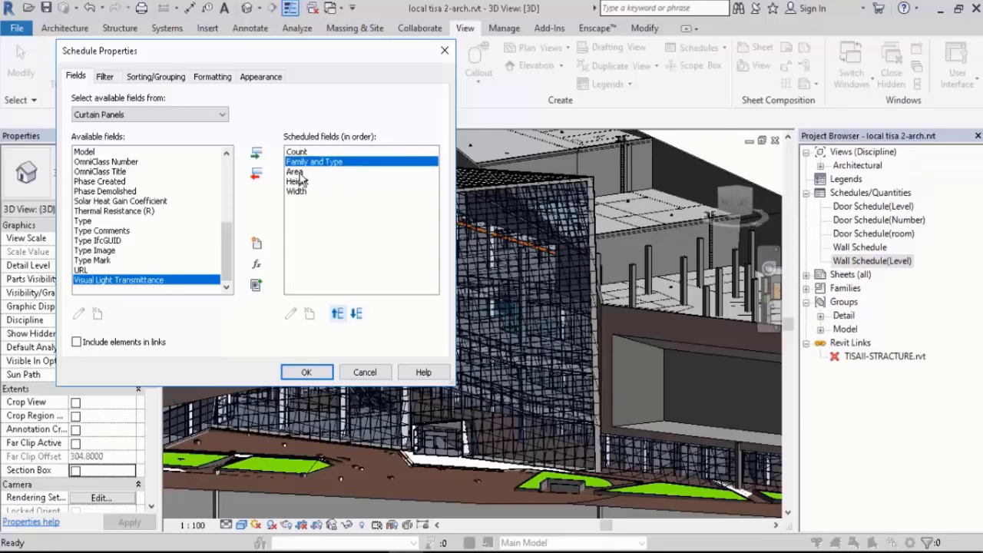
- Sort the panel schedule by Family and Type with grand totals and no itemized instances, then widen its Family and Type column
left_click(155, 77)
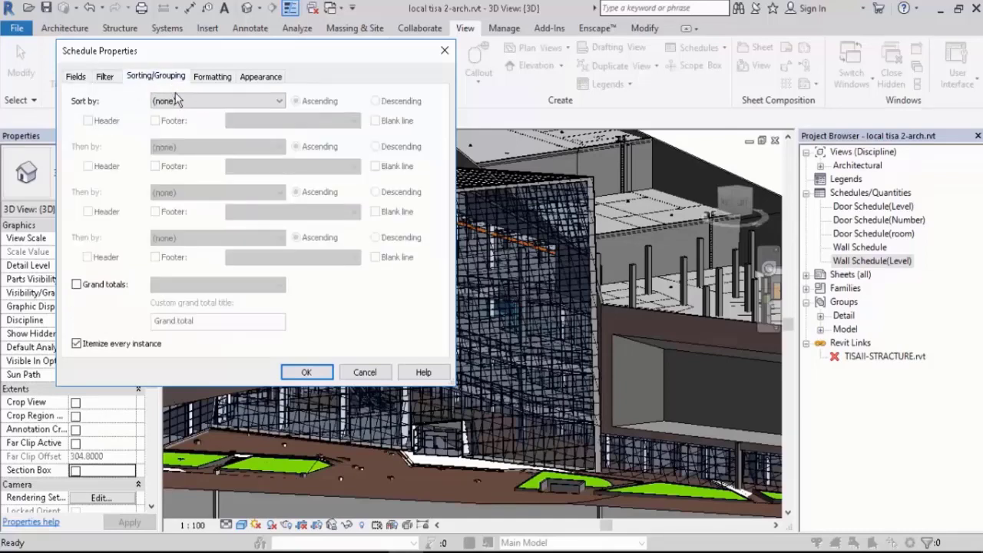
left_click(185, 100)
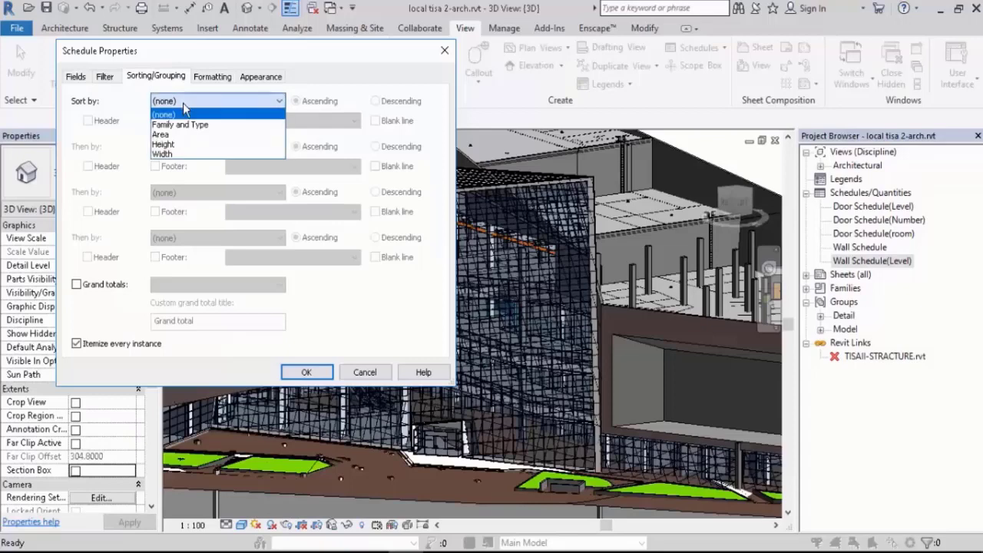
left_click(219, 125)
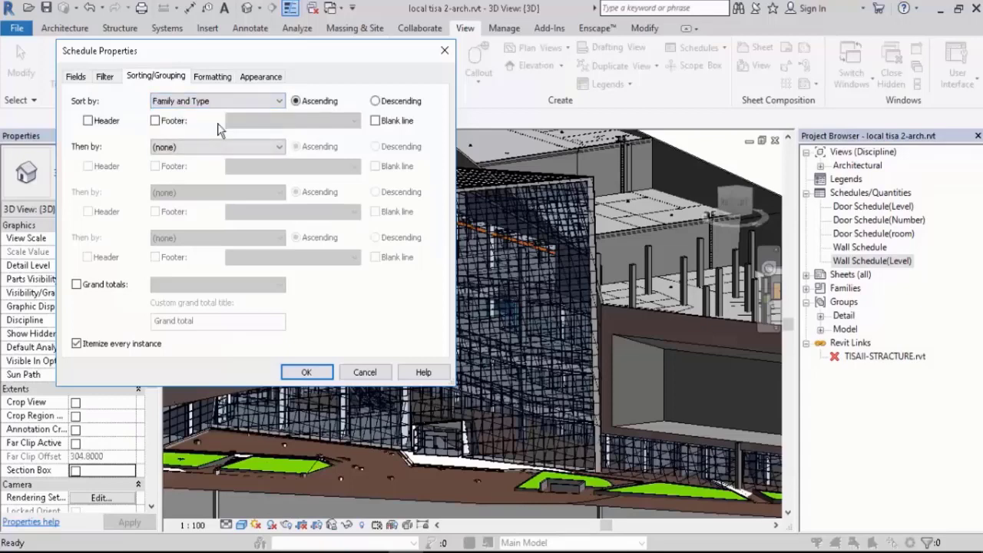
left_click(102, 285)
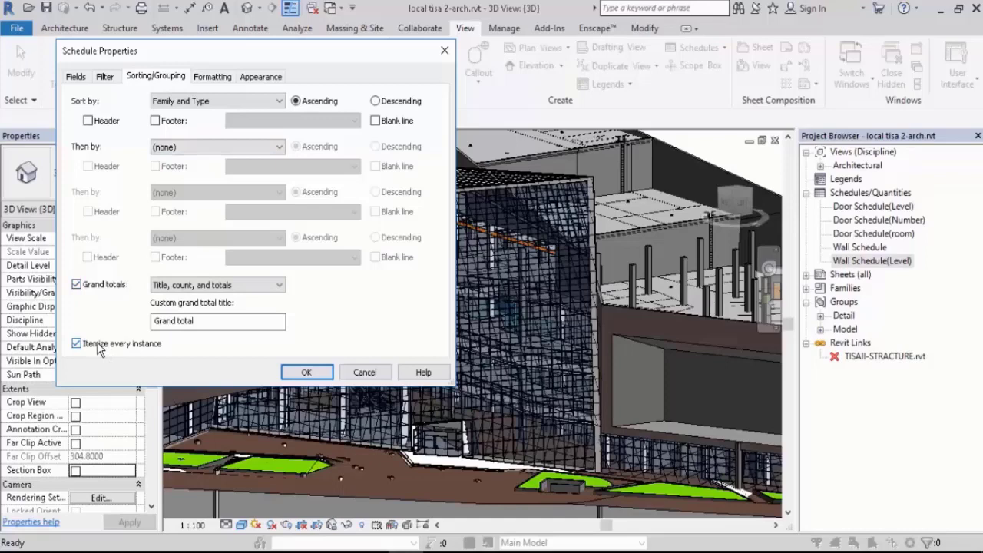
left_click(107, 345)
left_click(306, 372)
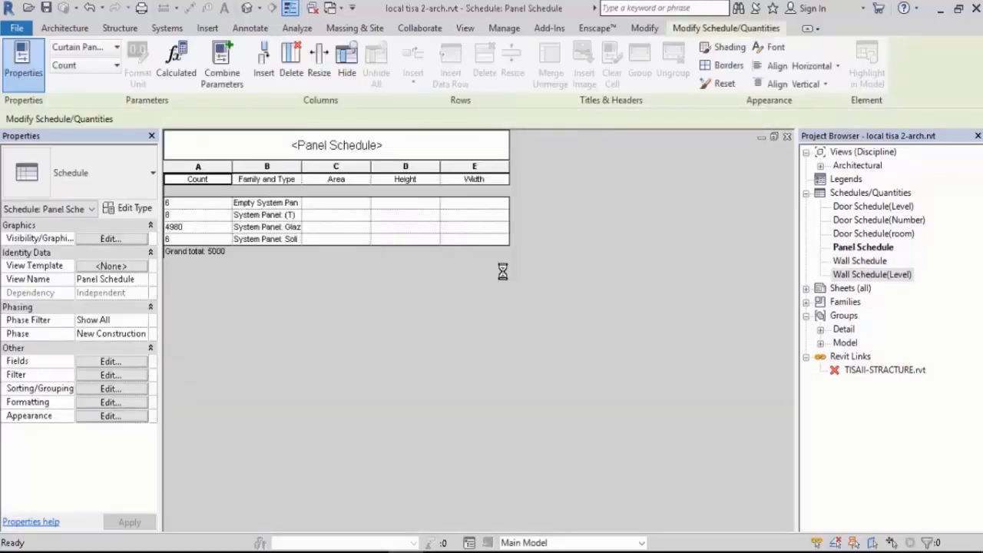
left_click_drag(301, 167, 381, 167)
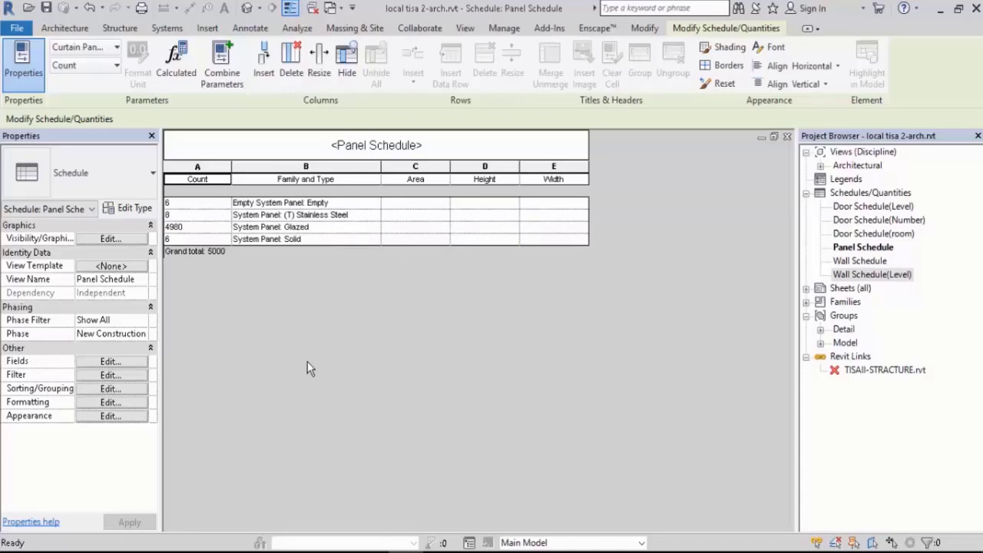
- Set the Area field of the Panel Schedule to calculate totals
left_click(115, 402)
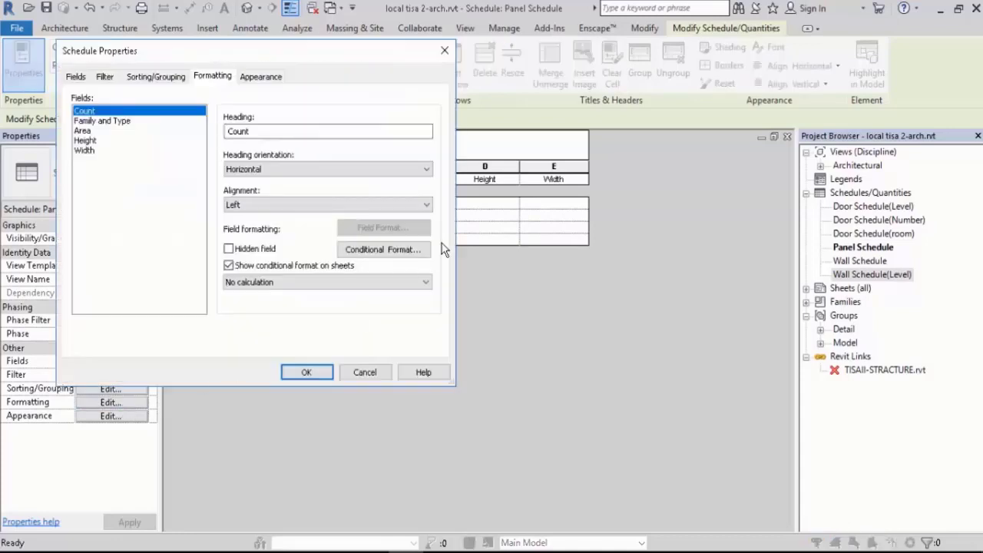
left_click(89, 131)
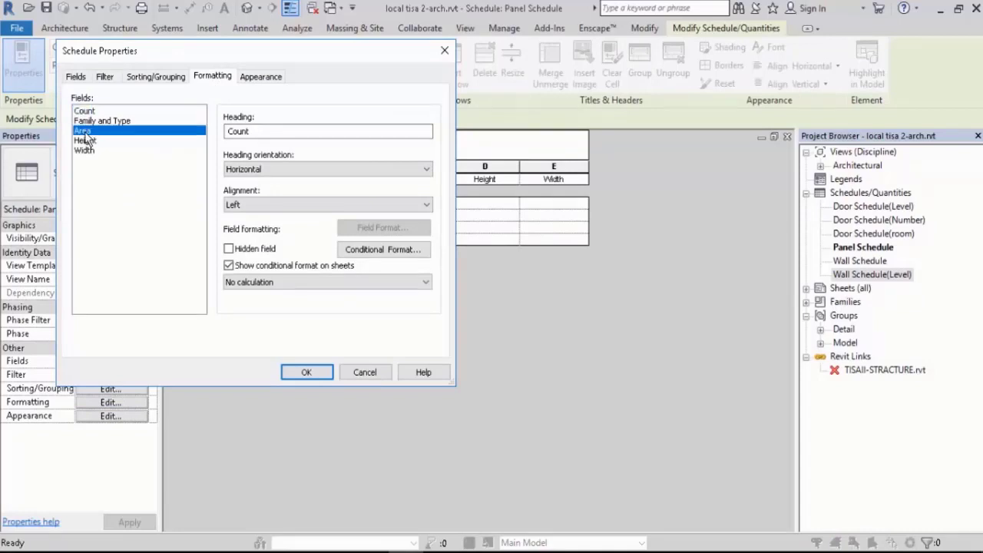
left_click(265, 283)
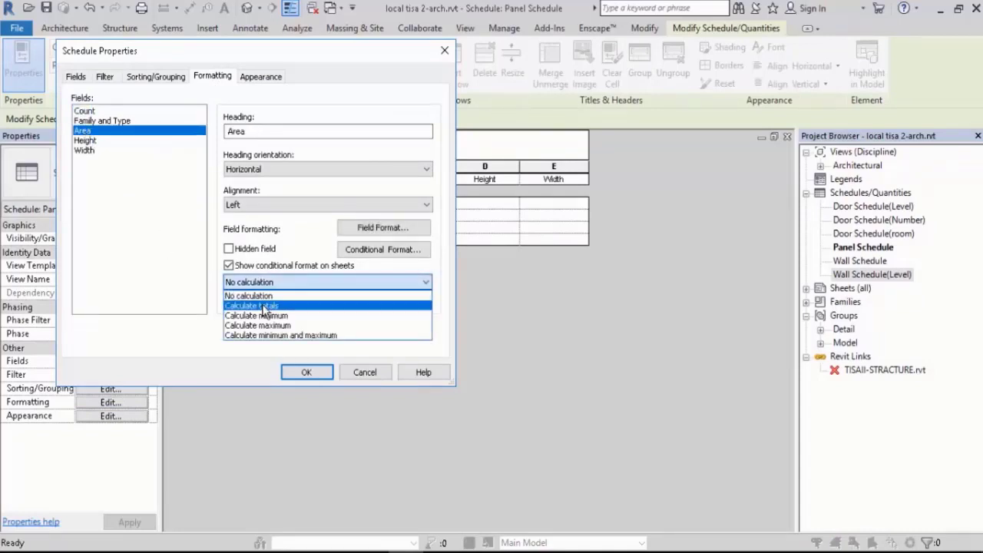
left_click(265, 303)
left_click(306, 372)
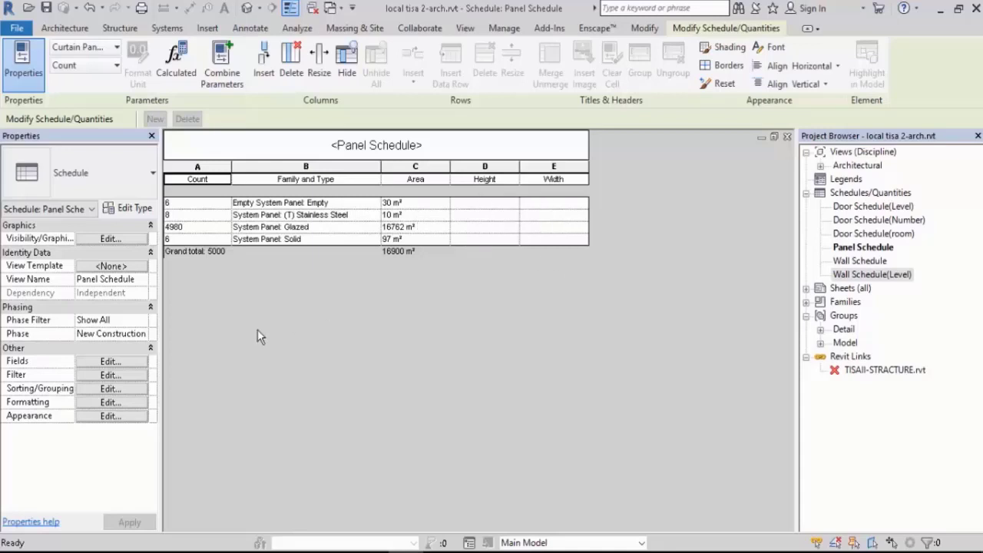
- Add Height and Width as the second and third sorting criteria of the Panel Schedule
left_click(125, 373)
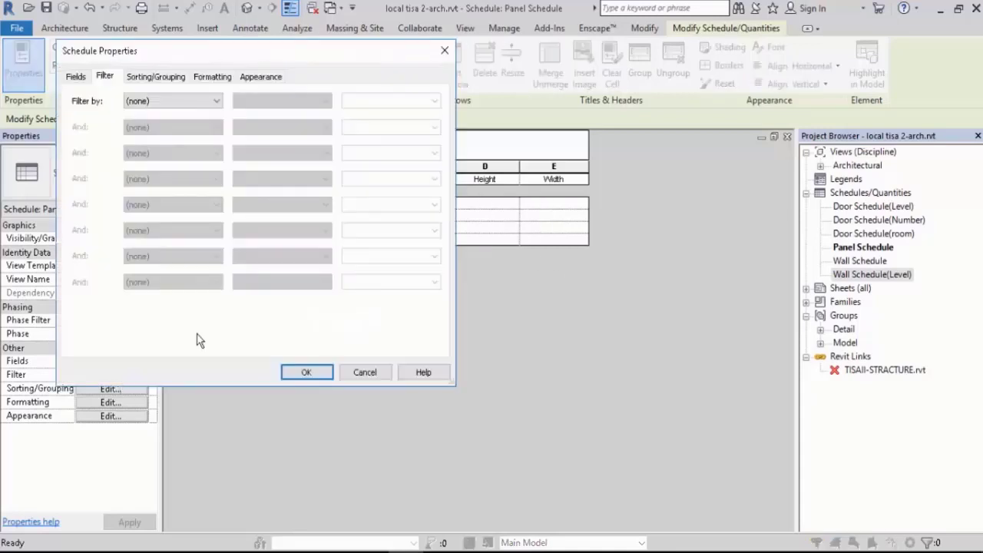
left_click(165, 78)
left_click(189, 146)
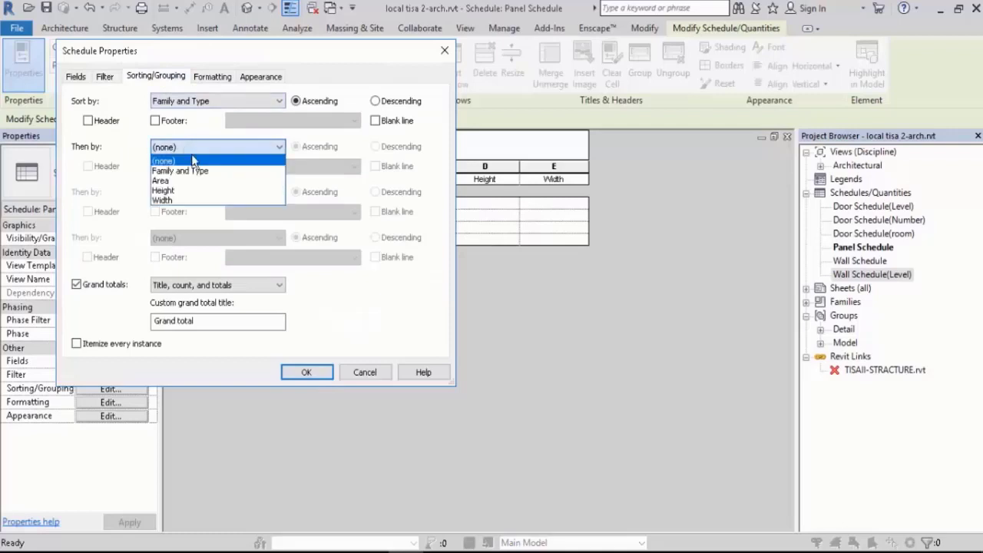
left_click(179, 191)
left_click(184, 194)
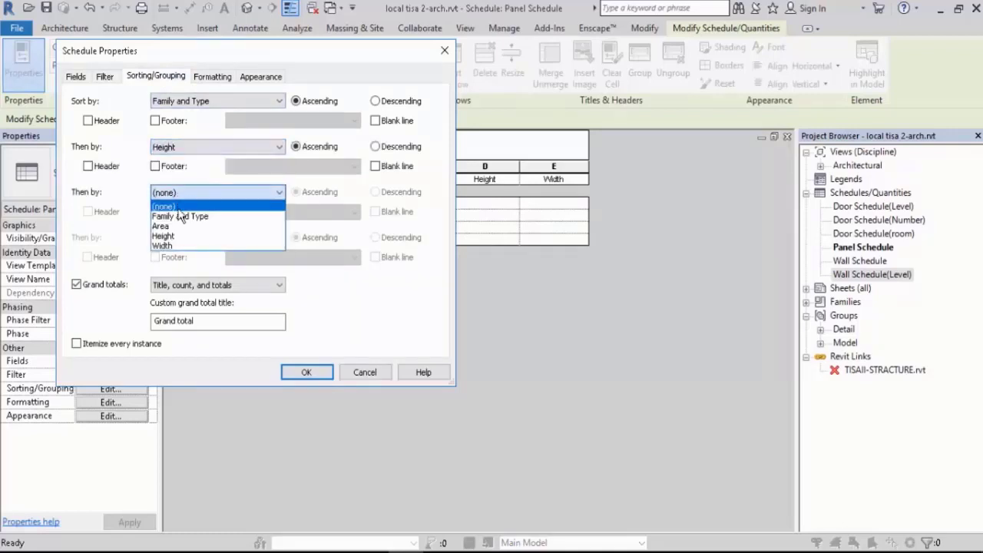
left_click(176, 245)
left_click(316, 373)
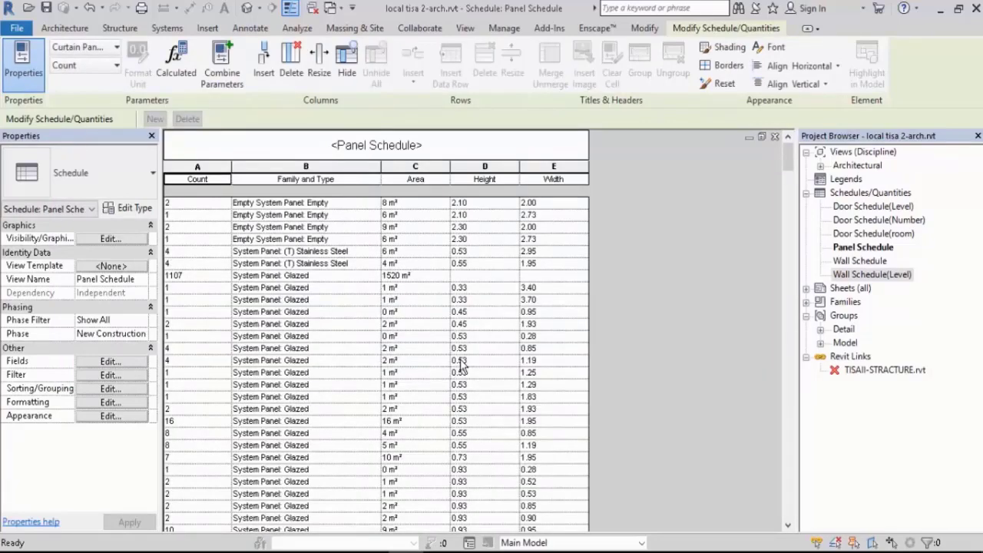
- Examine the glazed panel counts against their heights and widths in the Panel Schedule
scroll(460, 365, "down", 5)
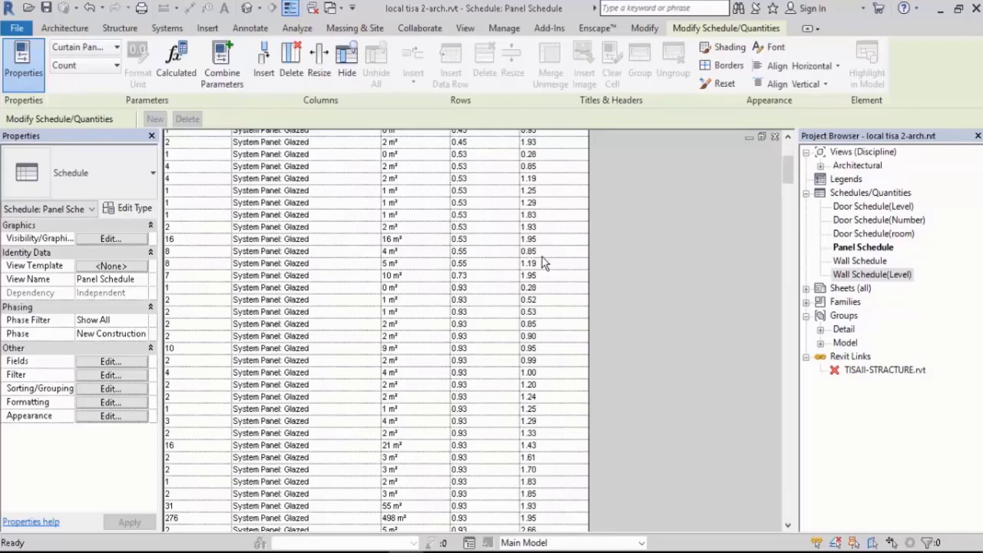
left_click(186, 252)
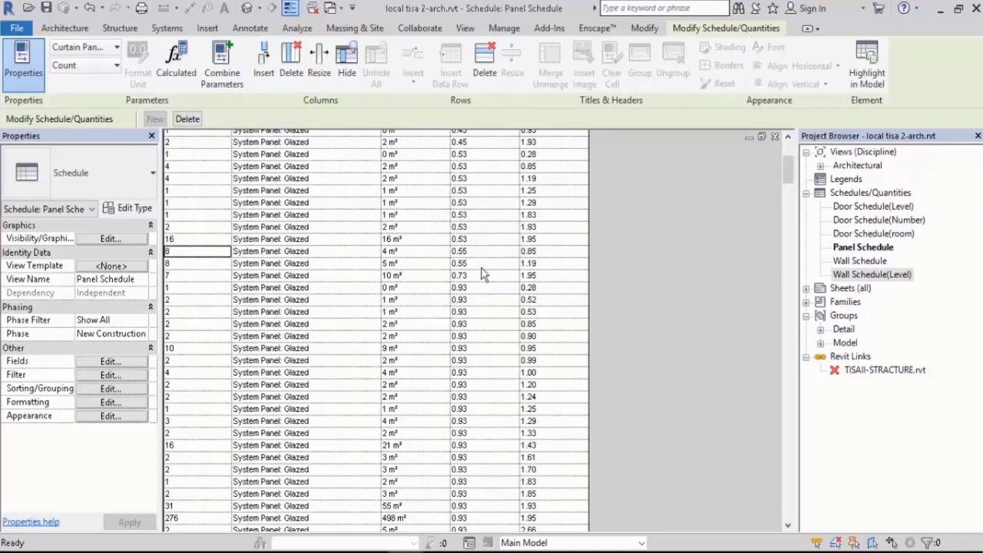
left_click(190, 265)
scroll(444, 349, "down", 3)
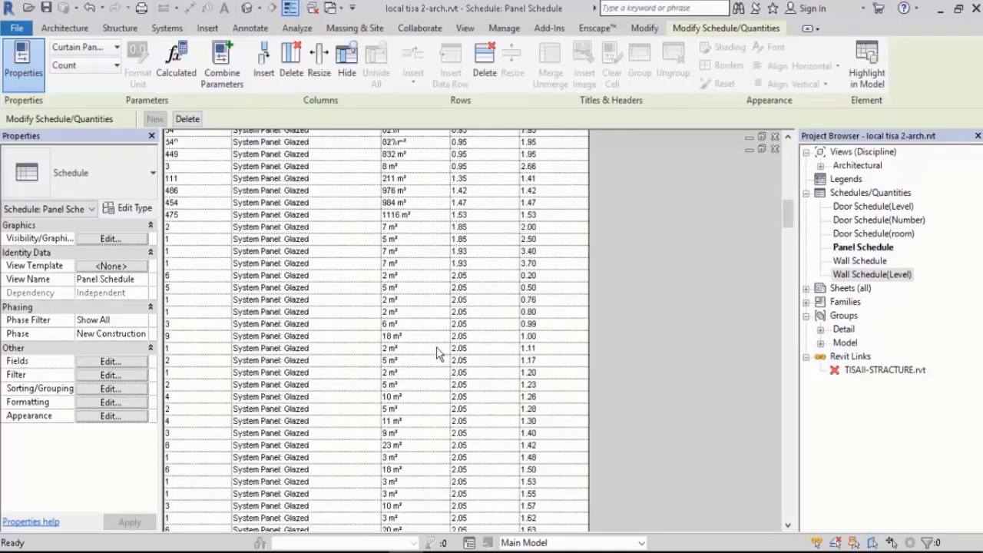
scroll(444, 349, "up", 8)
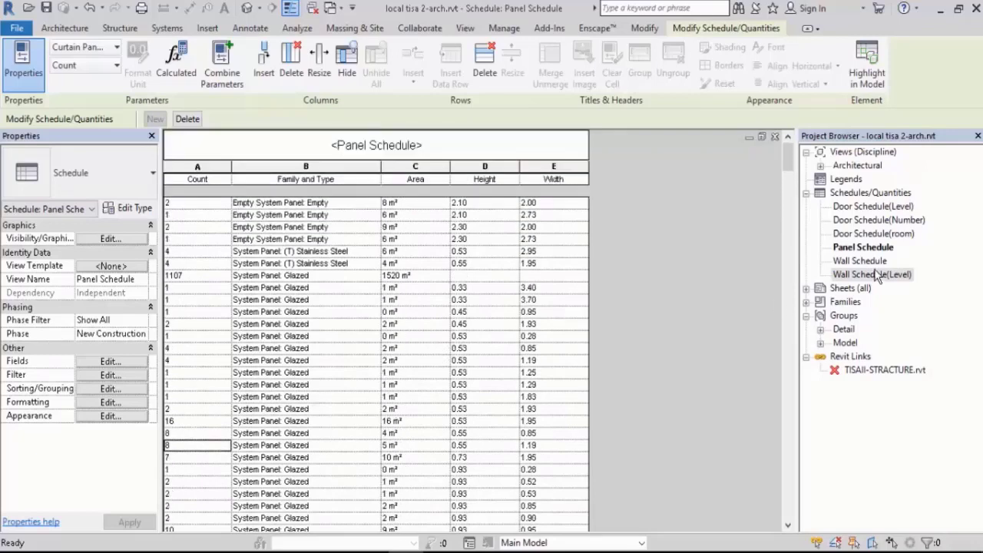
left_click(862, 248)
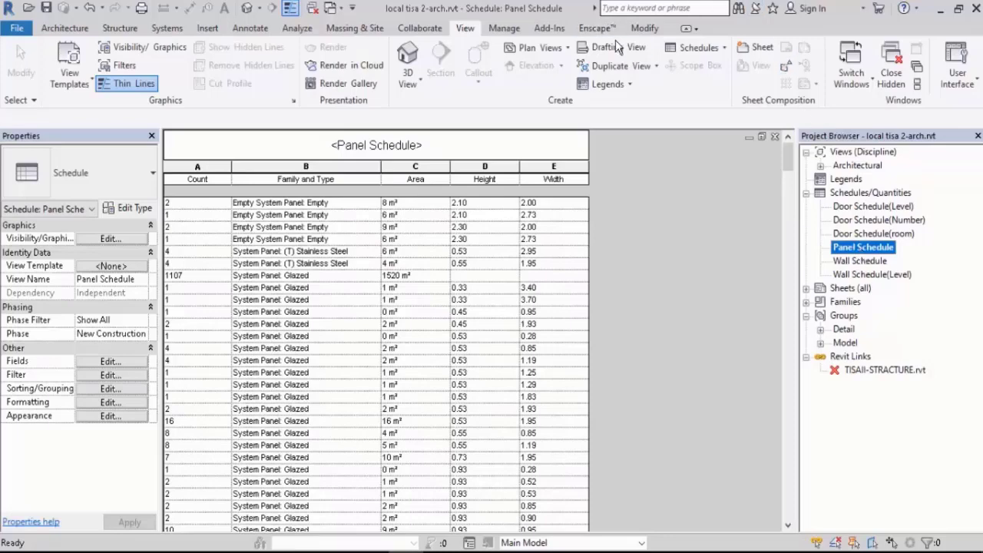
- Create a building component schedule for the Stairs category, named Stair Schedule, in the New Construction phase
left_click(700, 48)
left_click(697, 70)
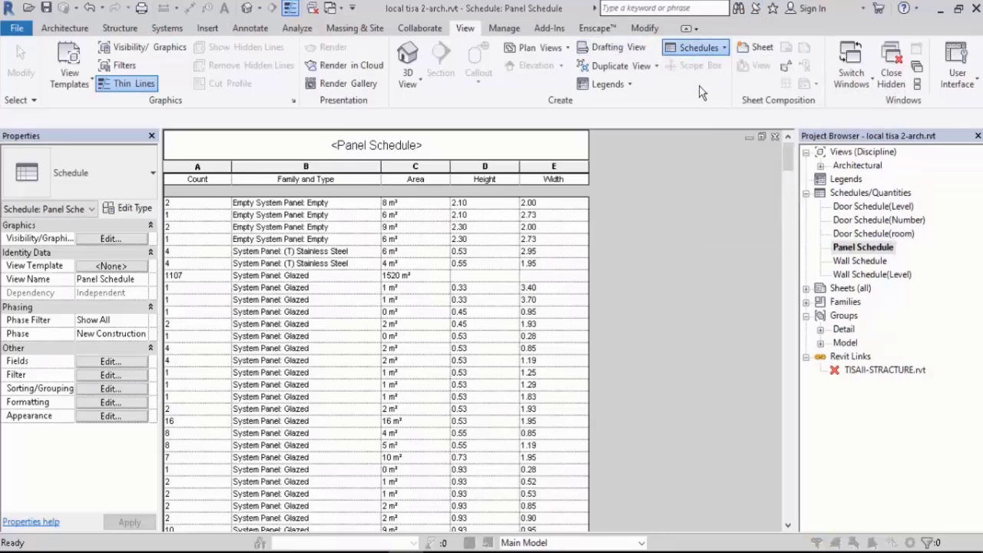
left_click(564, 209)
key("s")
key("t")
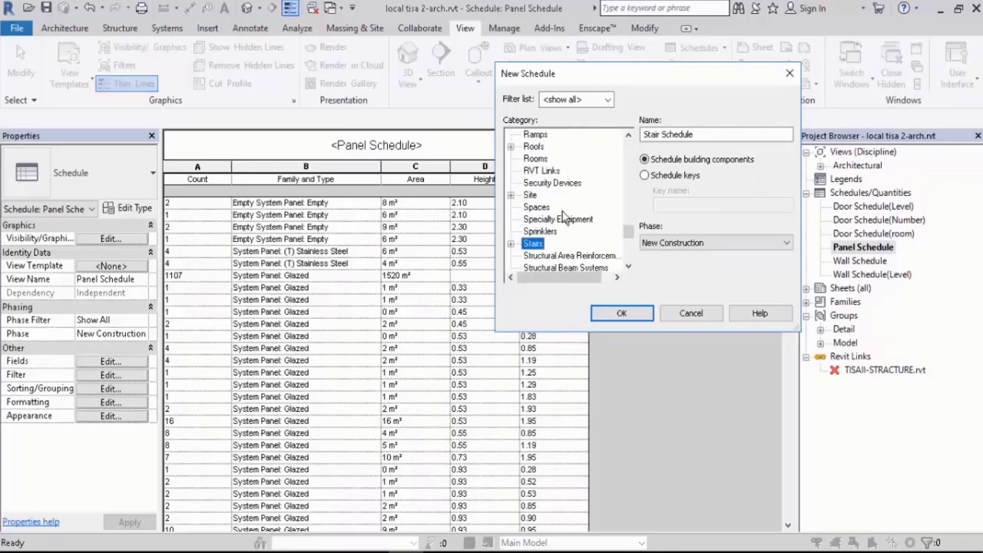
scroll(576, 253, "down", 1)
left_click(628, 314)
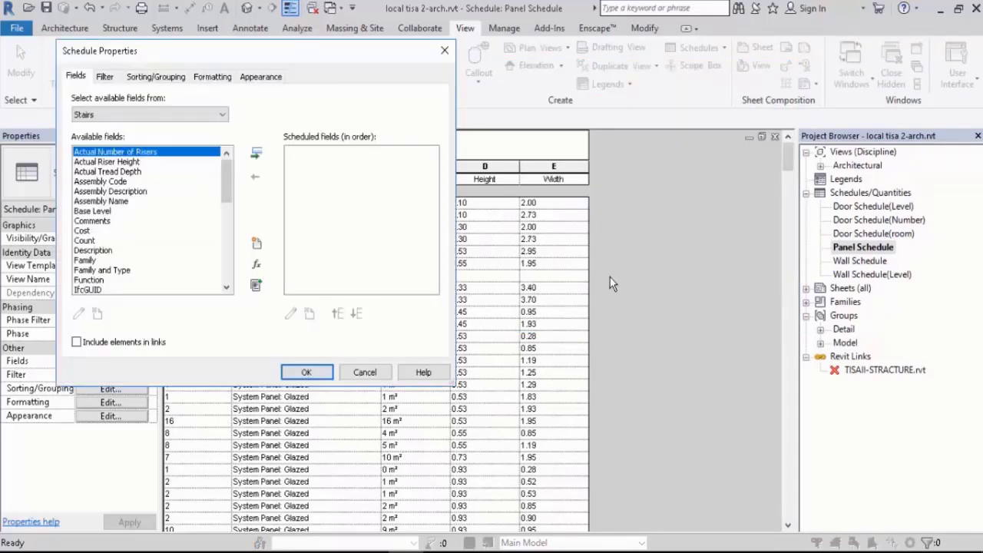
- Add the Count, Family and Type, Base Level and Top Level fields to the stair schedule
double_click(89, 242)
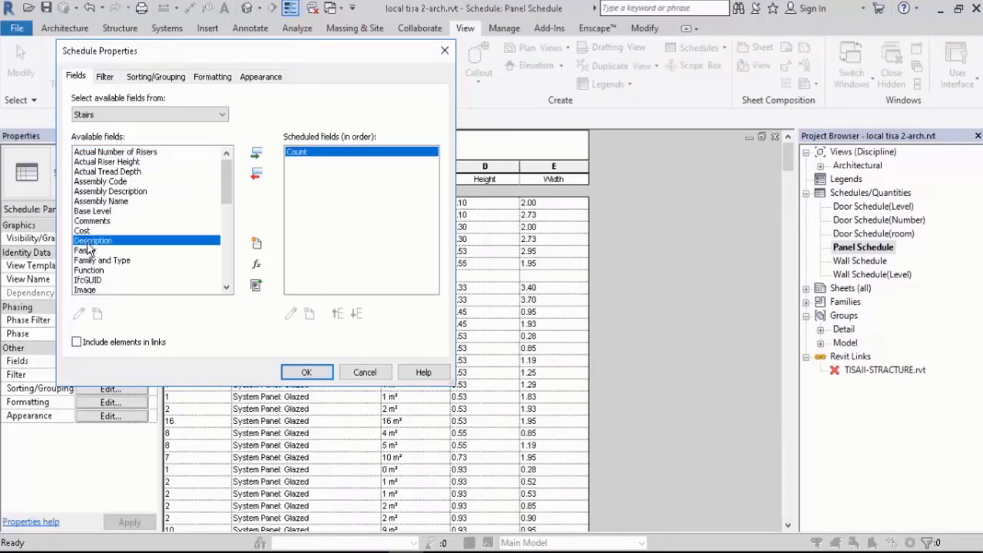
scroll(172, 223, "down", 1)
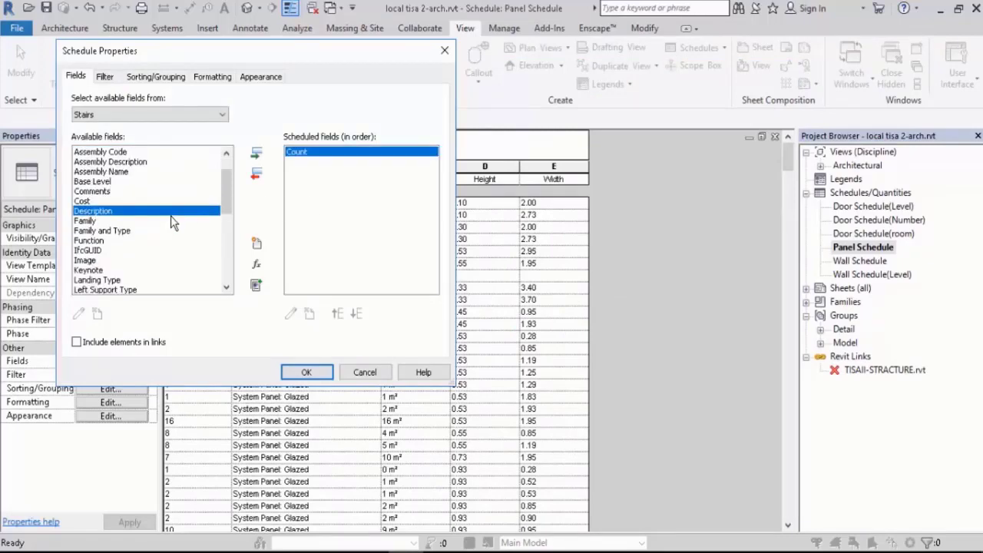
double_click(131, 232)
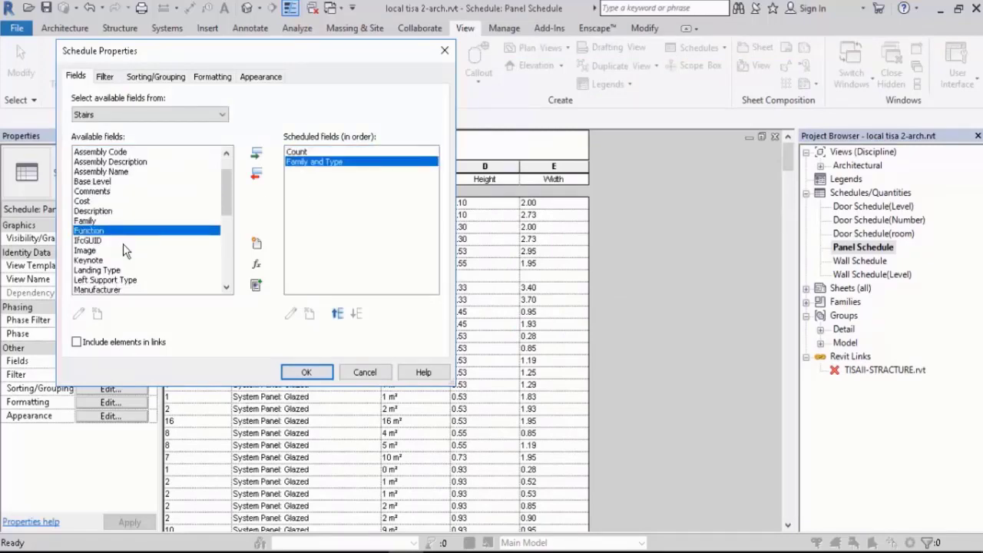
double_click(91, 182)
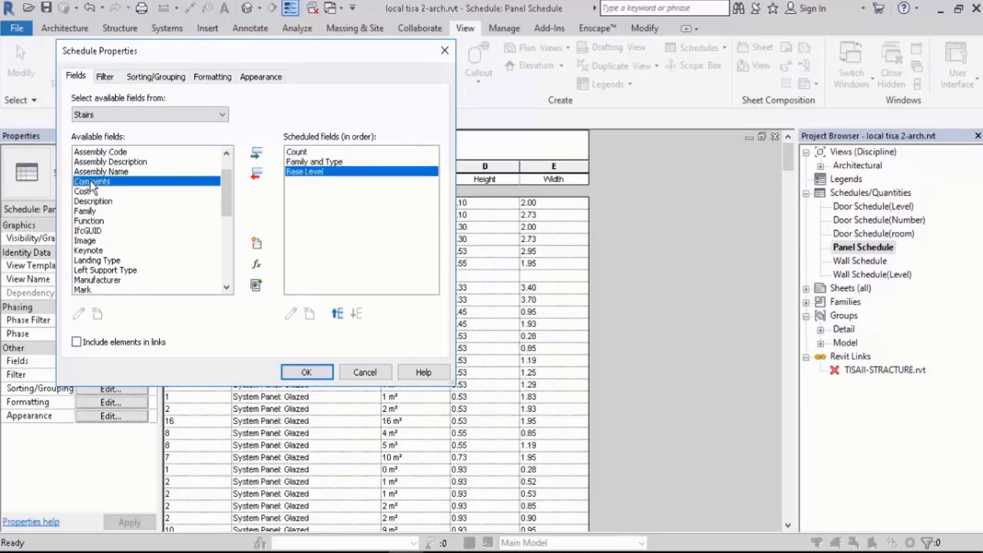
scroll(129, 275, "down", 1)
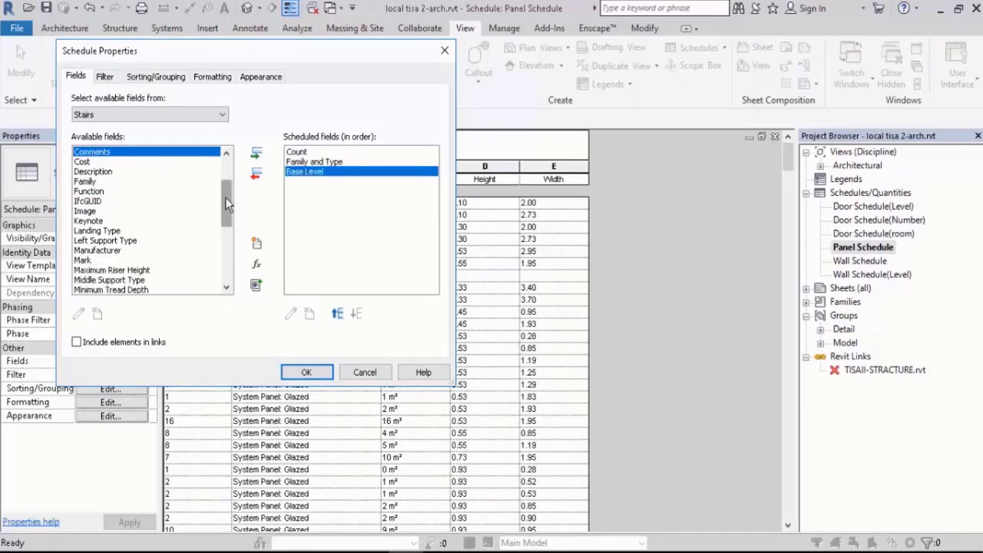
left_click_drag(225, 197, 237, 249)
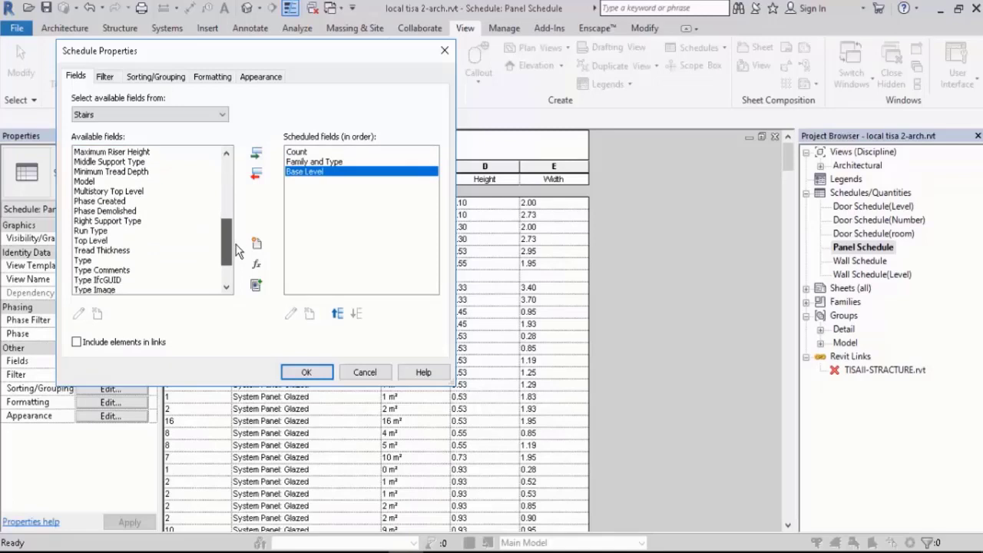
double_click(94, 242)
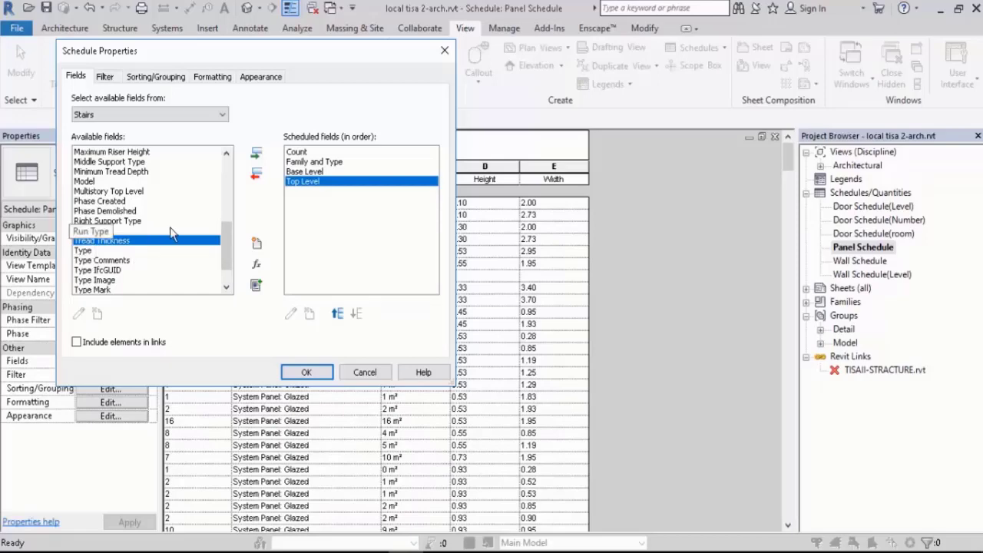
- Add the Actual Riser Height and Width fields to the stair schedule
scroll(170, 232, "down", 1)
scroll(170, 233, "up", 4)
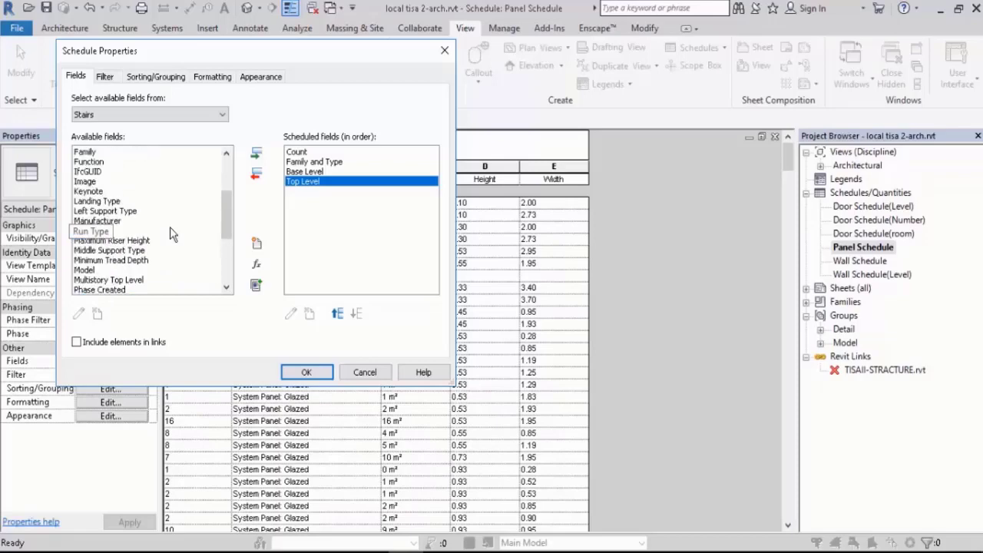
scroll(170, 233, "up", 3)
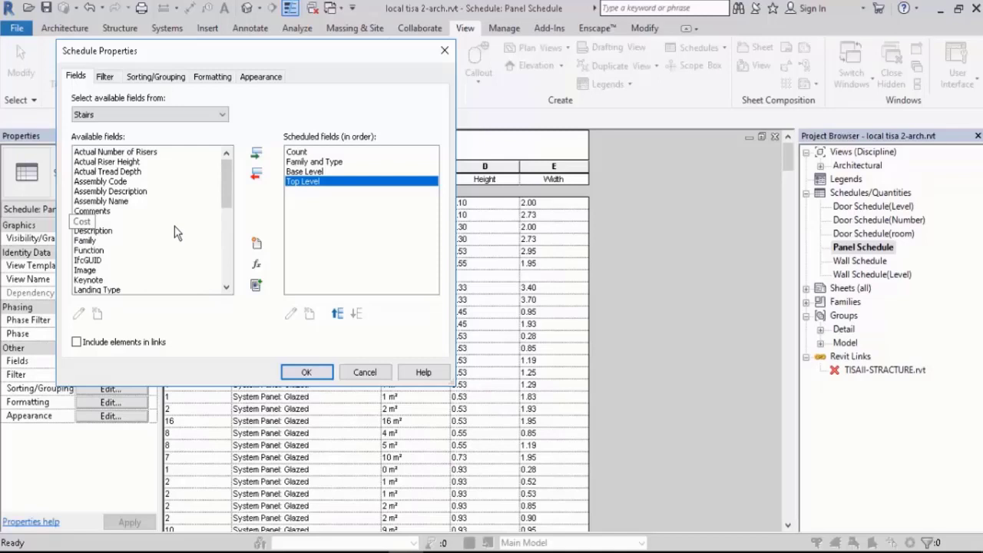
double_click(109, 162)
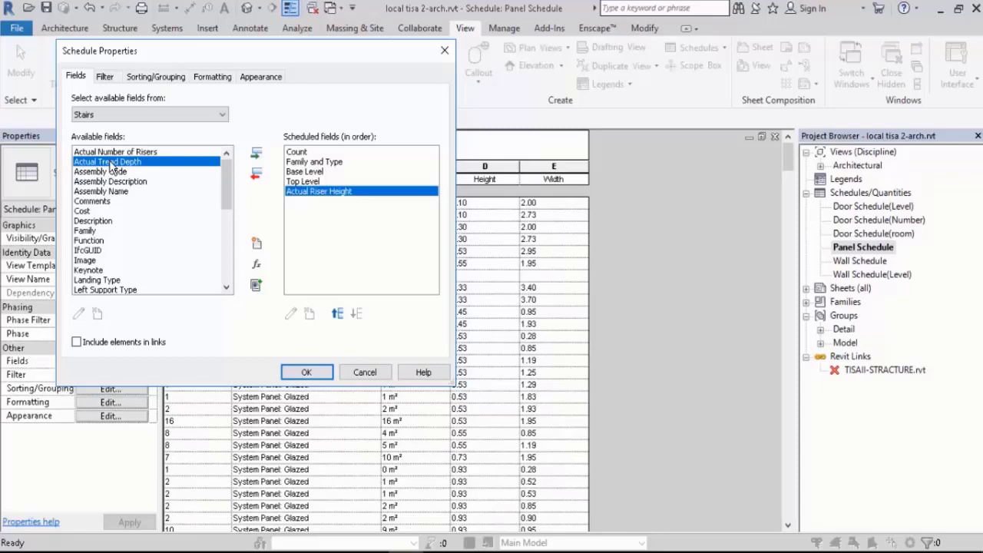
scroll(112, 165, "down", 10)
double_click(86, 290)
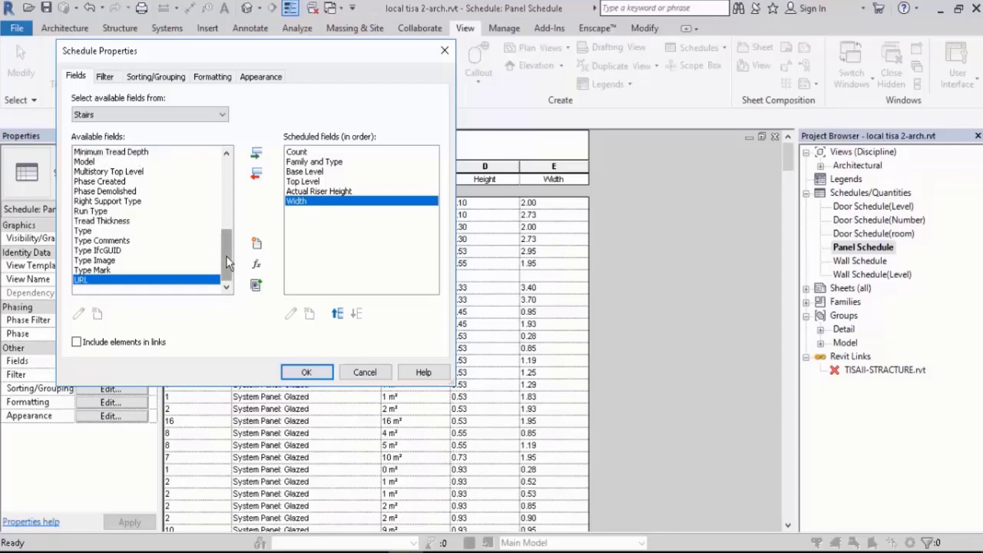
left_click_drag(224, 254, 225, 178)
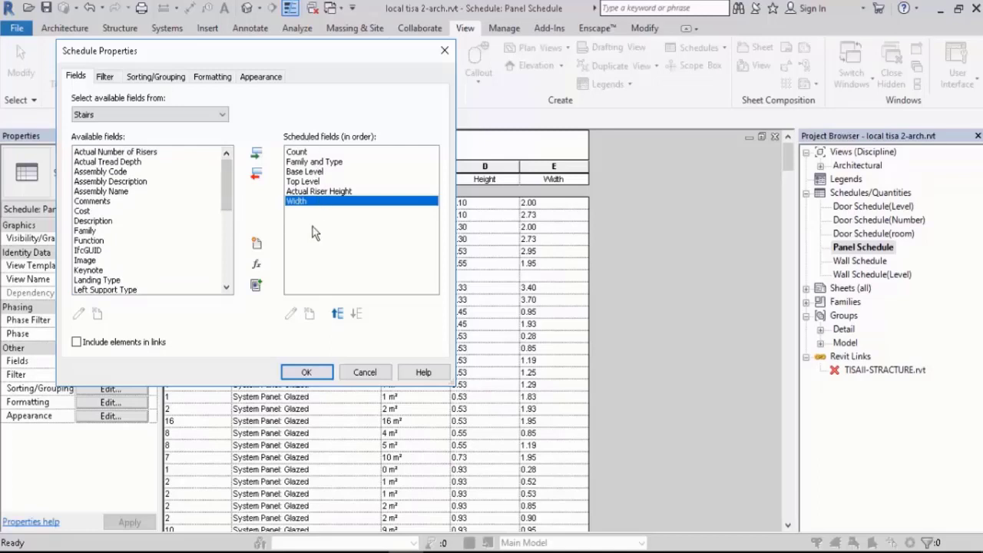
left_click(299, 153)
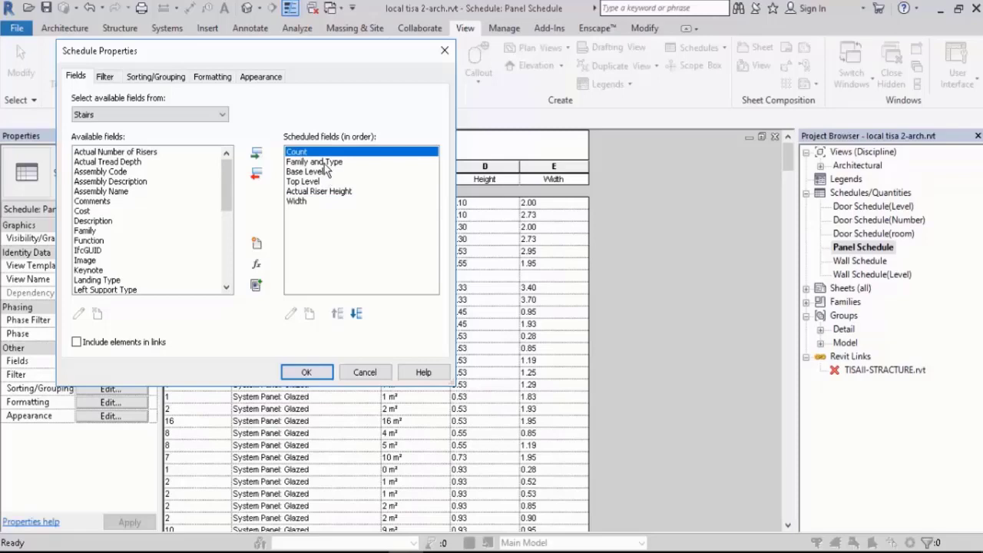
left_click(324, 163)
left_click(322, 172)
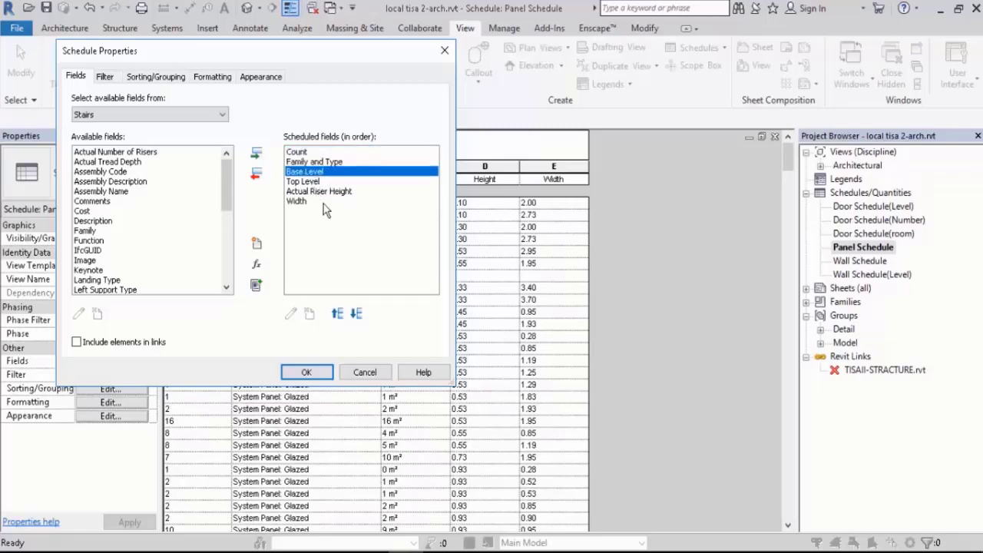
left_click(336, 192)
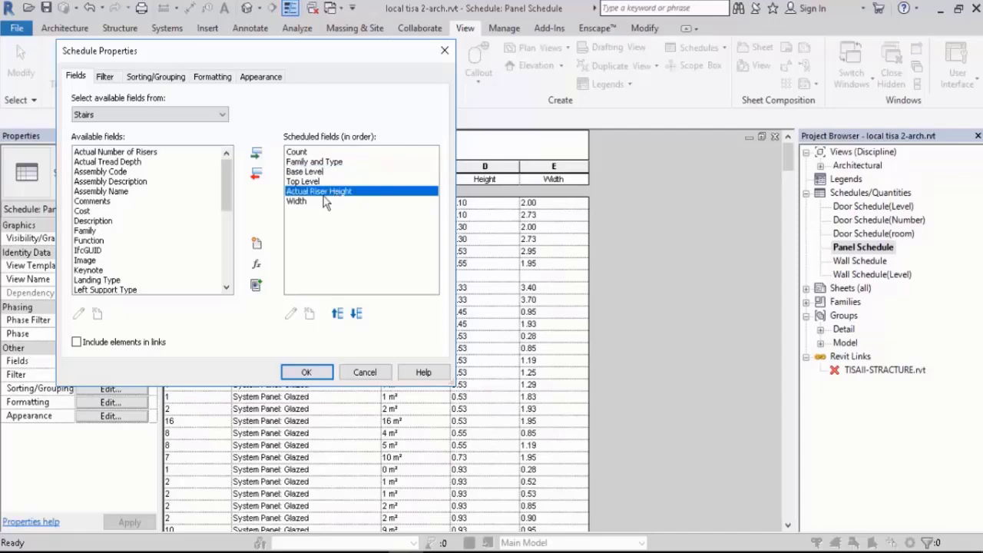
left_click(307, 202)
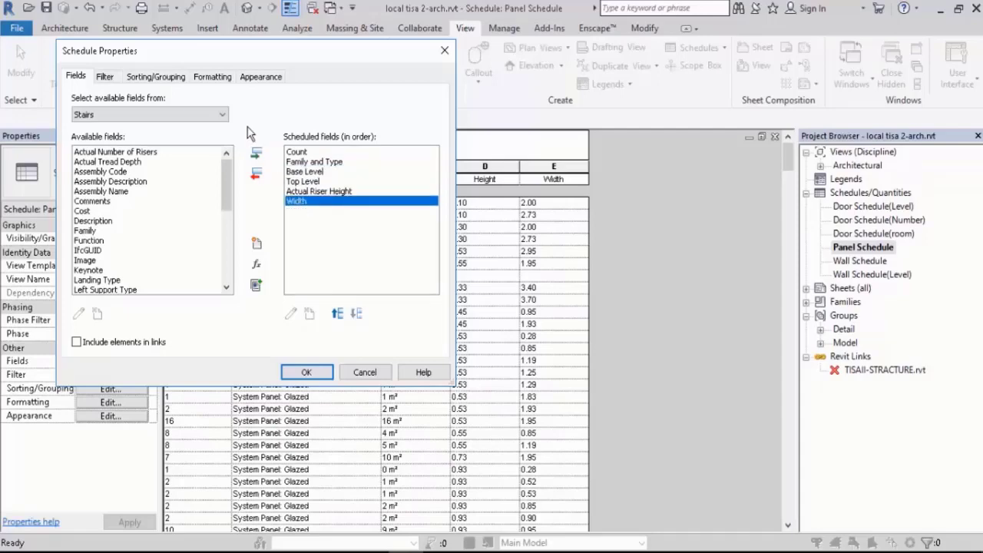
- Sort the stair schedule by Family and Type with a blank line, footer and grand totals, without itemizing every instance, and generate it
left_click(157, 77)
left_click(192, 101)
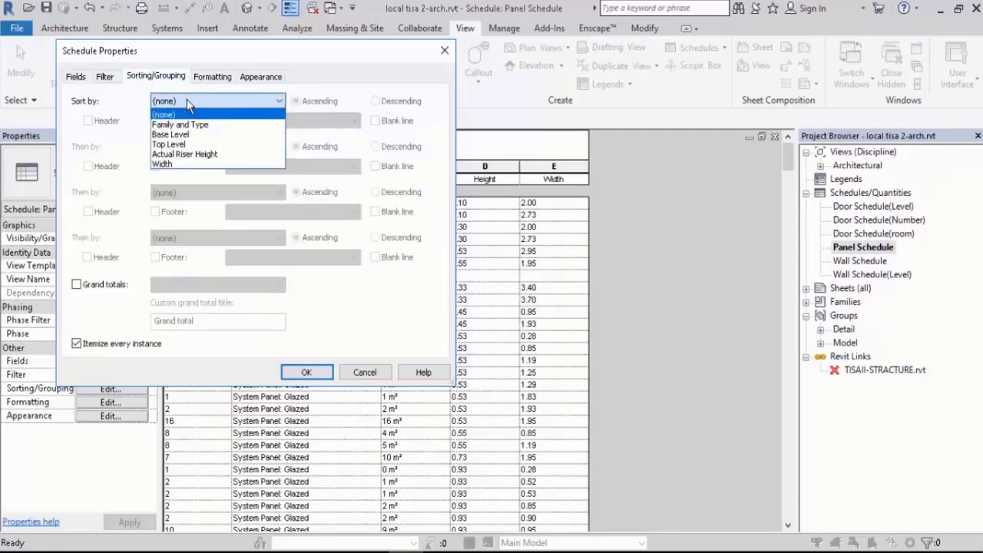
left_click(196, 119)
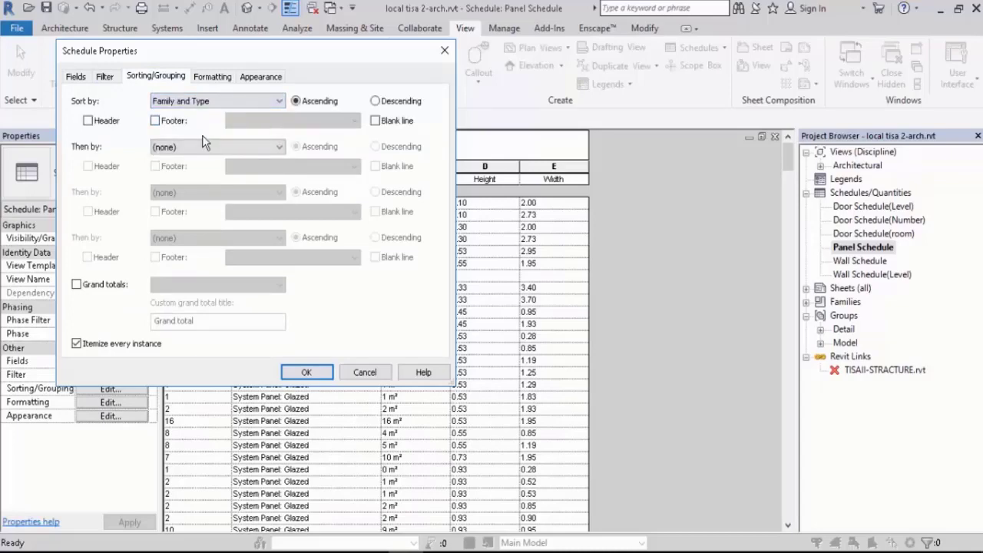
left_click(375, 121)
left_click(155, 120)
left_click(77, 284)
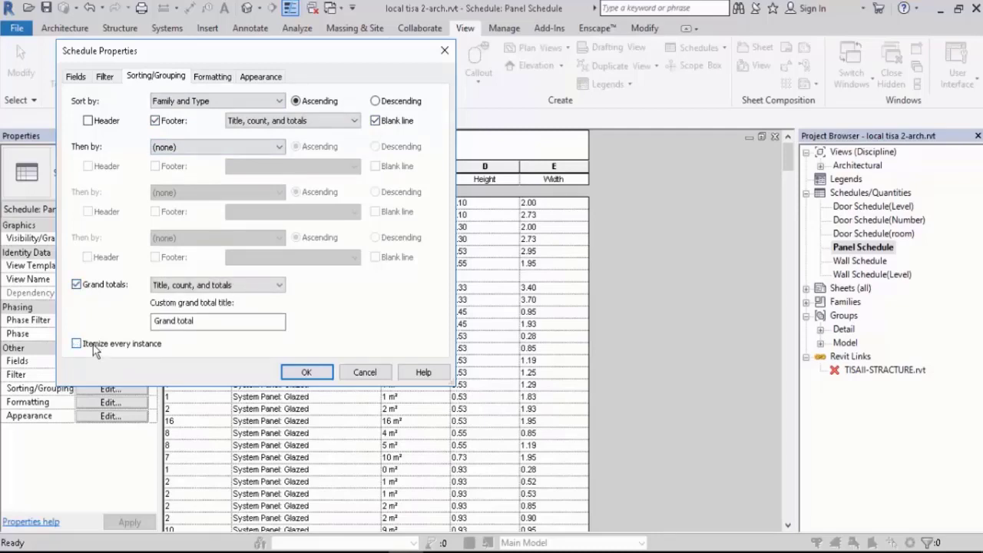
left_click(298, 373)
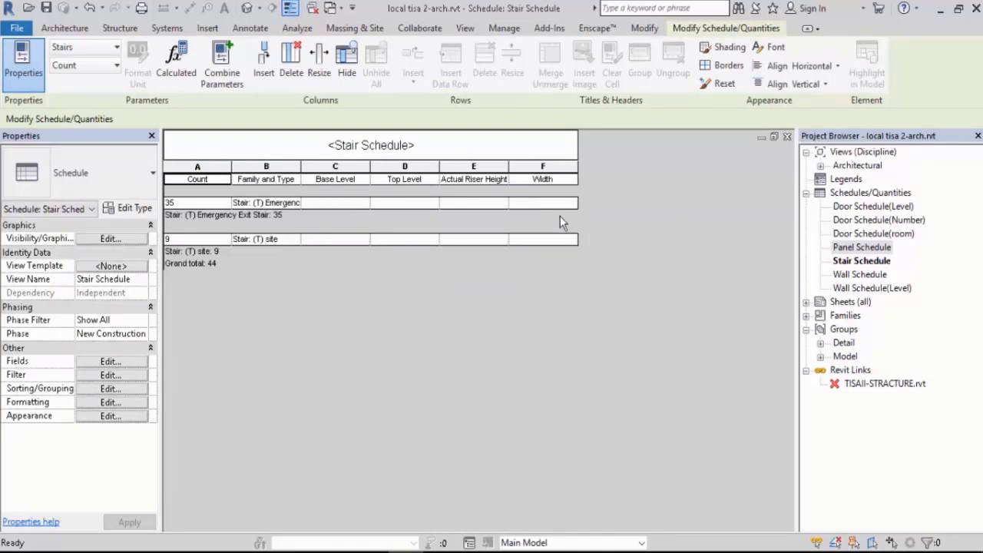
- Widen the Family and Type column and add Base Level as the second sorting criterion of the Stair Schedule
left_click_drag(300, 173, 406, 173)
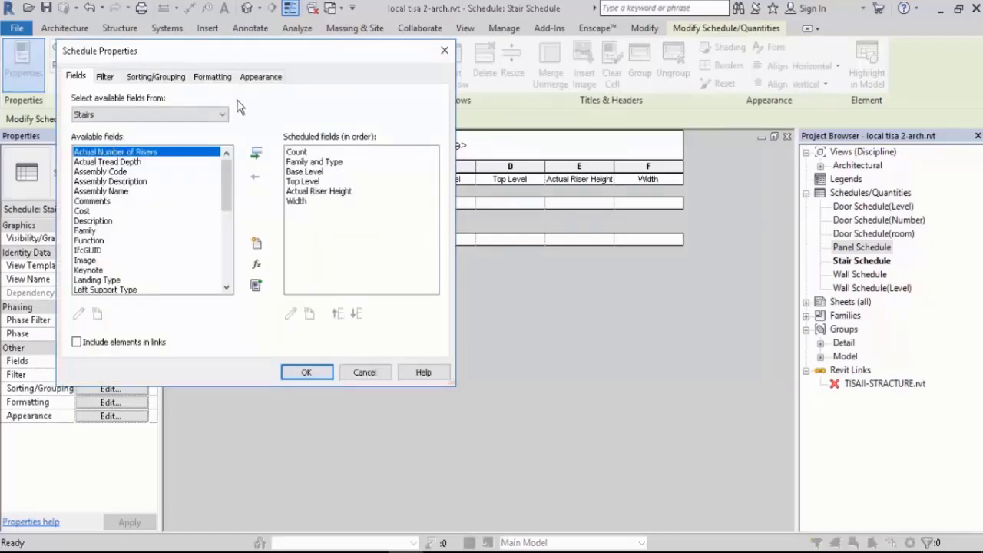
left_click(157, 77)
left_click(194, 147)
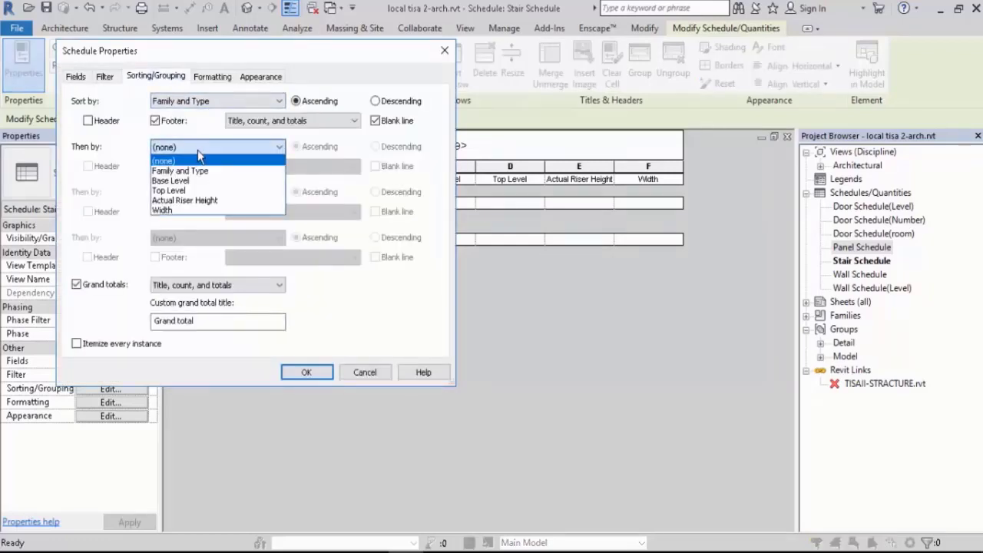
left_click(197, 181)
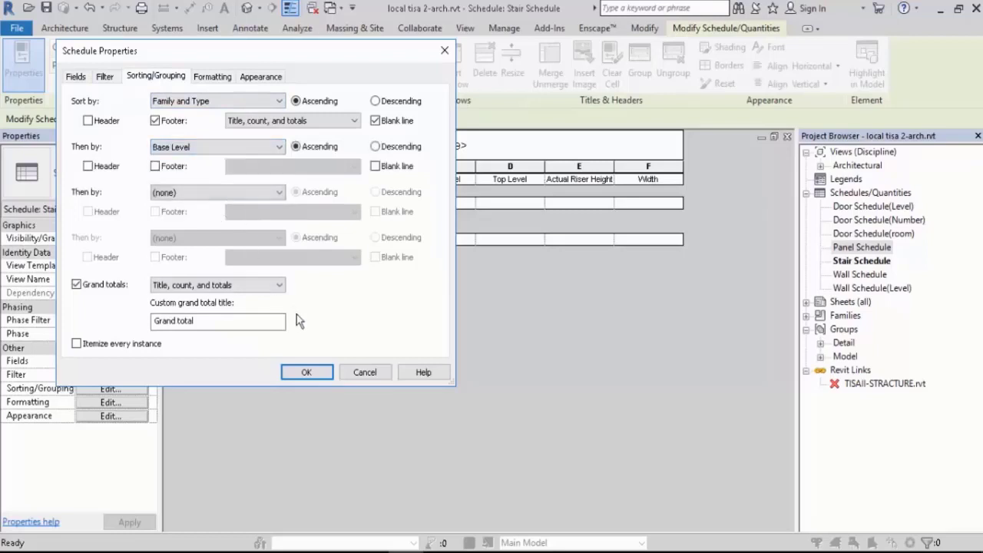
left_click(306, 373)
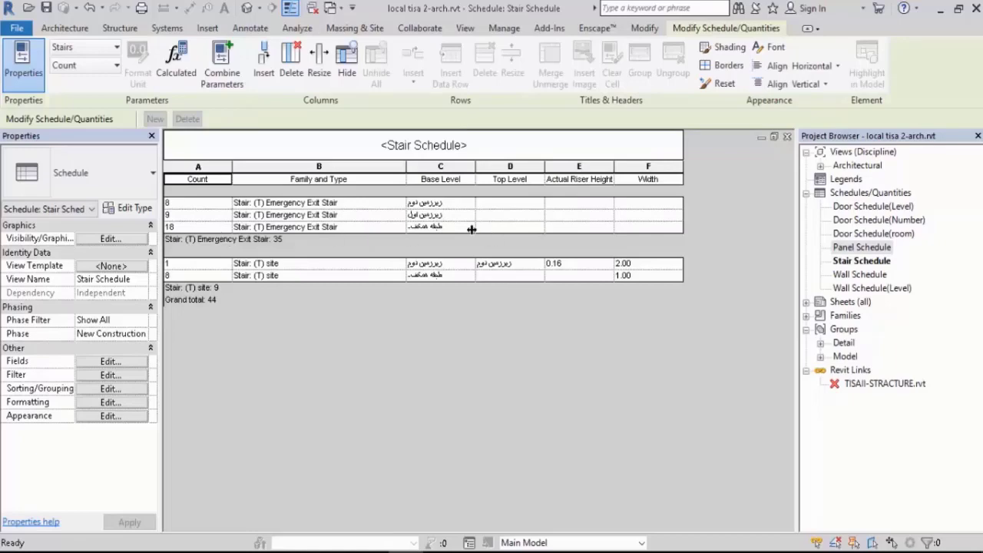
- Add Top Level and Actual Riser Height as the third and fourth sorting criteria of the Stair Schedule
left_click(110, 361)
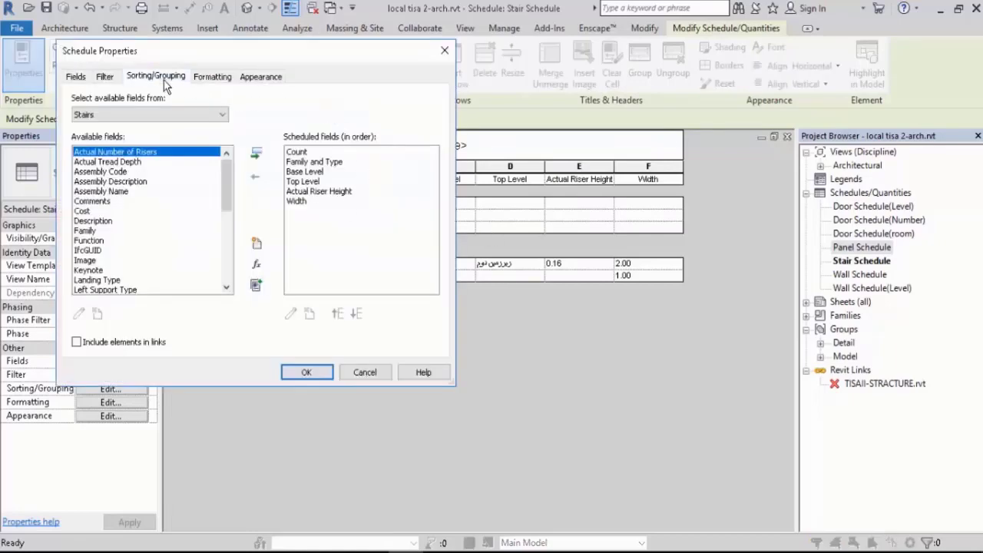
left_click(163, 80)
left_click(192, 191)
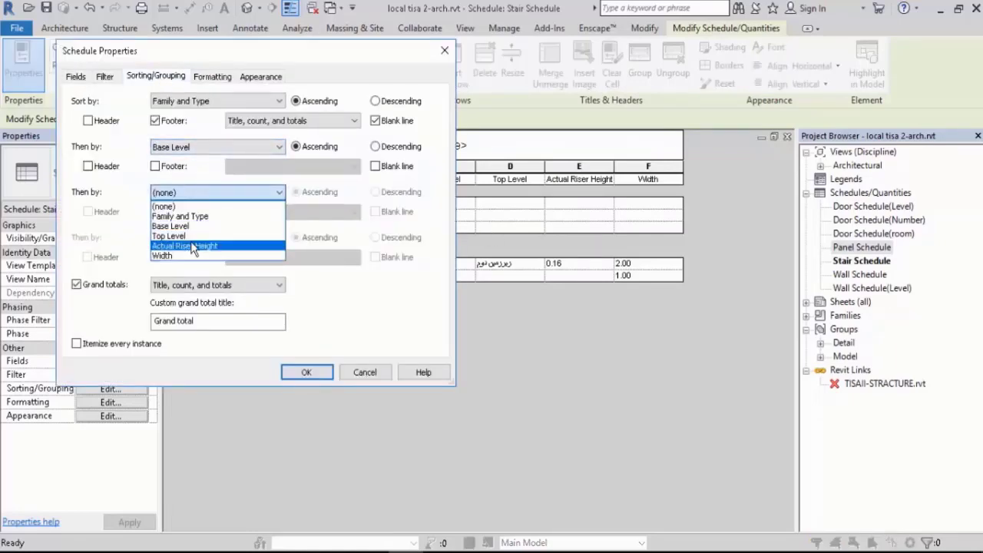
left_click(184, 236)
left_click(196, 238)
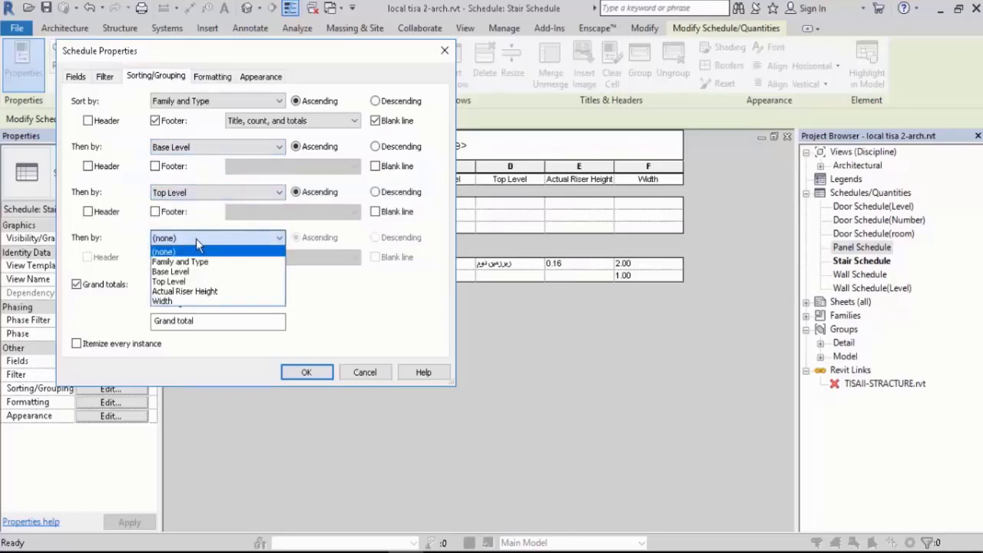
left_click(201, 291)
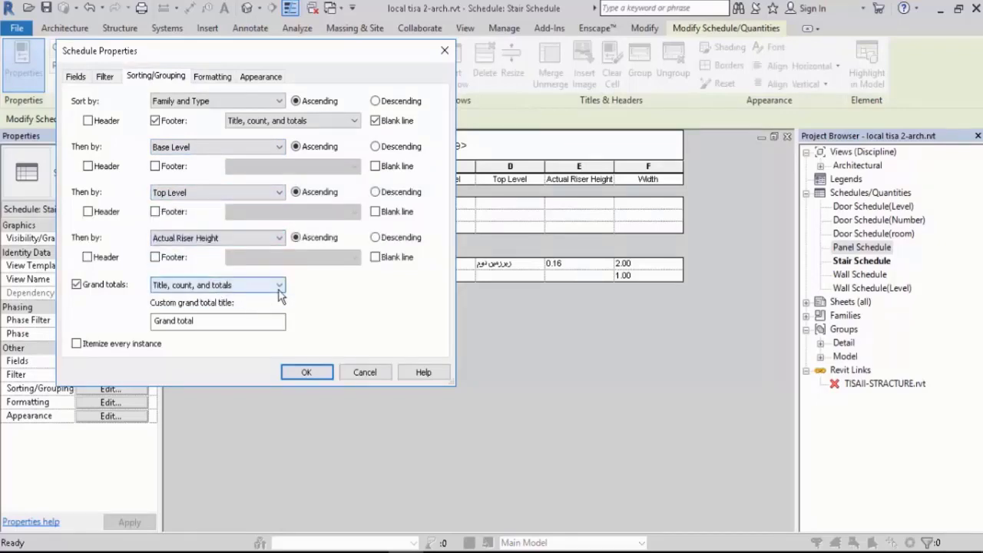
left_click(311, 375)
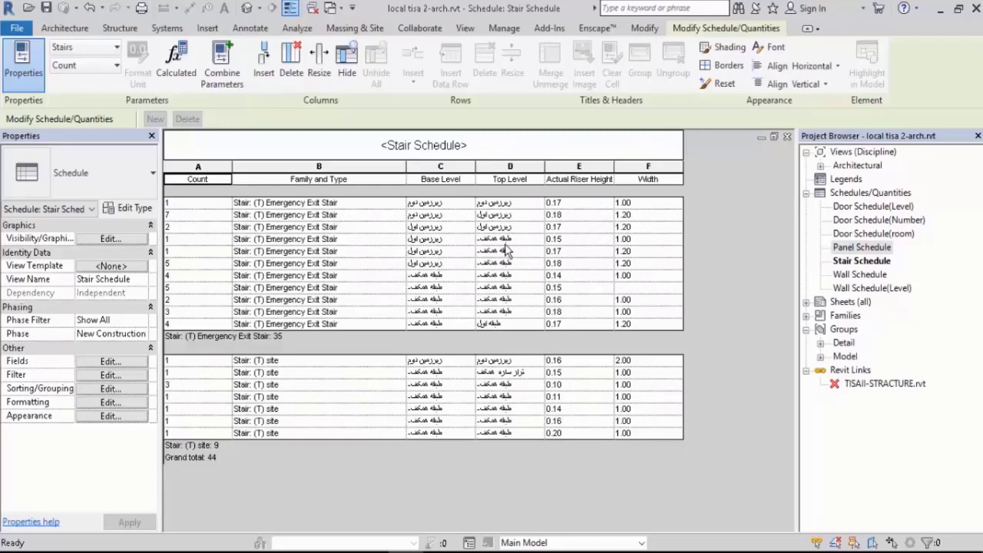
- Highlight the (T) site stair with the 0.20 riser height in the 3D model and inspect its location
left_click(574, 240)
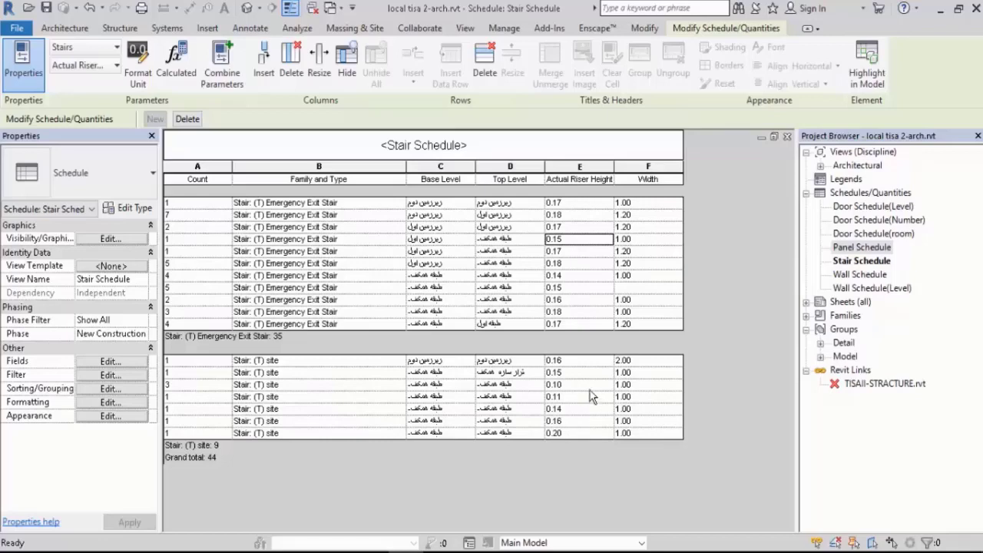
left_click(569, 435)
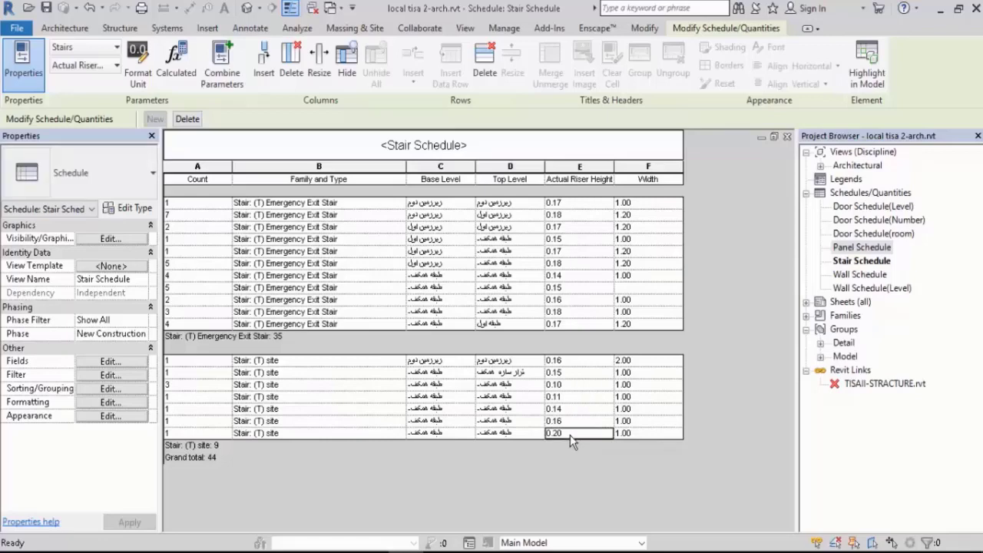
left_click(864, 69)
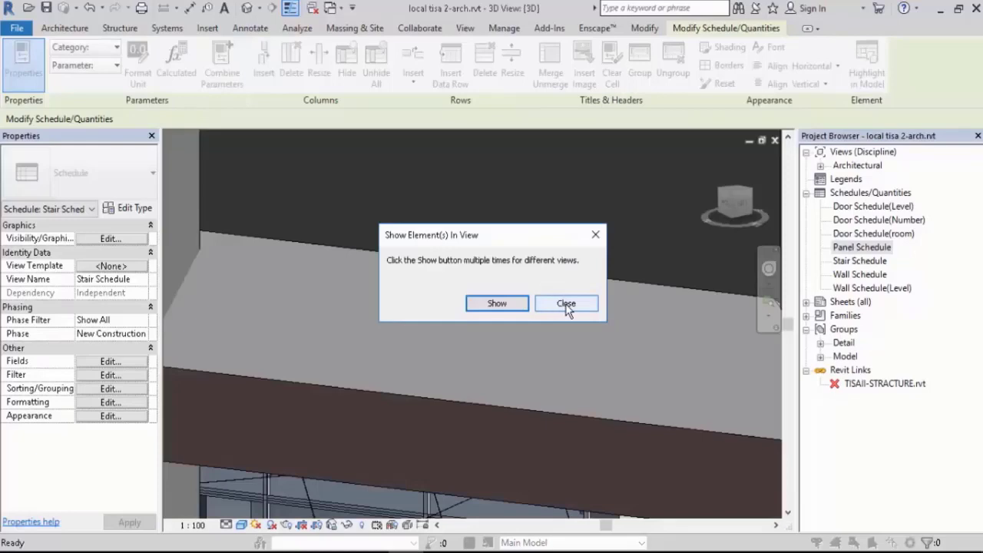
left_click(565, 303)
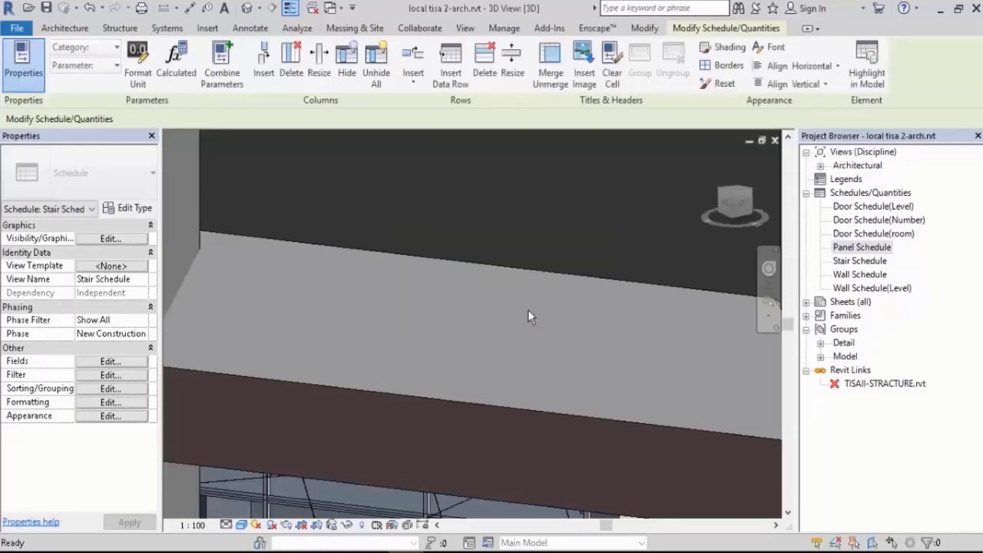
scroll(472, 341, "up", 2)
scroll(473, 339, "down", 5)
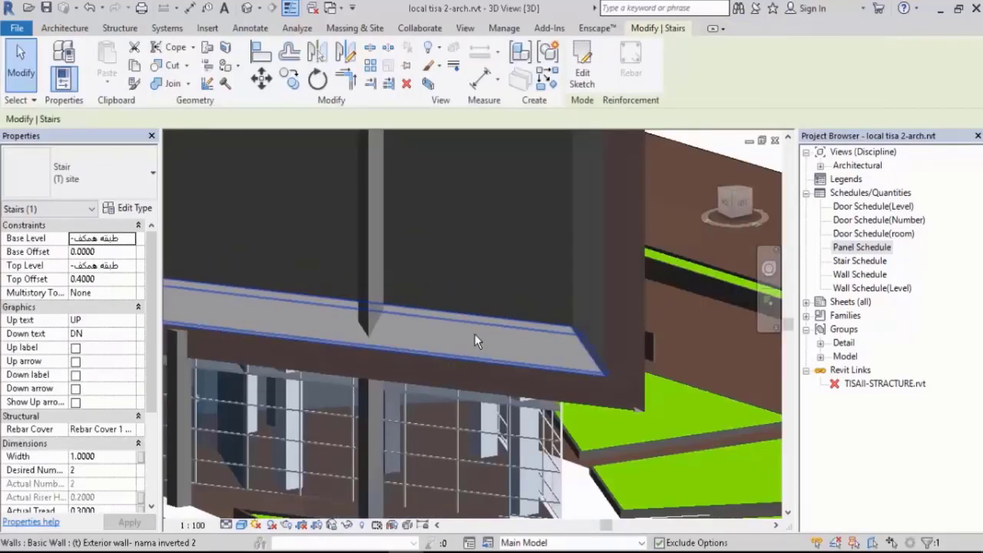
middle_click_drag(582, 357, 483, 332, "shift")
scroll(490, 325, "up", 2)
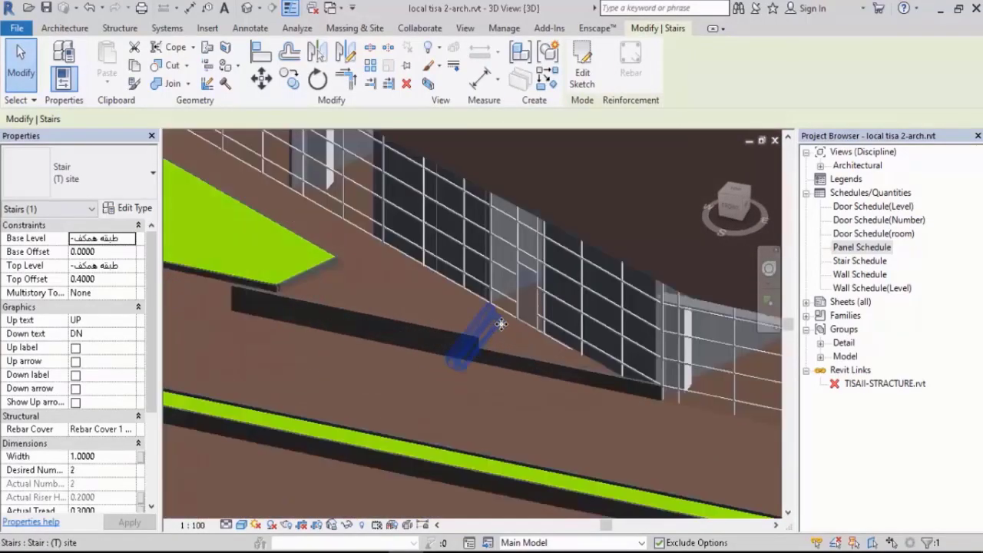
scroll(492, 324, "up", 3)
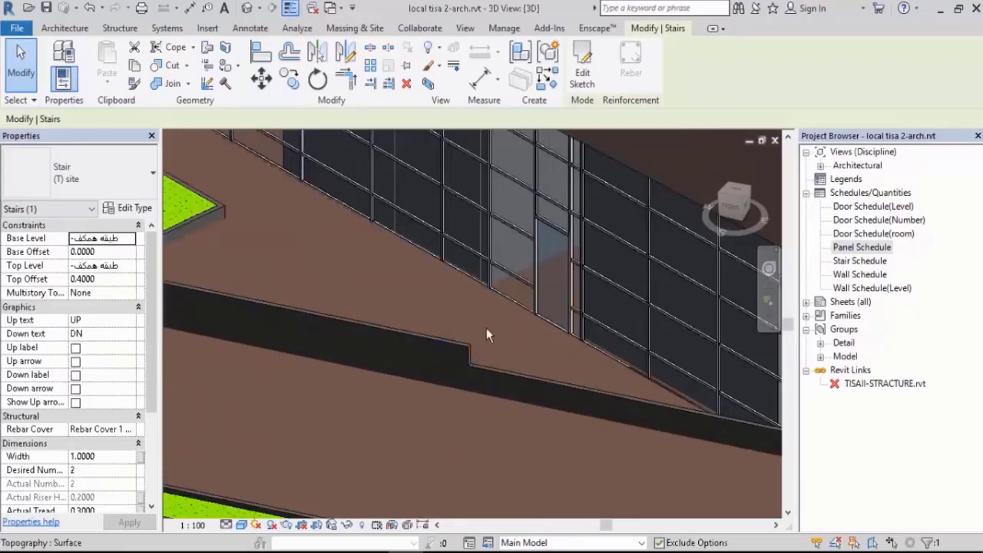
- Temporarily hide the topography surface in the 3D view to expose the site stair, and reopen the Stair Schedule
left_click(393, 298)
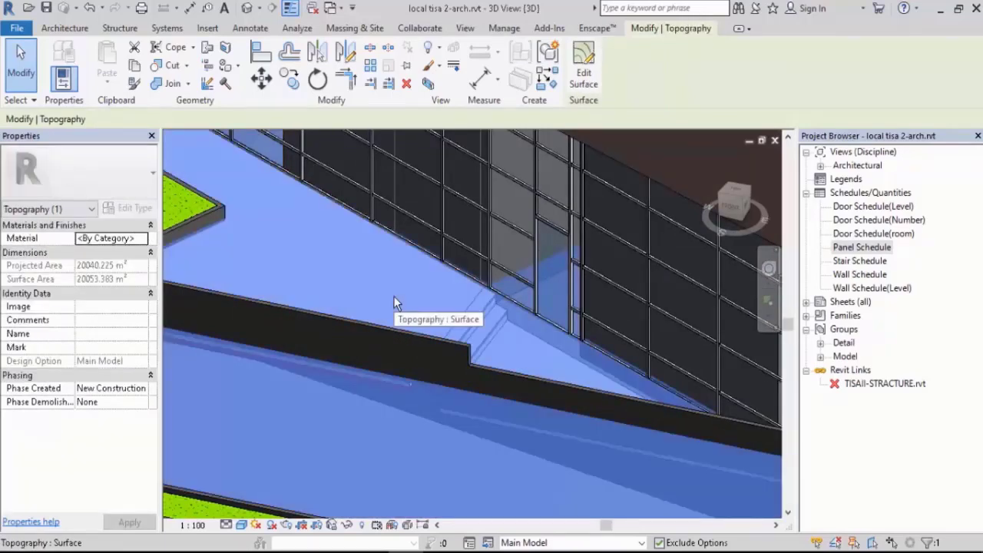
key("v")
key("h")
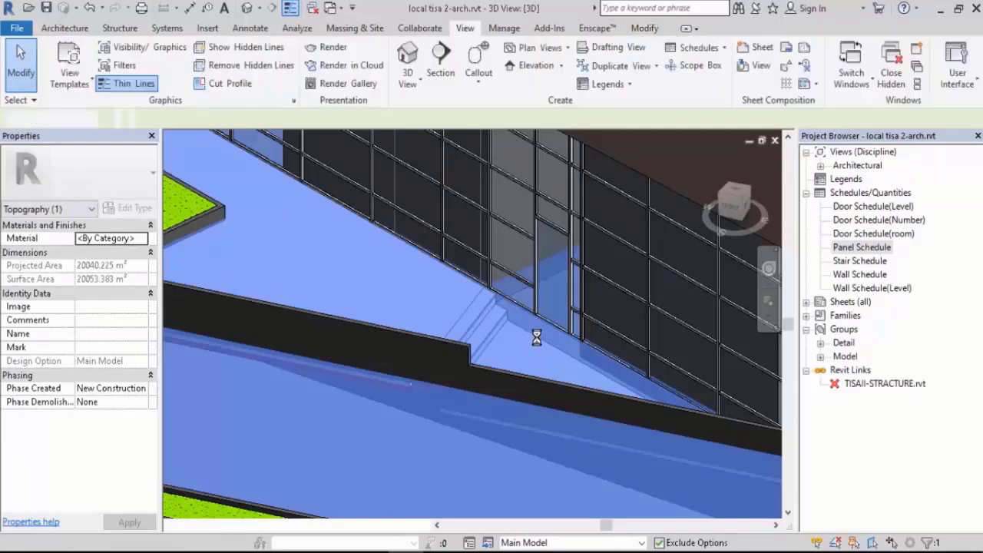
middle_click_drag(588, 346, 489, 333, "shift")
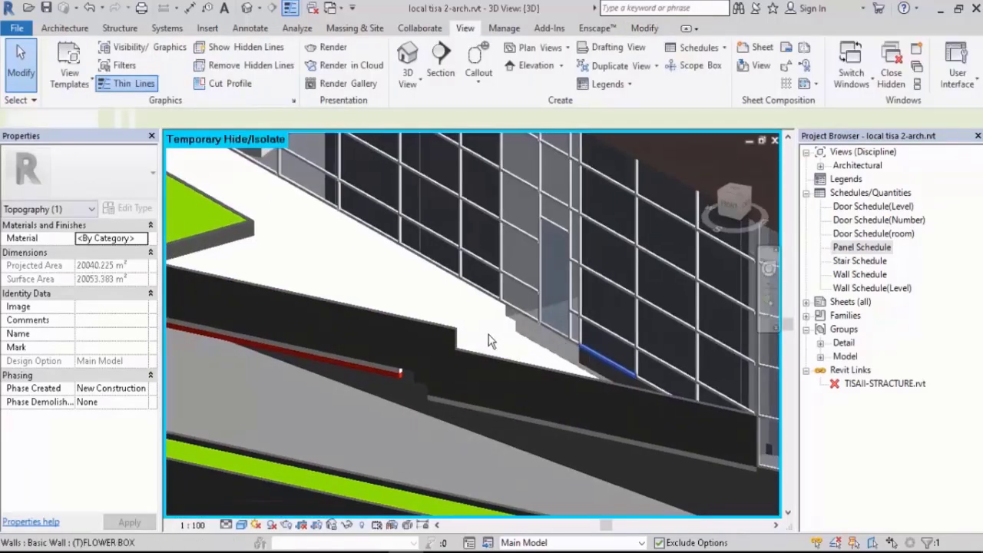
key("Escape")
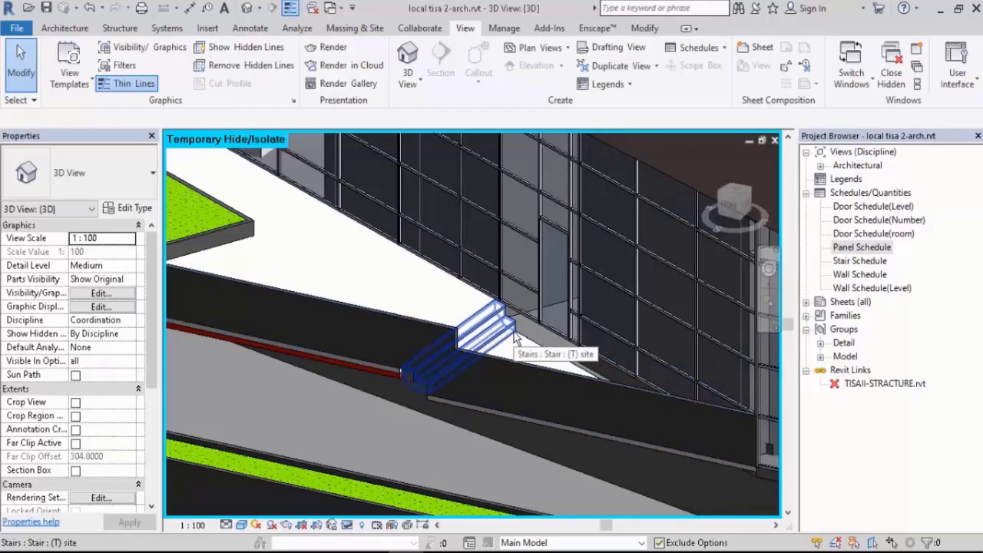
double_click(869, 261)
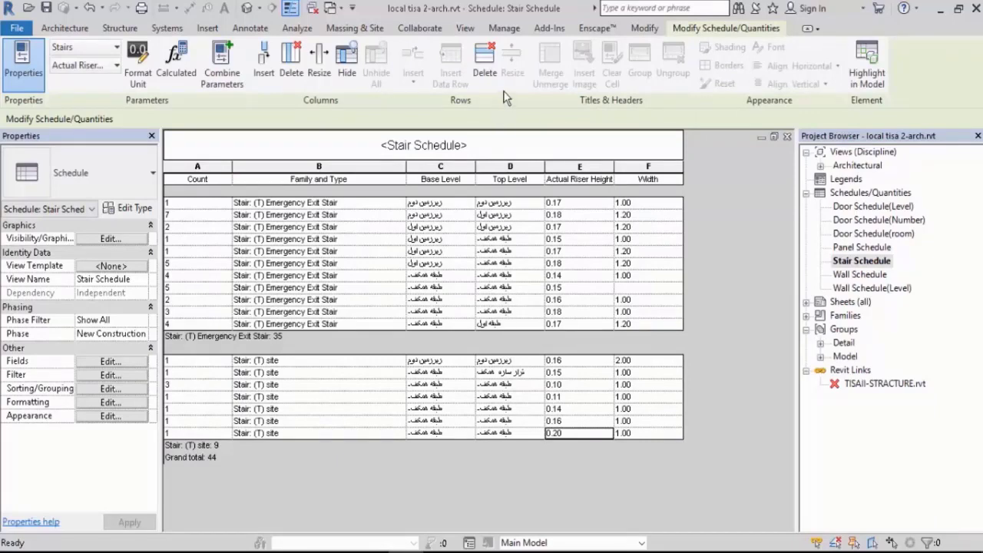
- Create a building component schedule for the Rooms category, named Room Schedule, in the New Construction phase
left_click(464, 28)
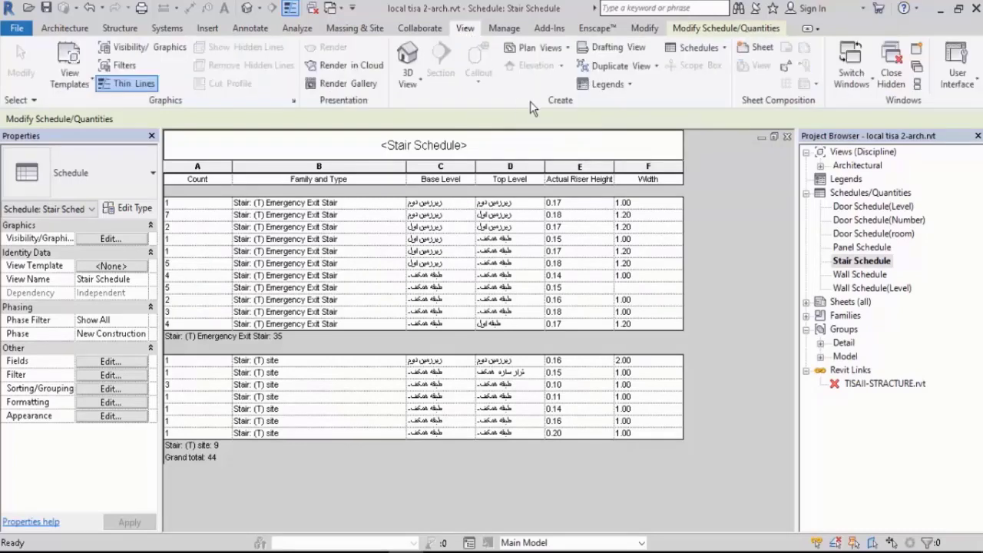
left_click(694, 47)
left_click(731, 71)
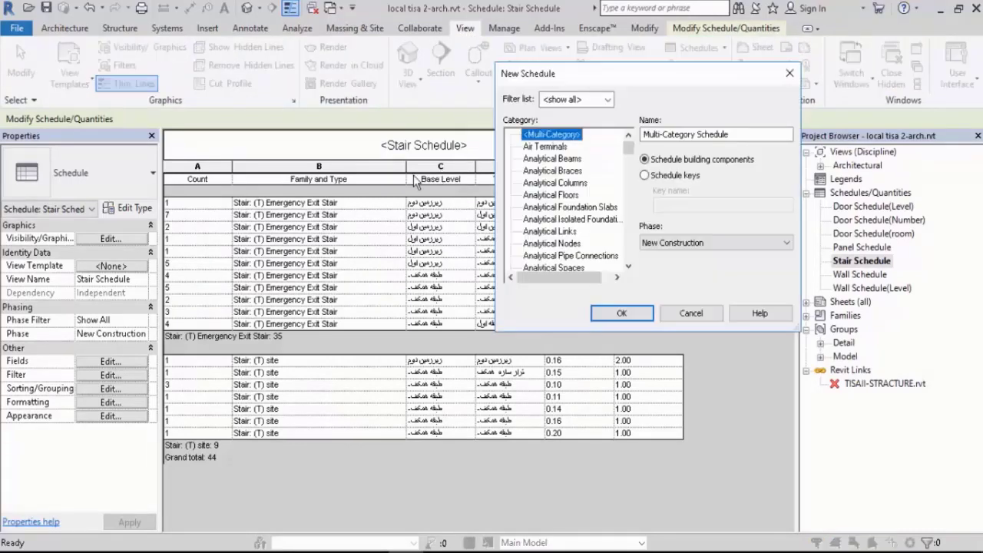
left_click(558, 220)
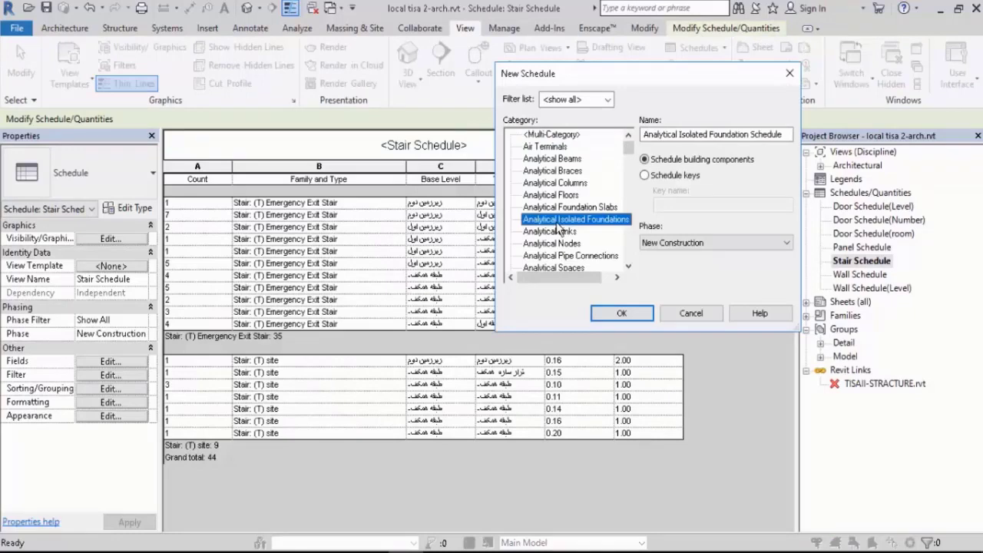
key("r")
key("Down")
key("Down")
key("Down")
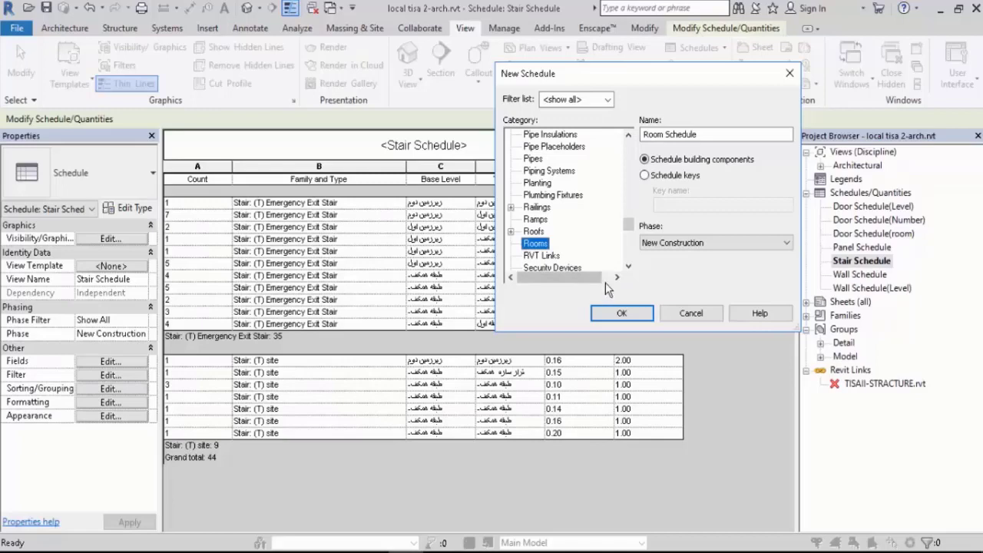
left_click(621, 312)
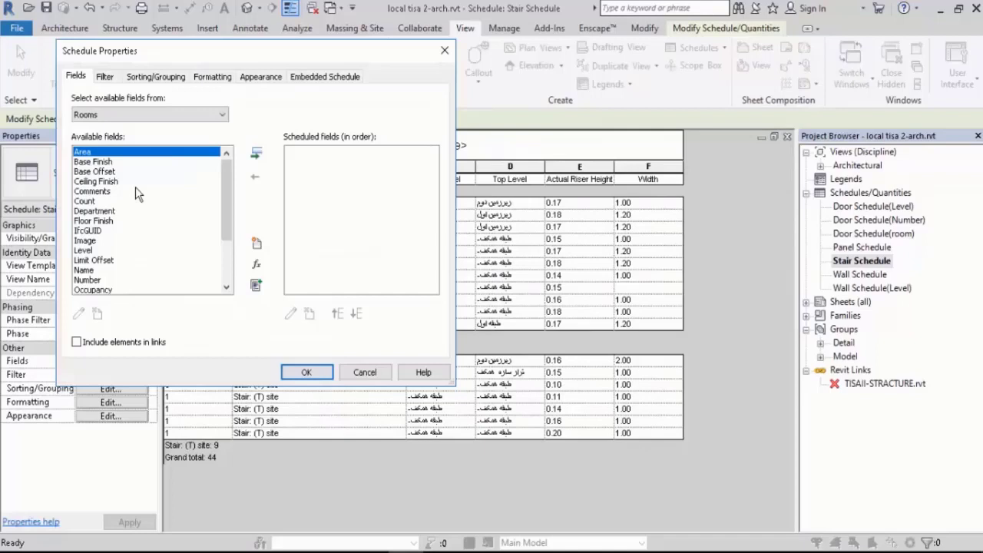
- Add the Area, Count and Level fields to the room schedule
double_click(83, 152)
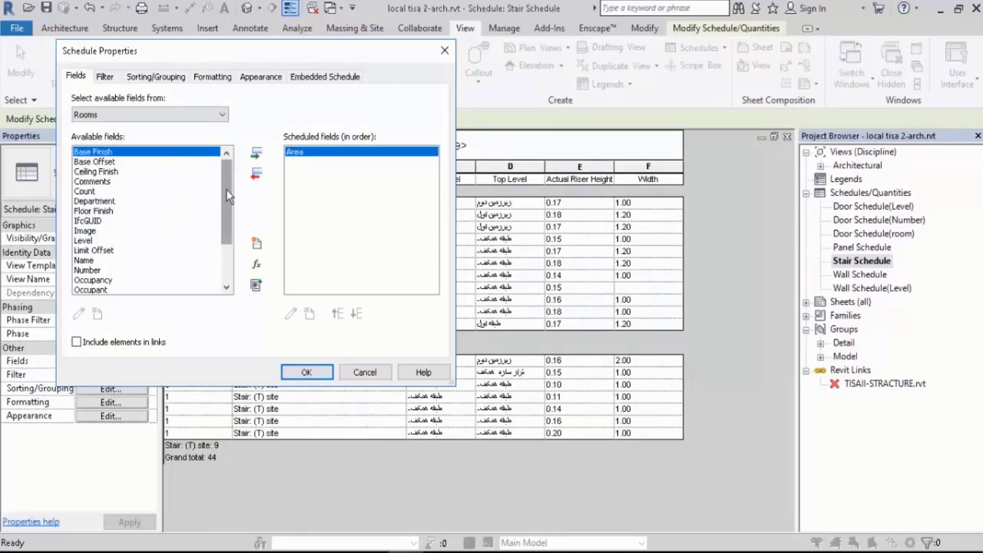
scroll(226, 189, "down", 1)
double_click(83, 181)
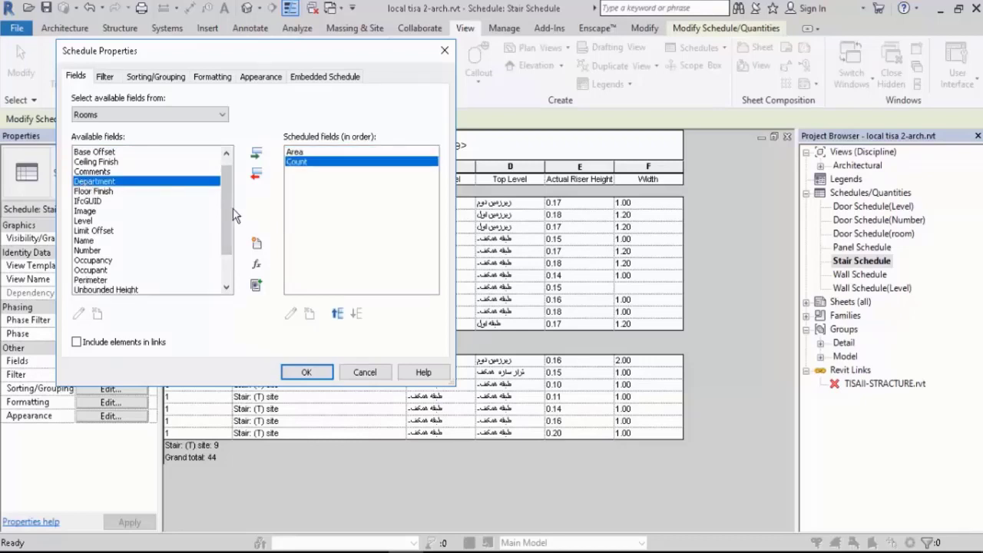
scroll(230, 219, "down", 1)
left_click_drag(104, 175, 85, 182)
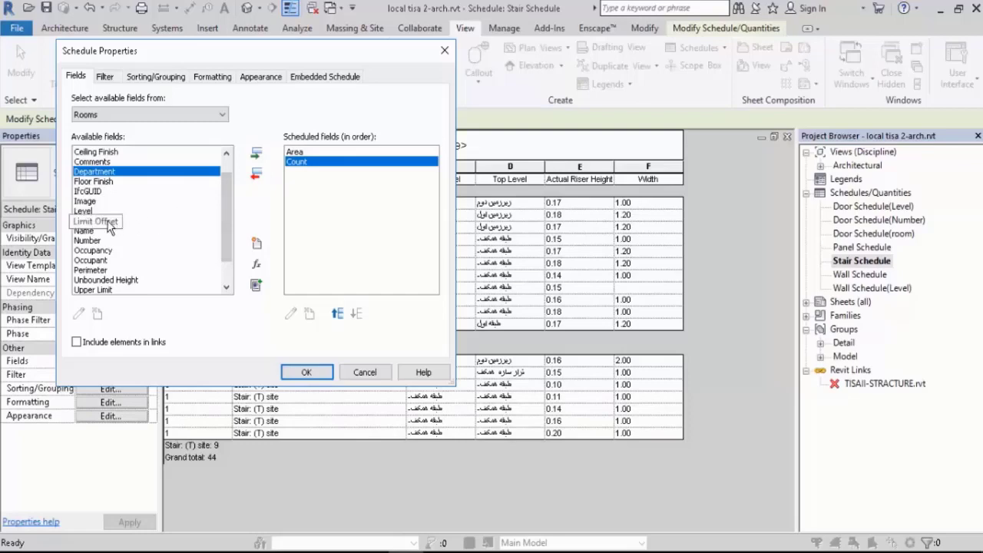
left_click(86, 212)
double_click(86, 211)
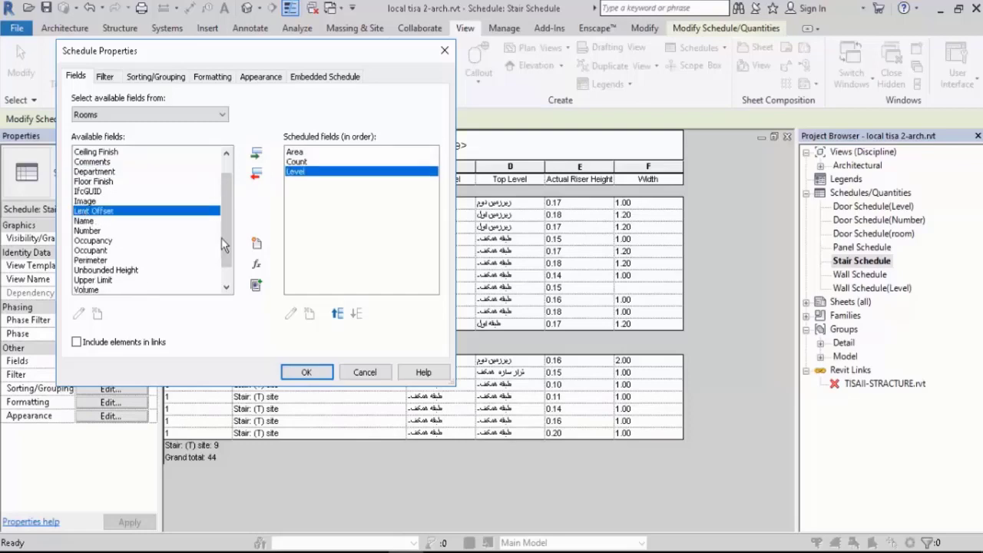
- Add the Name, Volume and Limit Offset fields to the room schedule
left_click_drag(226, 206, 227, 218)
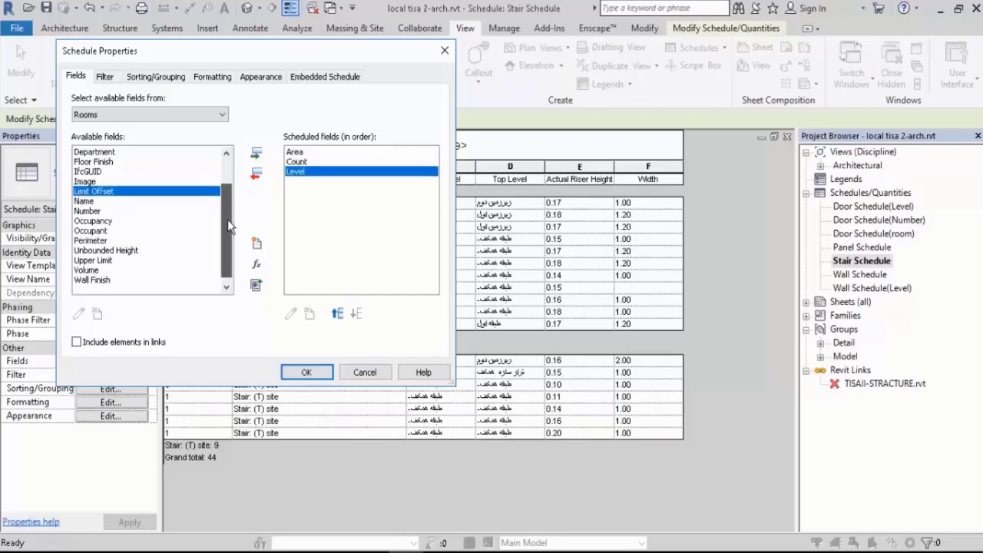
left_click(86, 202)
double_click(86, 203)
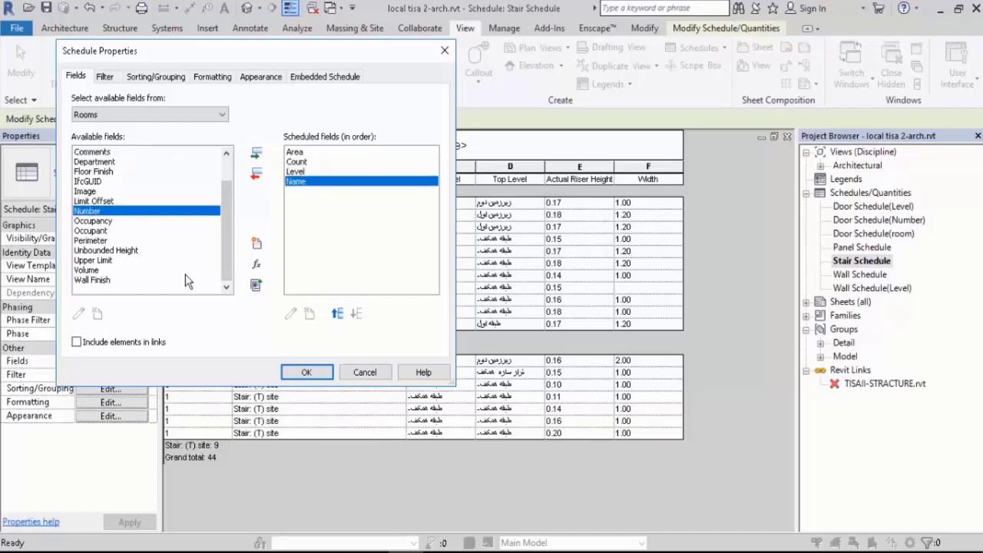
left_click(89, 270)
double_click(89, 270)
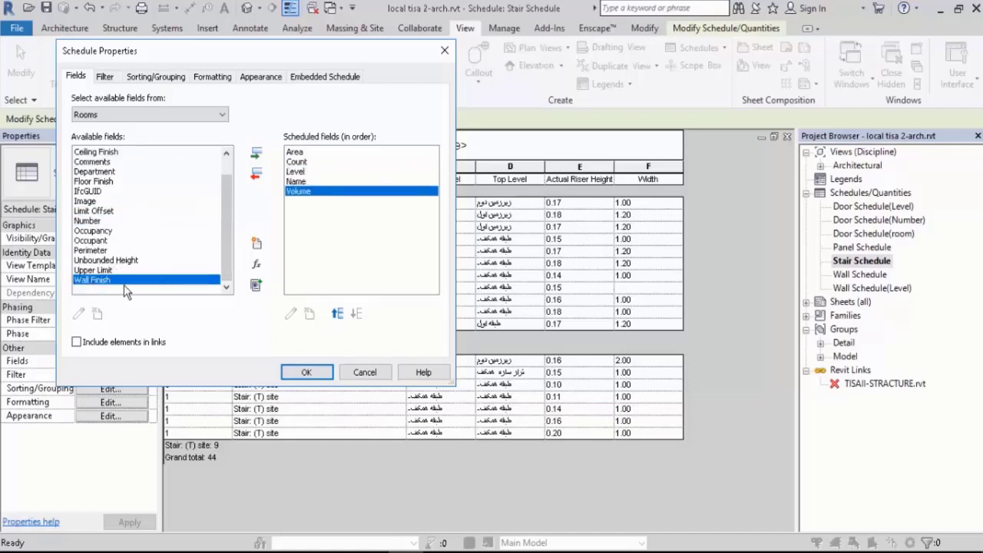
scroll(229, 210, "up", 1)
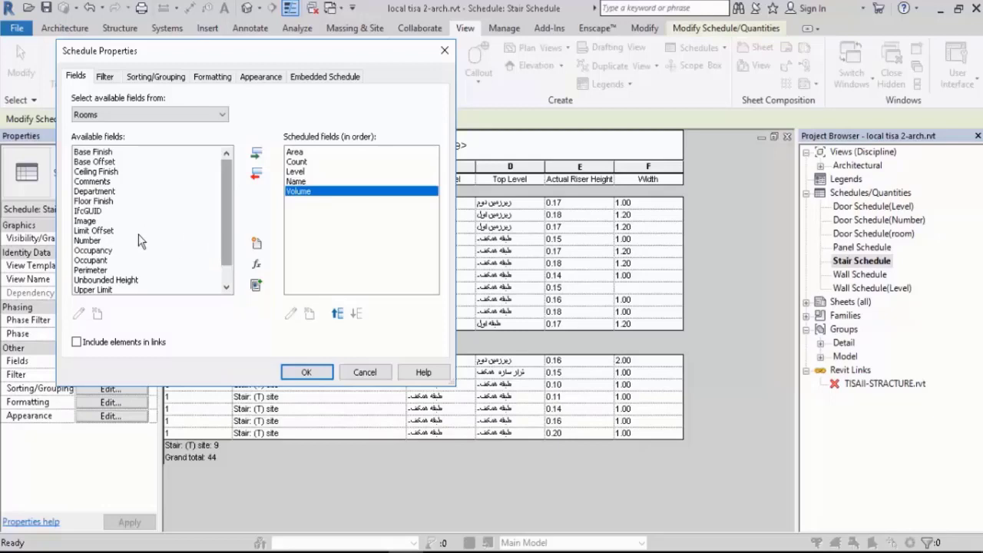
double_click(96, 231)
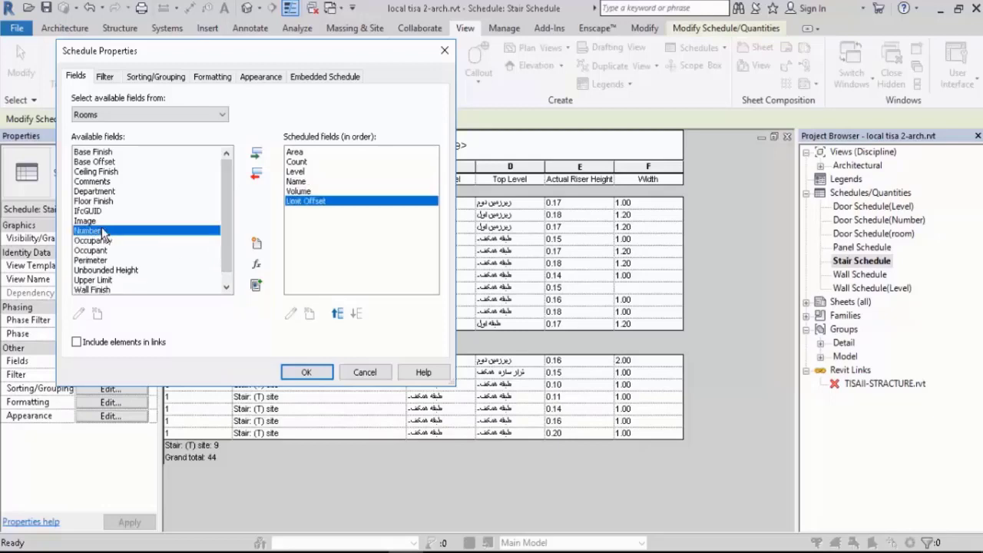
- Reorder the scheduled room fields so Count comes first and Name second
left_click(301, 162)
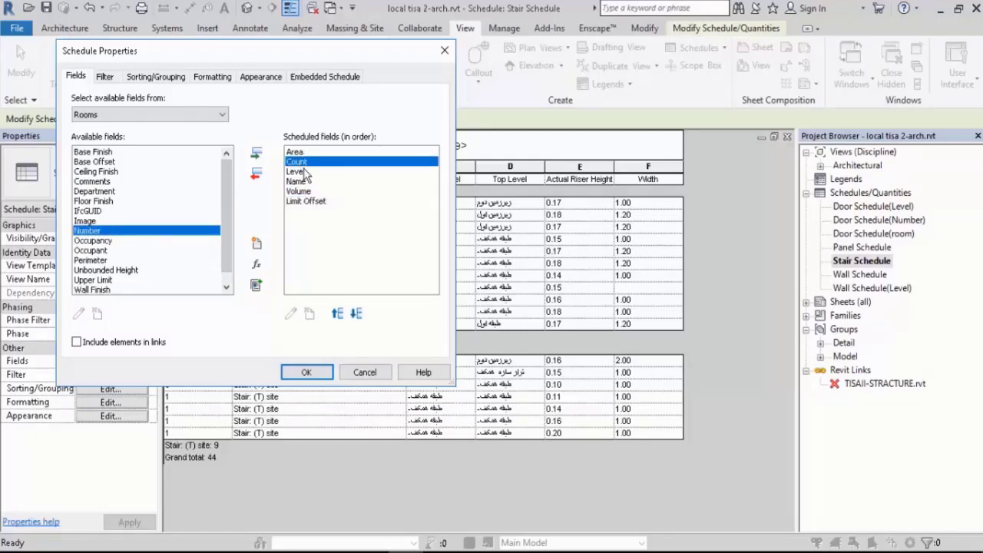
left_click(337, 313)
left_click(297, 182)
left_click(337, 314)
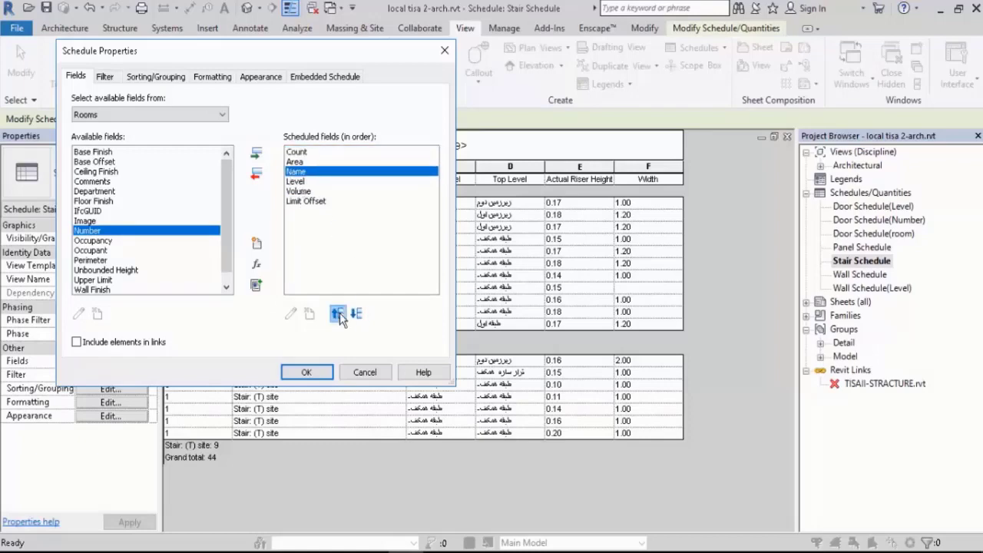
left_click(337, 313)
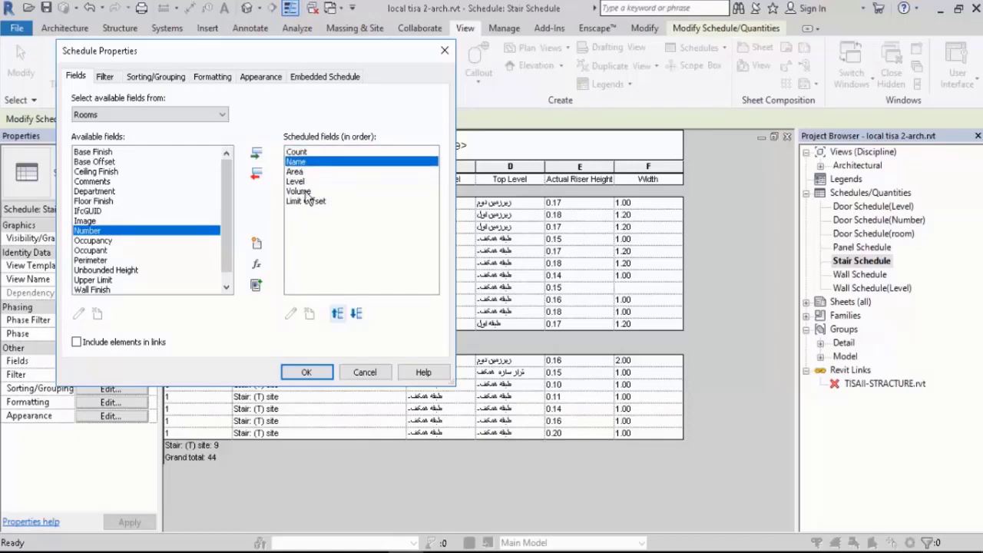
- Add the Perimeter field, place Level directly after Name in the field order, and confirm the schedule properties
left_click(94, 261)
left_click(255, 156)
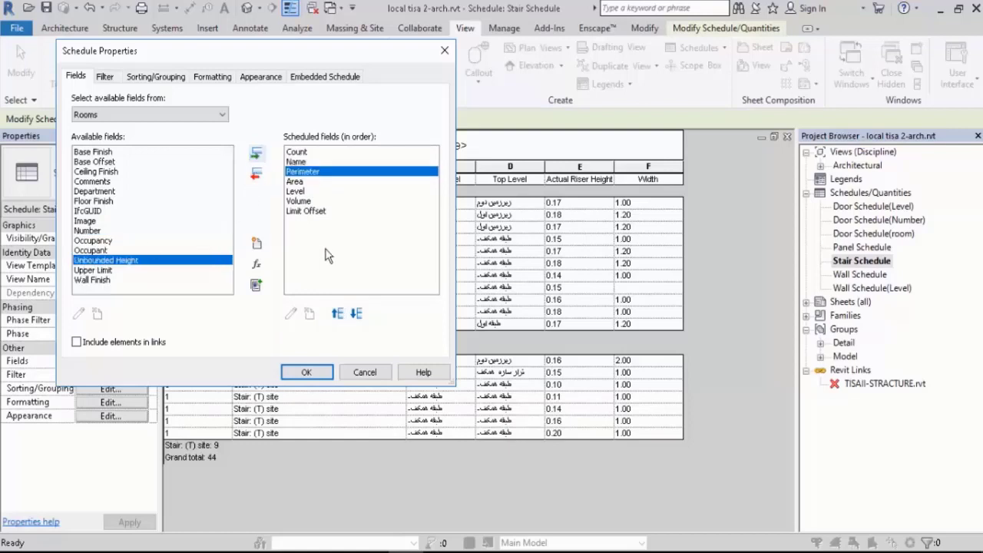
left_click(301, 182)
left_click(315, 202)
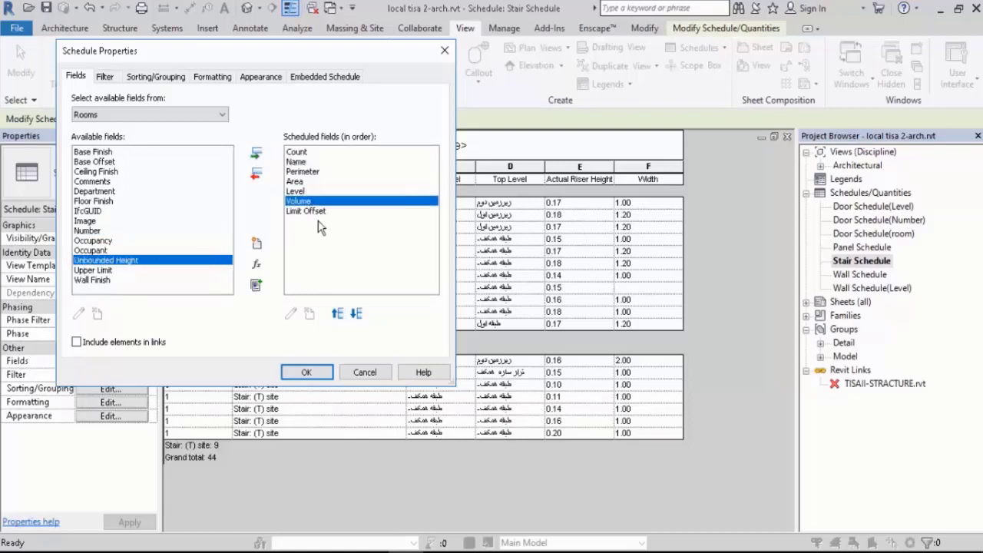
left_click(337, 314)
left_click(298, 201)
left_click(337, 313)
left_click(337, 313)
left_click(337, 313)
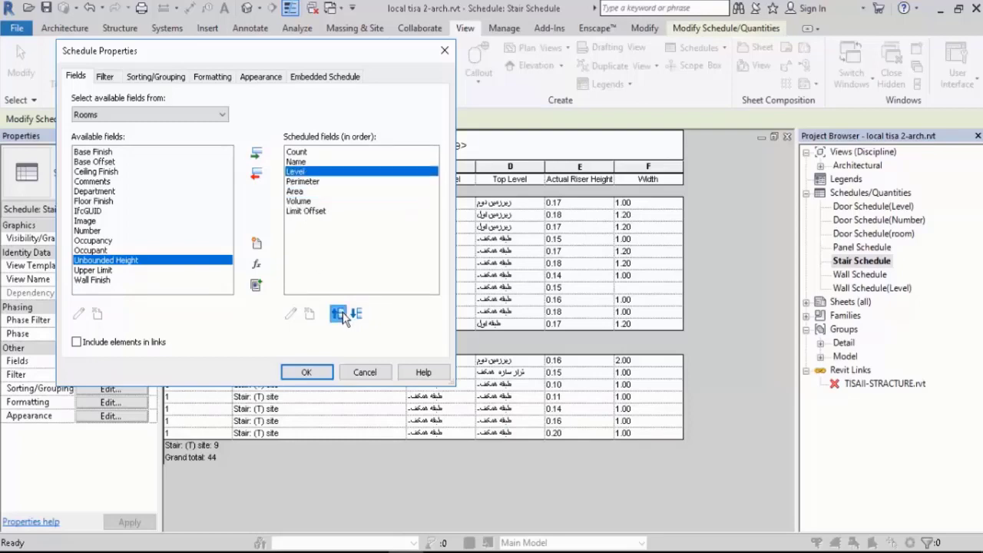
left_click(295, 211)
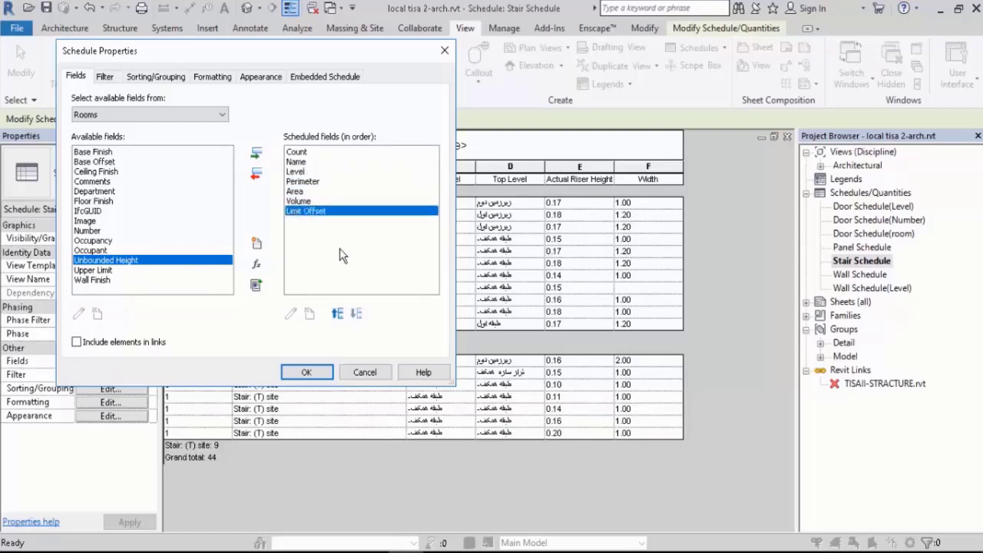
left_click(306, 372)
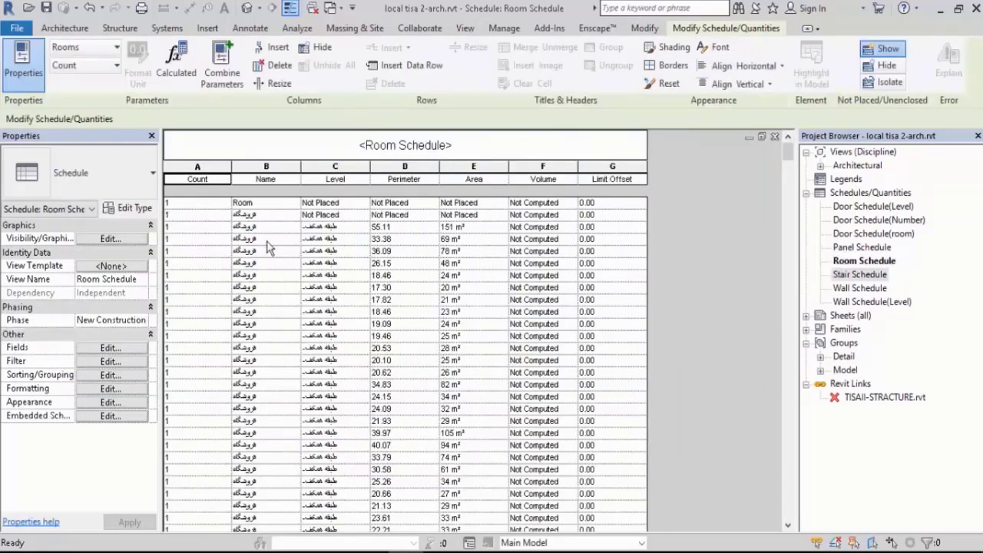
- Sort the Room Schedule by Name with grand totals showing title, count and totals, and stop itemizing every instance
mouse_move(788, 157)
left_mouse_down()
mouse_move(800, 523)
mouse_move(791, 146)
left_mouse_up()
left_click(115, 349)
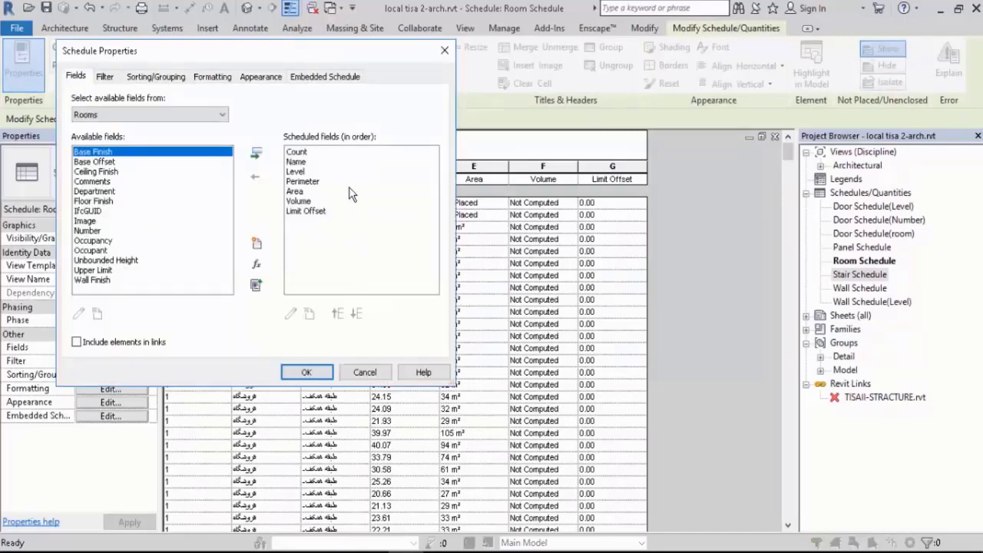
left_click(156, 76)
left_click(189, 101)
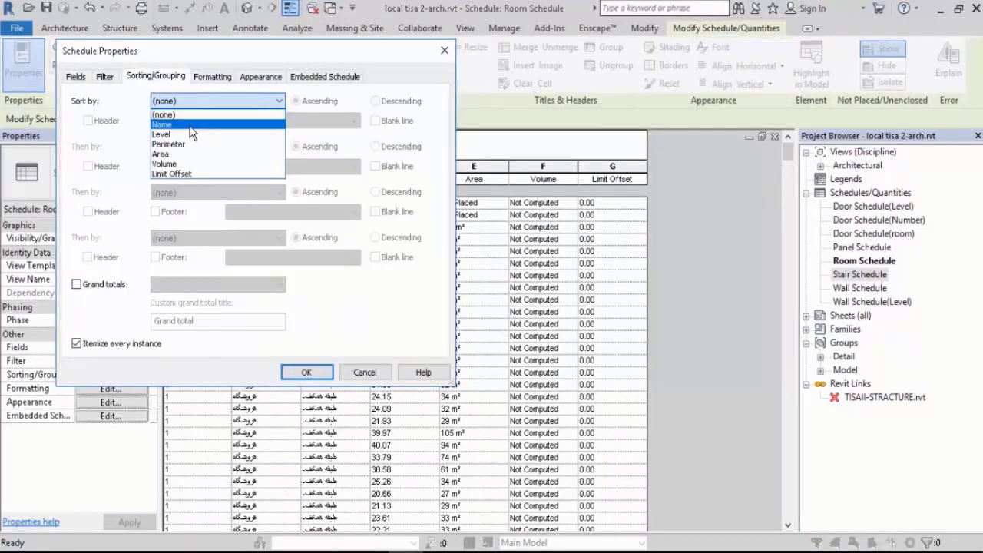
left_click(190, 126)
left_click(97, 284)
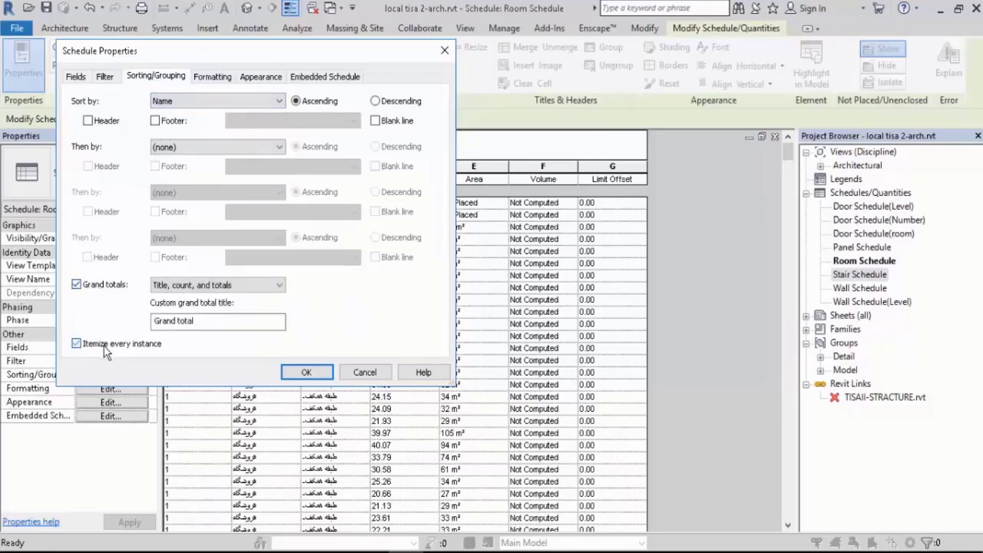
left_click(306, 371)
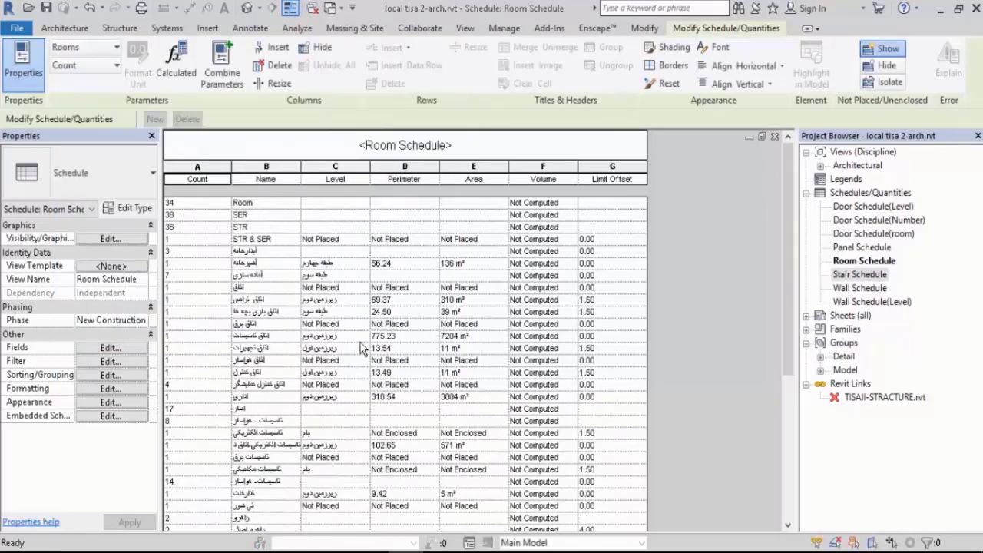
- Examine the Room Schedule rows grouped by name, from the first room type down to the grand total
scroll(421, 299, "down", 2)
scroll(422, 286, "up", 2)
scroll(312, 281, "down", 1)
scroll(392, 332, "down", 3)
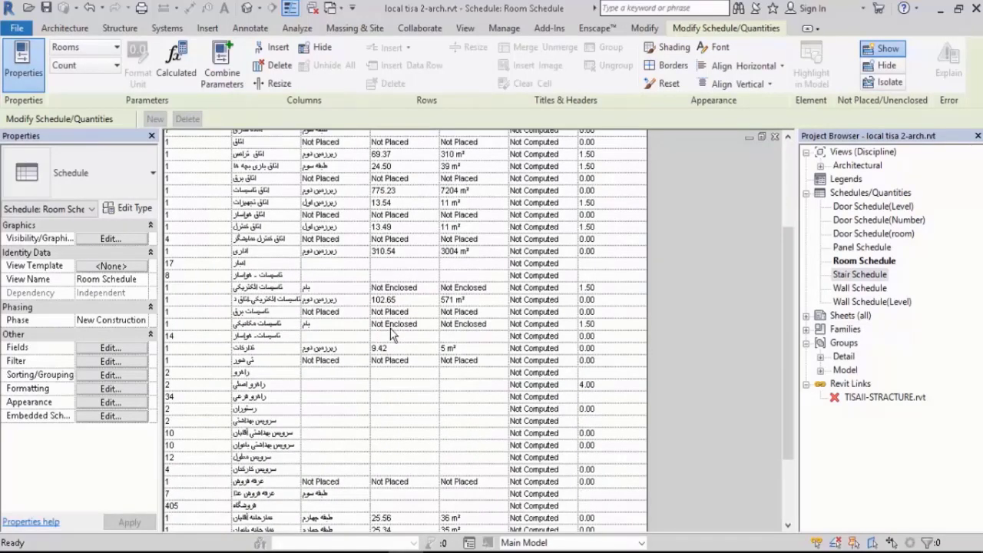
scroll(392, 331, "down", 3)
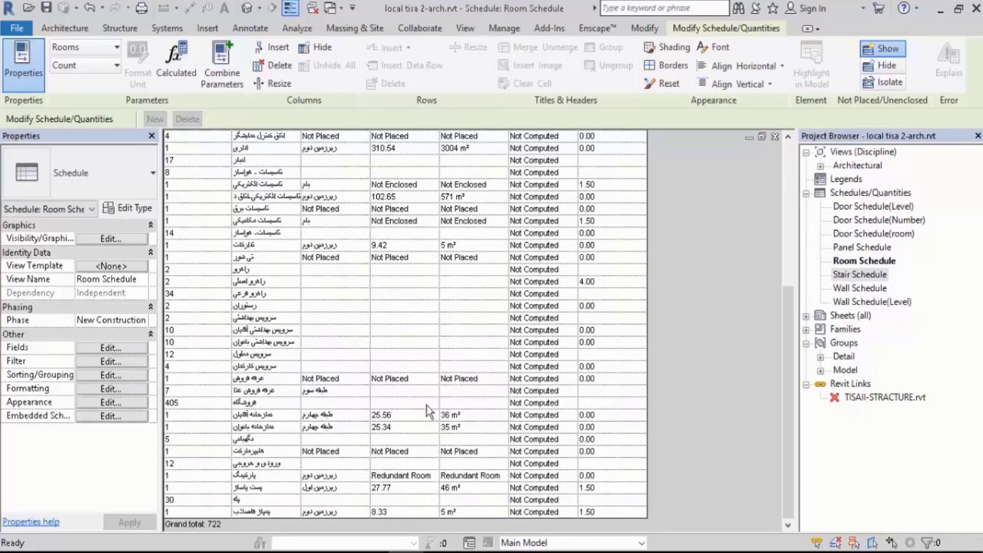
scroll(357, 393, "up", 6)
scroll(353, 389, "up", 1)
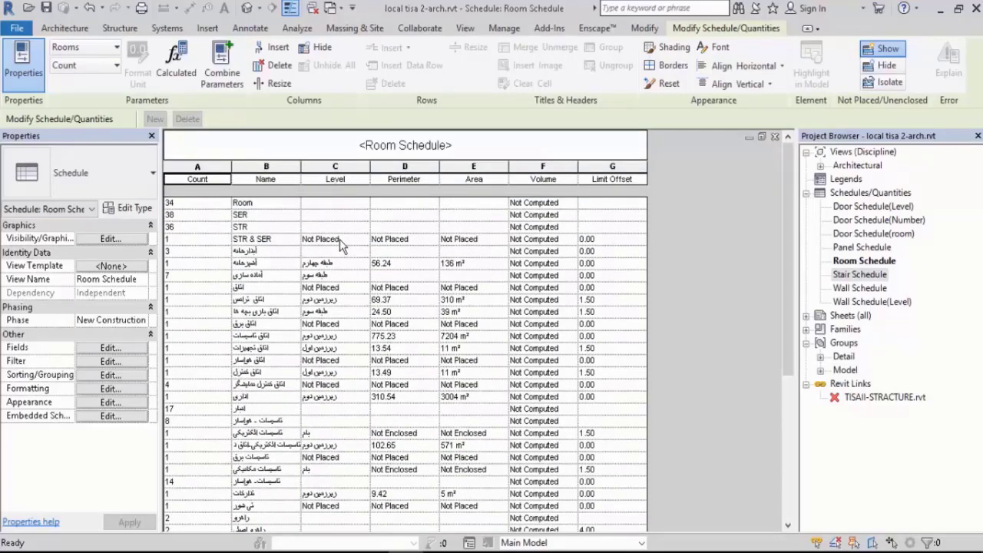
- Add Level as the second sorting criterion and give the Name groups a blank line and a title, count and totals footer
left_click(116, 350)
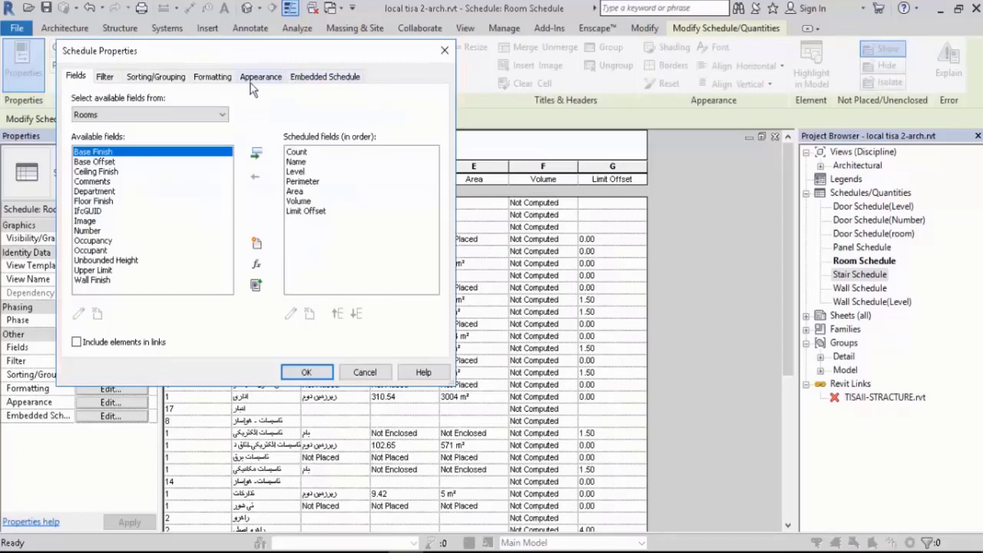
left_click(156, 76)
left_click(185, 145)
left_click(183, 179)
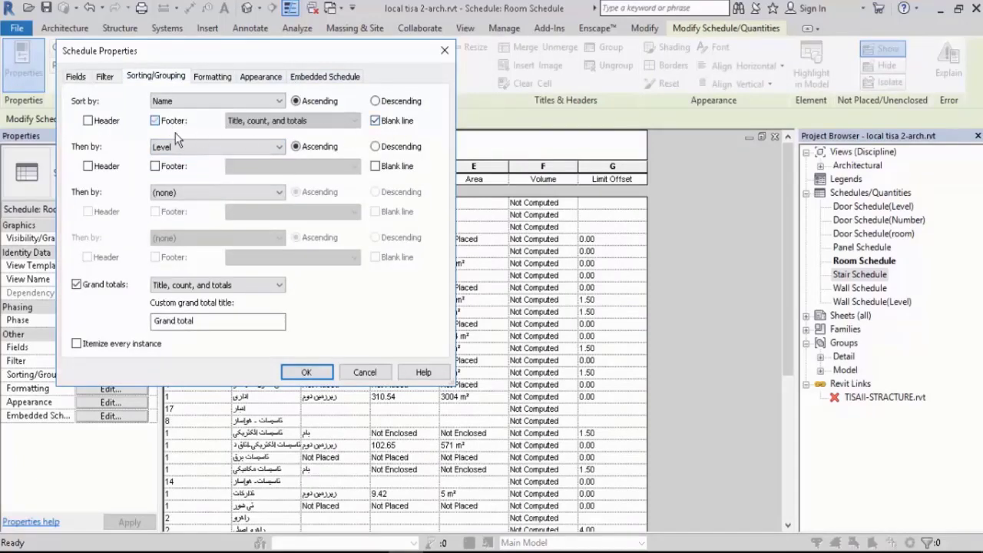
left_click(305, 370)
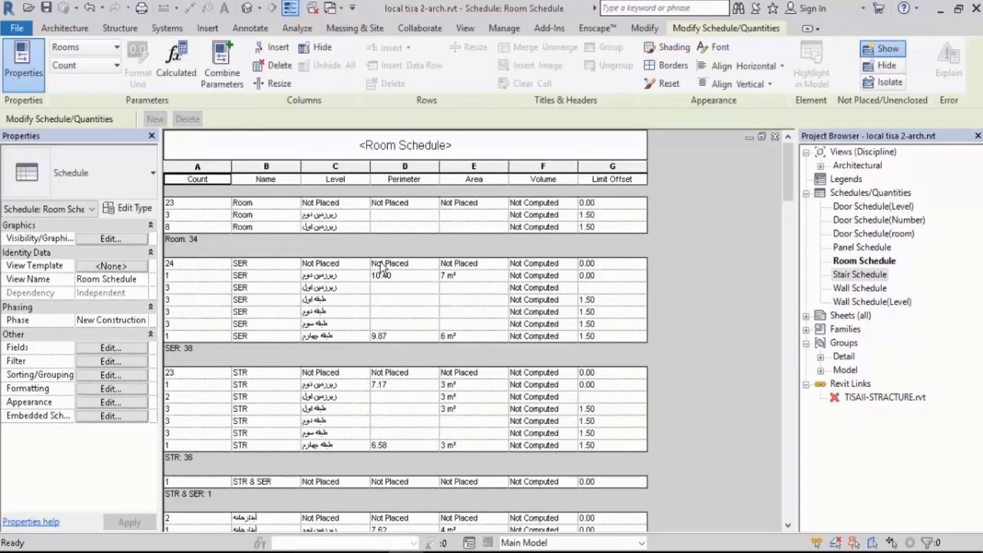
- Examine the room groups by name and level, checking their counts, perimeters, areas and group footers
scroll(361, 265, "down", 2)
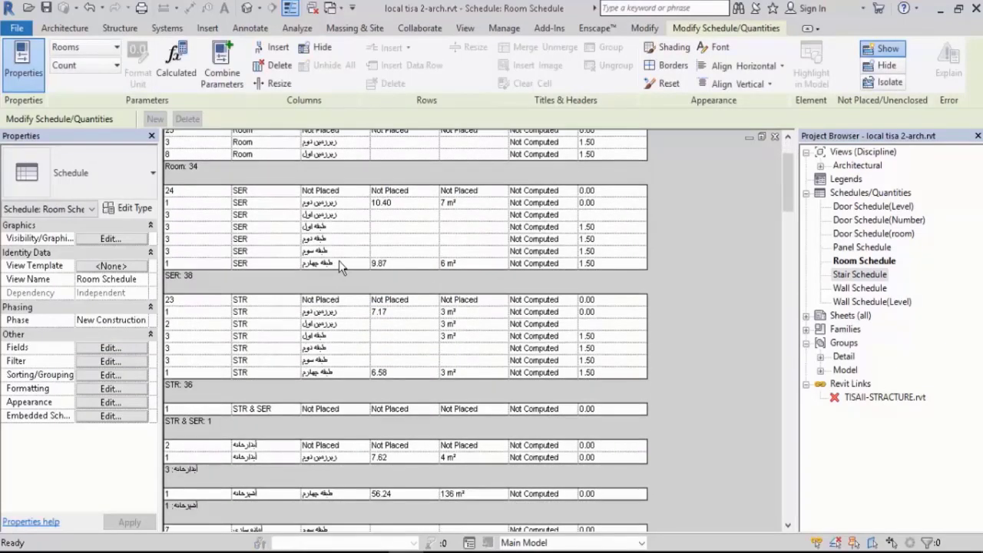
scroll(269, 267, "up", 1)
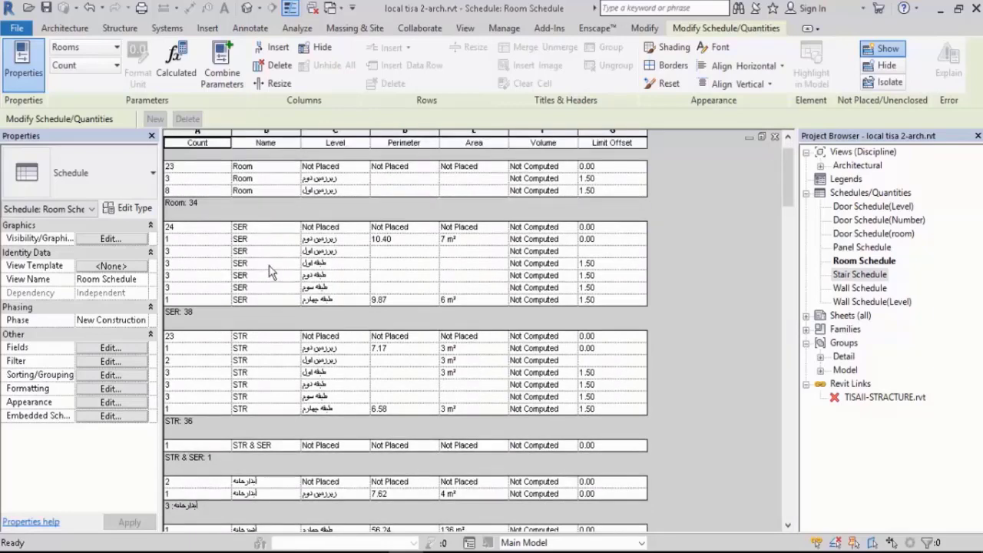
scroll(328, 329, "down", 1)
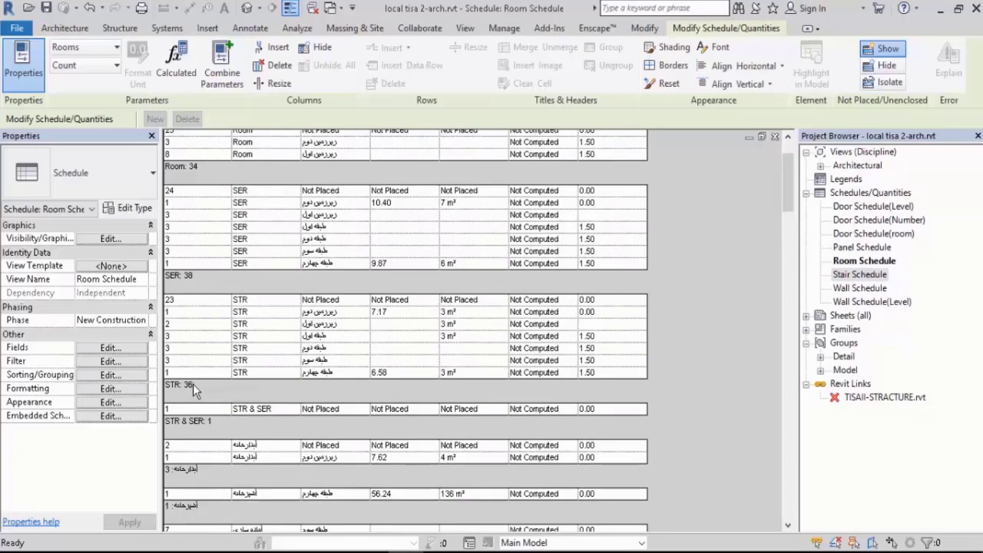
scroll(279, 331, "down", 1)
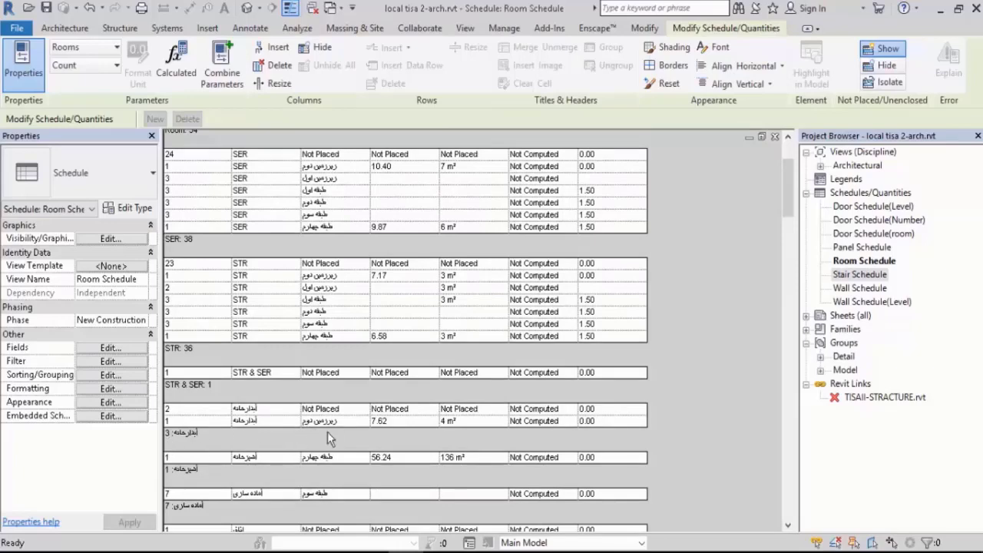
scroll(349, 277, "up", 3)
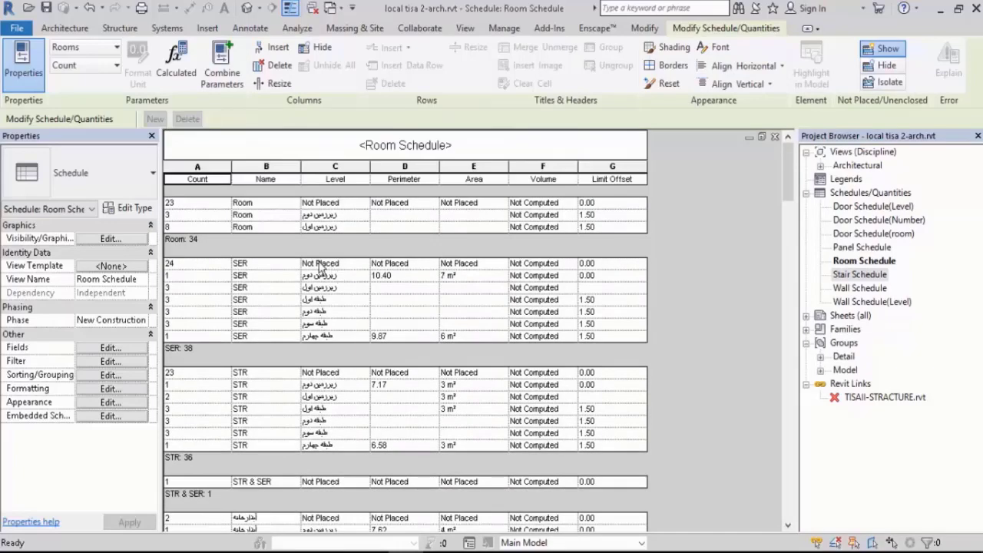
scroll(323, 278, "down", 1)
scroll(327, 278, "down", 10)
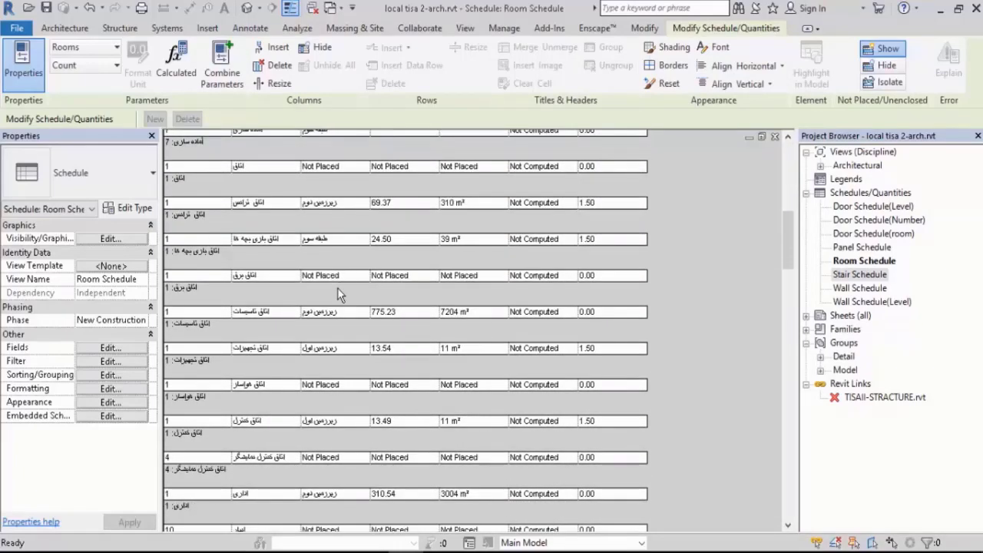
scroll(340, 277, "down", 10)
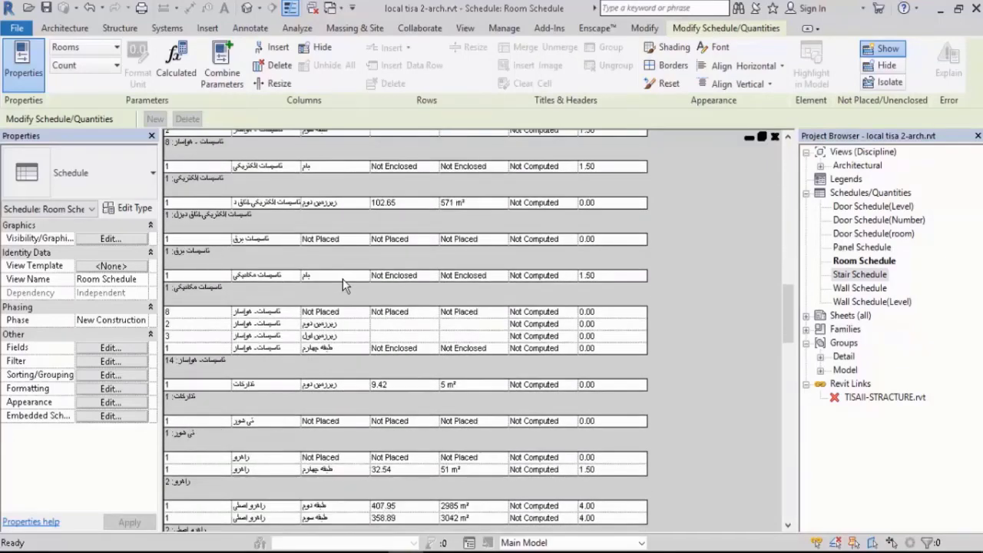
scroll(343, 283, "down", 3)
scroll(343, 284, "up", 10)
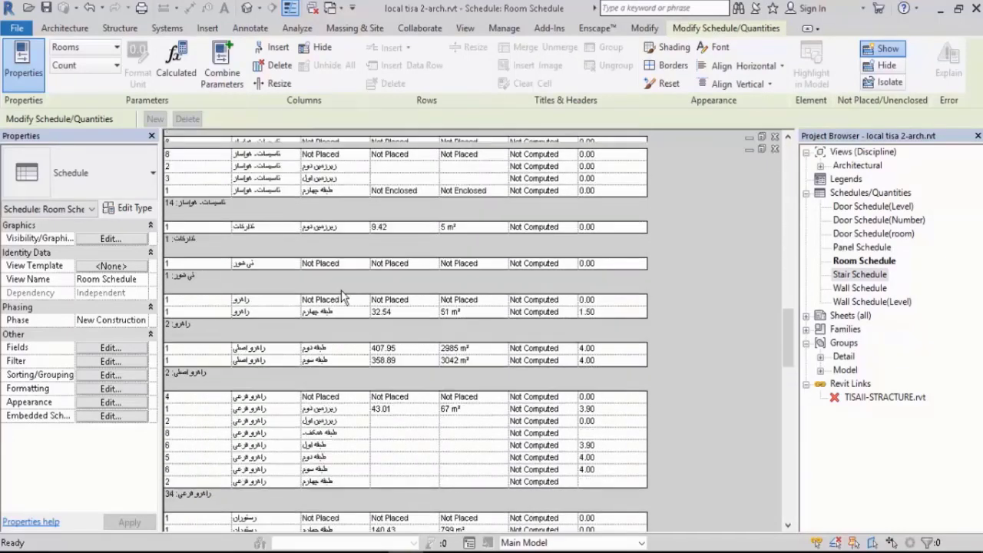
- Set the Perimeter, Area and Volume fields of the Room Schedule to Calculate totals
scroll(341, 296, "up", 5)
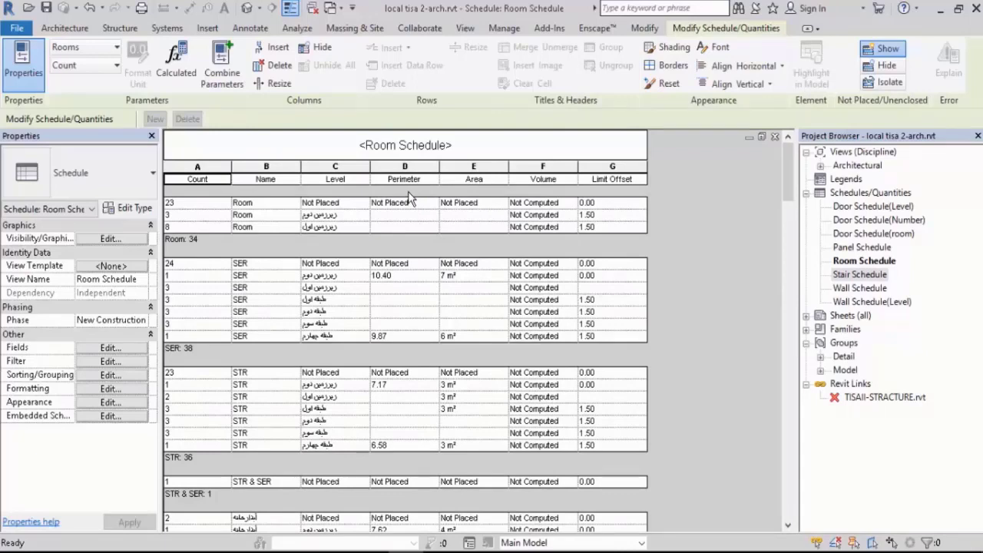
left_click(110, 347)
left_click(258, 76)
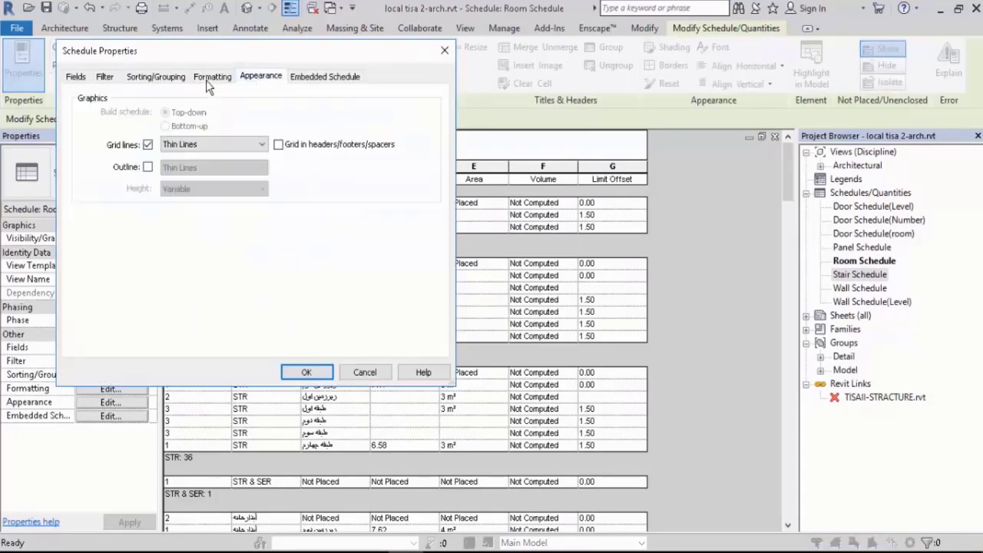
left_click(208, 81)
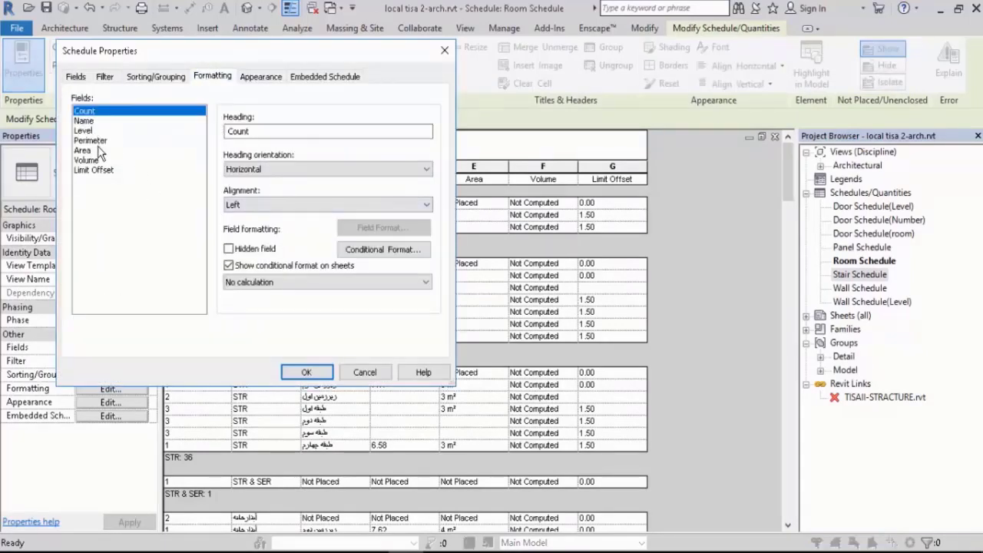
left_click_drag(113, 142, 153, 161)
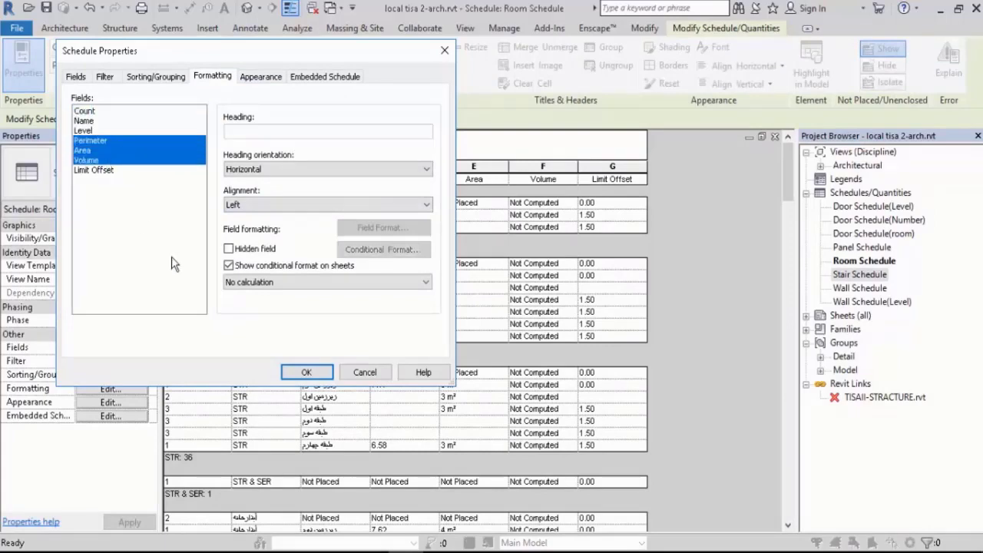
left_click(253, 282)
left_click(251, 306)
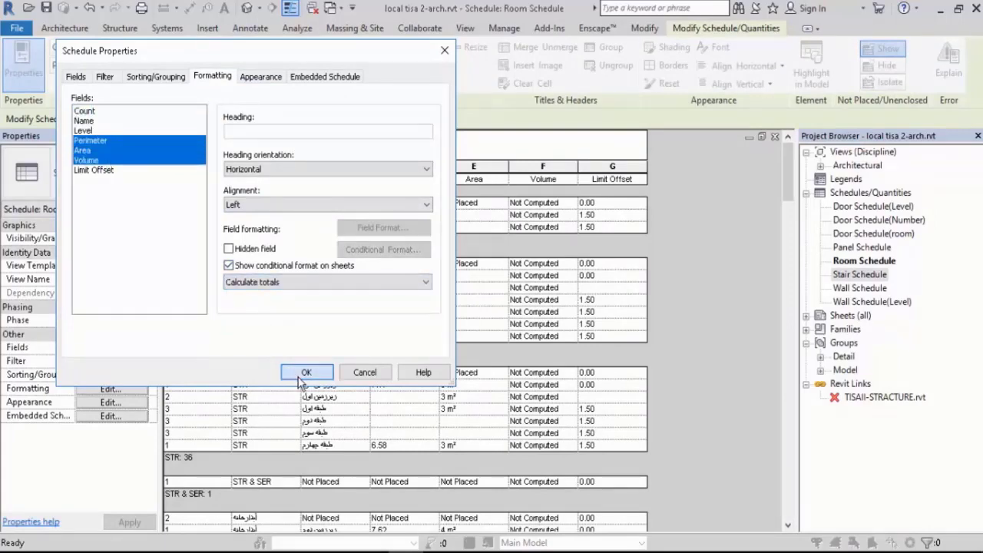
left_click(305, 372)
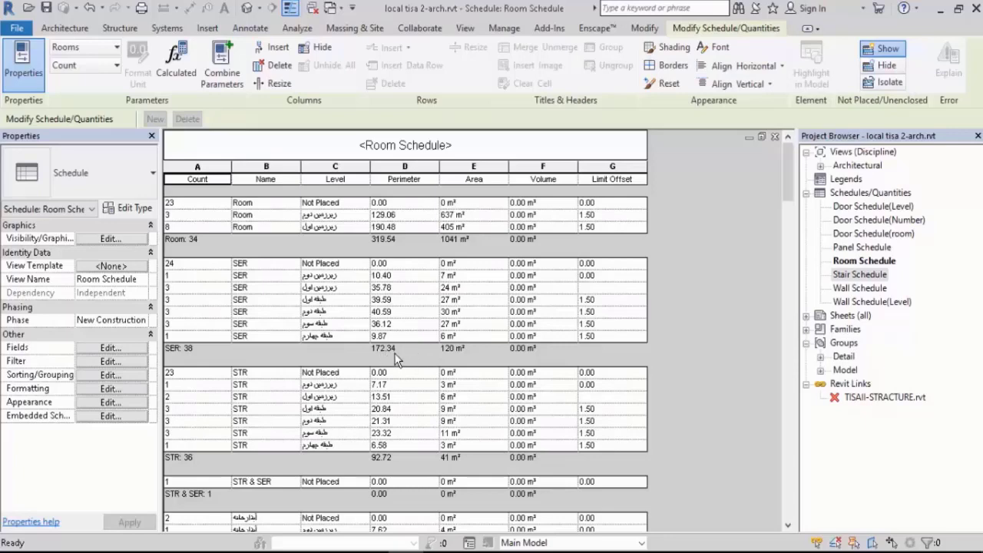
- Examine the perimeter, area and volume totals per level and in each room name group's footer throughout the Room Schedule
scroll(420, 324, "down", 2)
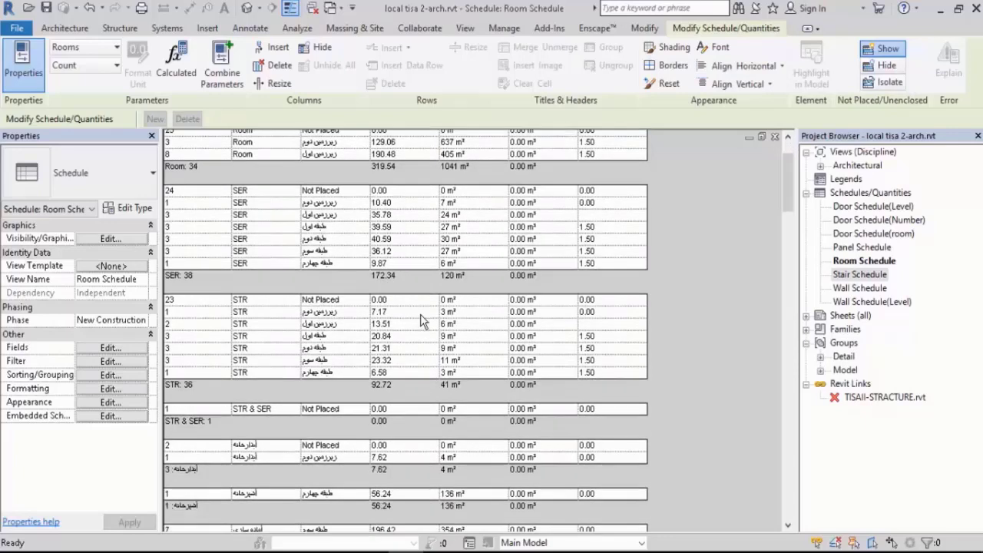
scroll(415, 309, "down", 6)
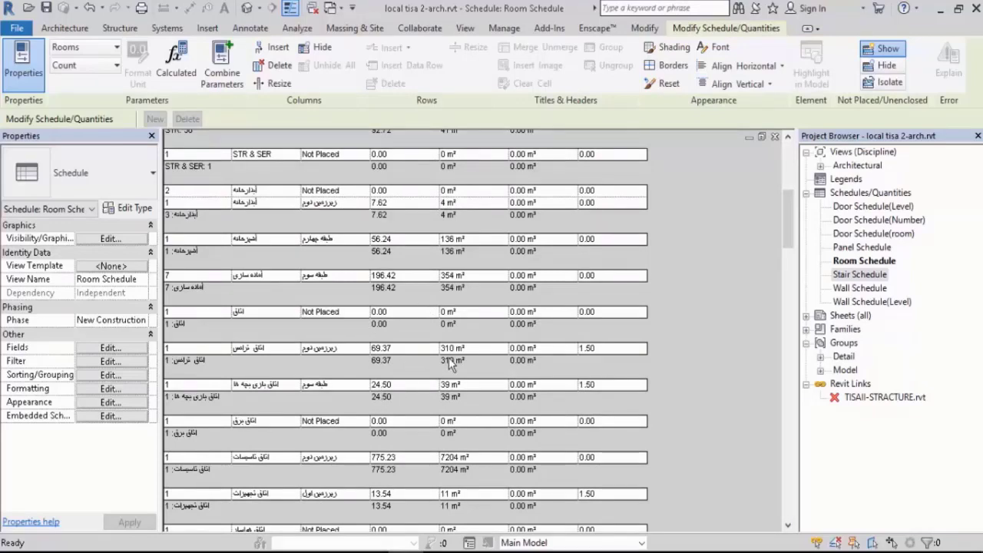
scroll(427, 357, "down", 10)
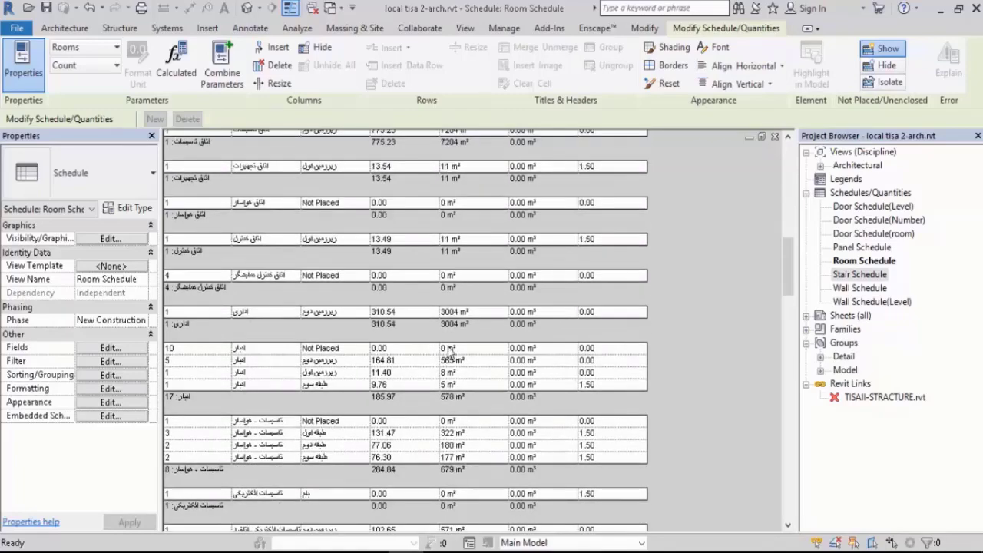
scroll(415, 357, "down", 10)
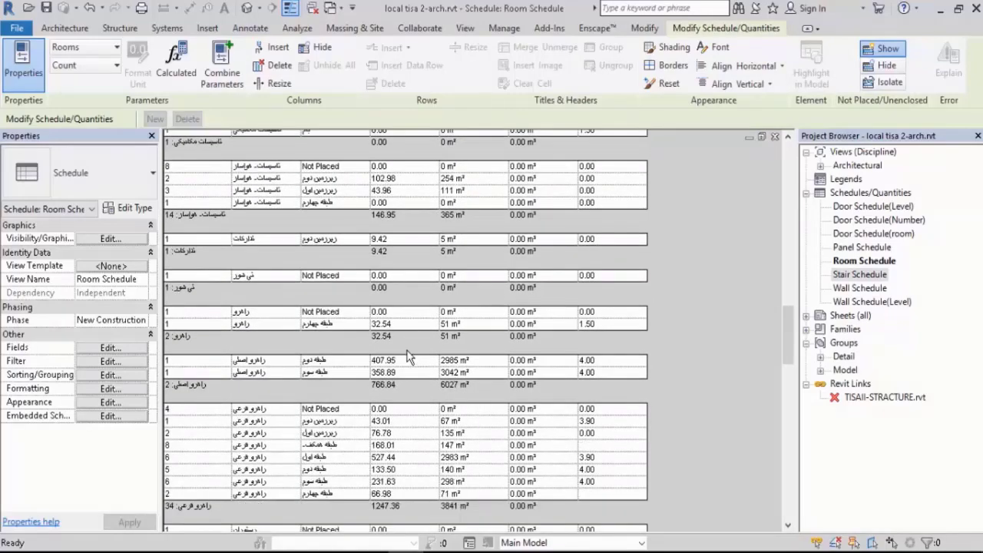
scroll(408, 355, "down", 8)
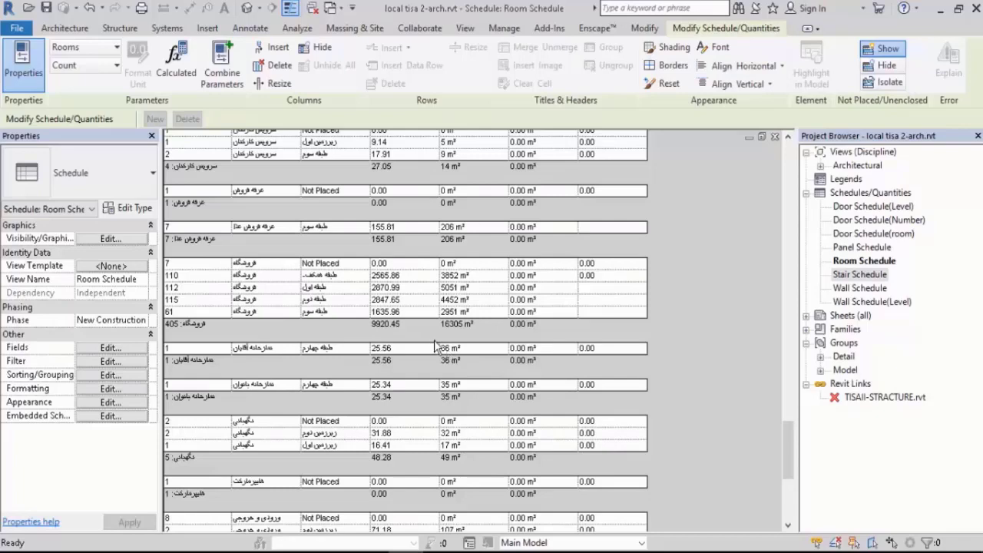
scroll(438, 349, "up", 5)
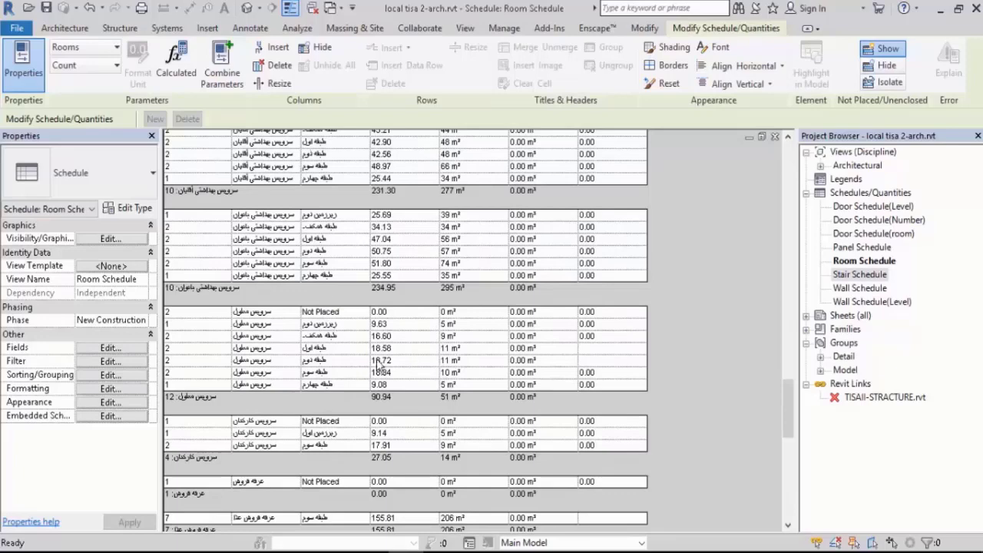
scroll(398, 328, "up", 6)
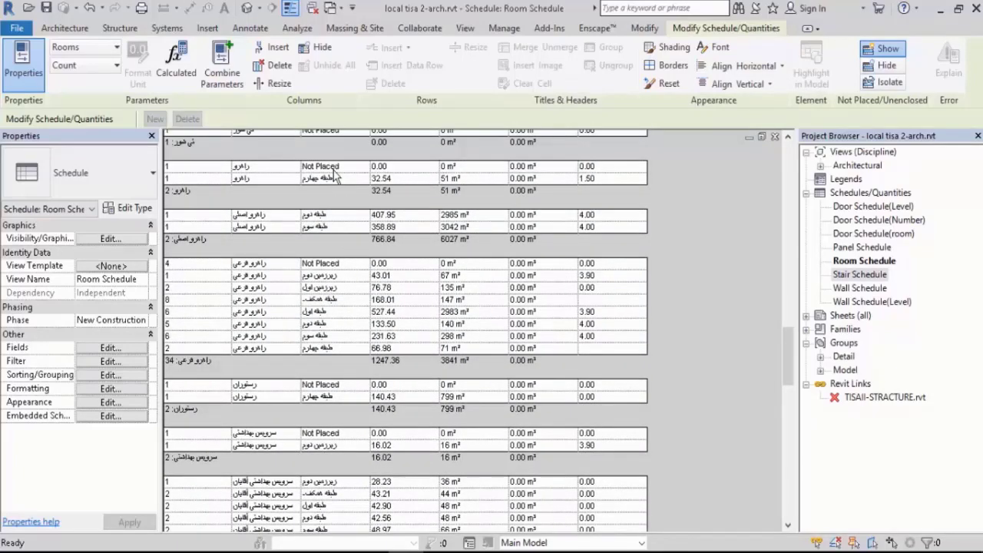
scroll(342, 284, "up", 10)
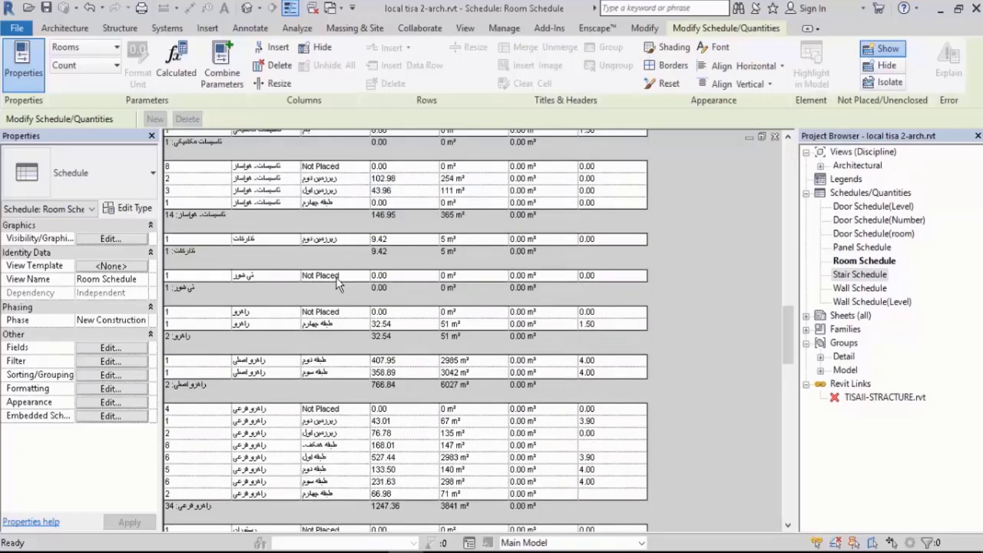
scroll(340, 281, "up", 10)
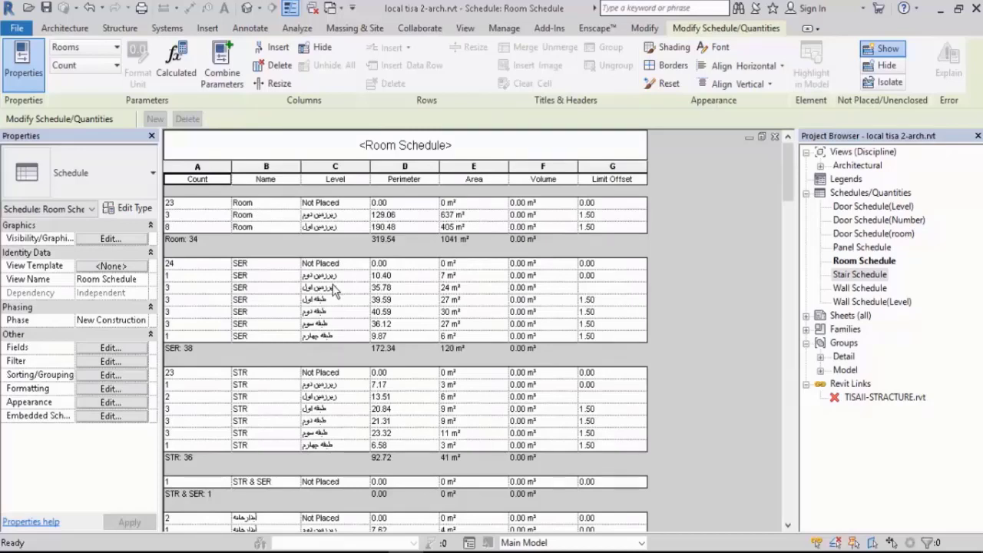
scroll(383, 278, "down", 3)
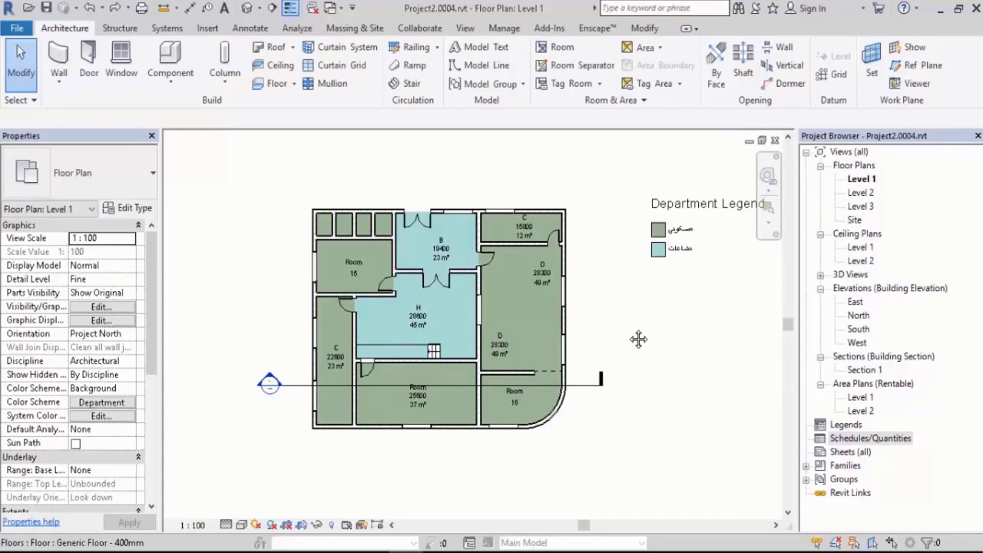
- Switch the color fill legend on the Level 1 floor plan from Department to the Name room color scheme
middle_click_drag(638, 339, 491, 266)
scroll(497, 261, "up", 1)
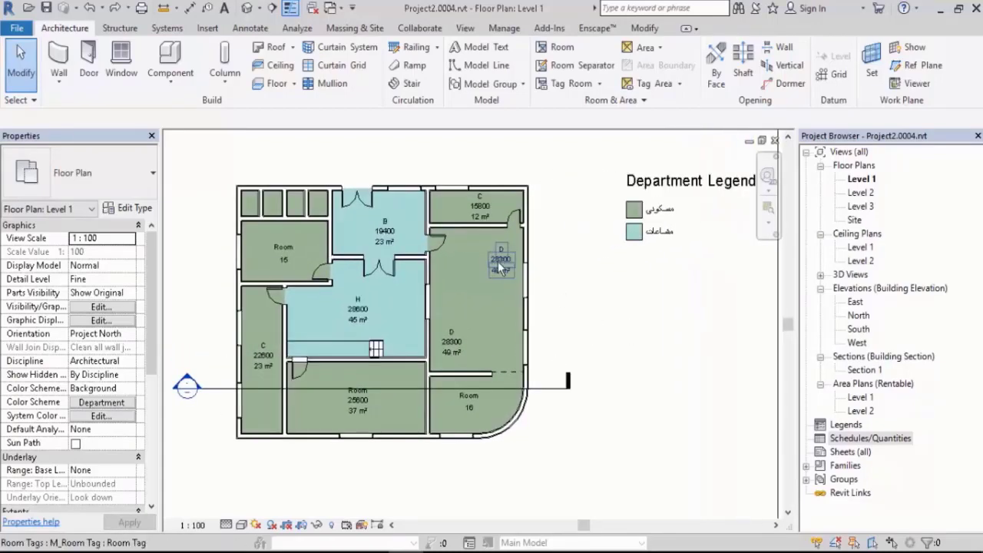
scroll(540, 274, "down", 1)
left_click(637, 227)
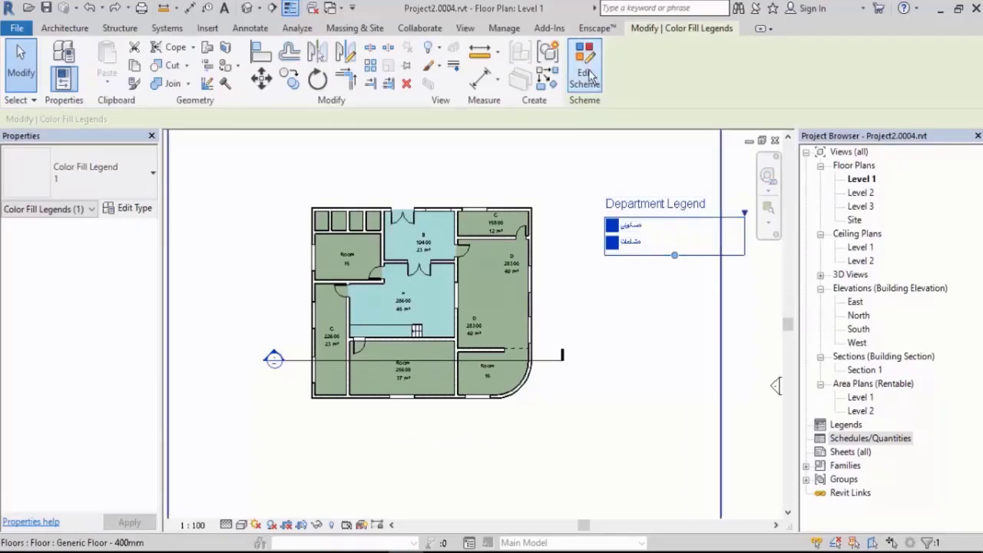
left_click(585, 75)
left_click(332, 166)
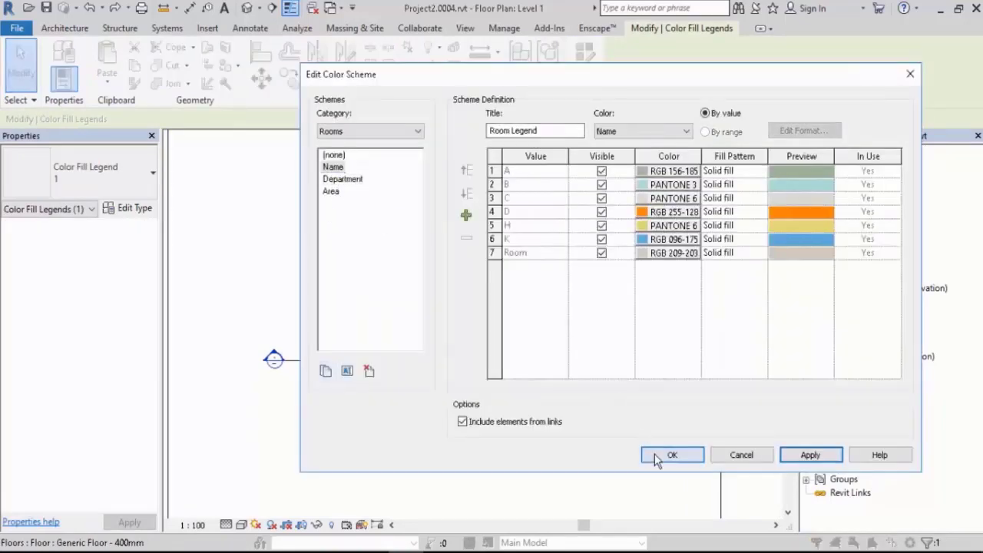
left_click(671, 454)
middle_click_drag(616, 355, 573, 342)
left_click(722, 330)
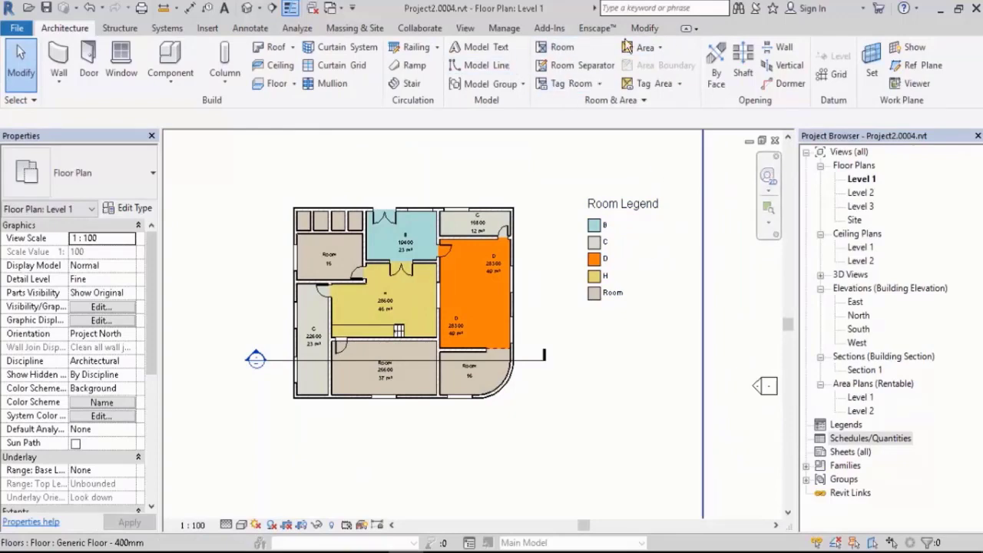
- Create a new schedule for the Rooms category in this project
left_click(465, 28)
left_click(697, 47)
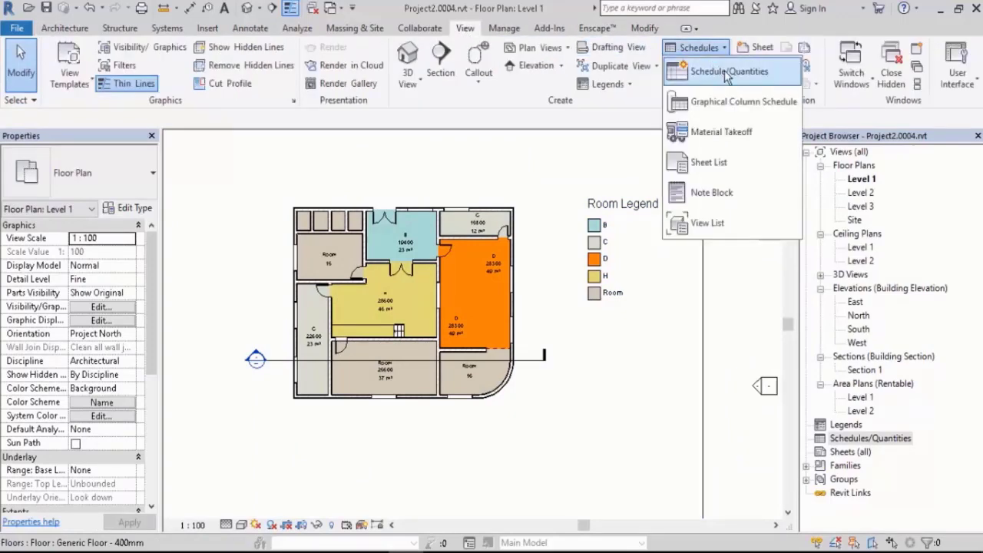
left_click(725, 72)
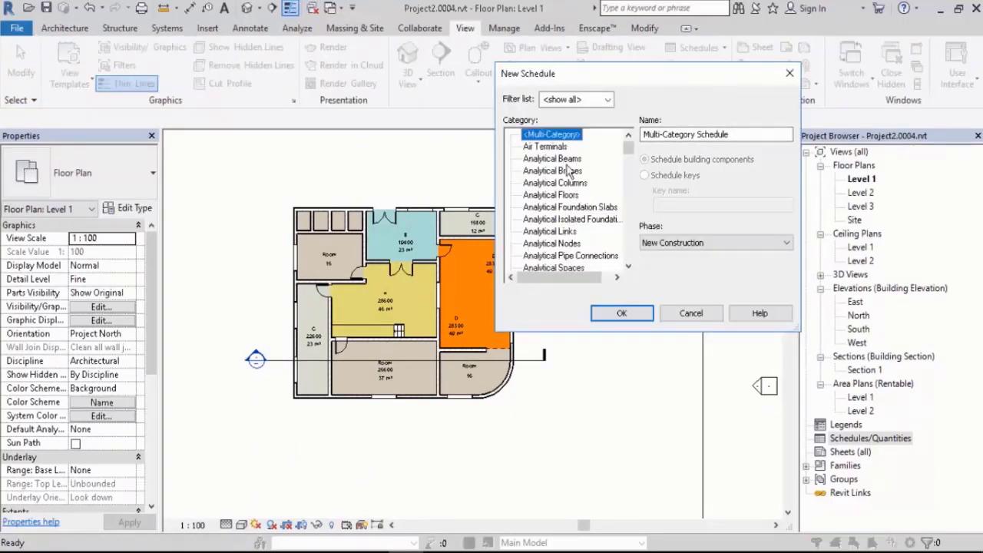
left_click(568, 170)
scroll(568, 200, "down", 15)
left_click(541, 217)
scroll(545, 238, "down", 1)
key("Escape")
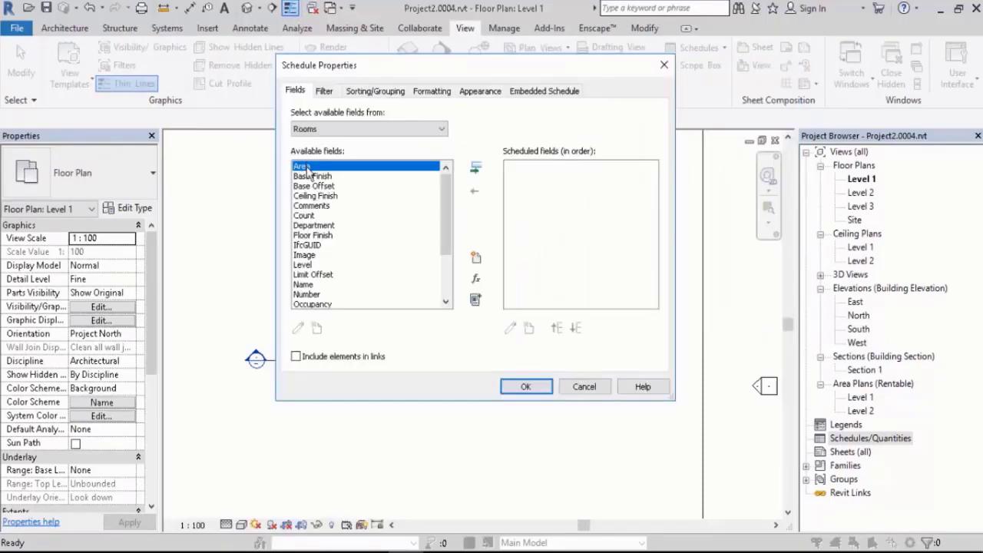
- Add the Area, Count, Level, Name, Perimeter and Volume fields to the new room schedule
double_click(303, 167)
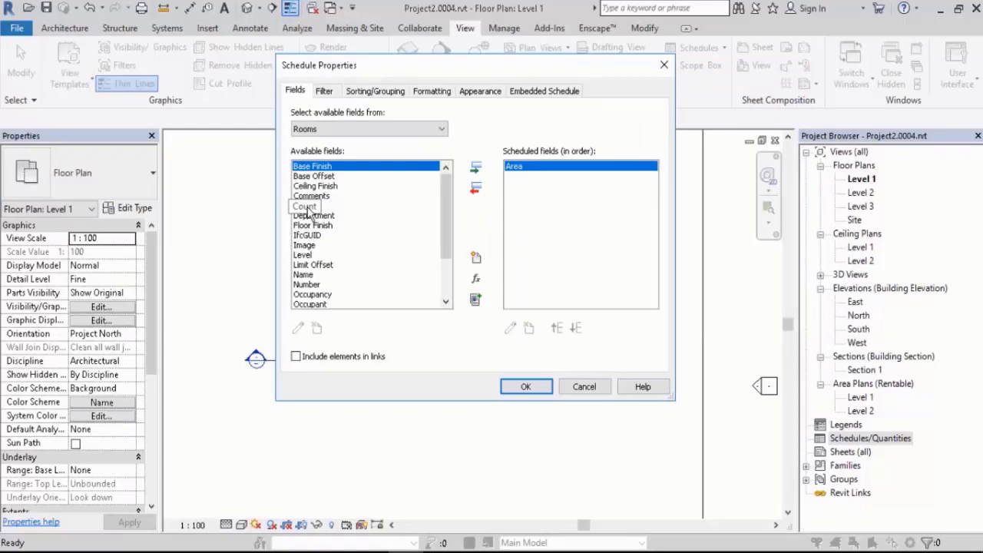
double_click(304, 206)
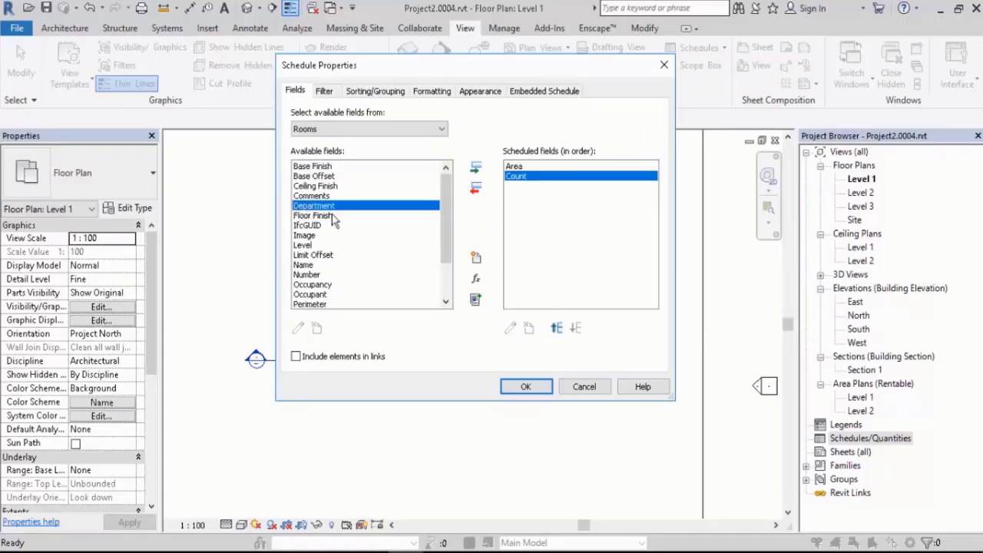
double_click(304, 246)
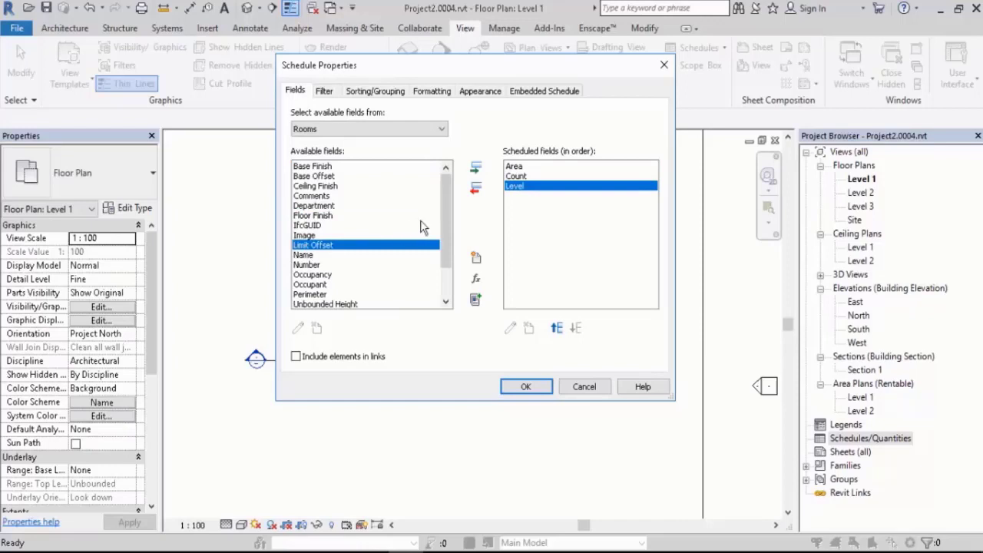
double_click(305, 255)
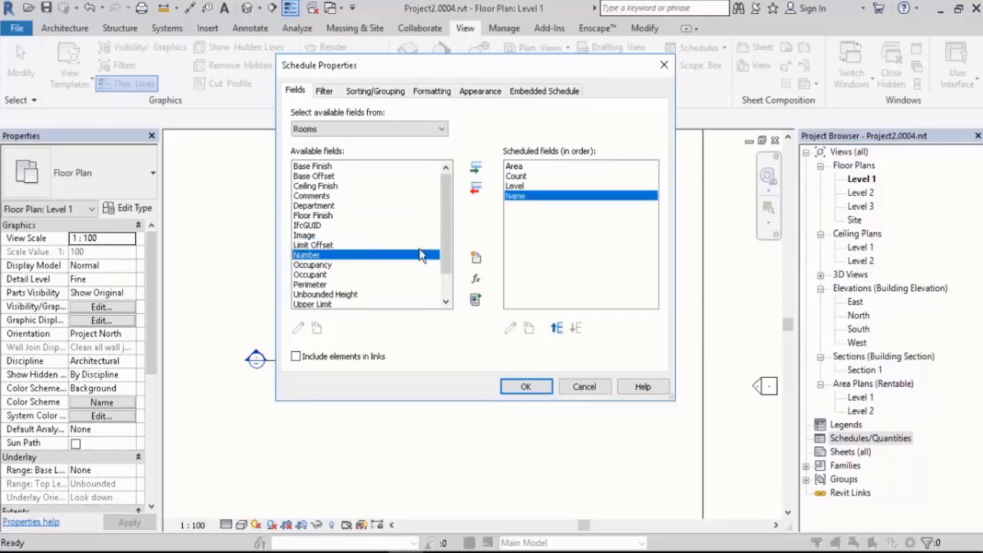
double_click(321, 286)
left_click_drag(446, 231, 355, 292)
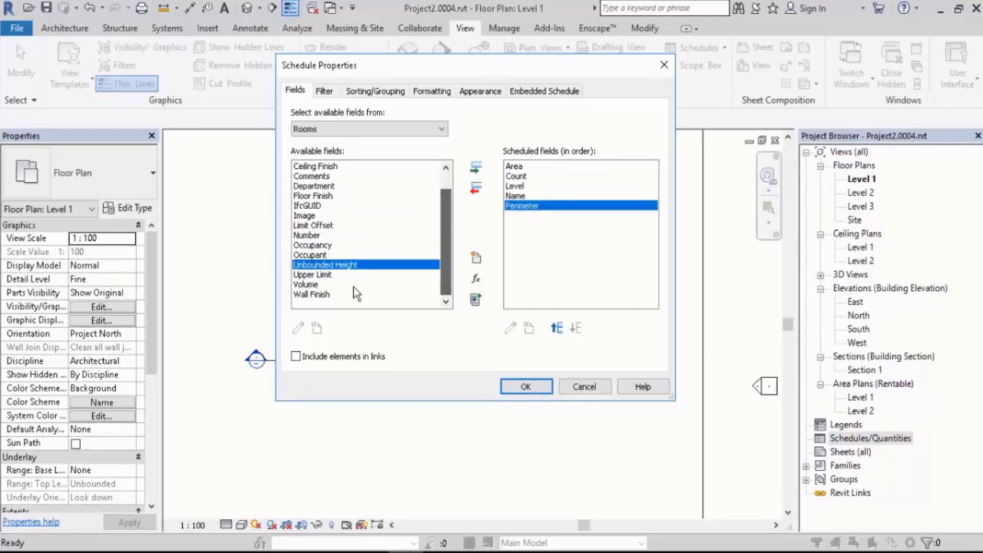
double_click(315, 285)
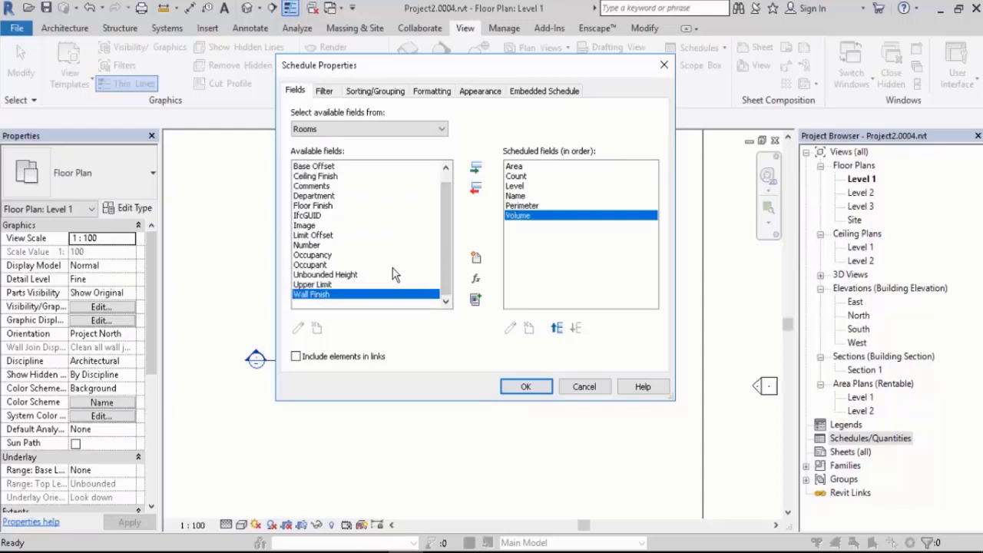
- Reorder the scheduled fields so that Count comes first and Name second
left_click(522, 176)
left_click(557, 328)
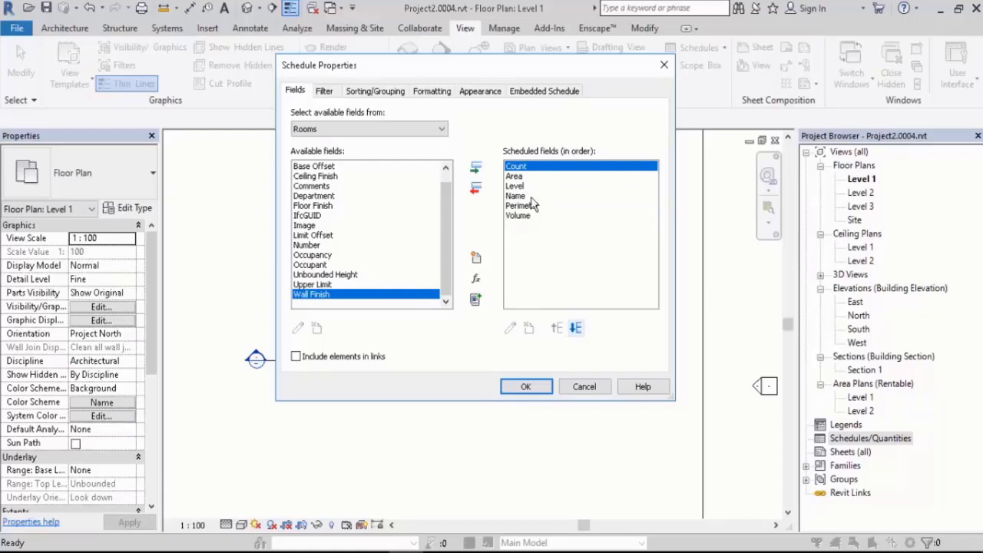
left_click(516, 196)
left_click(556, 328)
left_click(556, 328)
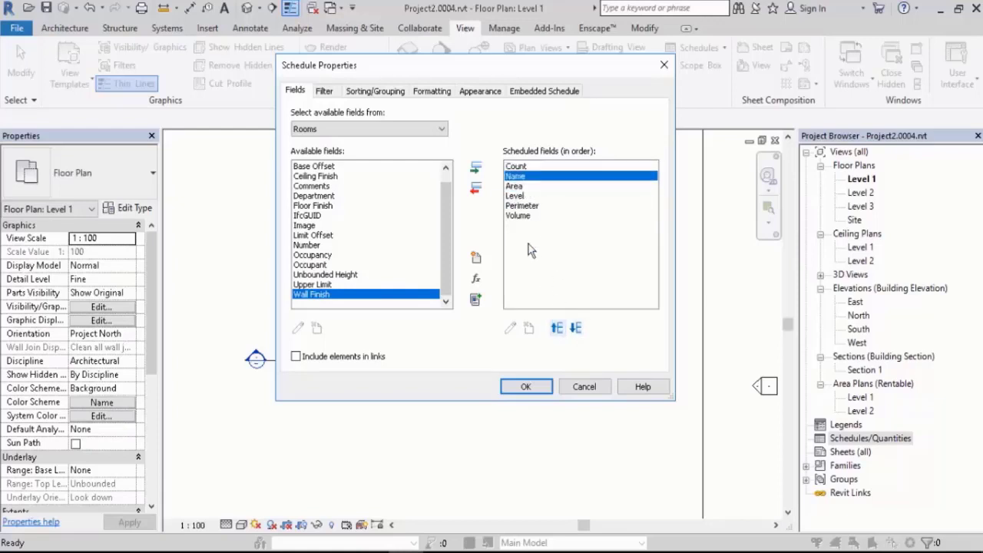
- Arrange the scheduled fields following Name in the order Perimeter, Level, Area, Volume
left_click(523, 206)
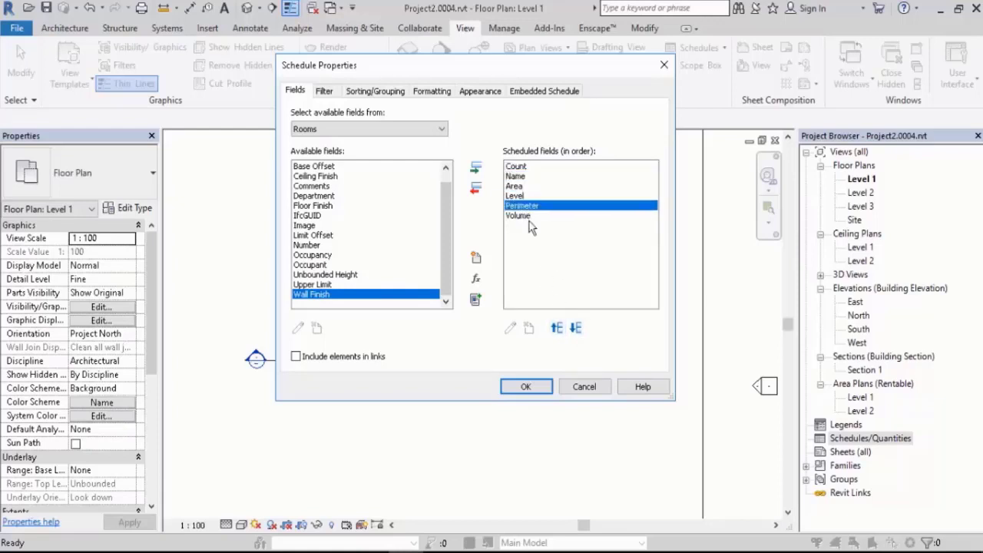
left_click(557, 328)
left_click(557, 328)
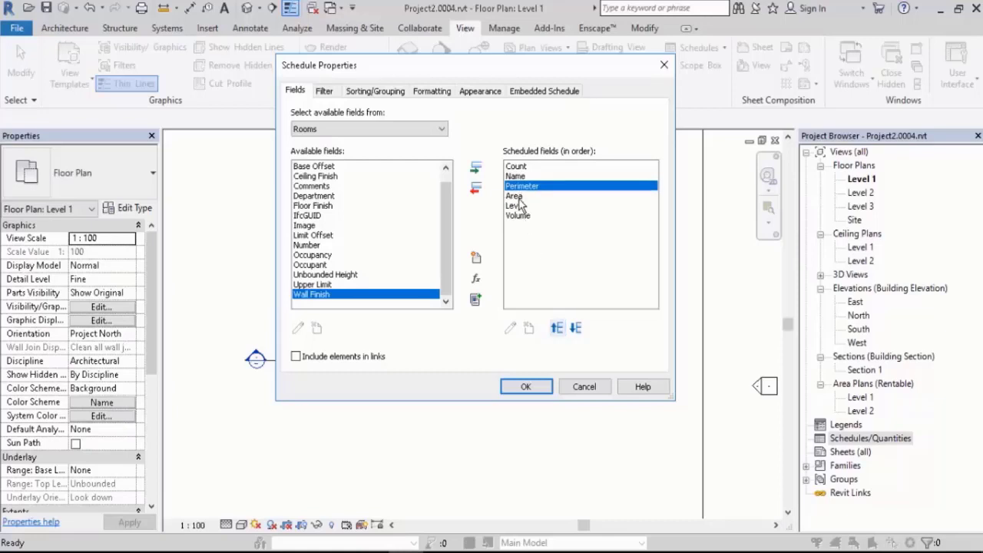
left_click(518, 216)
left_click(559, 329)
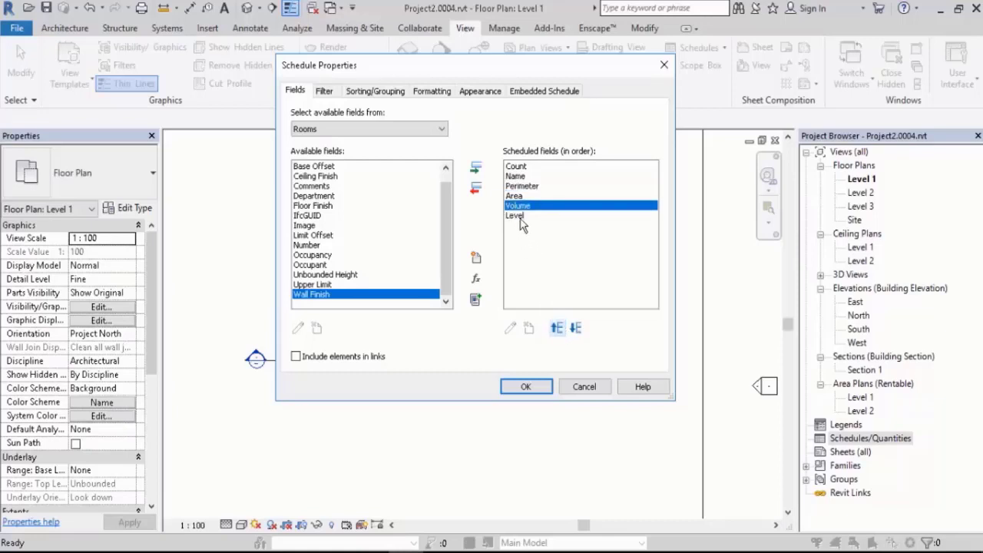
left_click(524, 216)
left_click(556, 328)
left_click(557, 327)
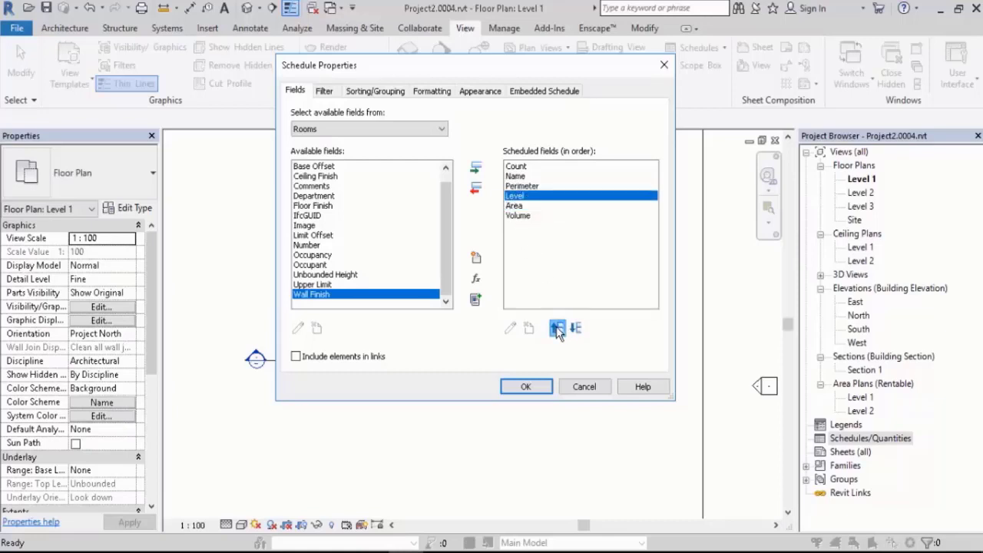
- Move Level above Perimeter and sort the room schedule by Name, with footer totals and blank lines, then by Level
left_click(557, 328)
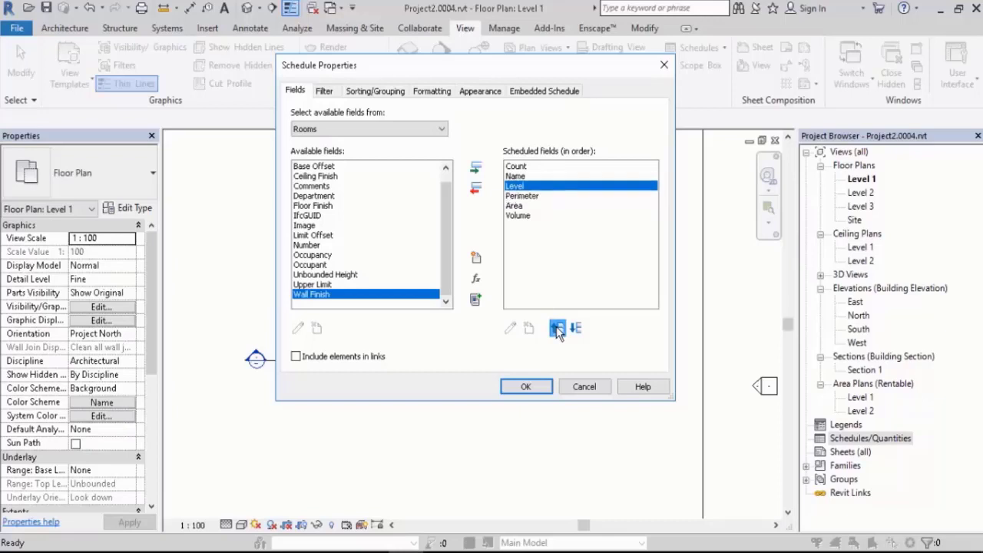
left_click(376, 91)
left_click(430, 115)
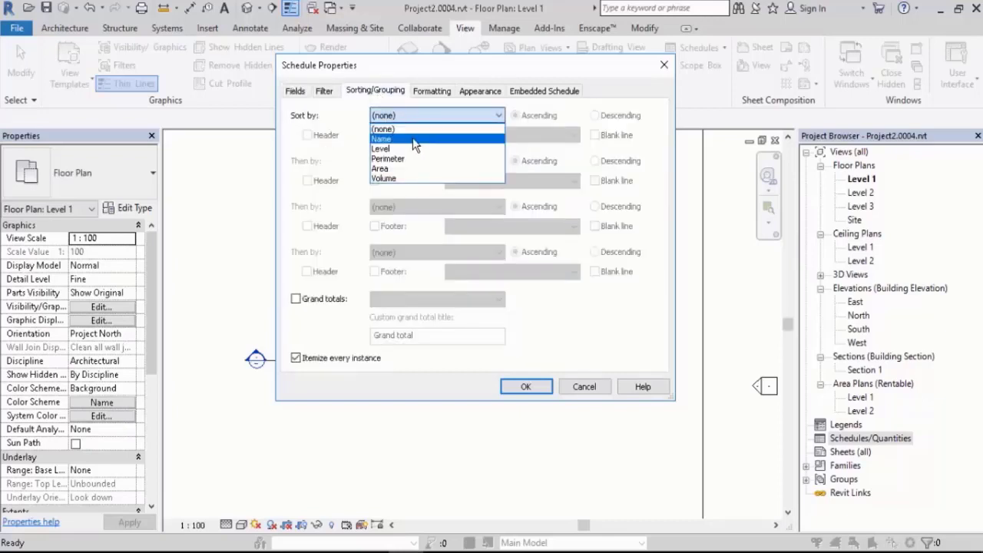
left_click(415, 138)
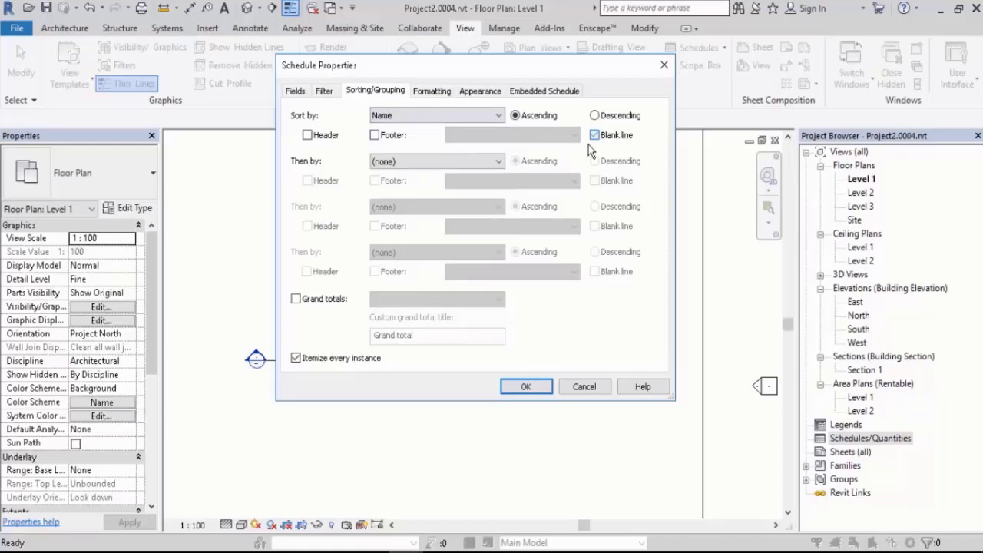
left_click(374, 134)
left_click(397, 161)
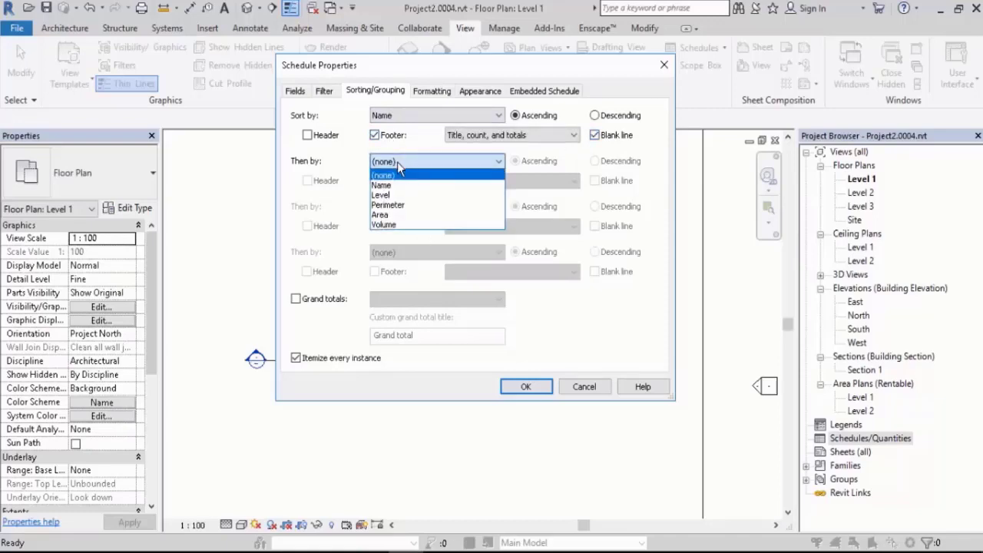
left_click(390, 195)
left_click(525, 386)
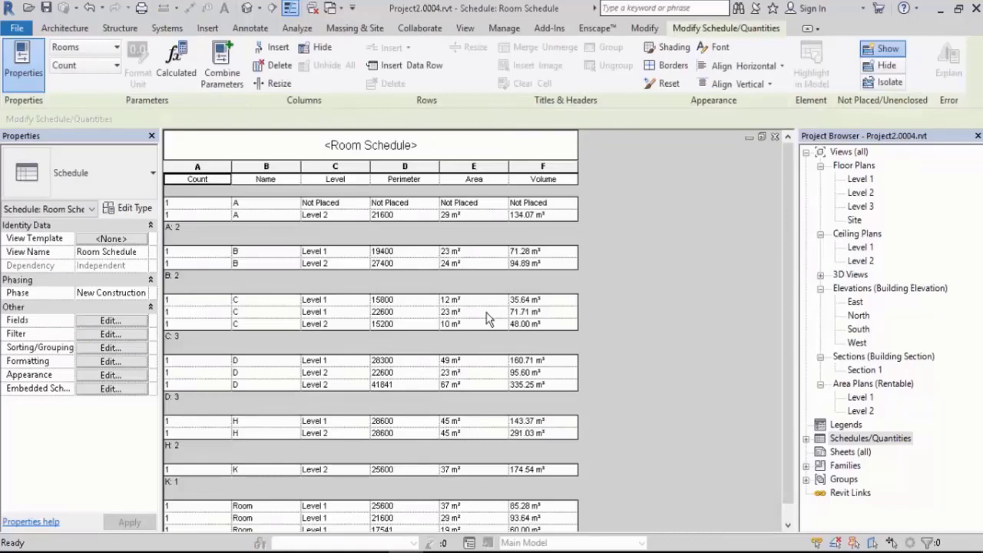
scroll(492, 304, "down", 1)
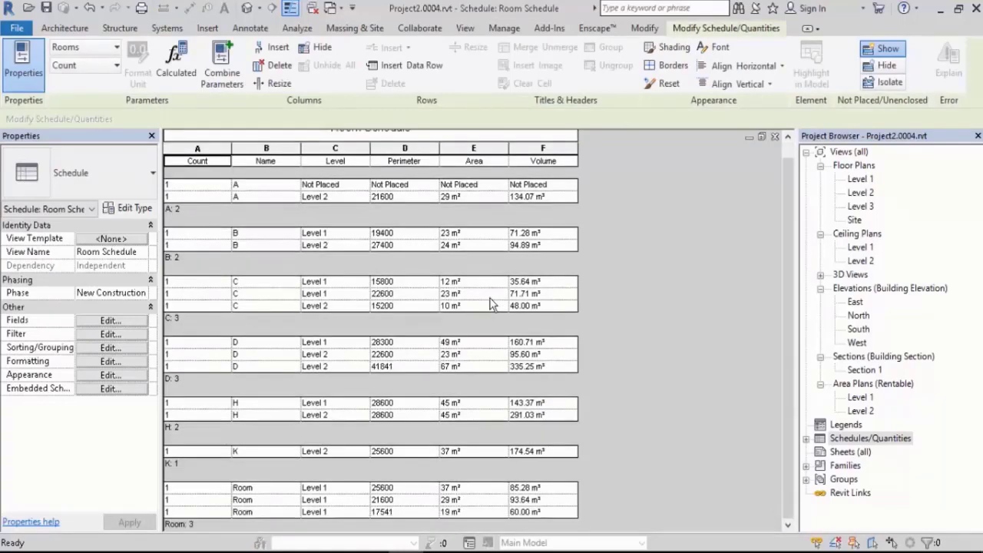
- Calculate totals for the Perimeter, Area and Volume fields of the room schedule
left_click(110, 320)
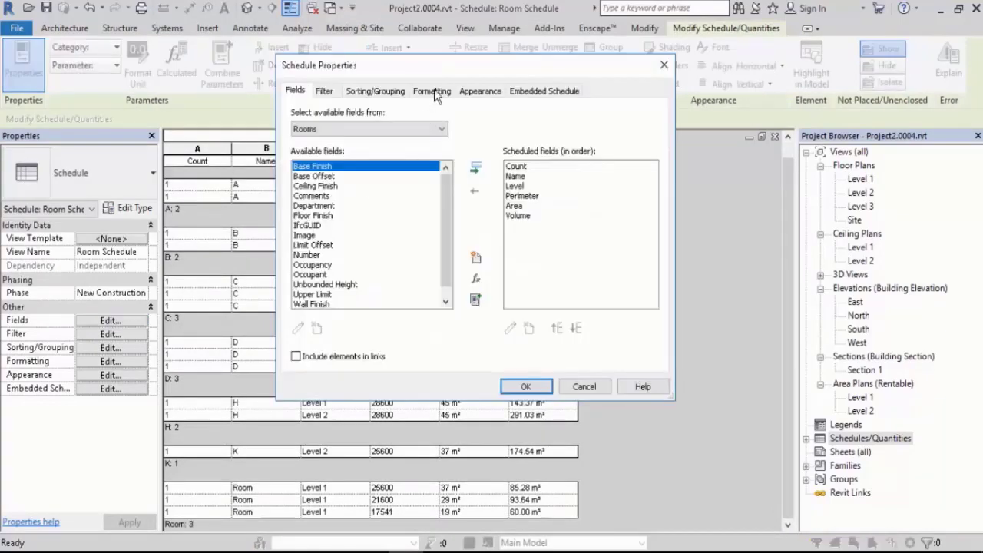
left_click(434, 92)
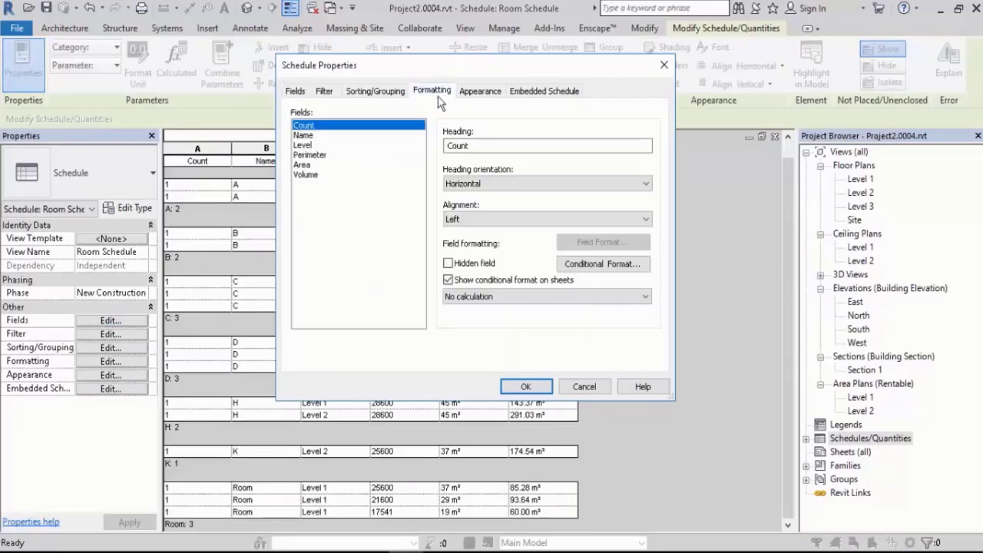
left_click(309, 155)
left_click(305, 174, "shift")
left_click(492, 297)
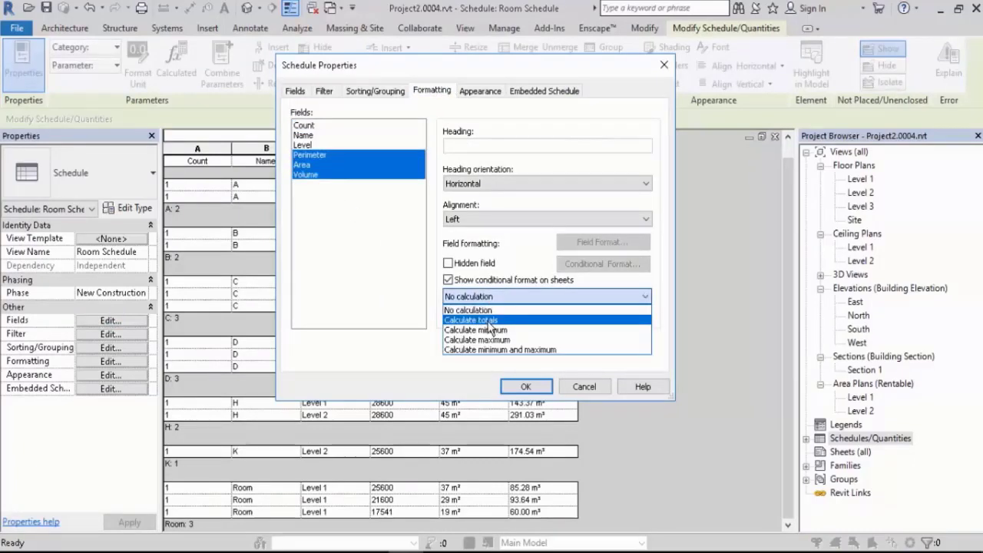
left_click(489, 320)
left_click(525, 386)
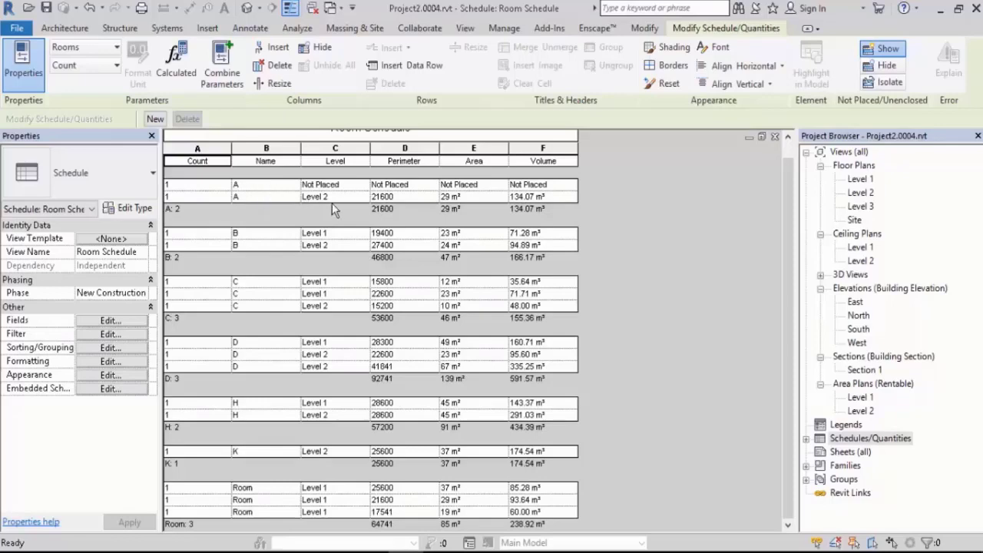
- Delete room A from the Level 2 floor plan and reopen the Room Schedule
double_click(854, 193)
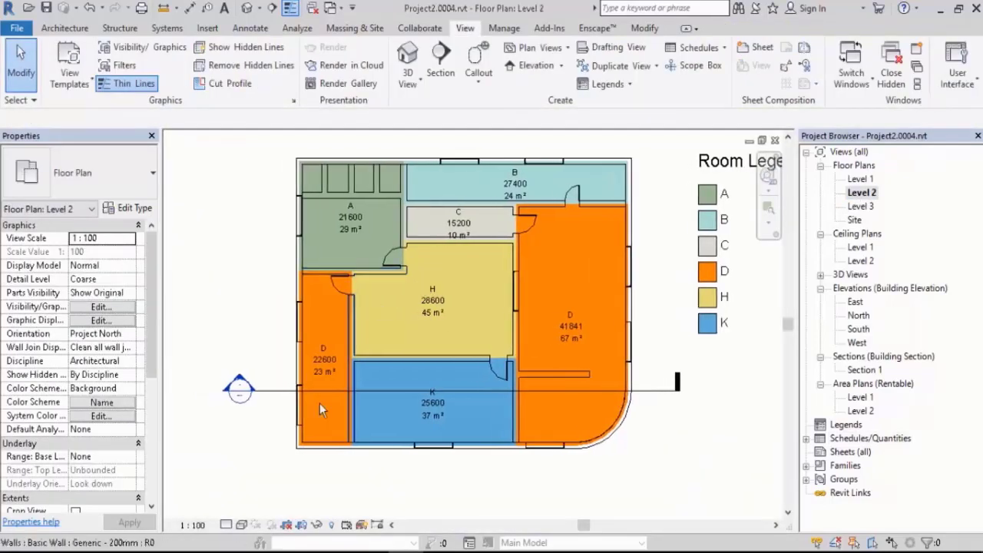
left_click(327, 242)
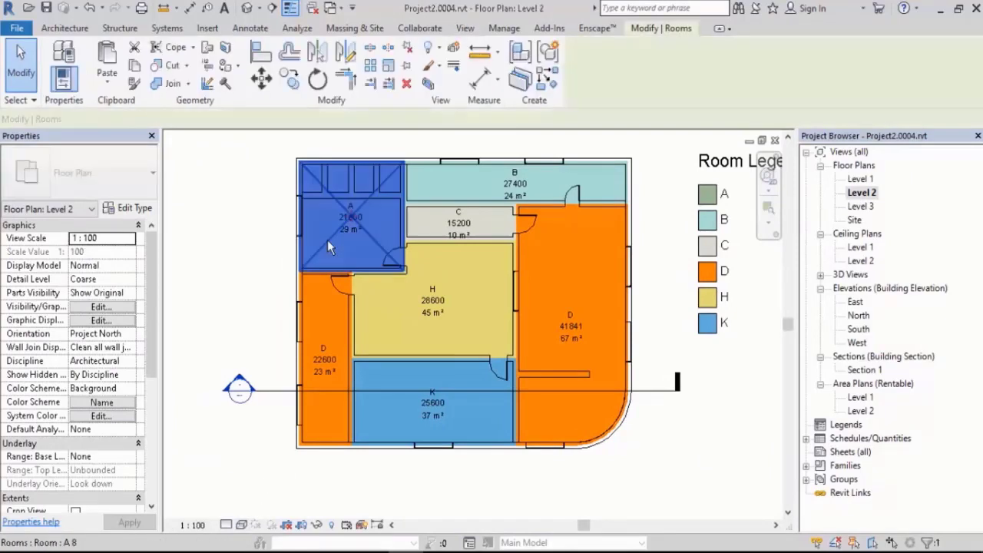
key("Delete")
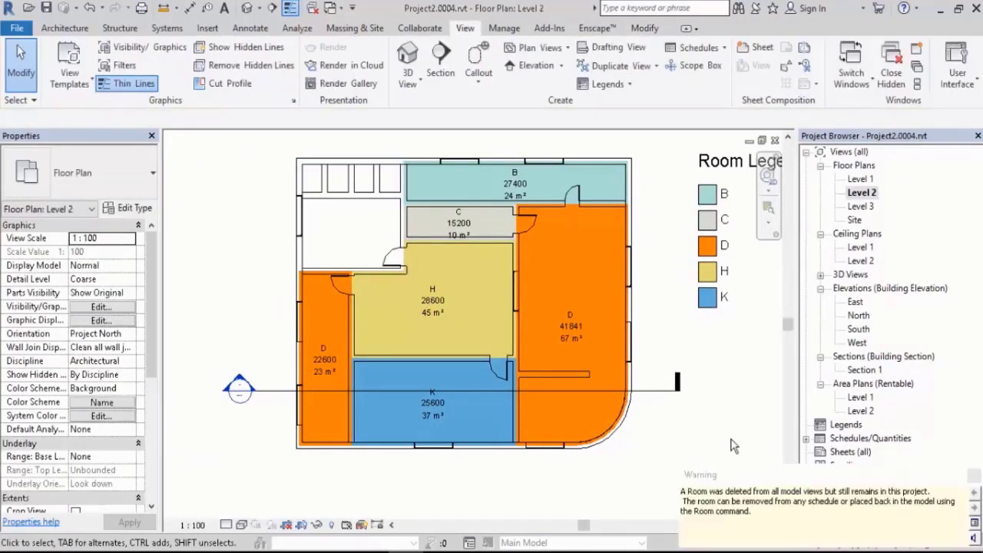
double_click(852, 438)
double_click(856, 452)
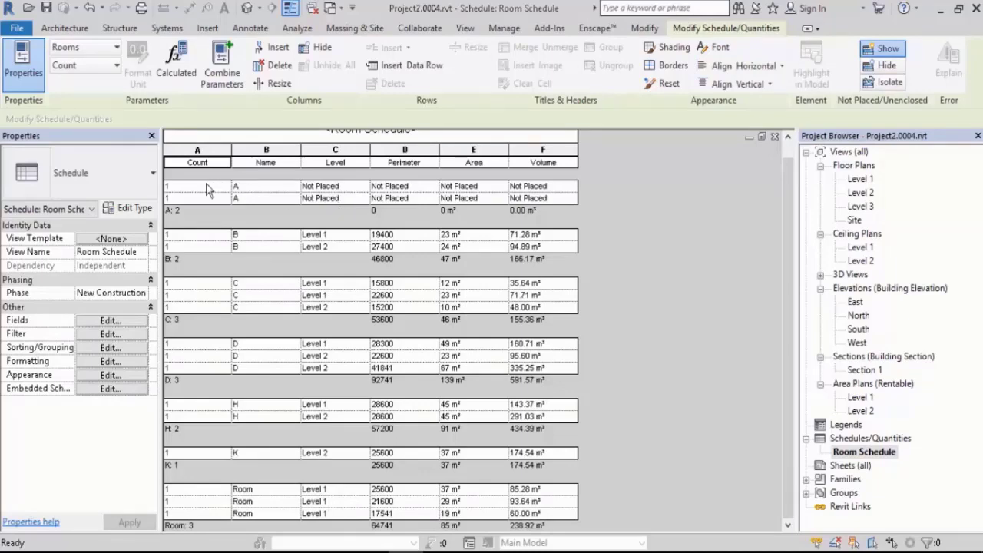
- Delete the two unplaced A rooms from the project through the schedule, and undo that deletion
left_click_drag(208, 185, 549, 199)
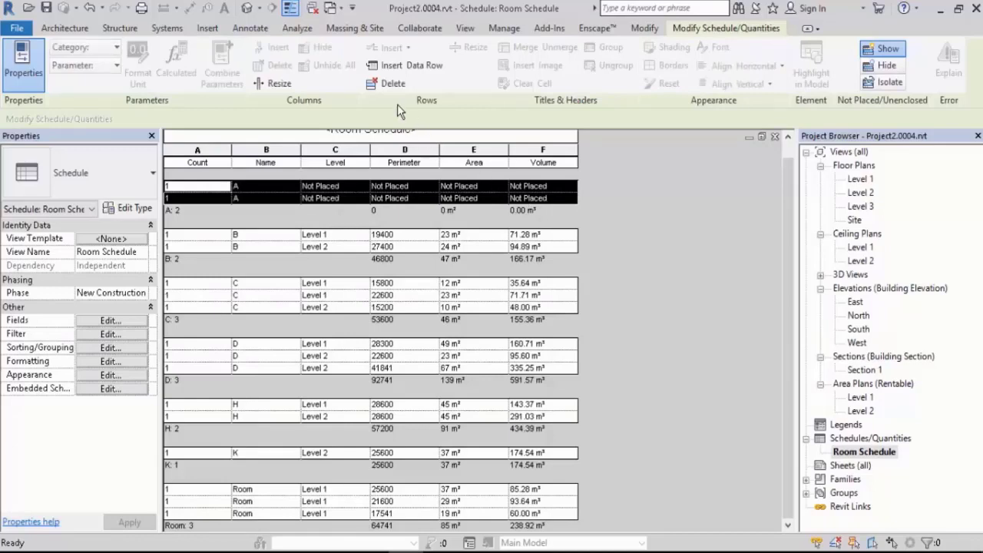
left_click(388, 84)
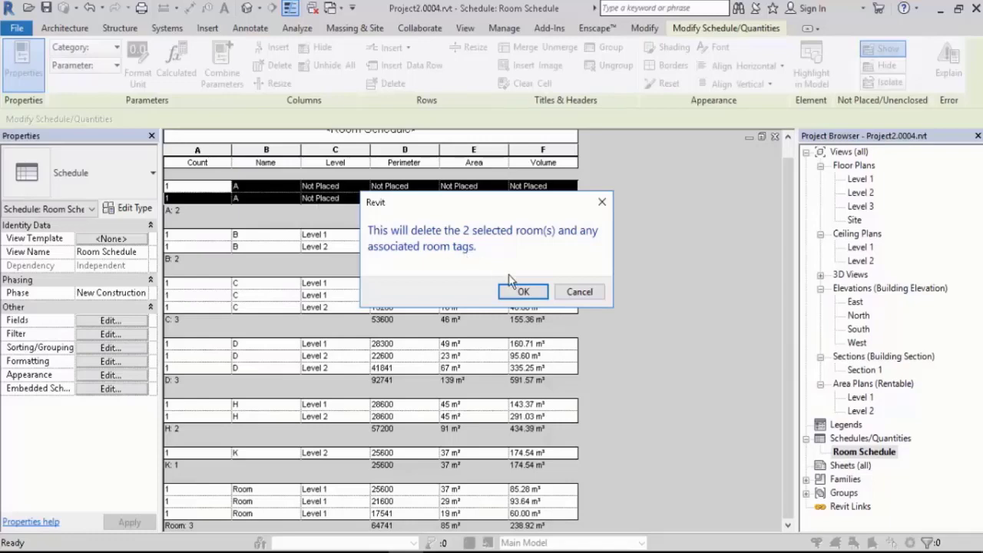
left_click(522, 292)
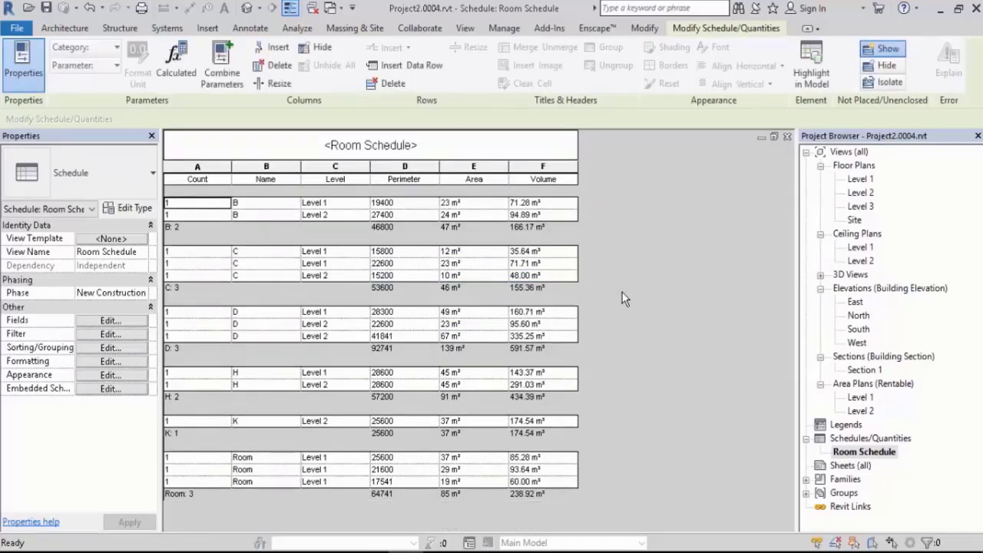
key("ctrl+z")
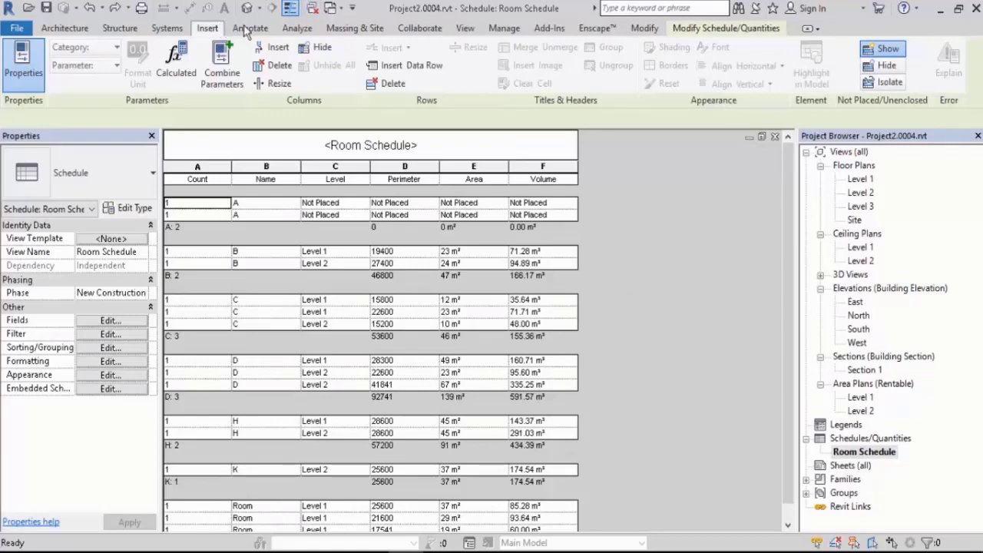
- Check the unplaced rooms in the local tisa 2-arch room schedule and return to the Project2.0004 room schedule
left_click(335, 9)
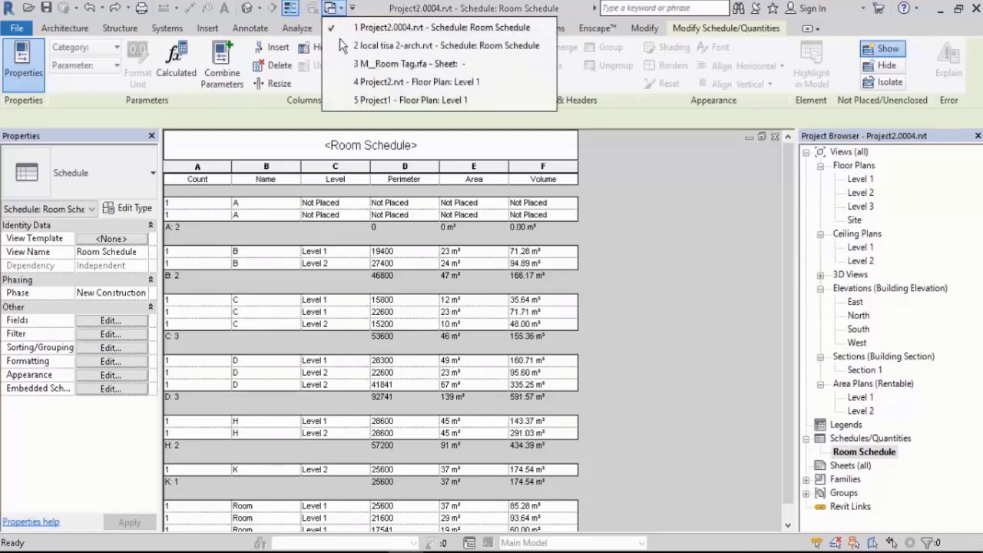
left_click(369, 30)
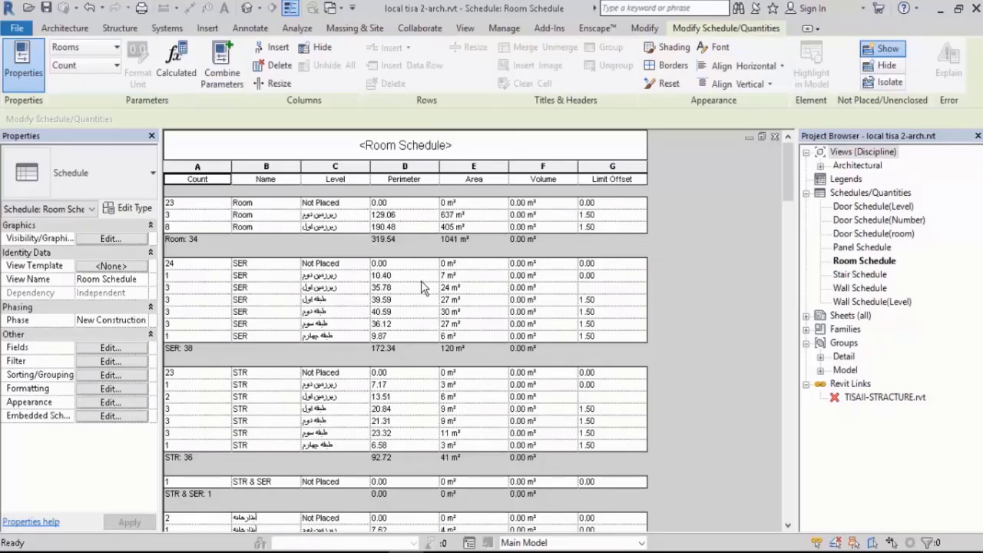
left_click(339, 8)
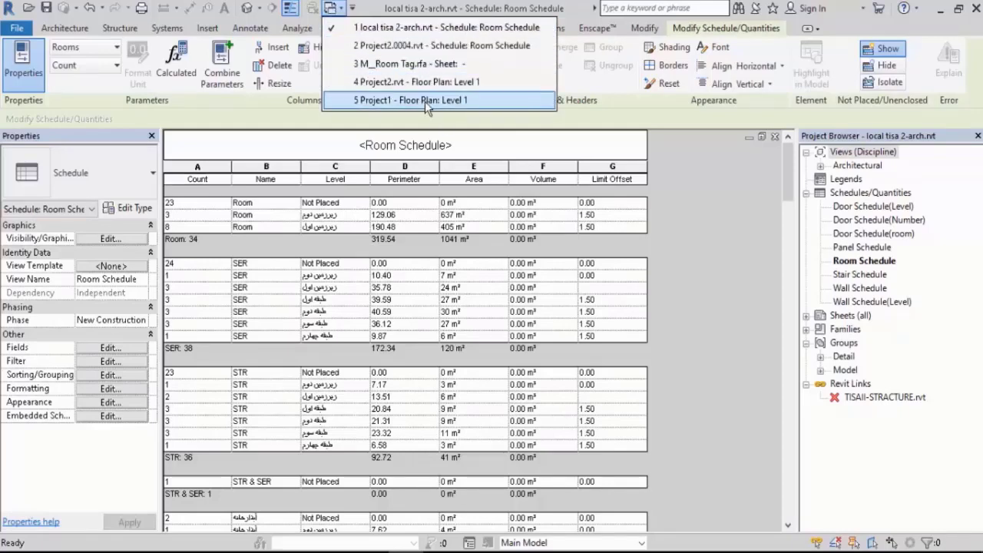
left_click(430, 45)
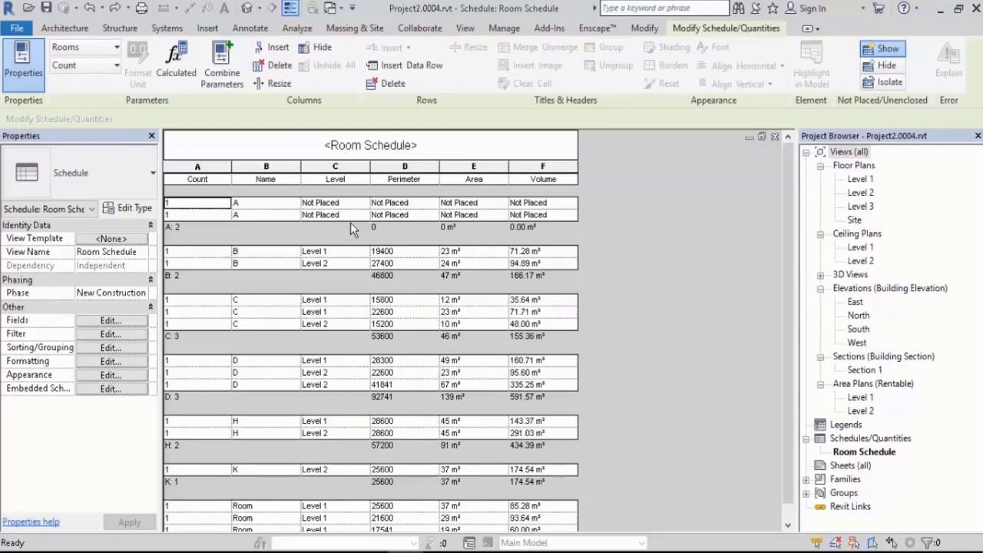
- Place an additional room inside the already occupied room D on the Level 1 floor plan, accepting the overlap
double_click(863, 182)
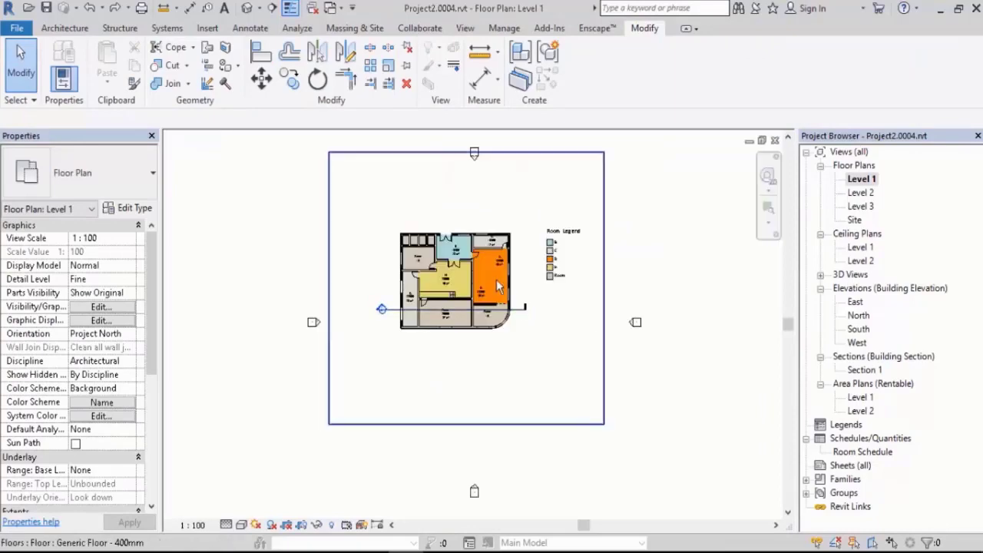
scroll(586, 261, "up", 3)
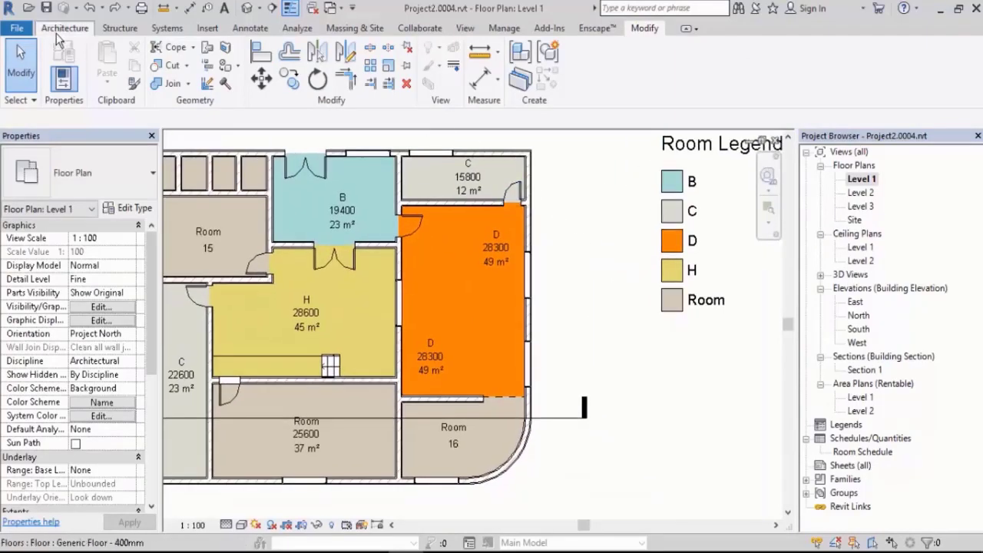
left_click(62, 30)
left_click(554, 47)
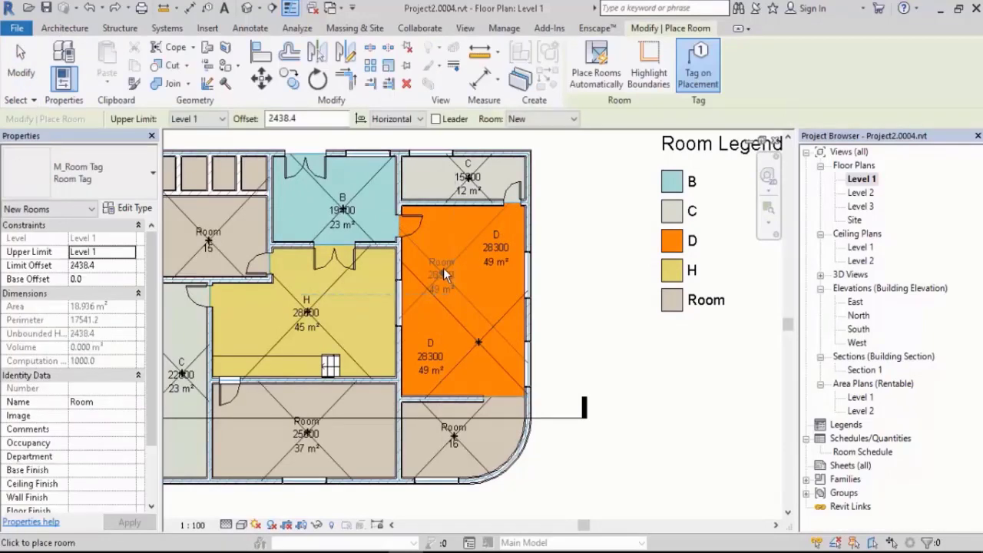
left_click(444, 263)
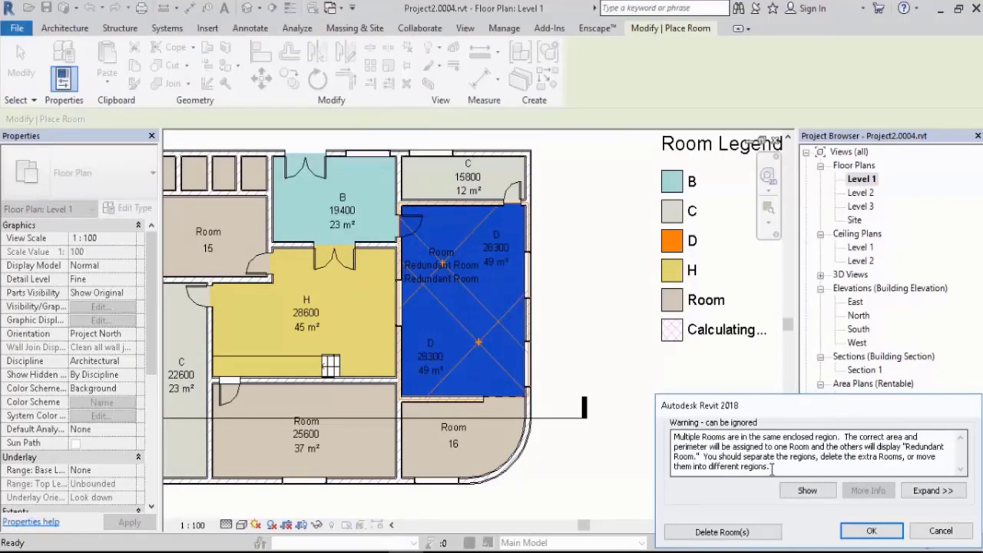
left_click(869, 531)
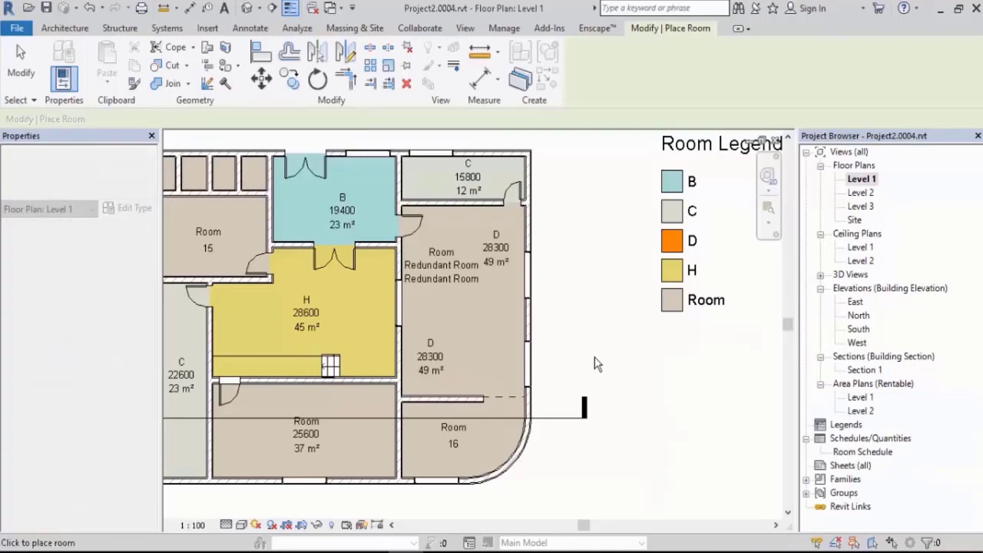
scroll(429, 289, "up", 3)
key("Escape")
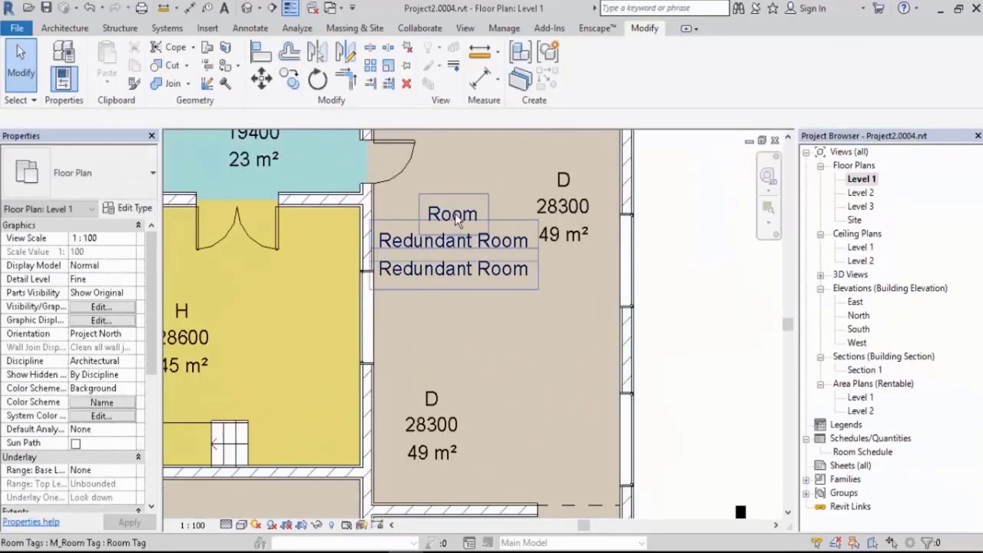
- Rename the redundant room inside room D on Level 1 as DD
left_click(455, 212)
left_click(454, 213)
type("DD")
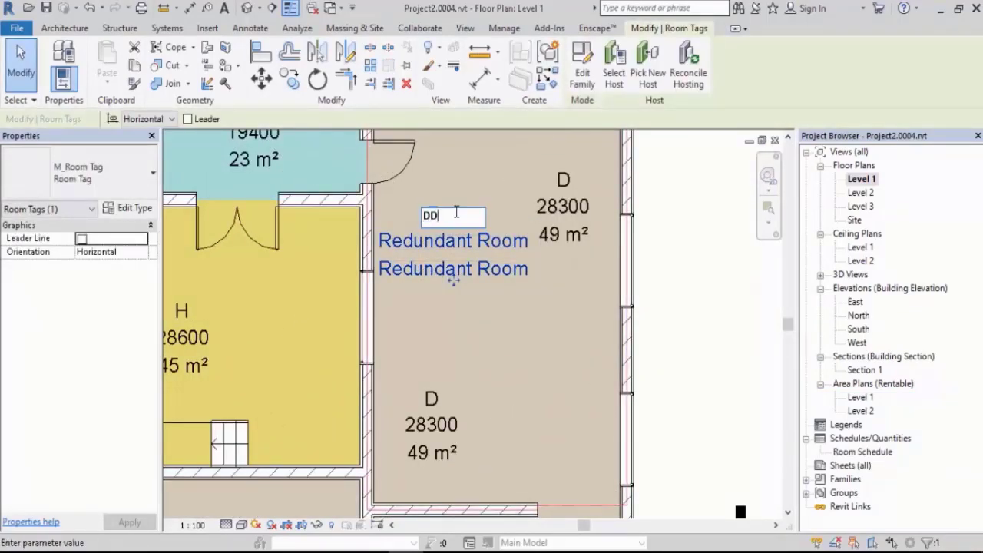
key("Return")
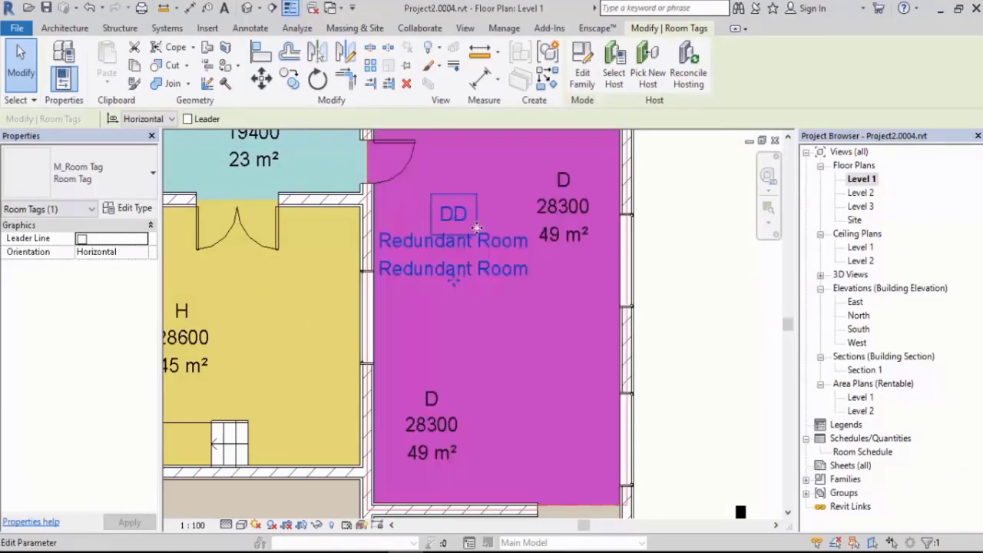
scroll(469, 273, "down", 1)
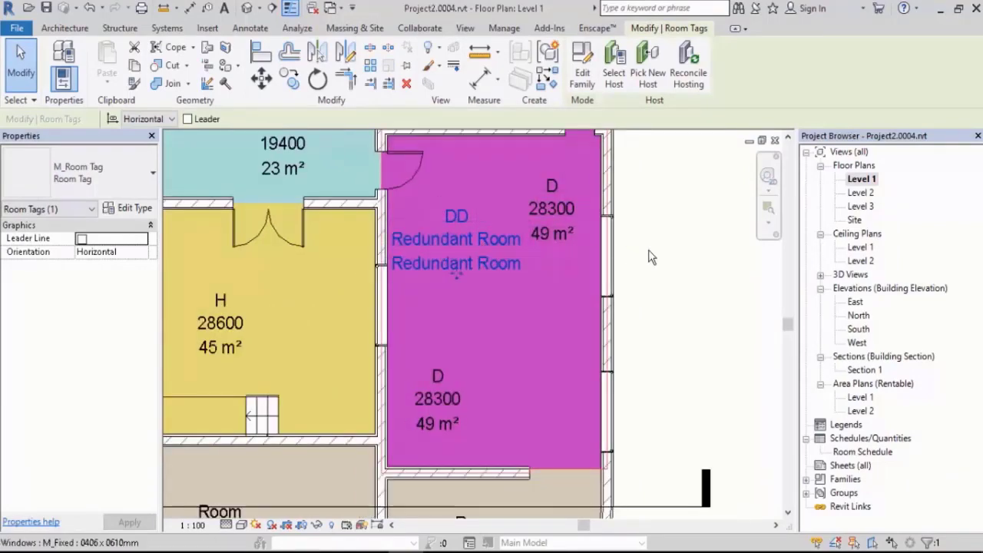
scroll(694, 264, "down", 5)
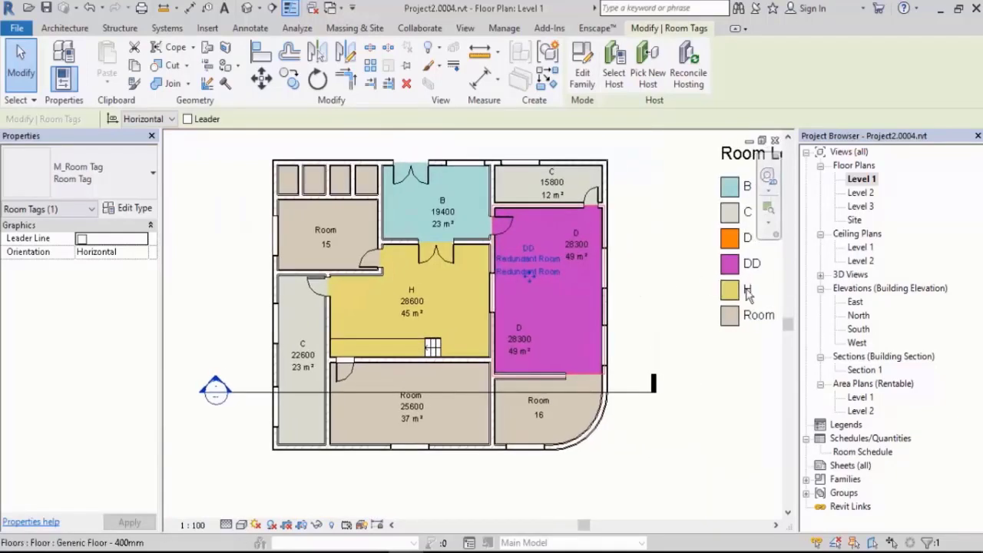
- Open the Room Schedule and examine how redundant room DD is listed
double_click(863, 451)
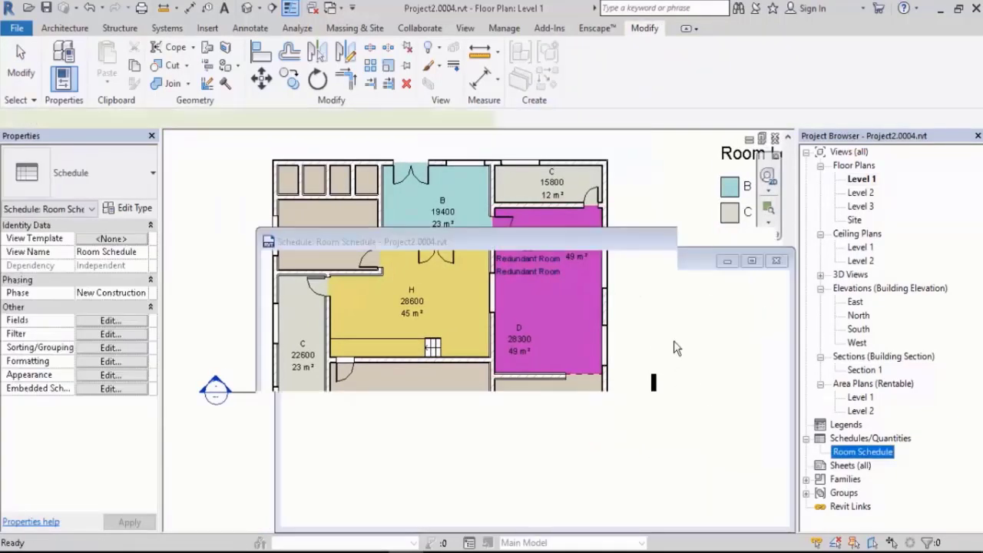
scroll(674, 340, "down", 2)
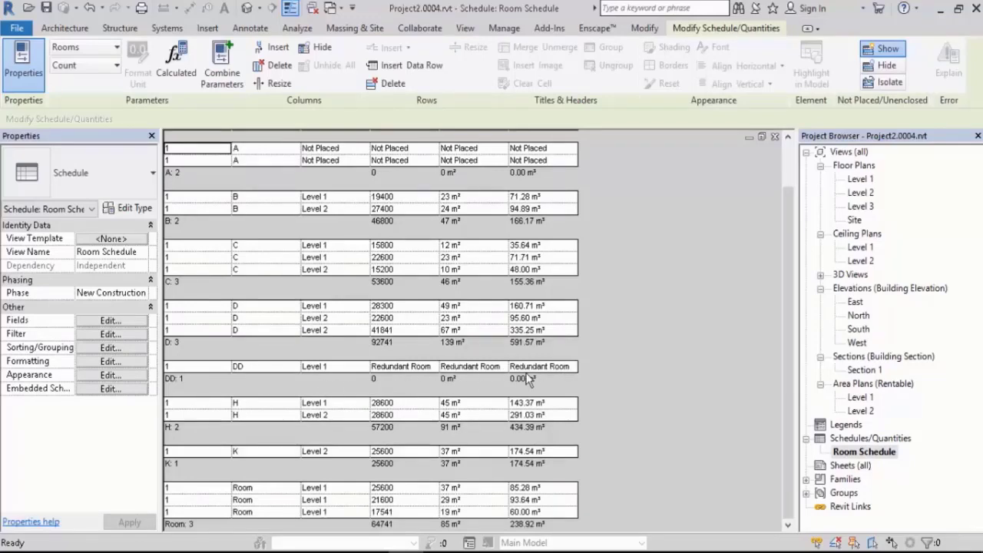
scroll(525, 378, "up", 3)
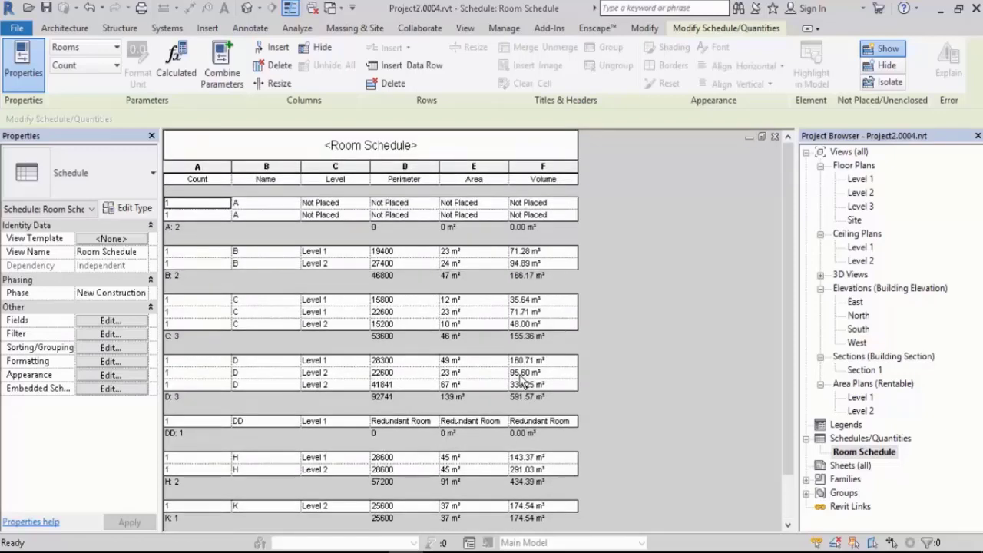
- Check the redundant room DD row in the Project2.0004 room schedule and switch to the local tisa 2-arch room schedule
scroll(522, 380, "down", 3)
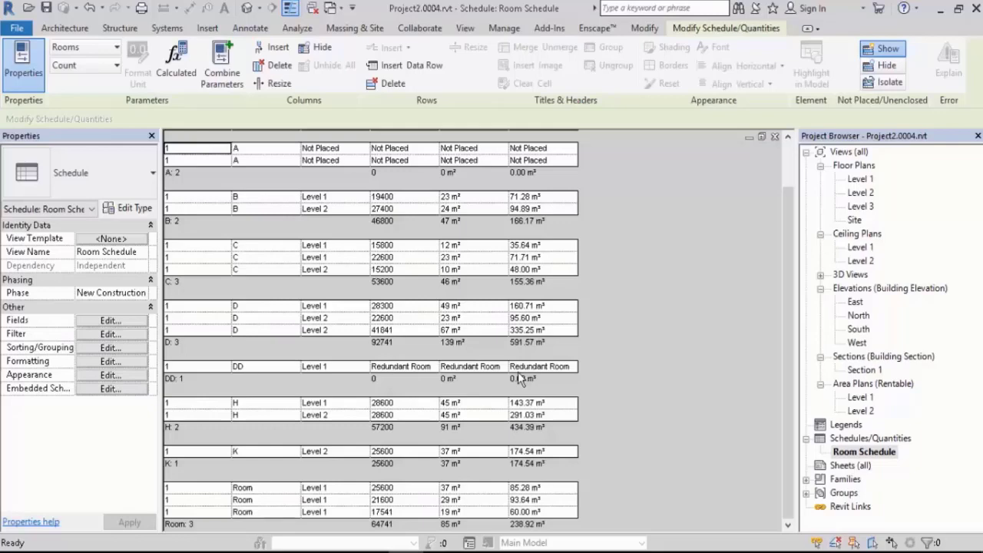
left_click(240, 366)
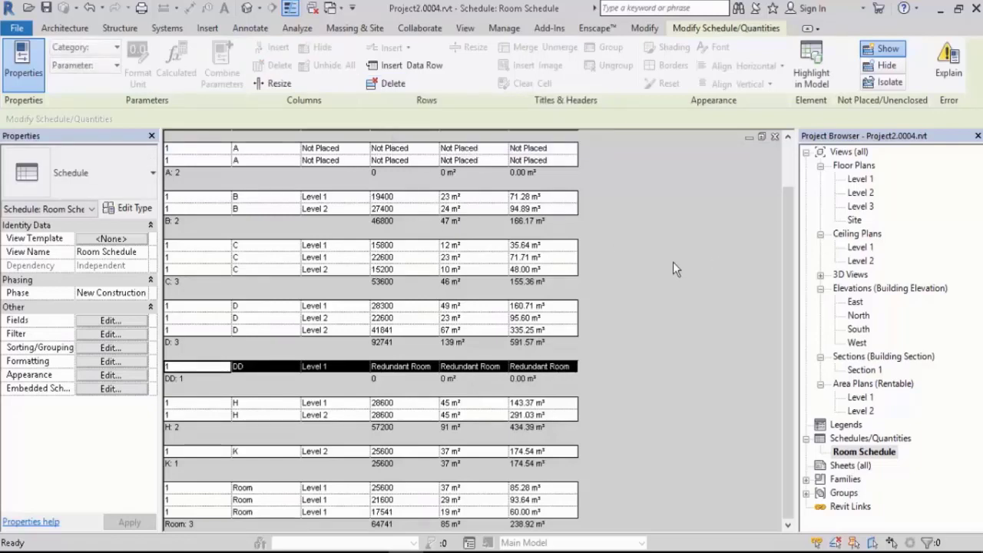
left_click(332, 8)
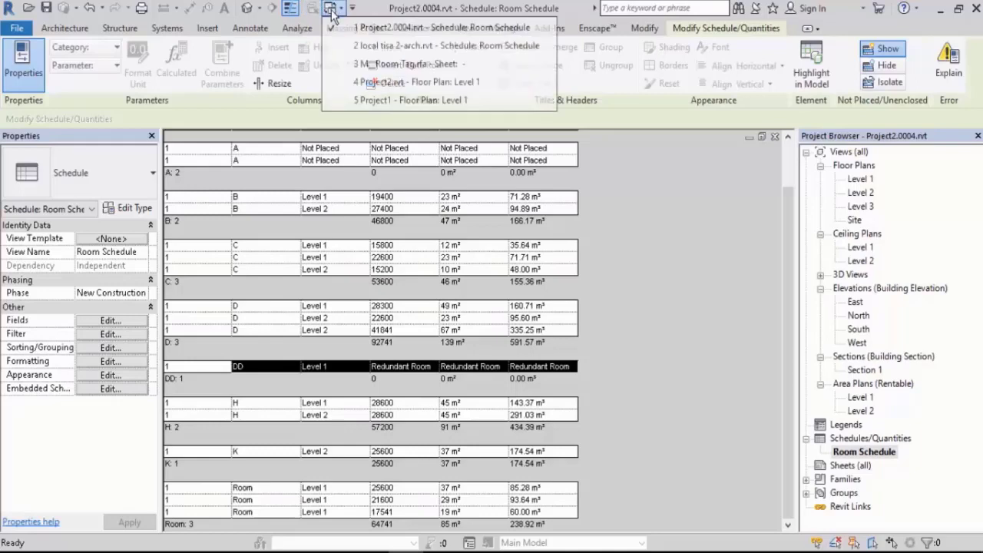
left_click(395, 47)
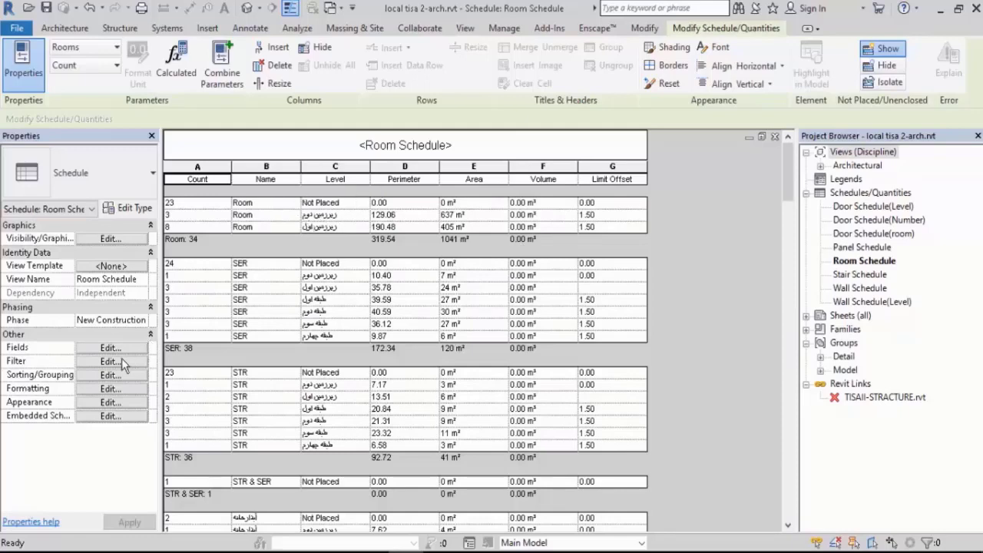
- Regroup the local tisa 2-arch room schedule by sorting first by Level and then by Name
left_click(109, 376)
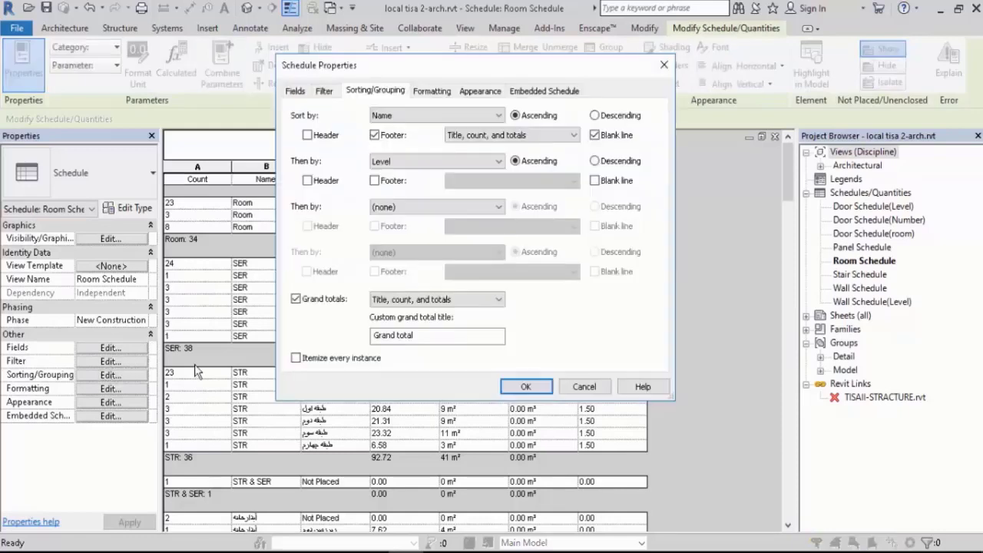
left_click(419, 116)
left_click(404, 148)
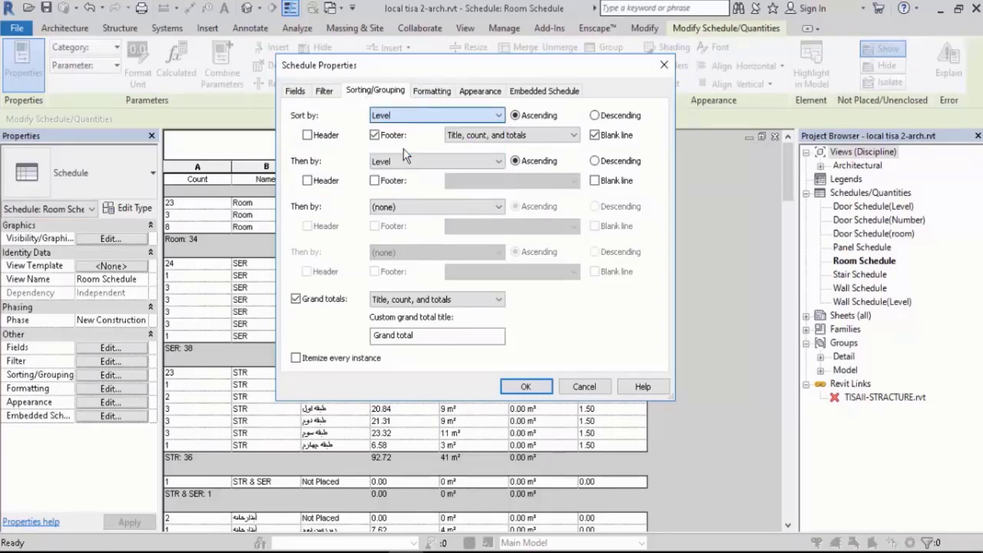
left_click(410, 160)
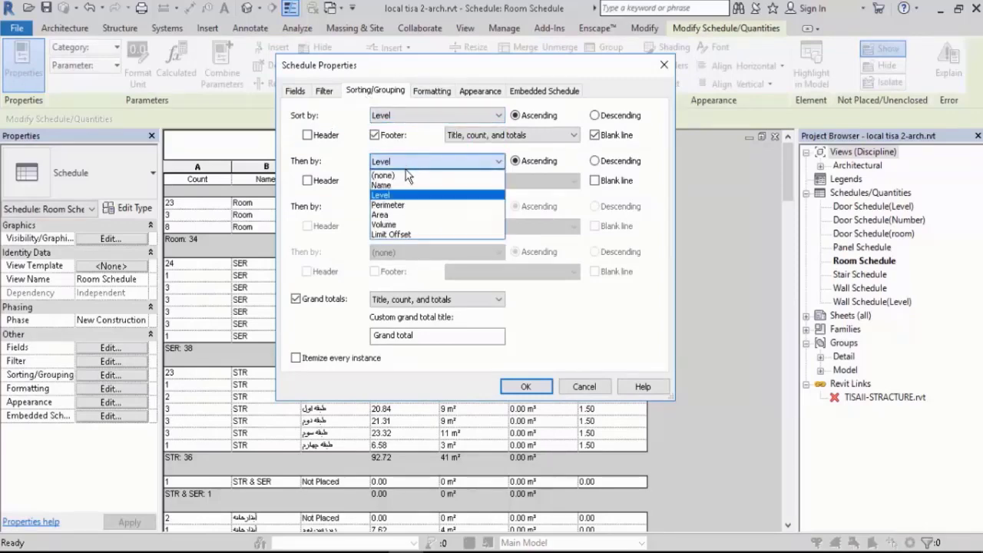
left_click(399, 186)
left_click(525, 386)
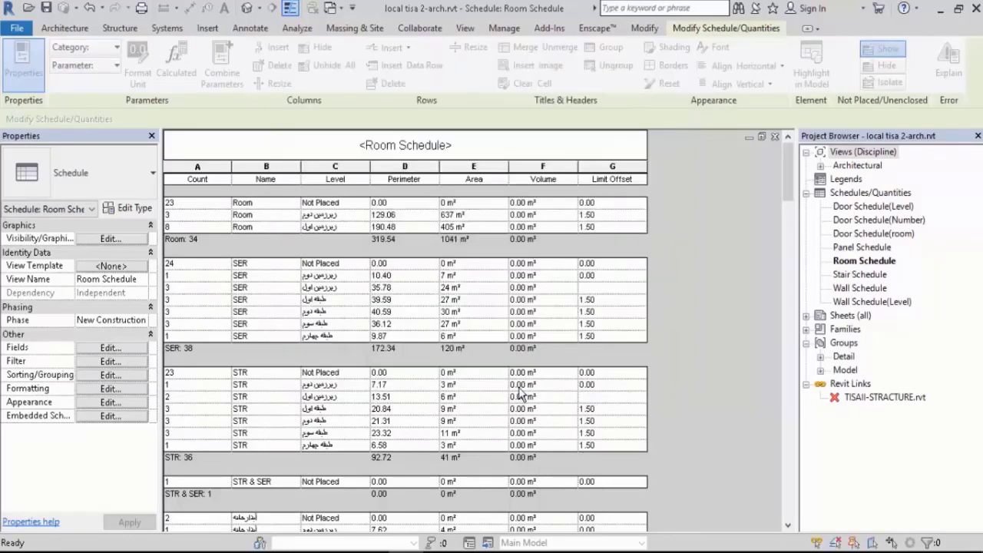
- Examine the regrouped room schedule, comparing the Not Placed group with the groups and totals of each level
scroll(358, 230, "down", 5)
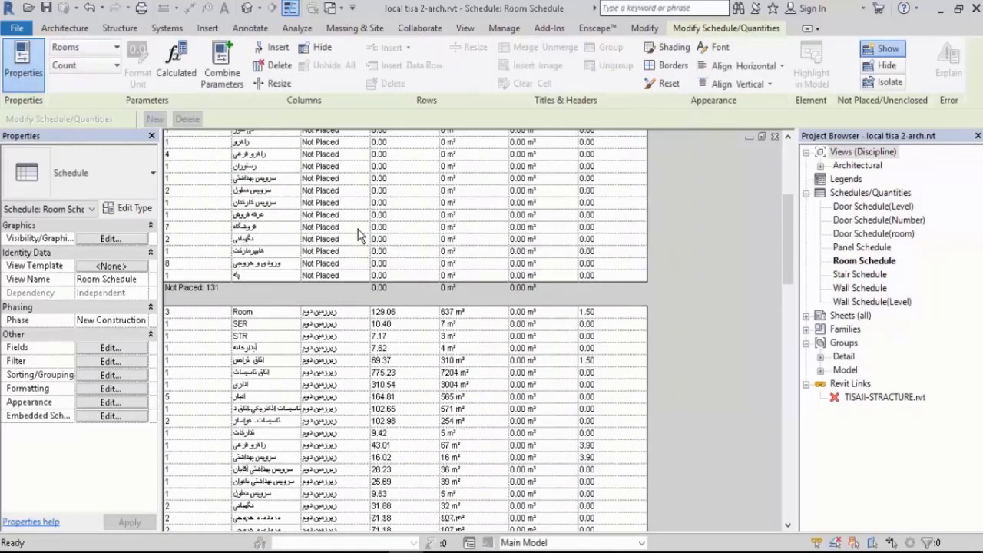
scroll(353, 231, "up", 5)
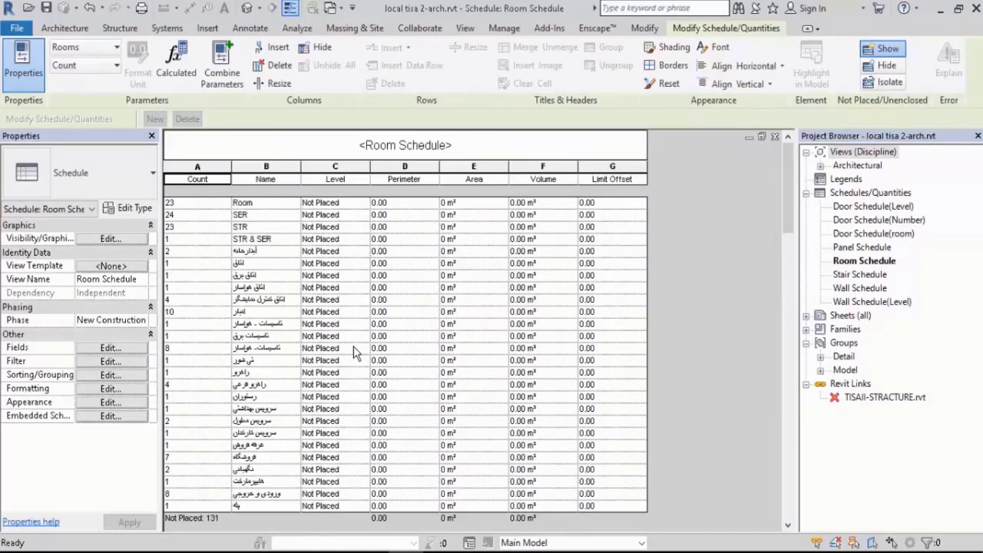
scroll(353, 346, "down", 2)
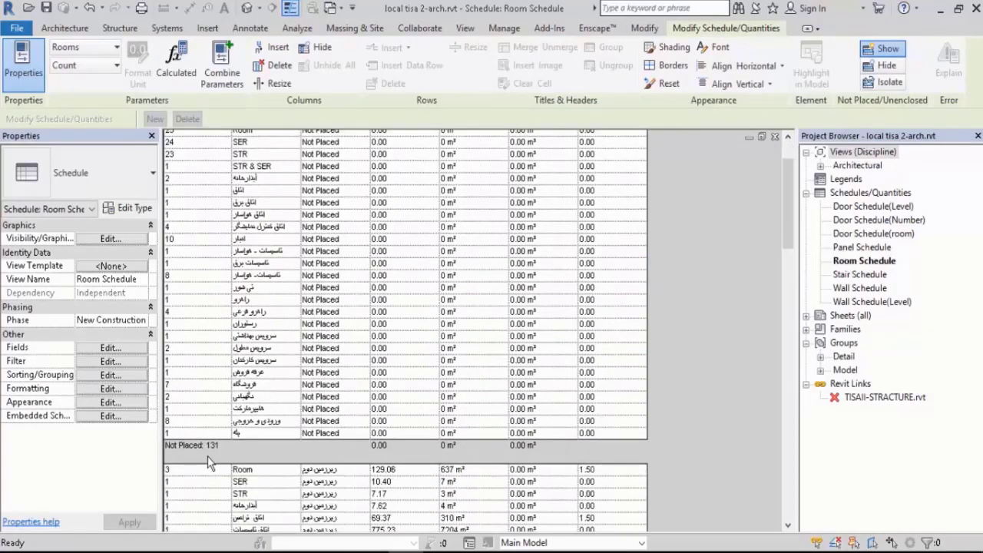
scroll(330, 368, "up", 3)
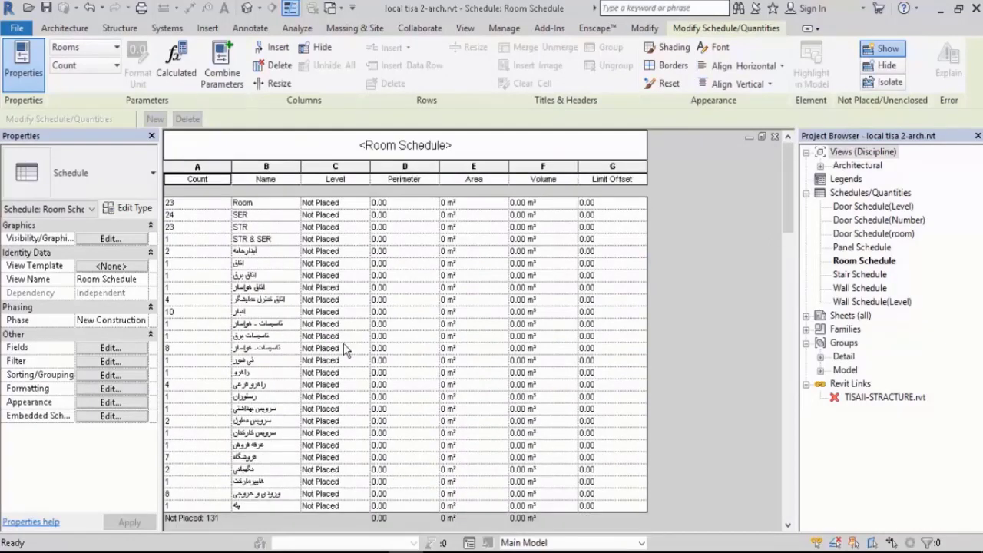
scroll(369, 306, "down", 2)
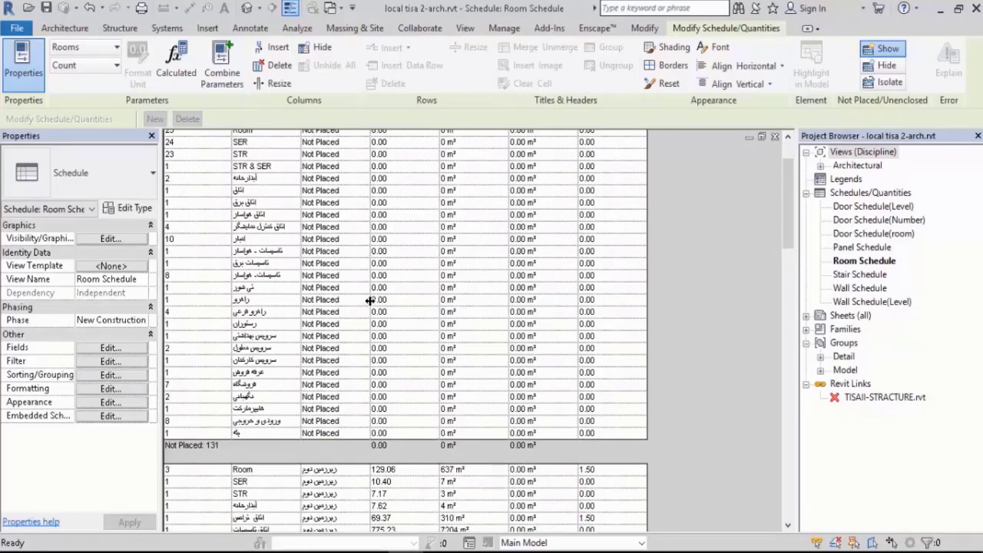
scroll(369, 300, "down", 8)
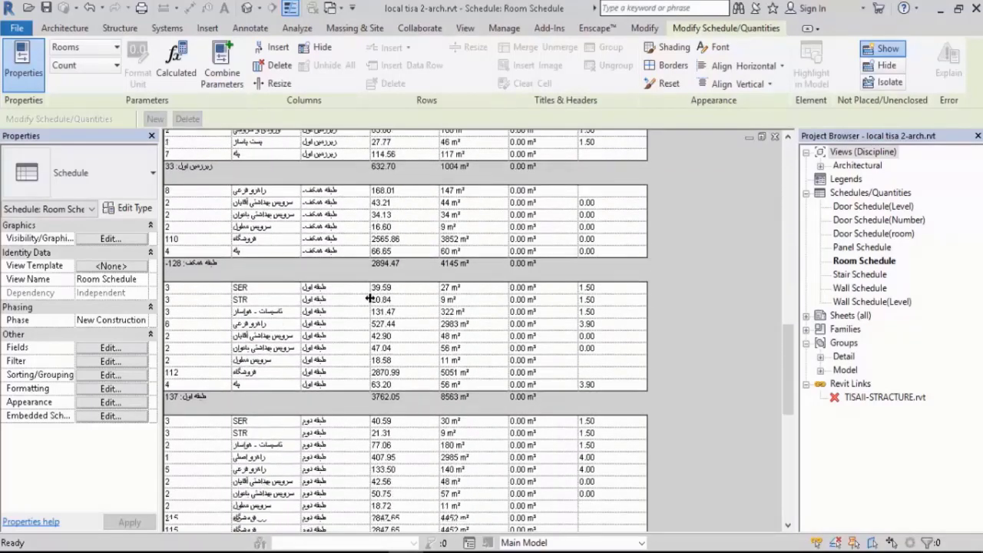
scroll(370, 299, "down", 5)
left_click_drag(787, 470, 770, 158)
- Delete all rooms in the Not Placed group of the room schedule, dismissing the save reminder without saving
left_click_drag(323, 203, 340, 507)
left_click(391, 85)
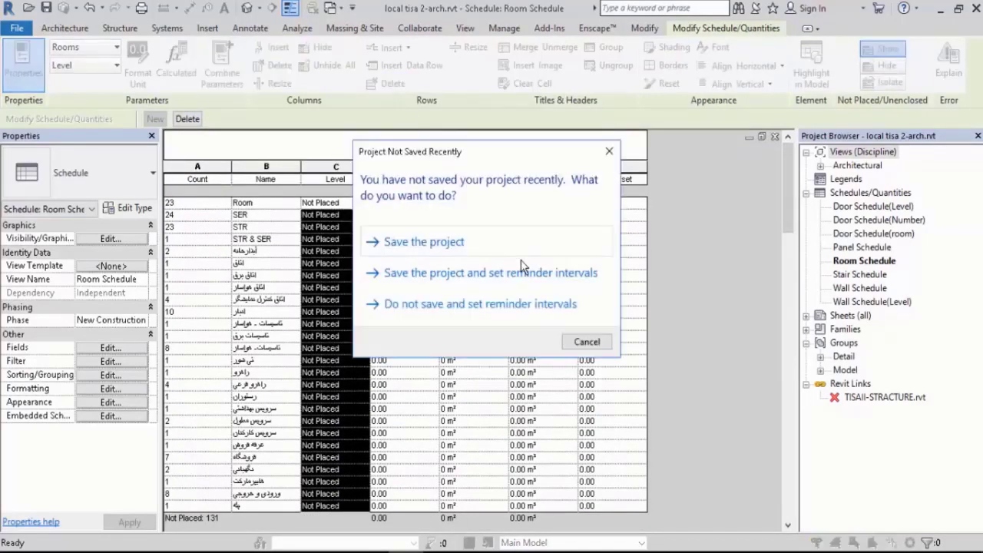
left_click(587, 342)
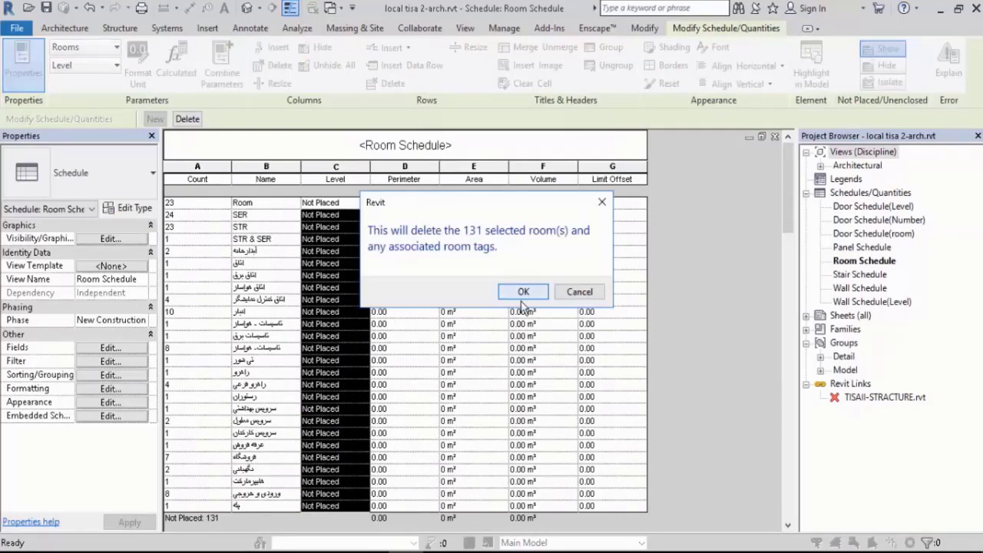
left_click(525, 295)
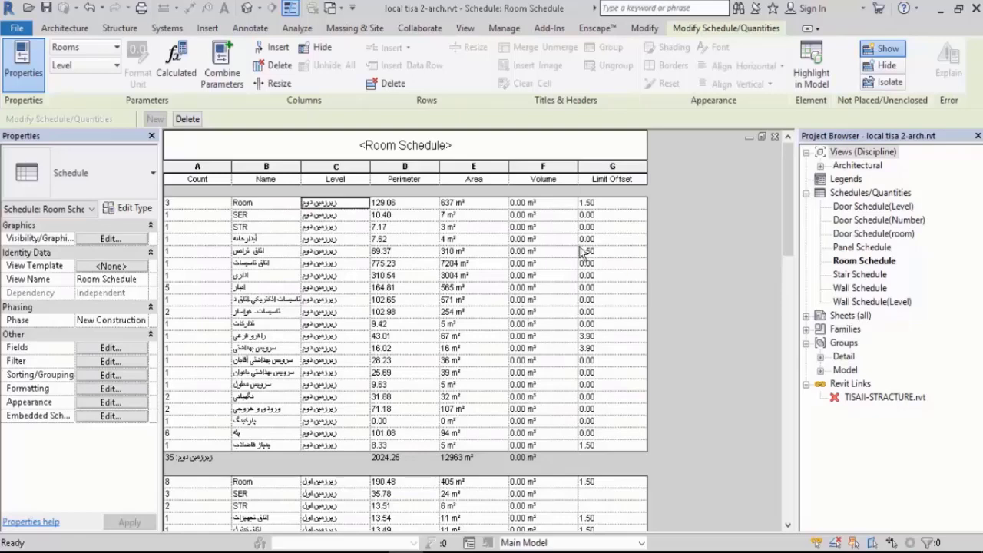
- Switch to the Project2.0004 room schedule and delete the redundant room DD together with its tags
left_click(331, 8)
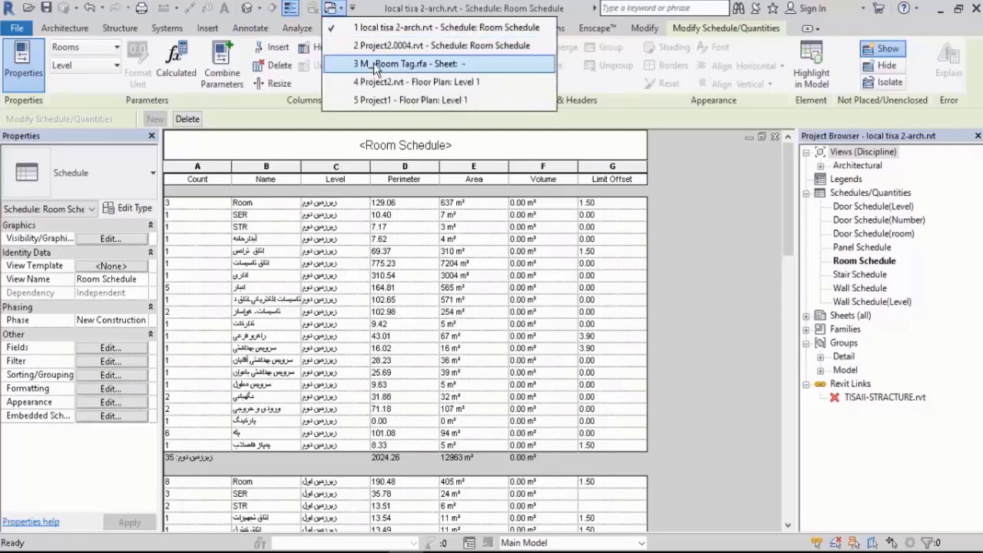
left_click(403, 45)
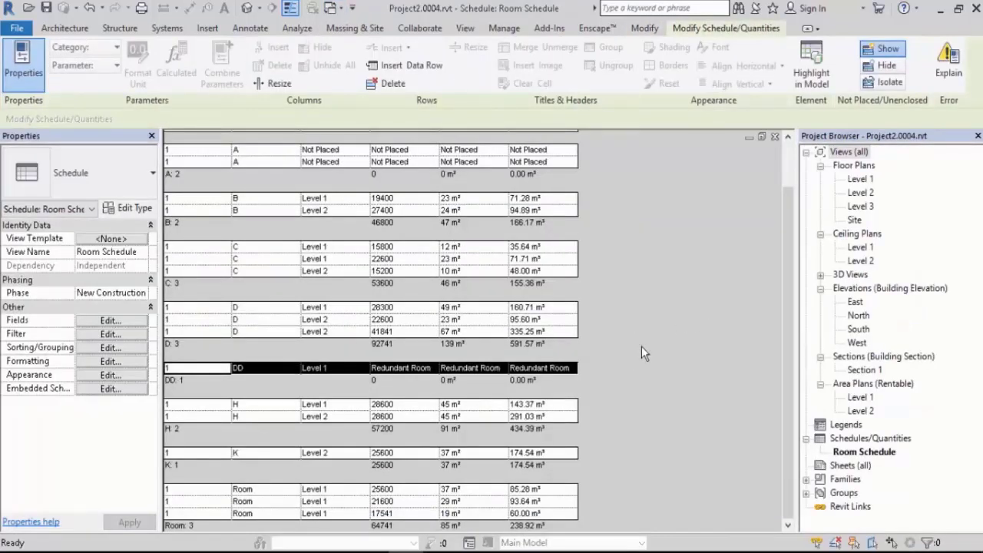
left_click(455, 369)
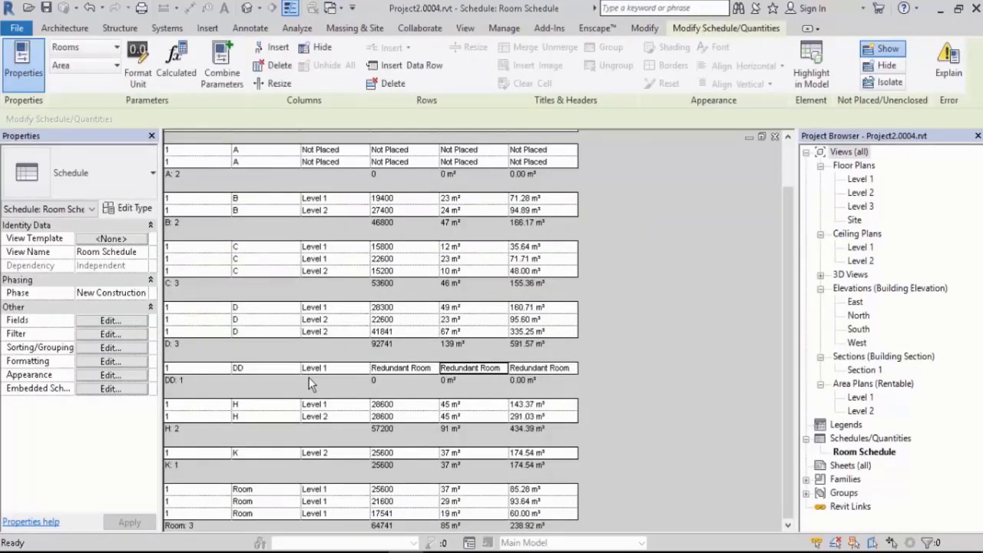
scroll(484, 277, "up", 3)
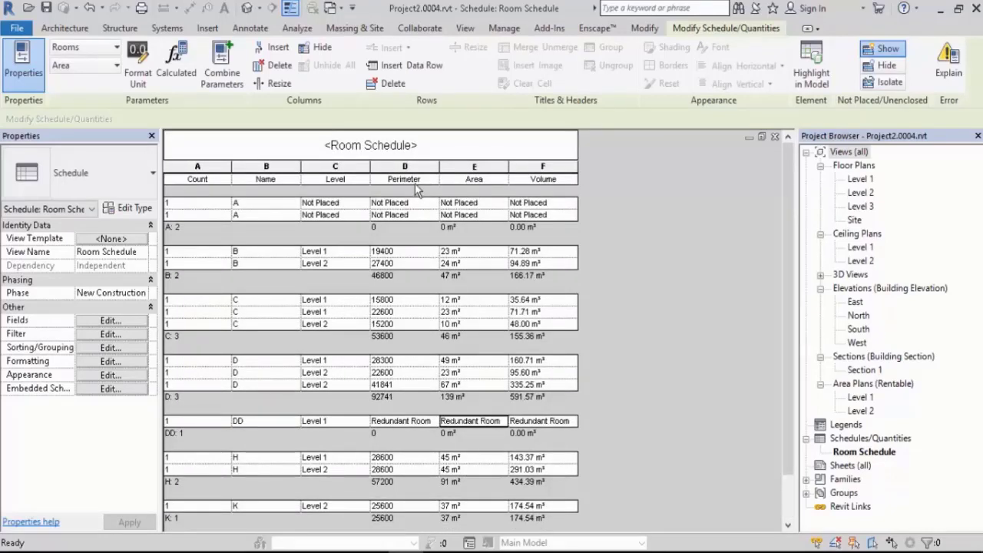
left_click(419, 422)
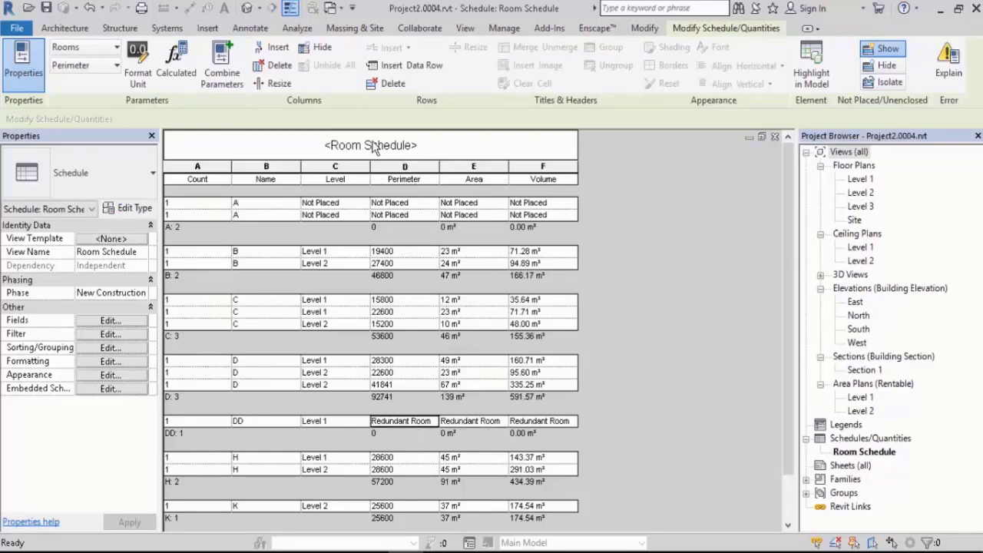
left_click(388, 82)
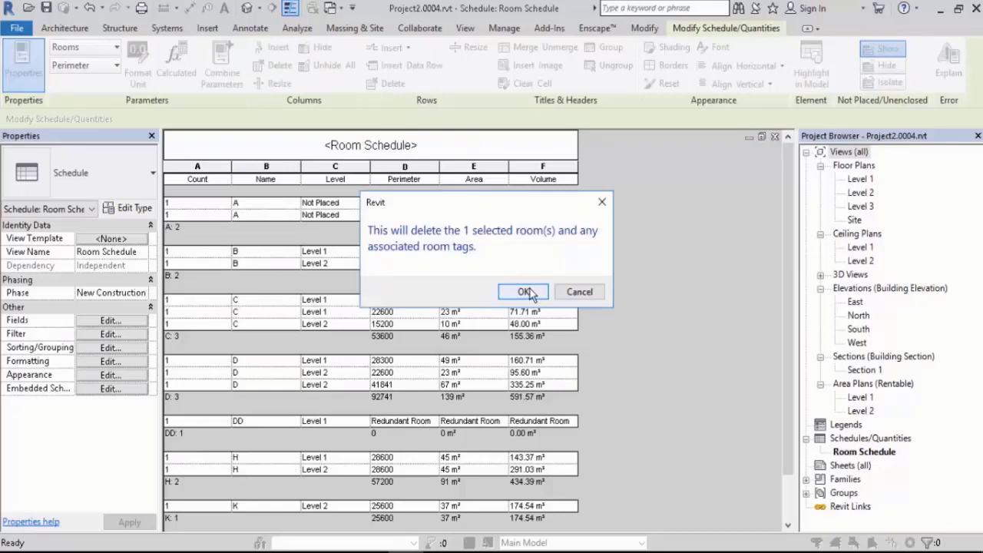
left_click(528, 292)
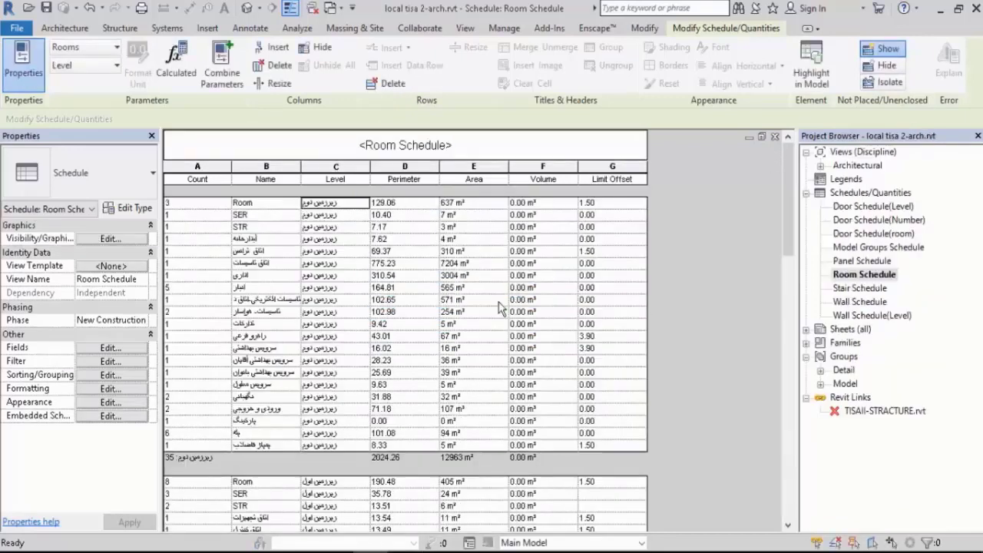
- Add the Number field to the local tisa 2-arch room schedule and place it between Level and Perimeter
left_click(131, 350)
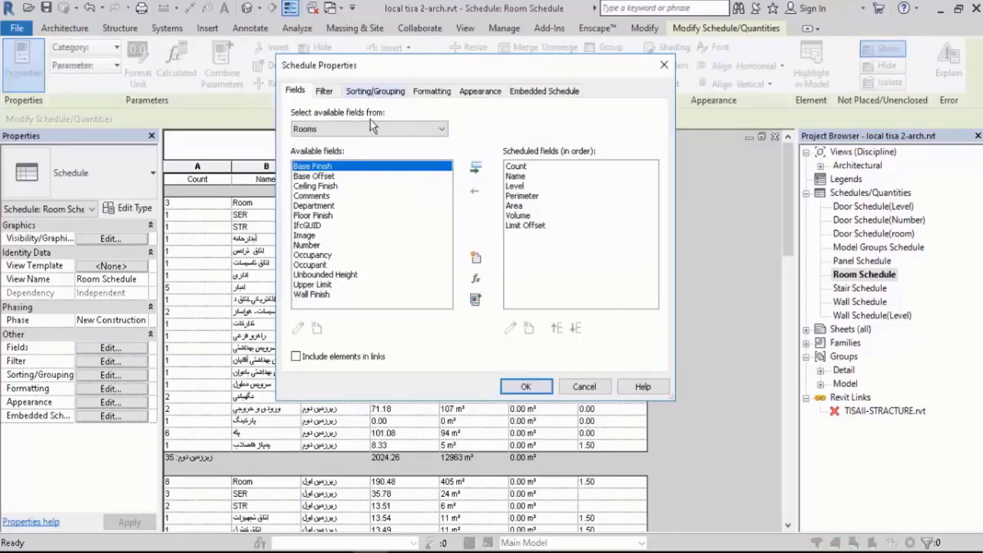
double_click(314, 245)
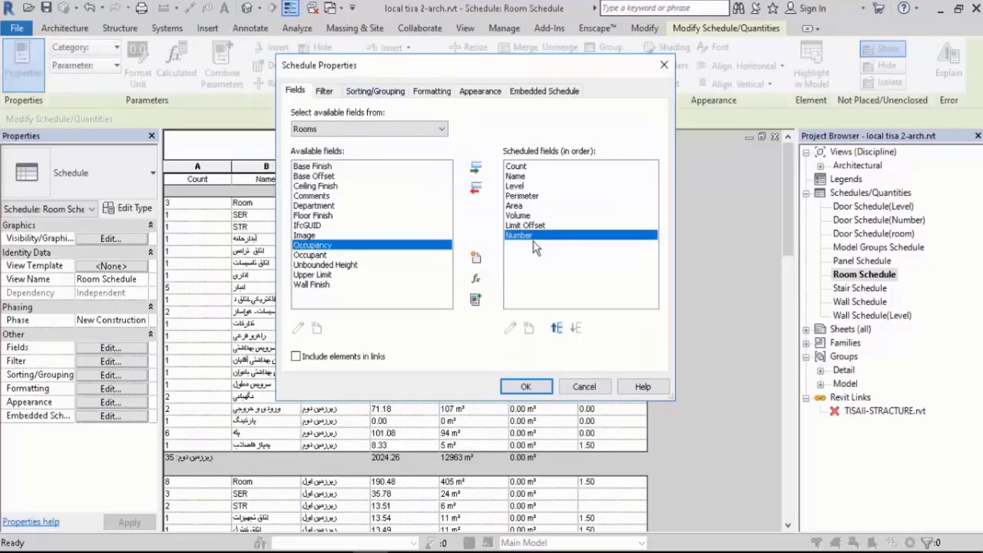
left_click(563, 329)
left_click(563, 329)
left_click(563, 330)
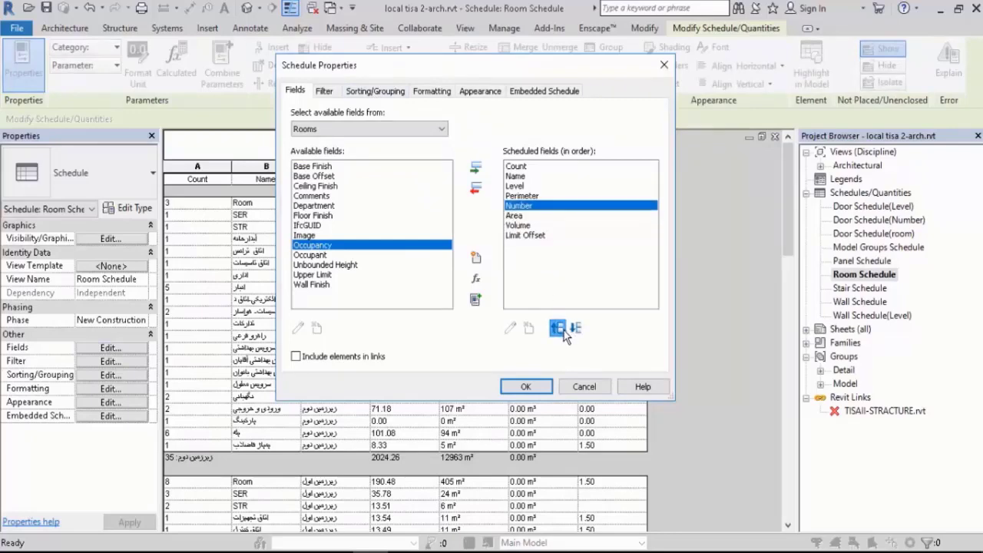
left_click(563, 330)
left_click(526, 387)
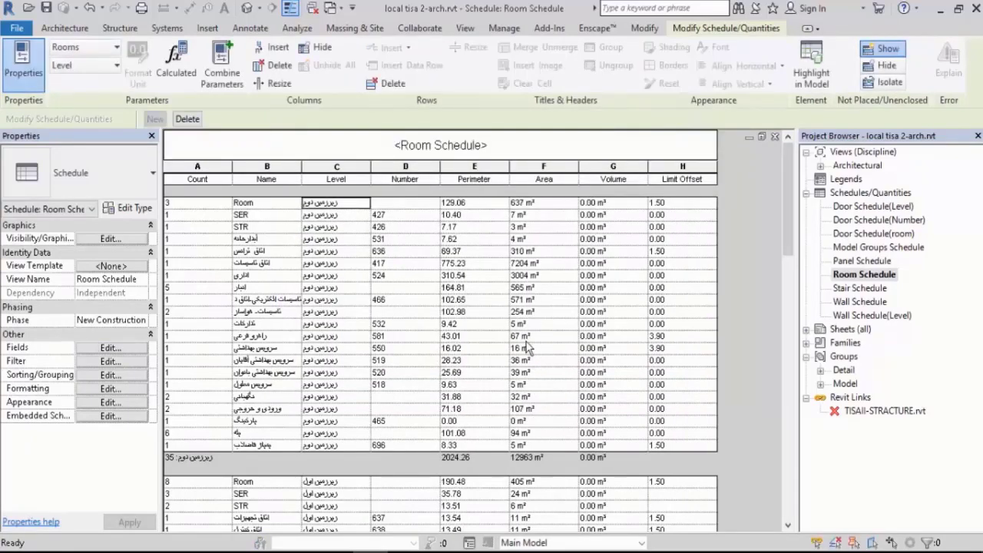
- Rename room SER, number 427, as اتاق سرویس in the room schedule
scroll(417, 427, "down", 9)
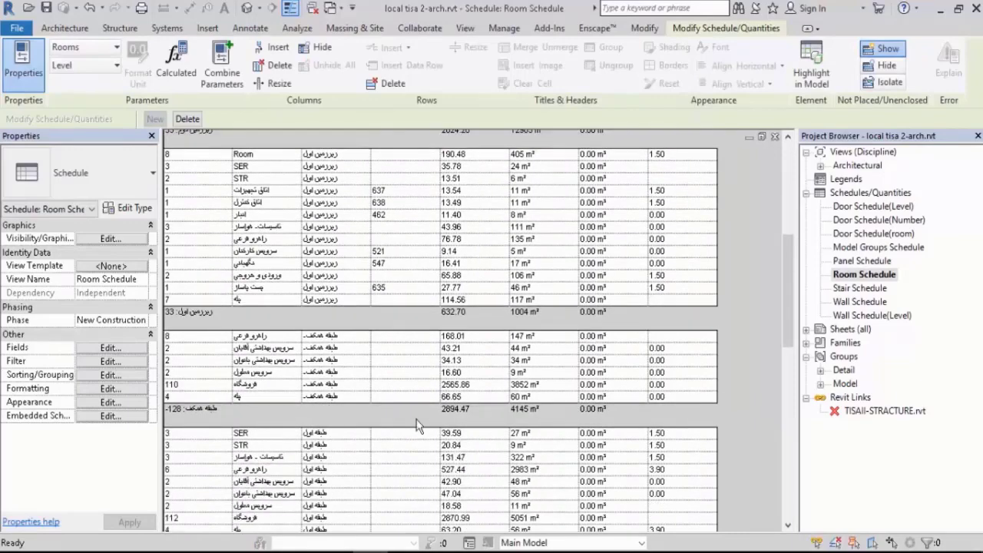
scroll(417, 427, "up", 9)
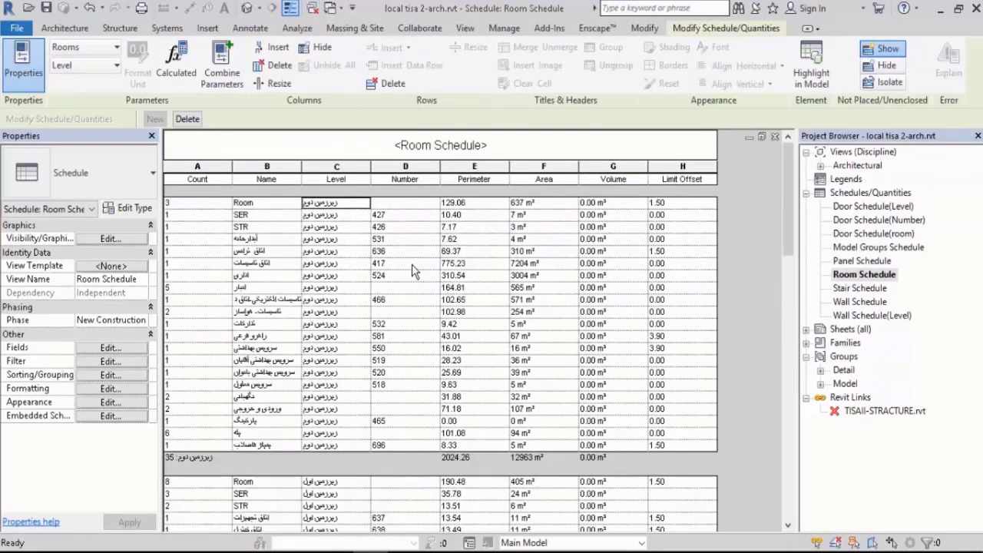
left_click(262, 216)
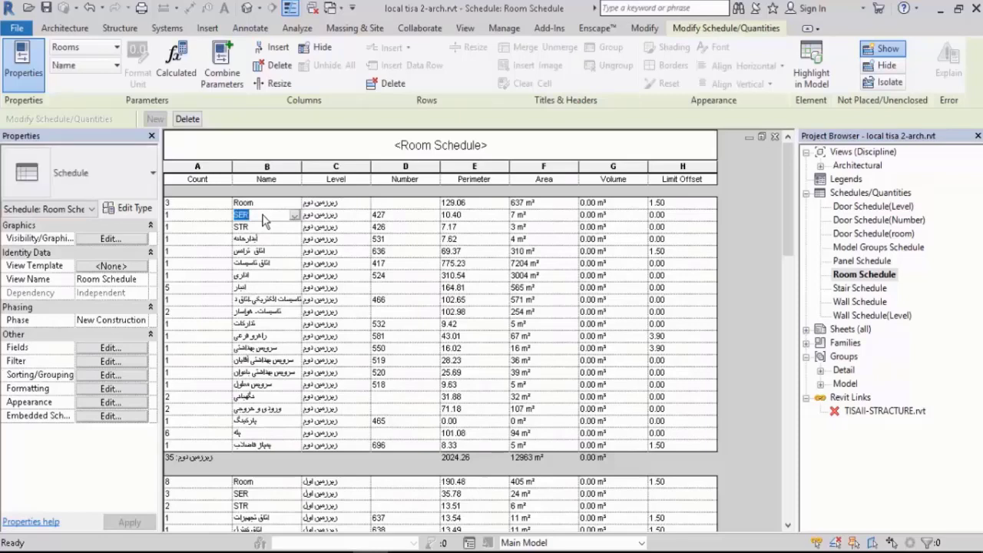
type("اتا")
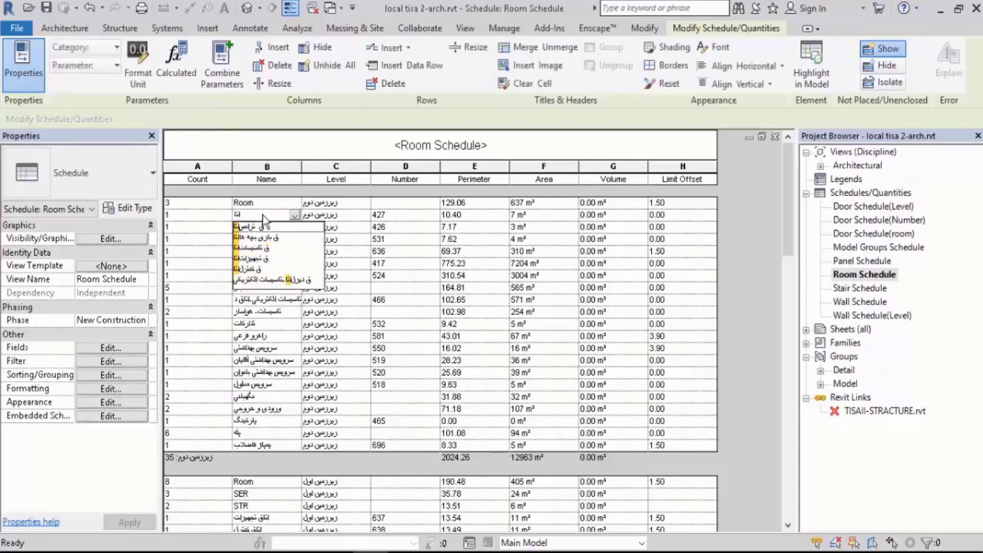
type("ق")
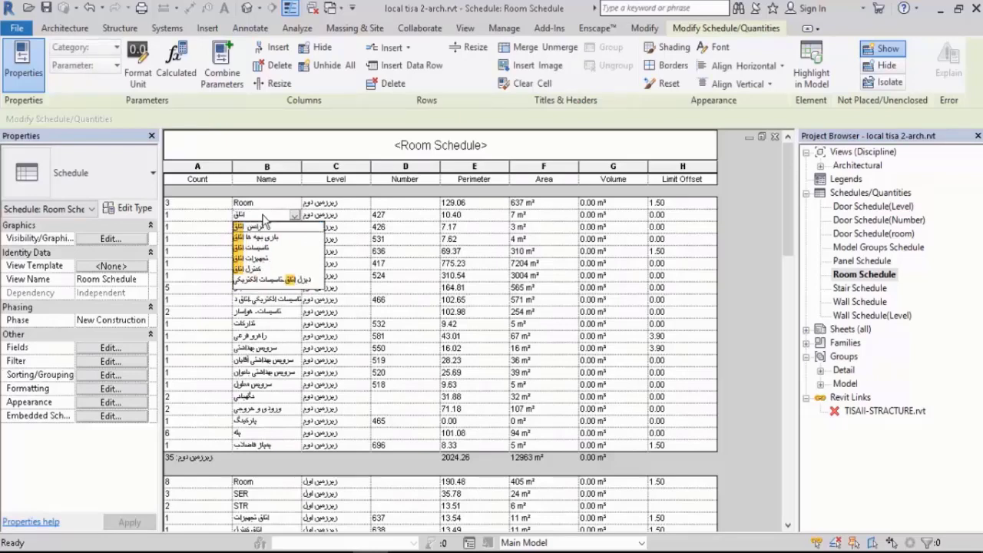
type(" سرویس")
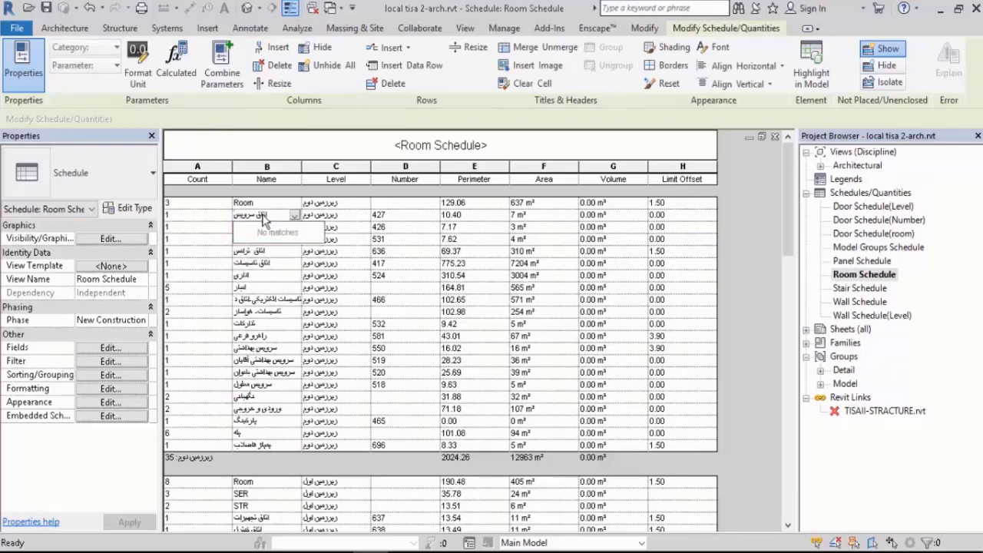
key("Return")
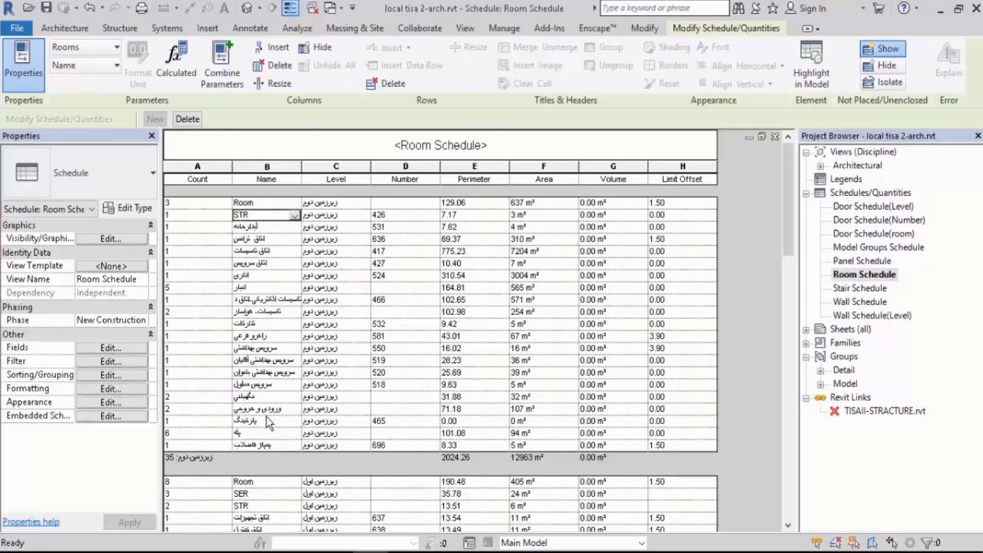
- Rename room تدارکات, number 532, as تدارکات فضای in the room schedule
left_click(273, 325)
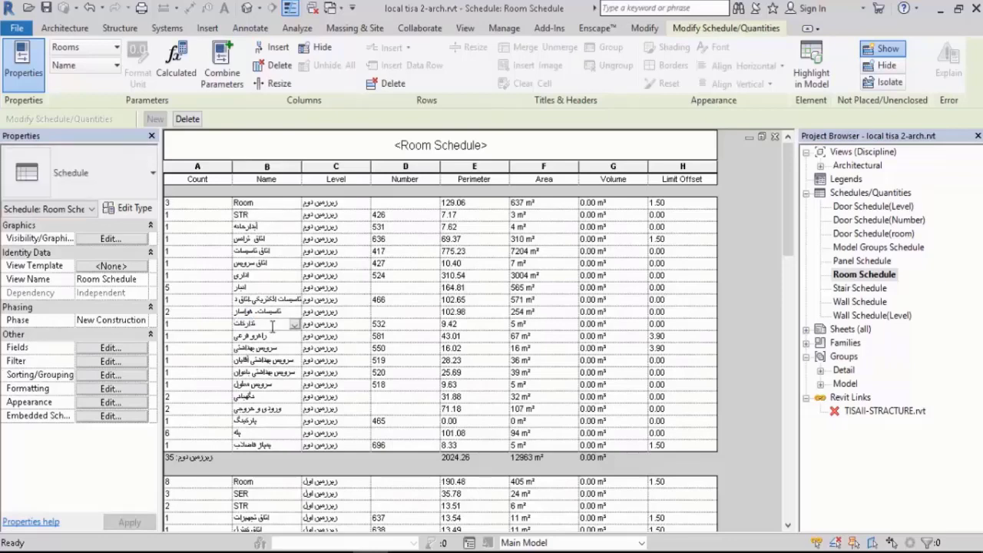
left_click(272, 327)
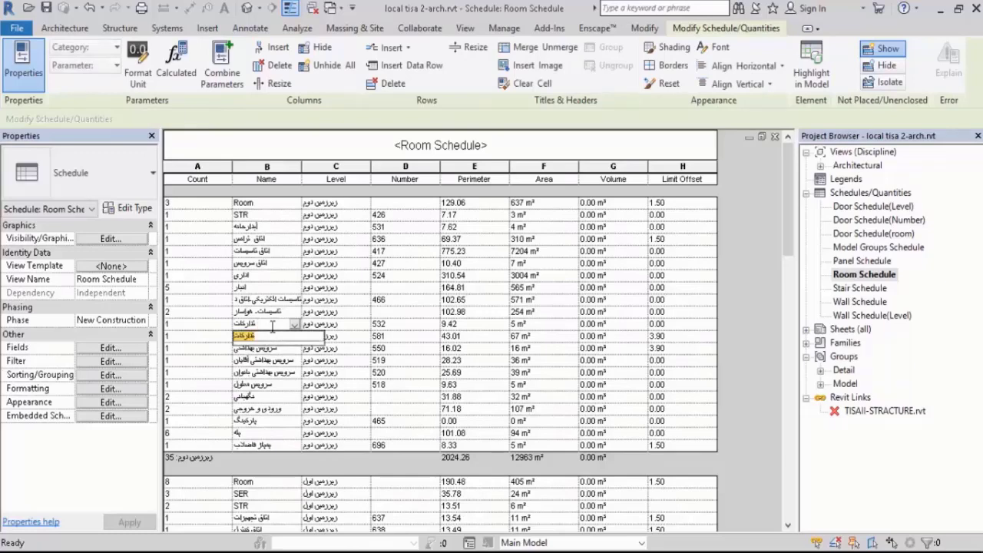
type("م")
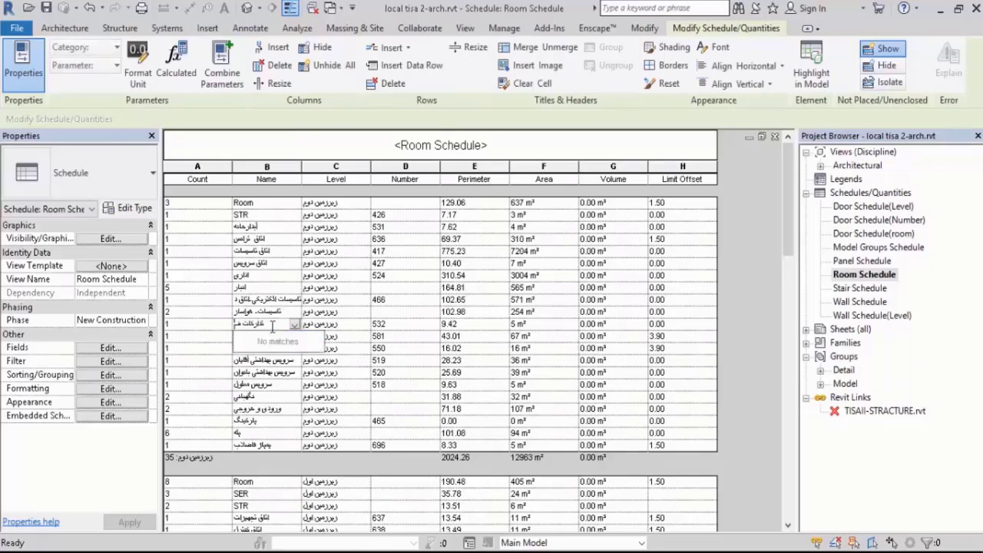
type("سای")
key("Return")
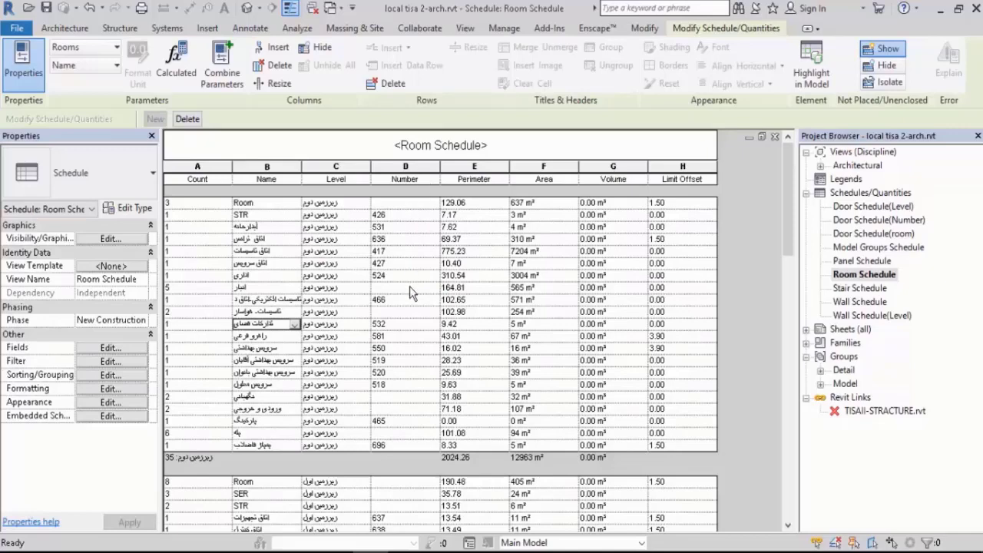
- Set the number of the grouped انبار rooms to 102 in the room schedule
left_click(381, 289)
type("1")
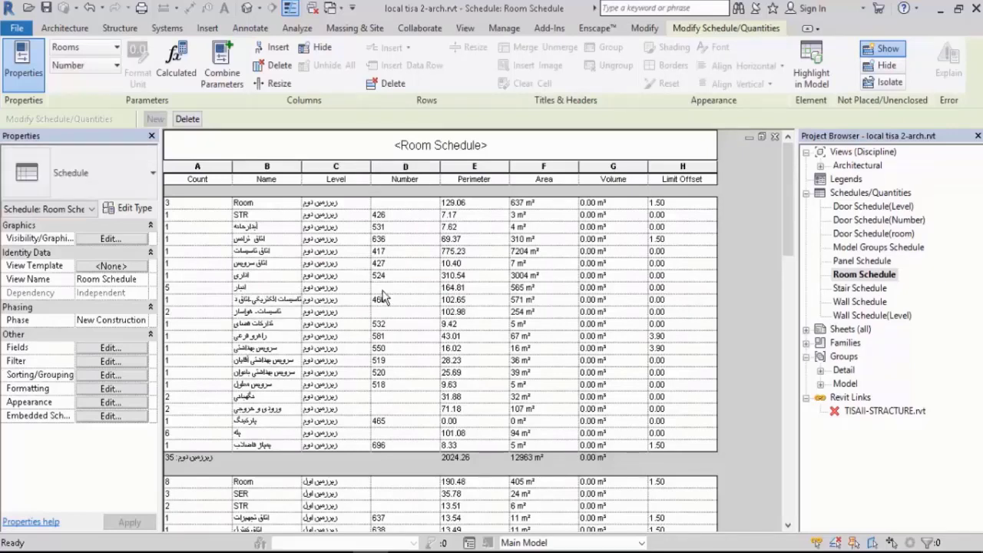
type("02")
key("Return")
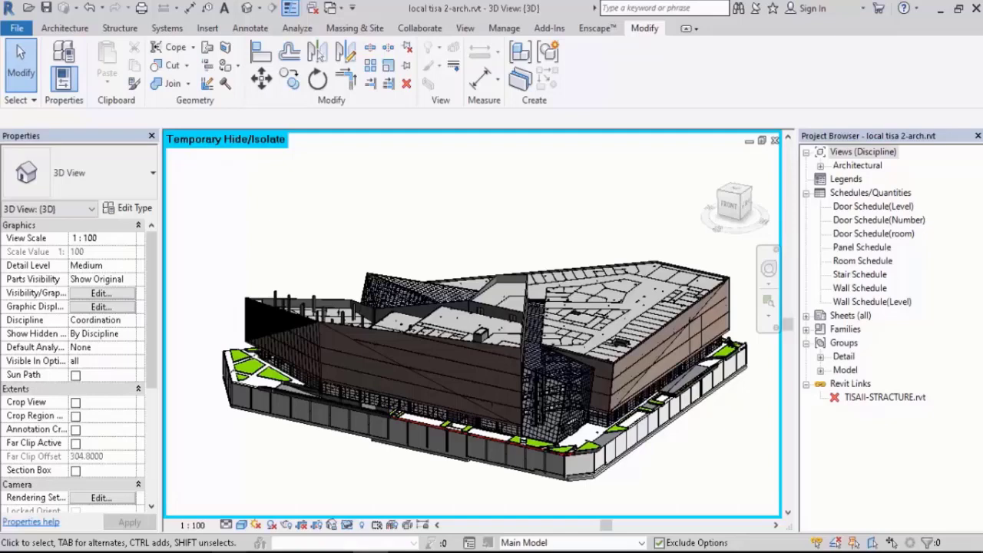
- Create a new building component schedule for the Model Groups category, keeping the name Model Groups Schedule
left_click(465, 27)
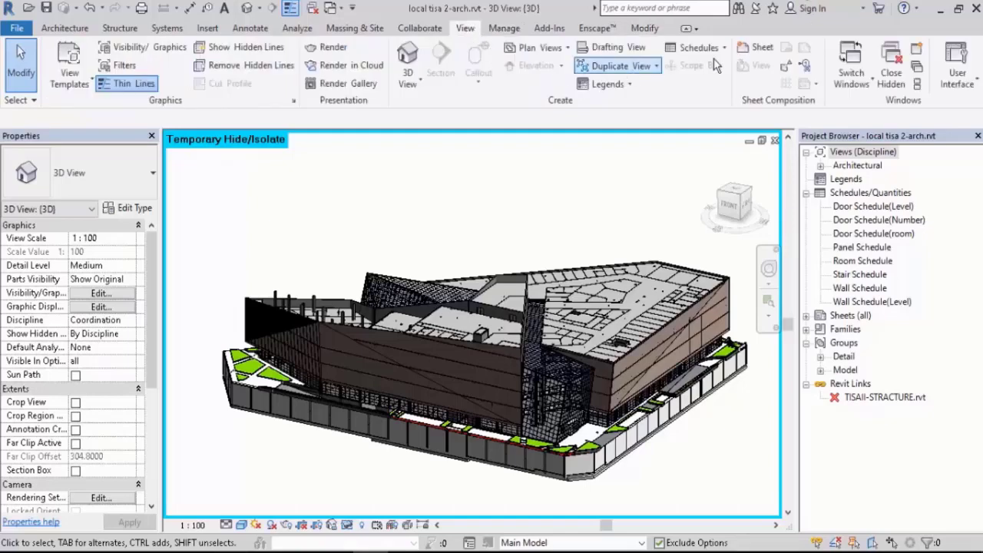
left_click(699, 48)
left_click(718, 71)
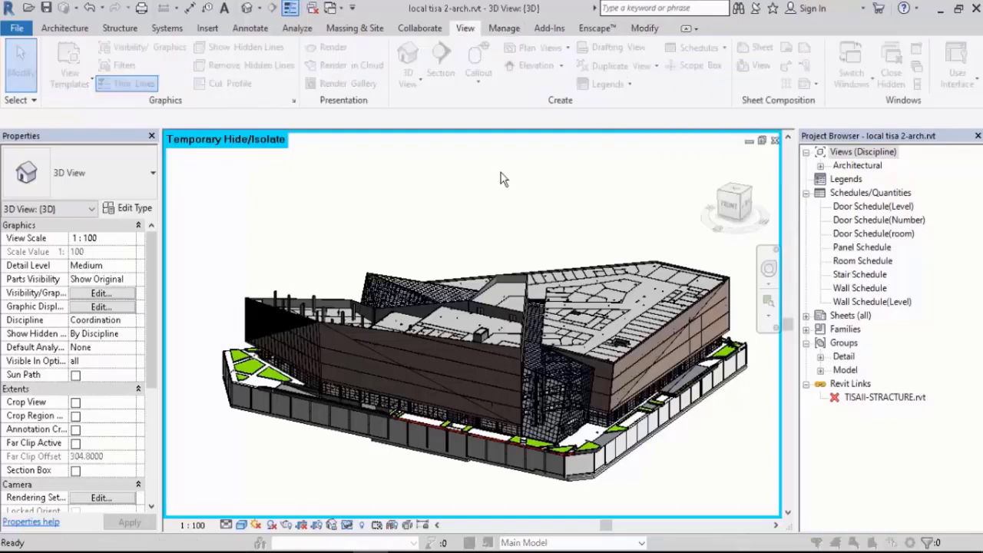
left_click(558, 220)
key("m")
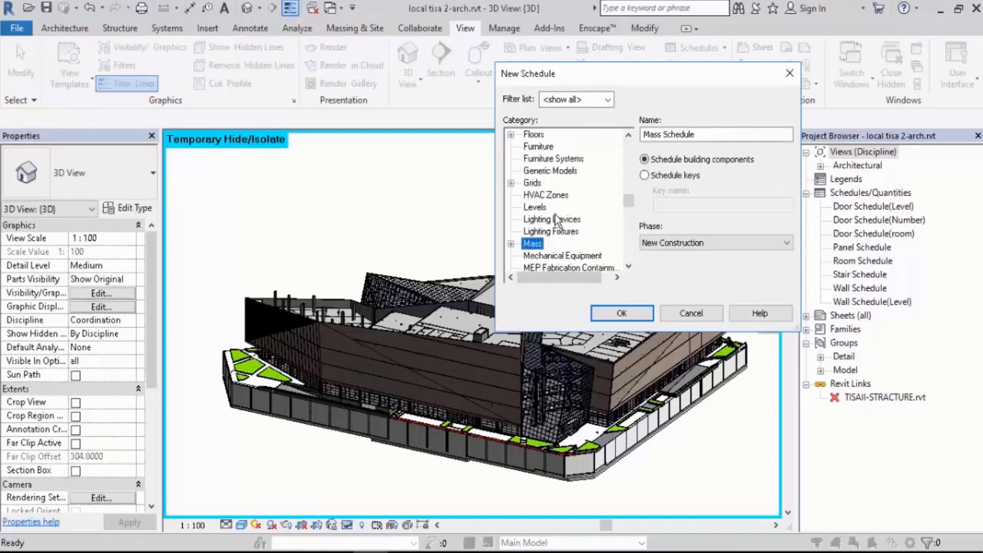
scroll(571, 233, "down", 1)
scroll(587, 245, "down", 2)
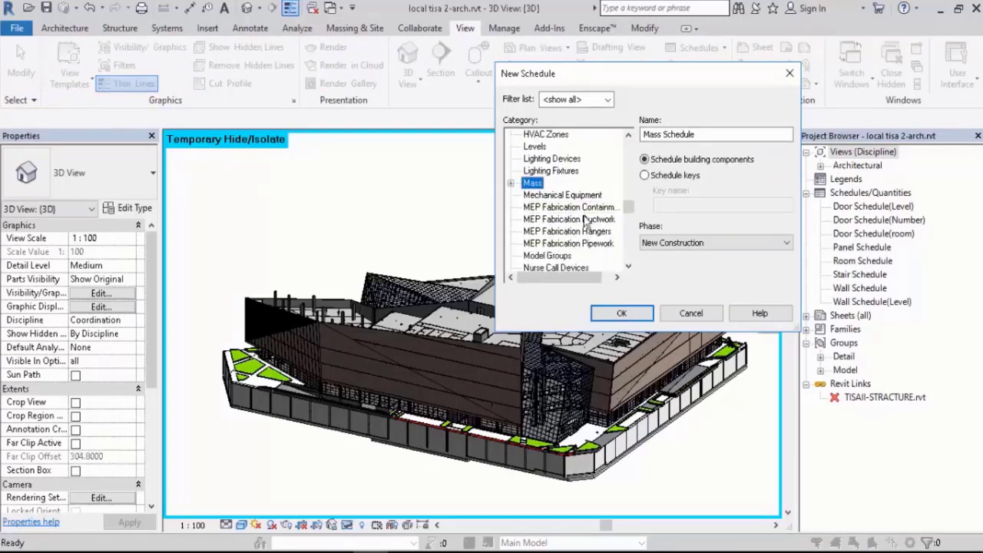
left_click(556, 243)
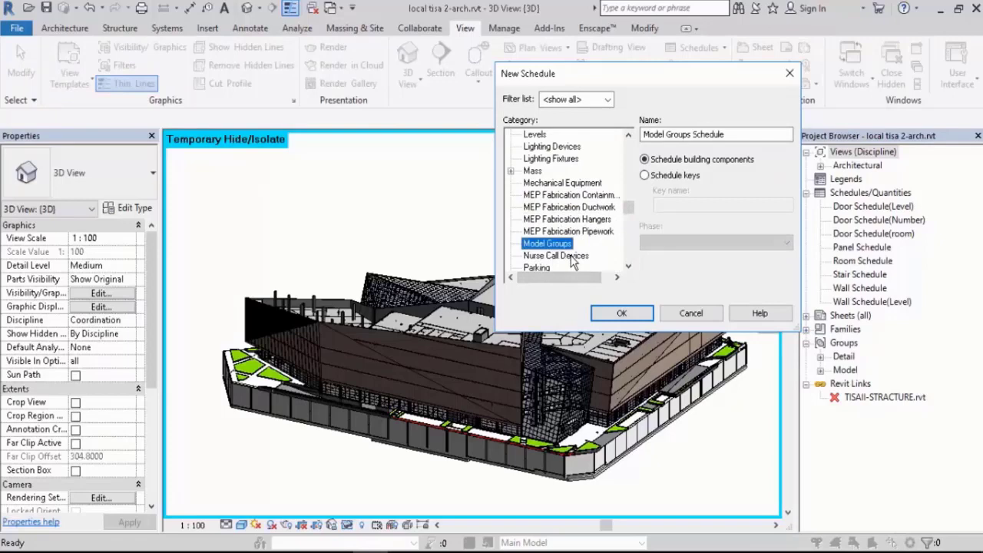
left_click(623, 313)
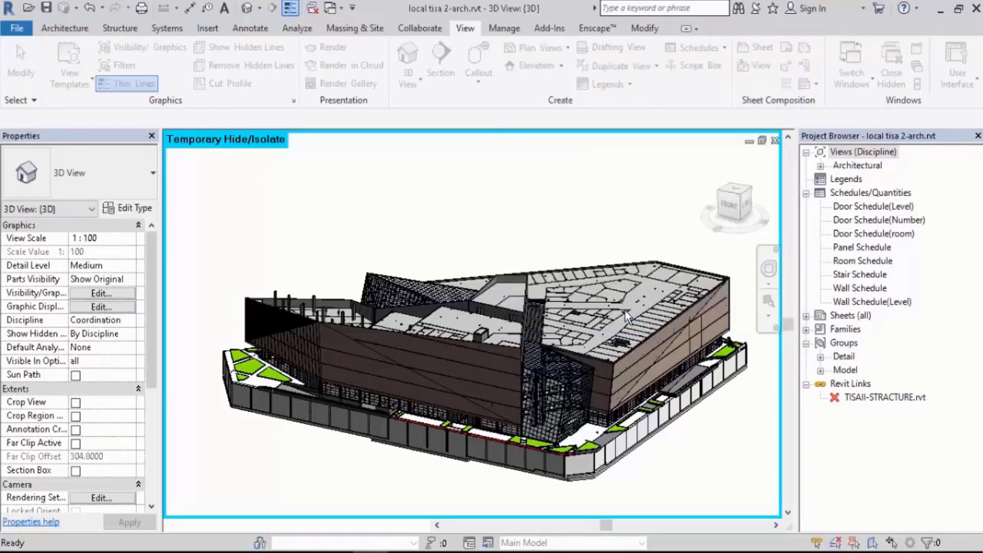
- Add the Origin Level Offset and Reference Level fields after Count in the model groups schedule and generate it
double_click(332, 167)
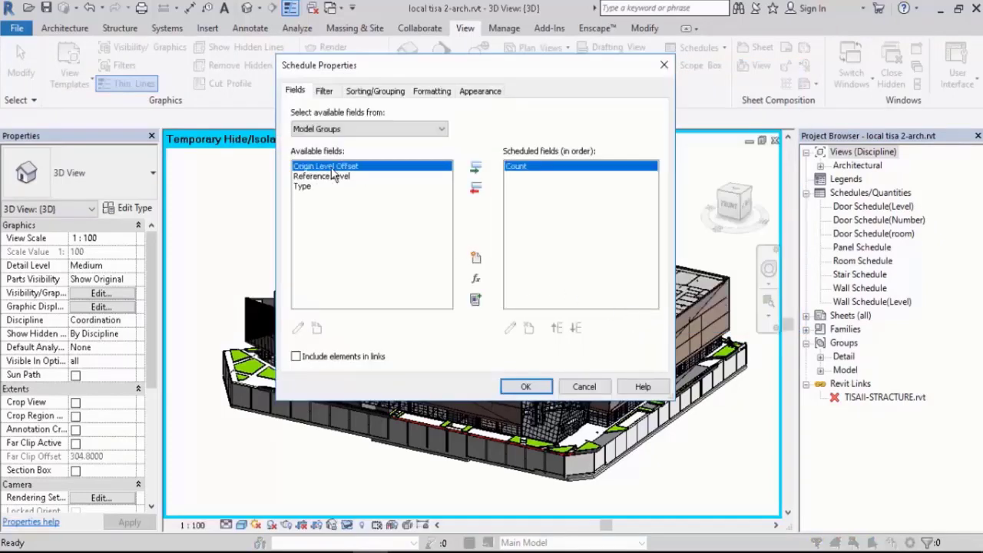
double_click(336, 166)
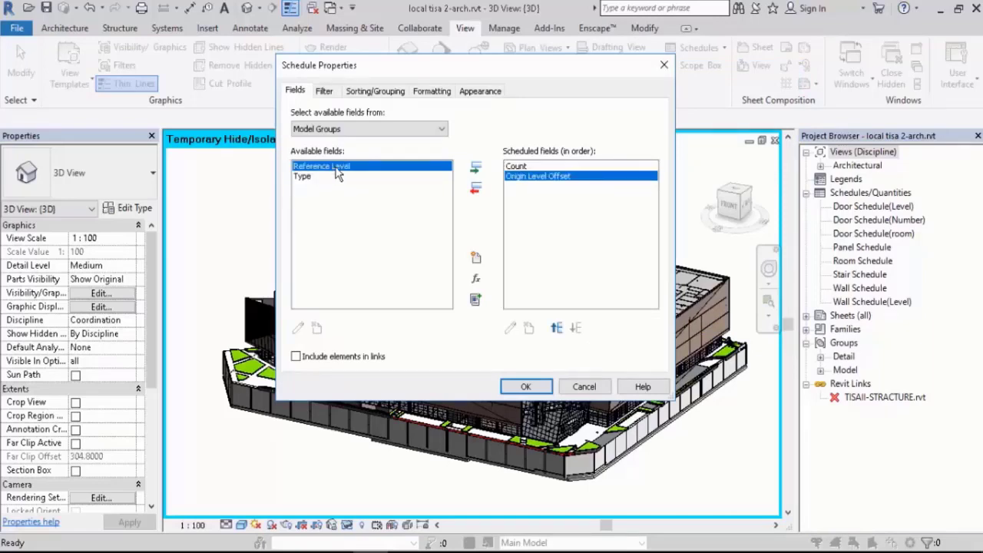
double_click(323, 167)
left_click(526, 386)
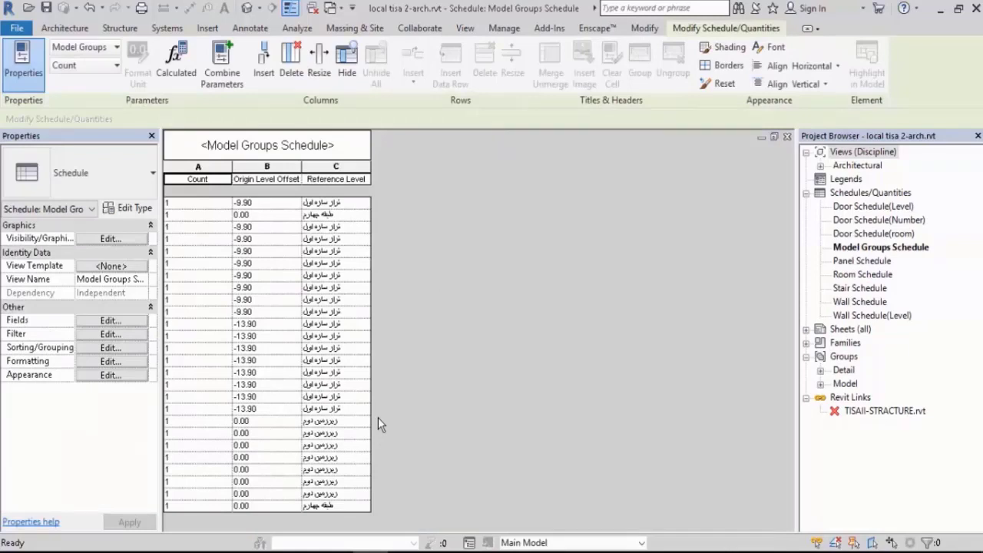
- Select the model group in the seventh row of the schedule and switch to the default 3D view
left_click(255, 276)
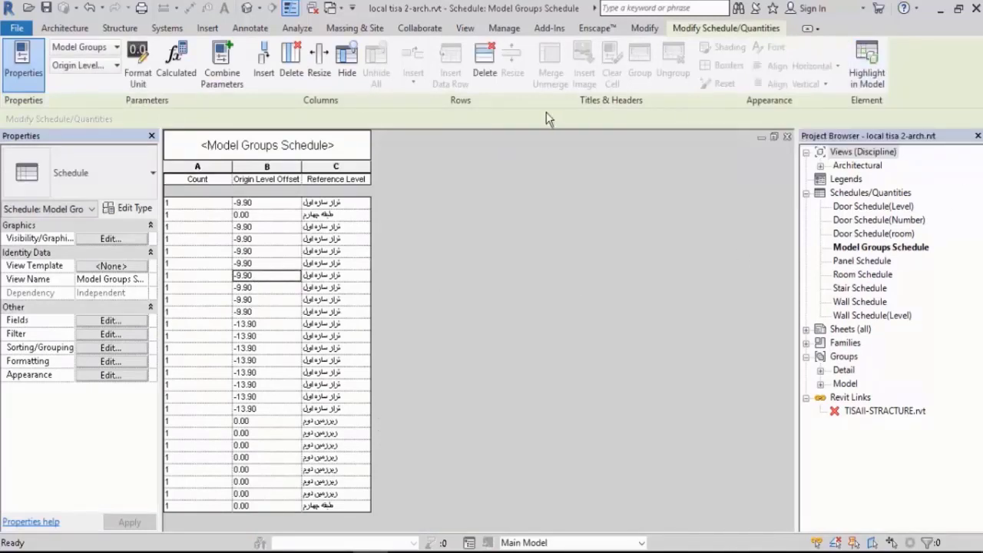
left_click(248, 8)
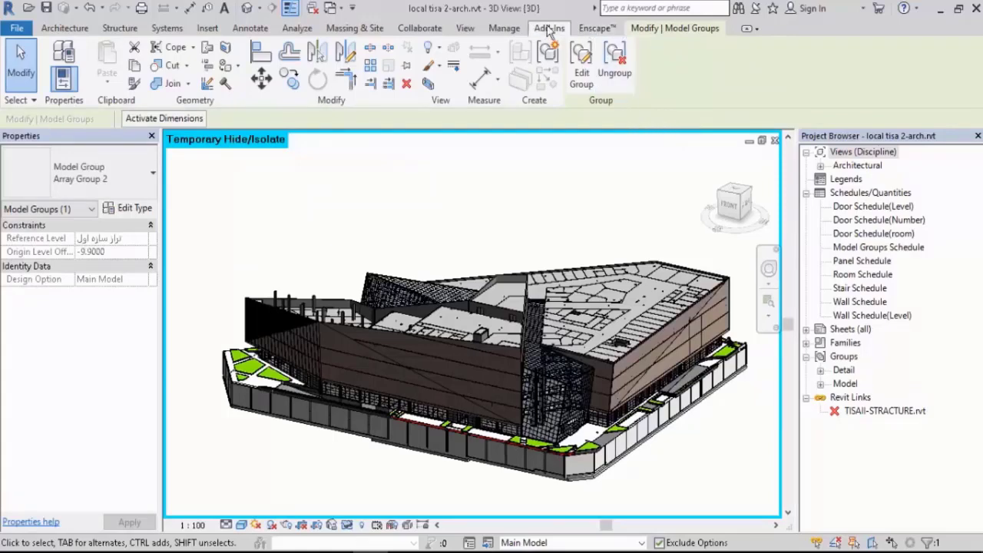
left_click(504, 29)
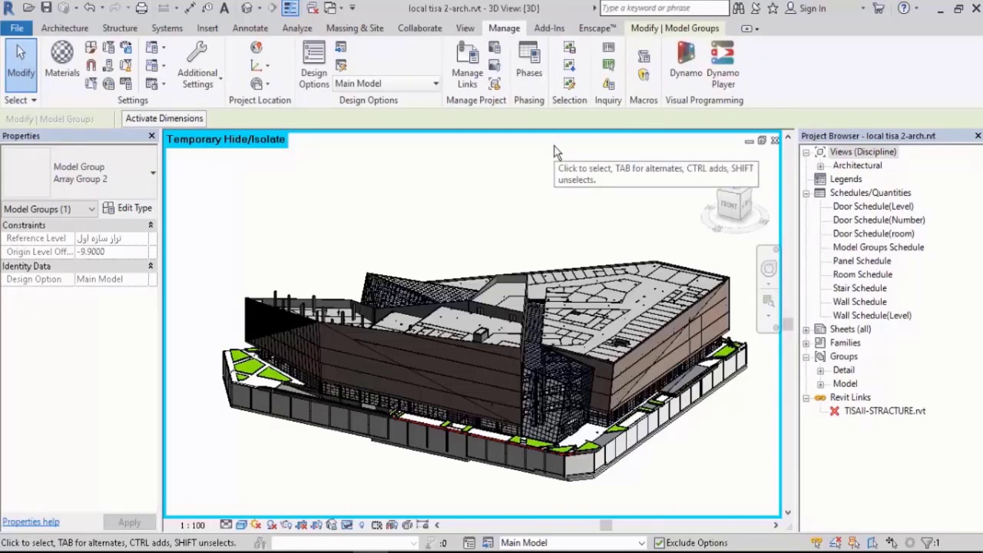
left_click(465, 29)
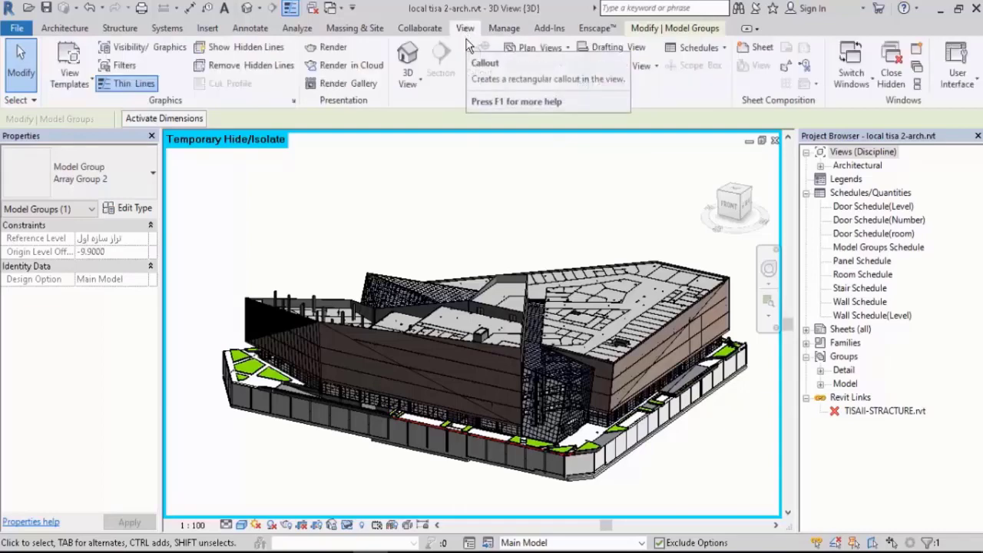
left_click(703, 47)
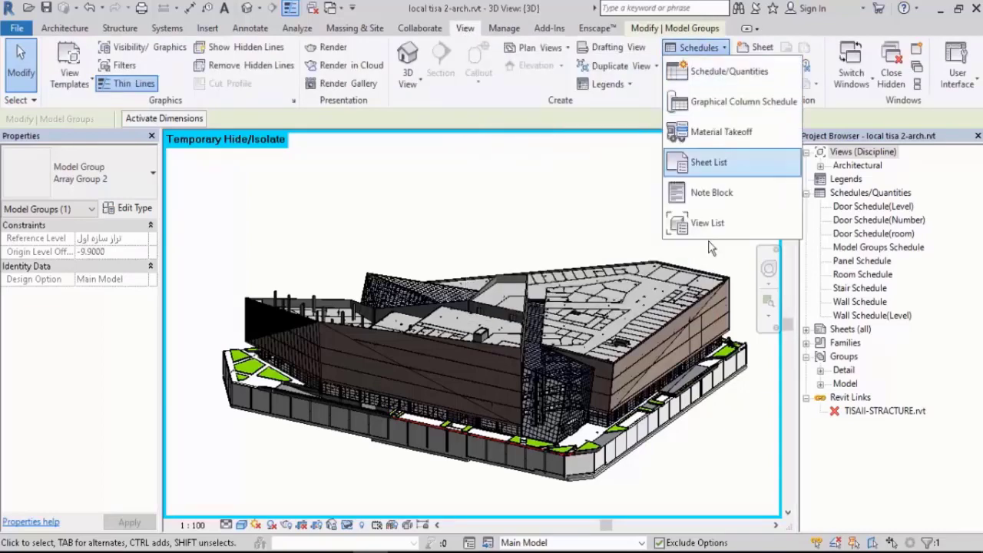
left_click(566, 12)
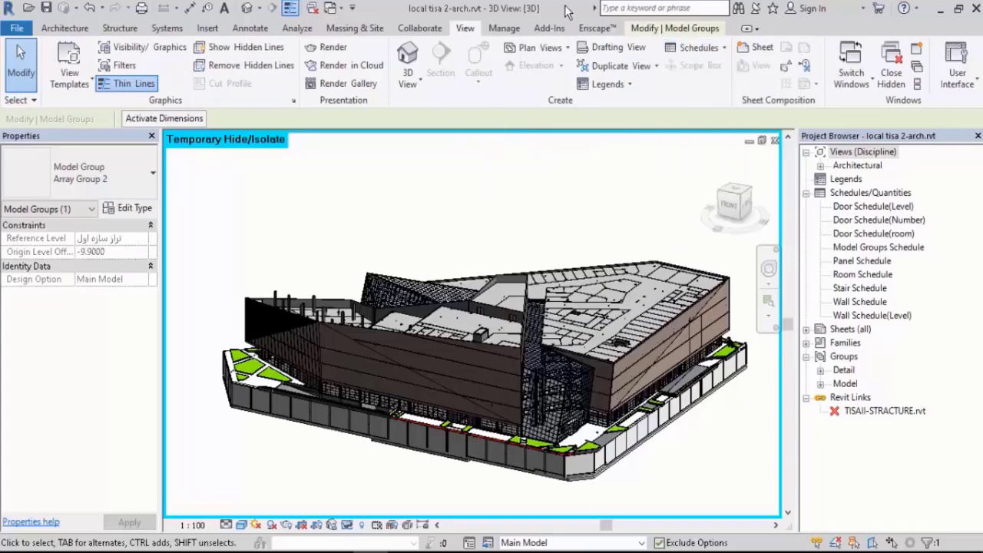
left_click(677, 49)
left_click(714, 68)
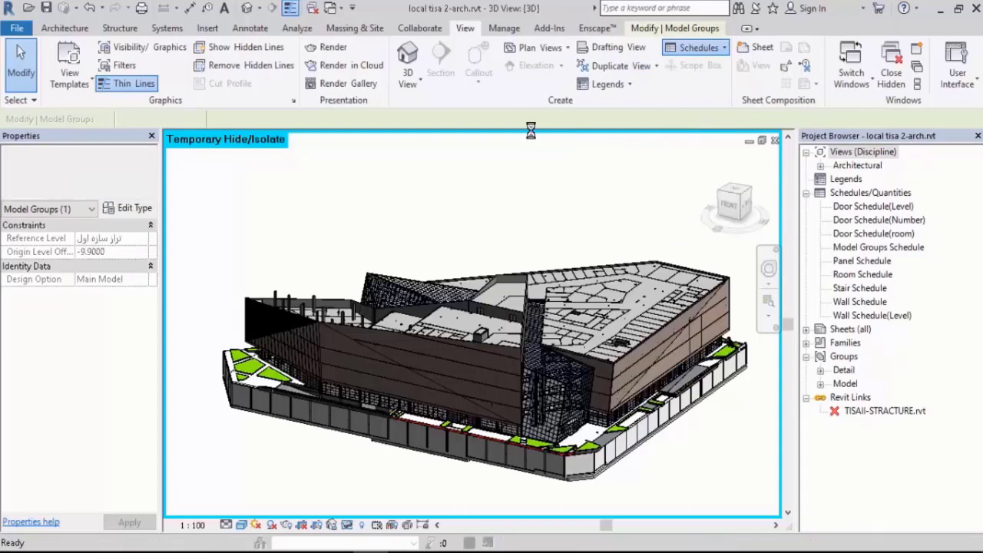
left_click(524, 195)
key("d")
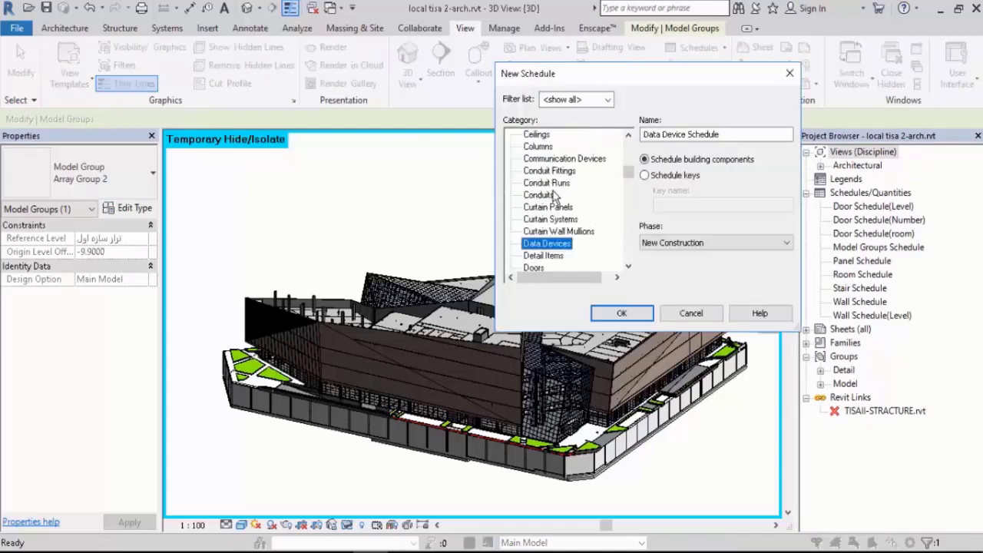
scroll(555, 197, "down", 2)
left_click(534, 220)
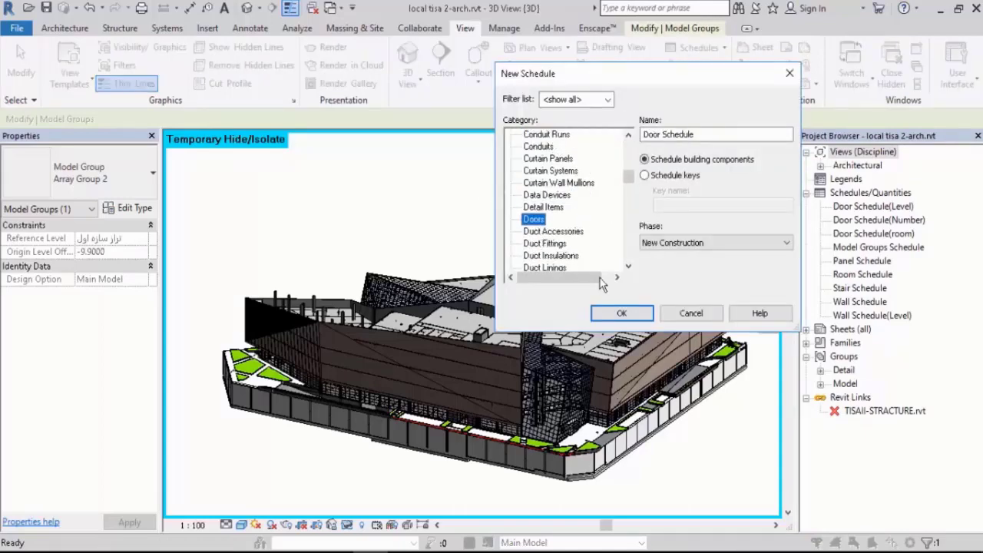
left_click(621, 312)
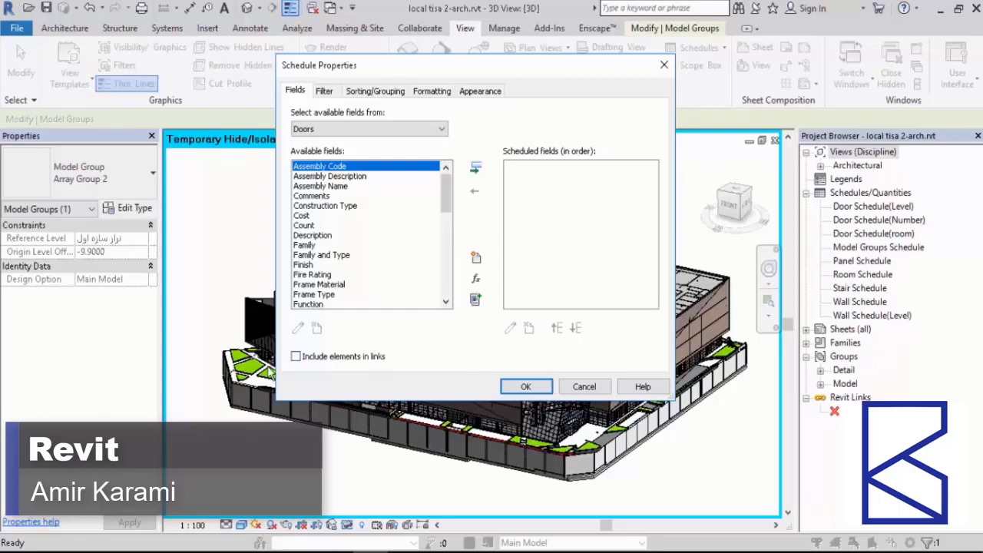
left_click(593, 386)
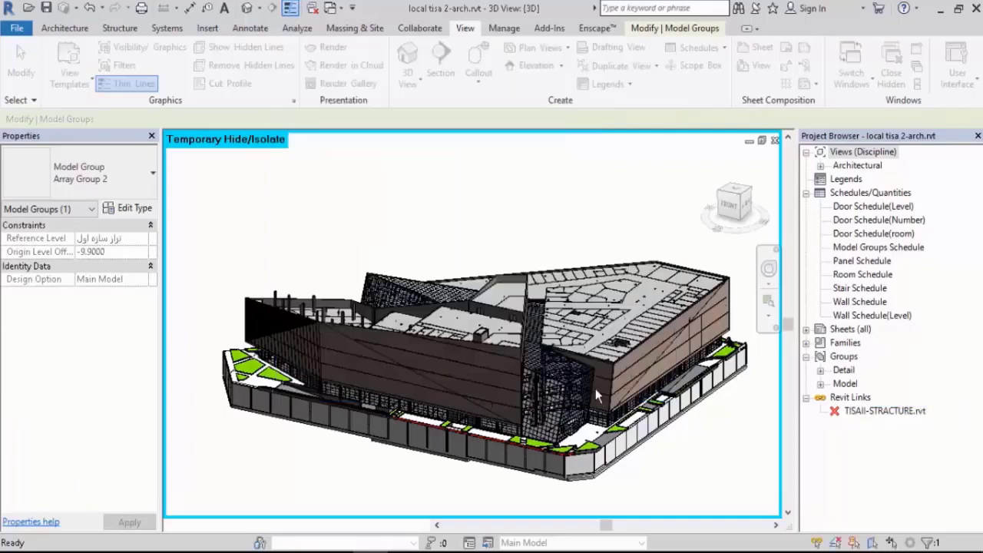